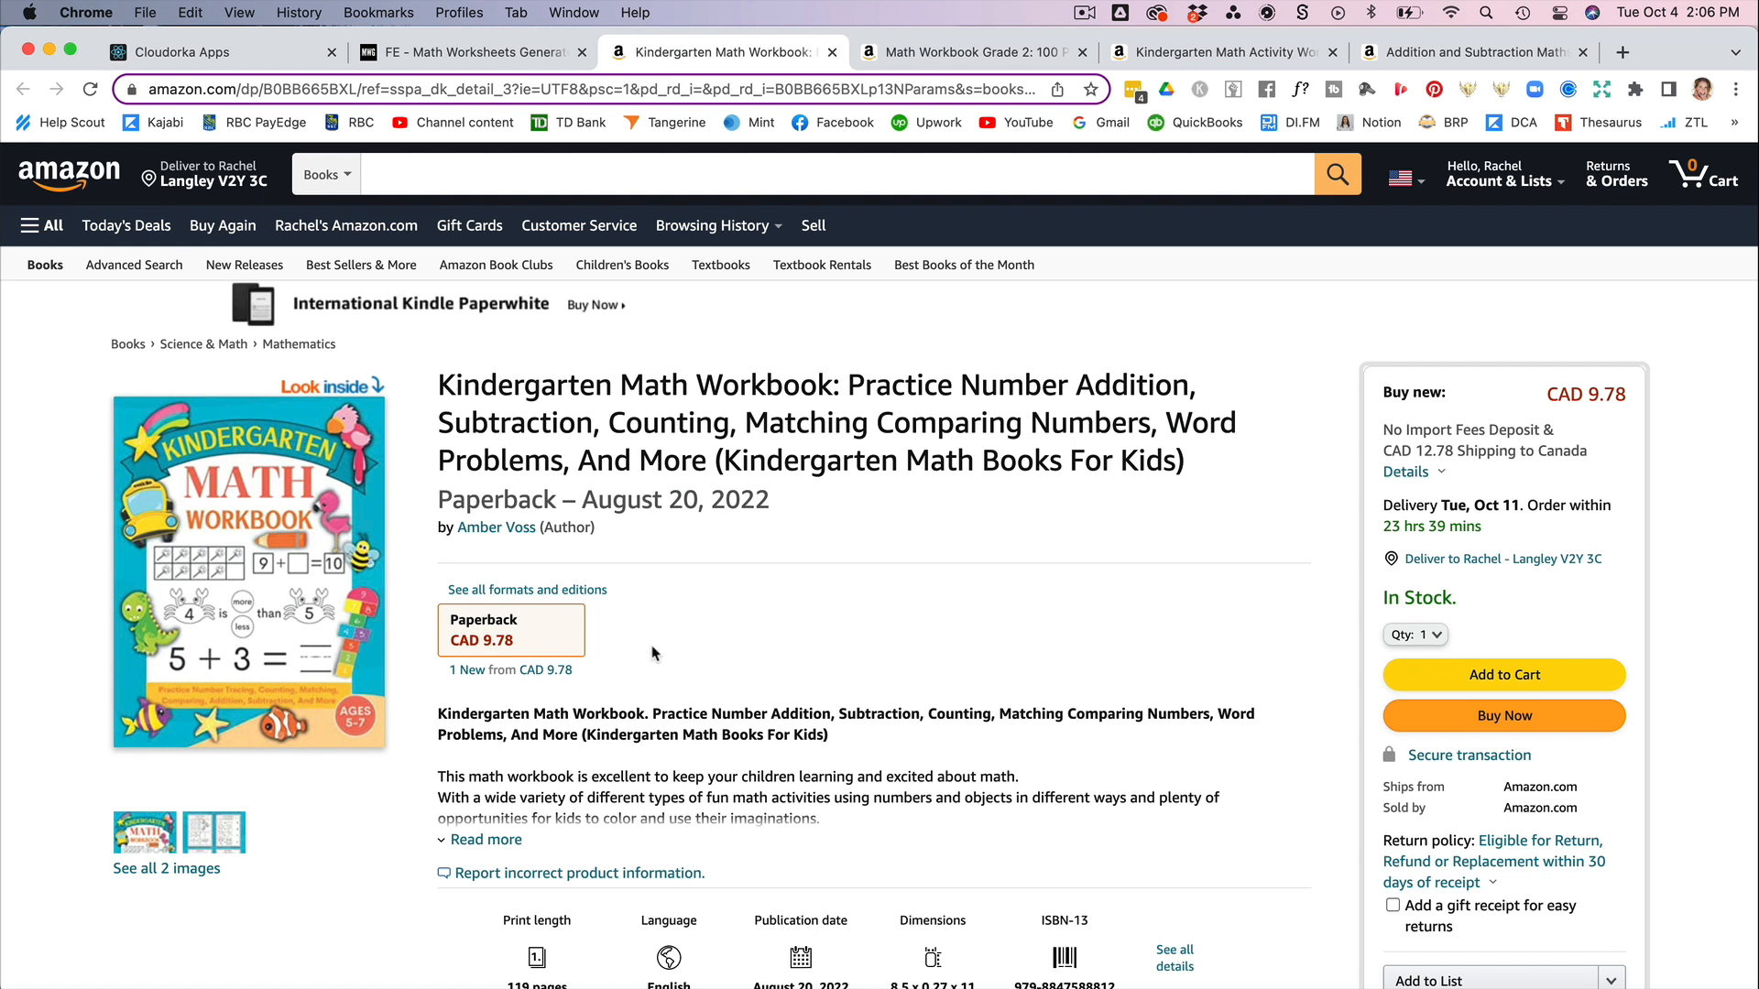
- Review the Kindergarten Math Workbook listing on Amazon, including its publisher sample pages and the Best Sellers Rank in its product details
scroll(653, 652, "down", 8)
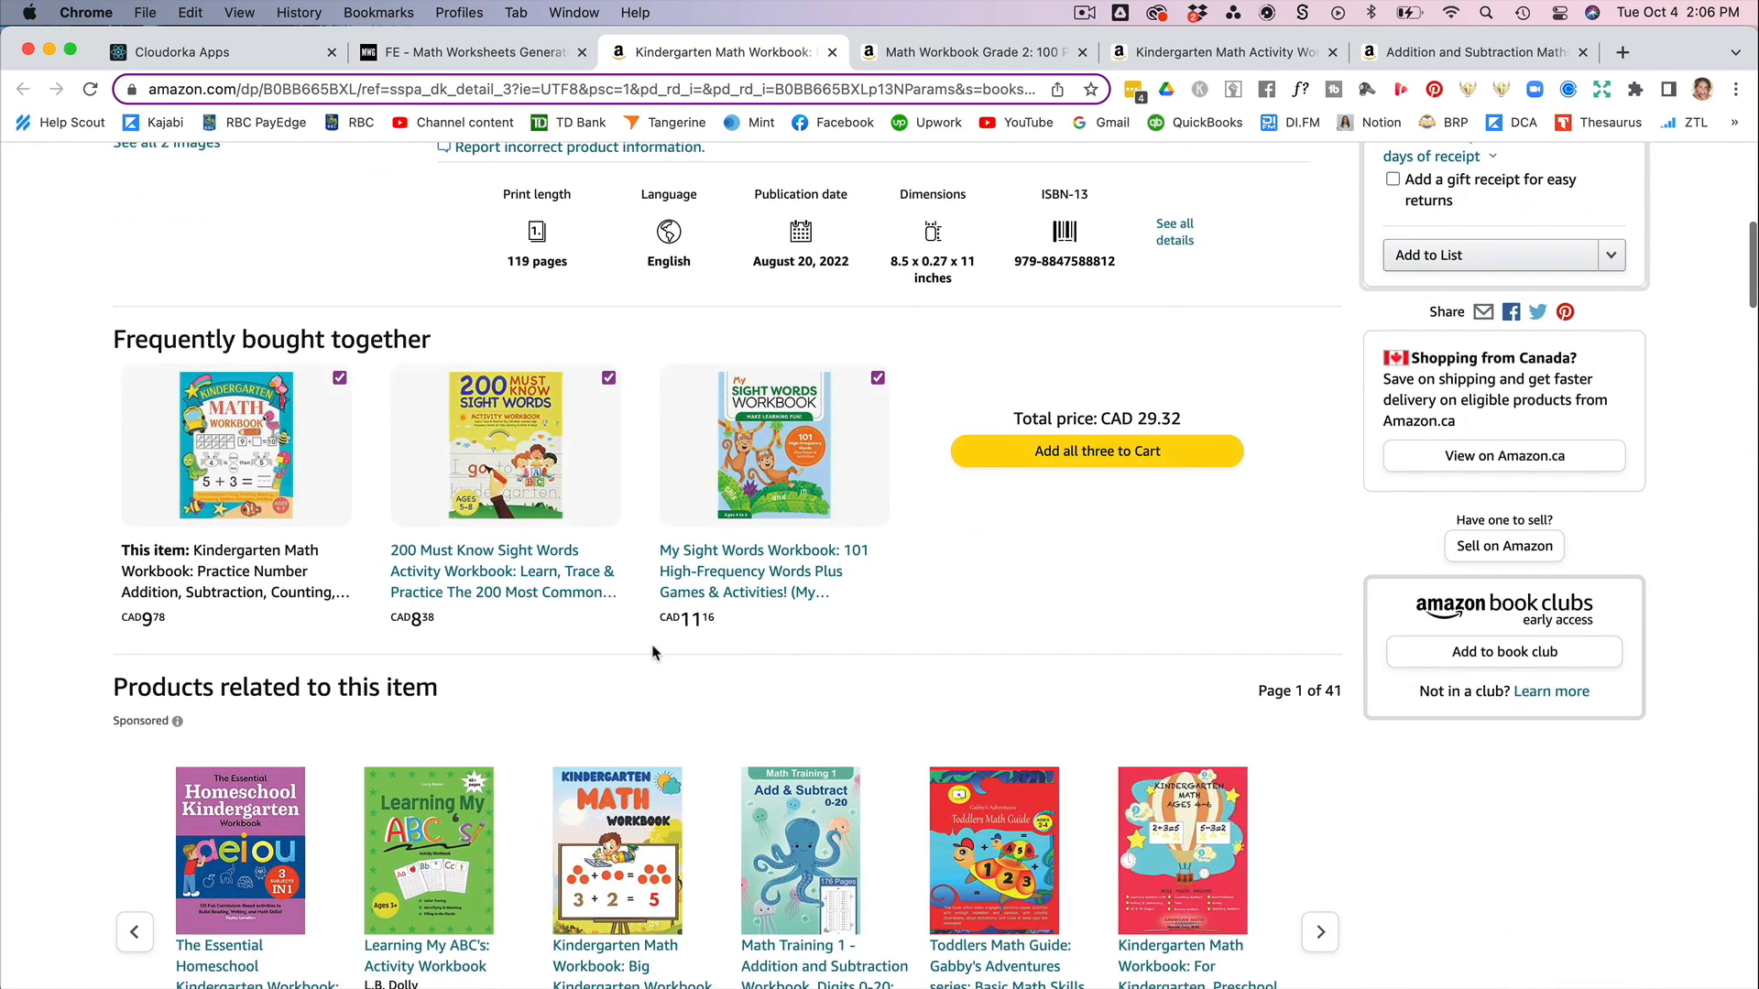
scroll(653, 653, "down", 11)
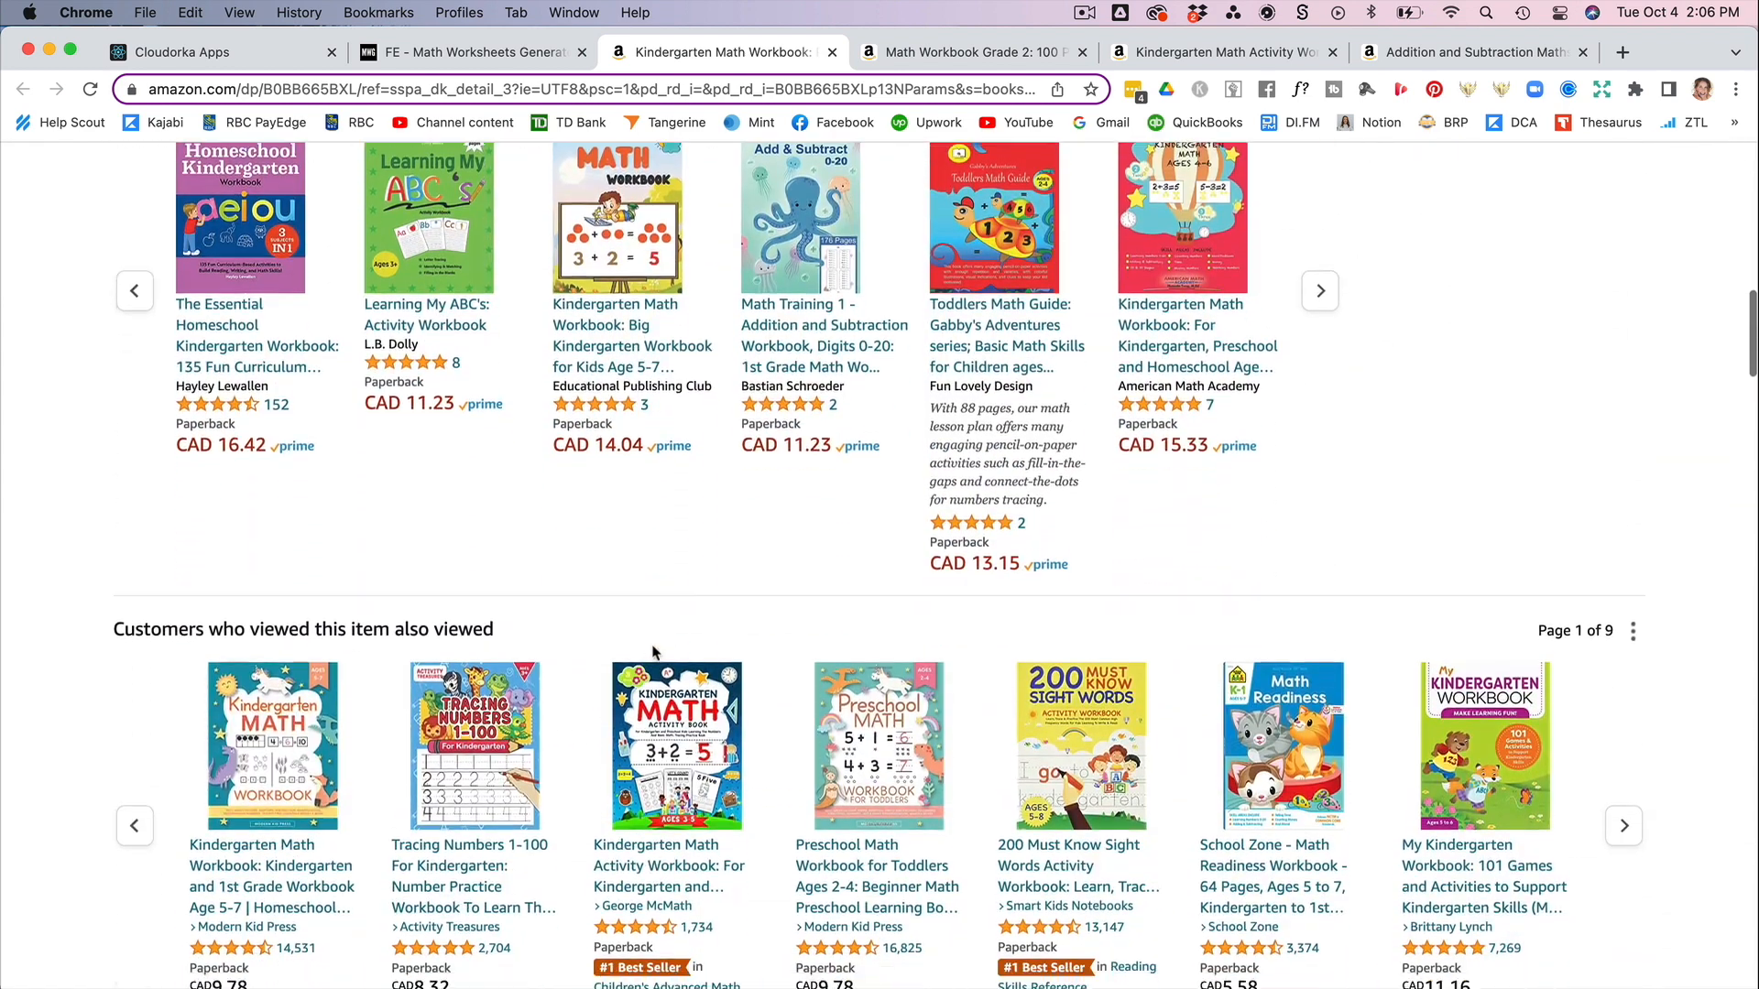
scroll(654, 653, "down", 8)
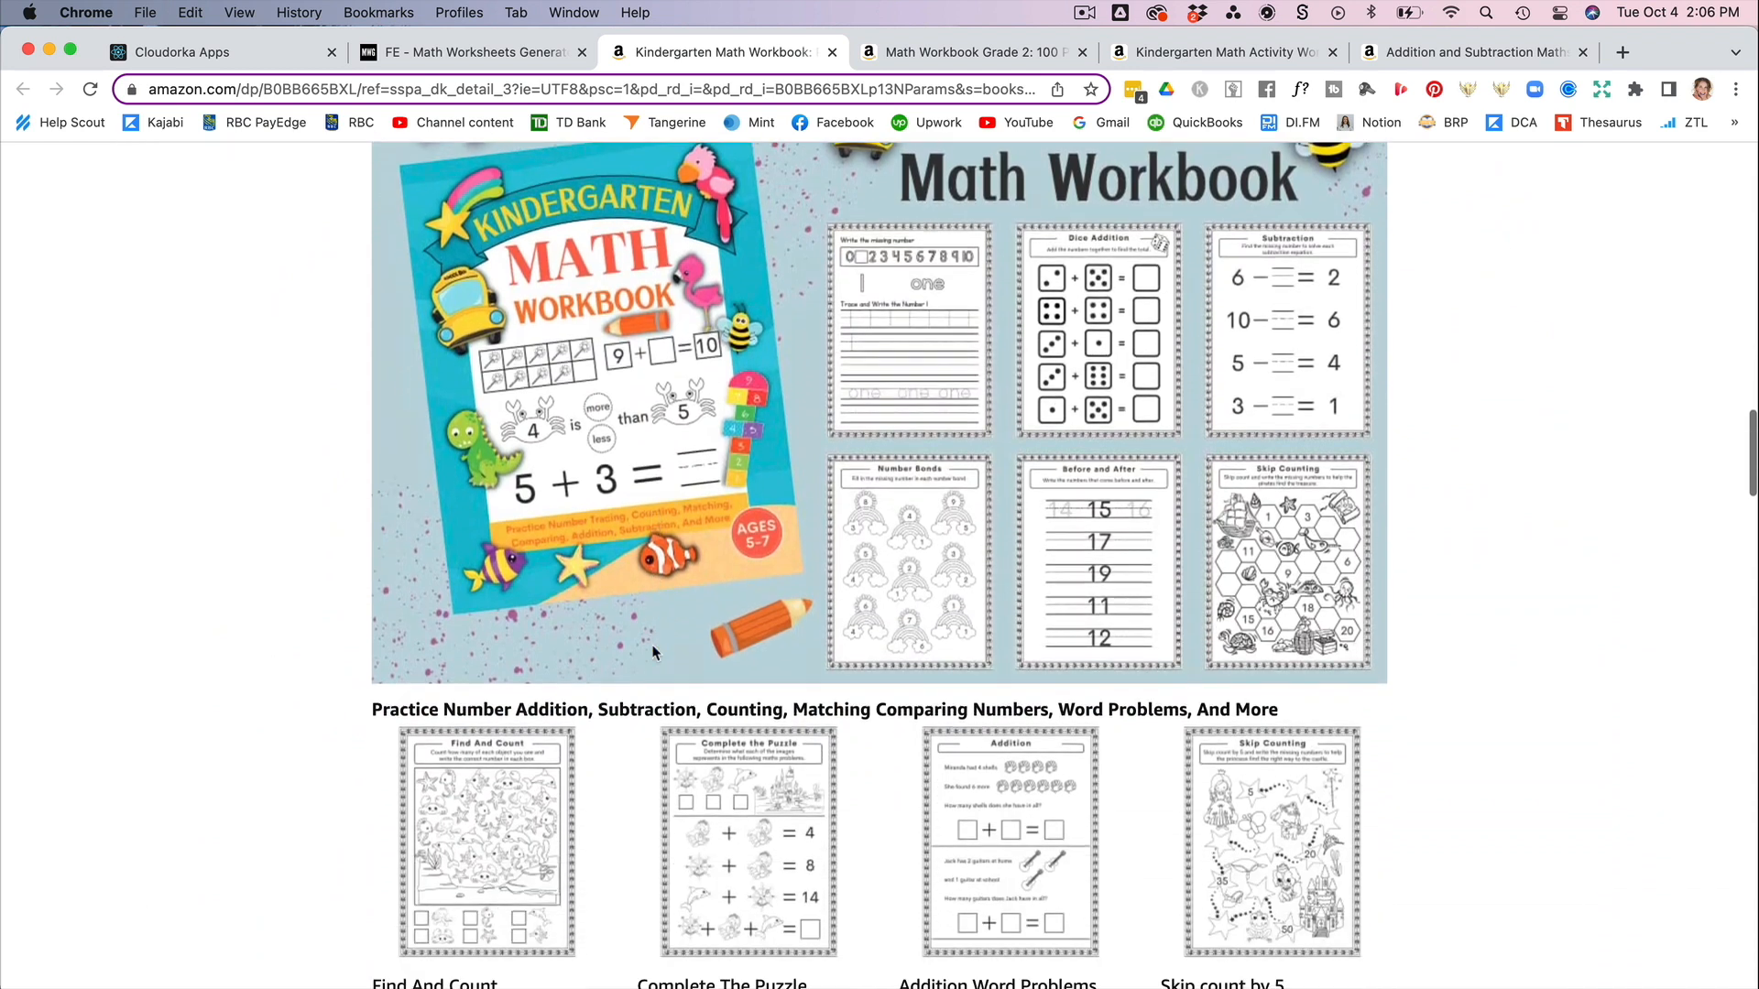
scroll(653, 653, "down", 3)
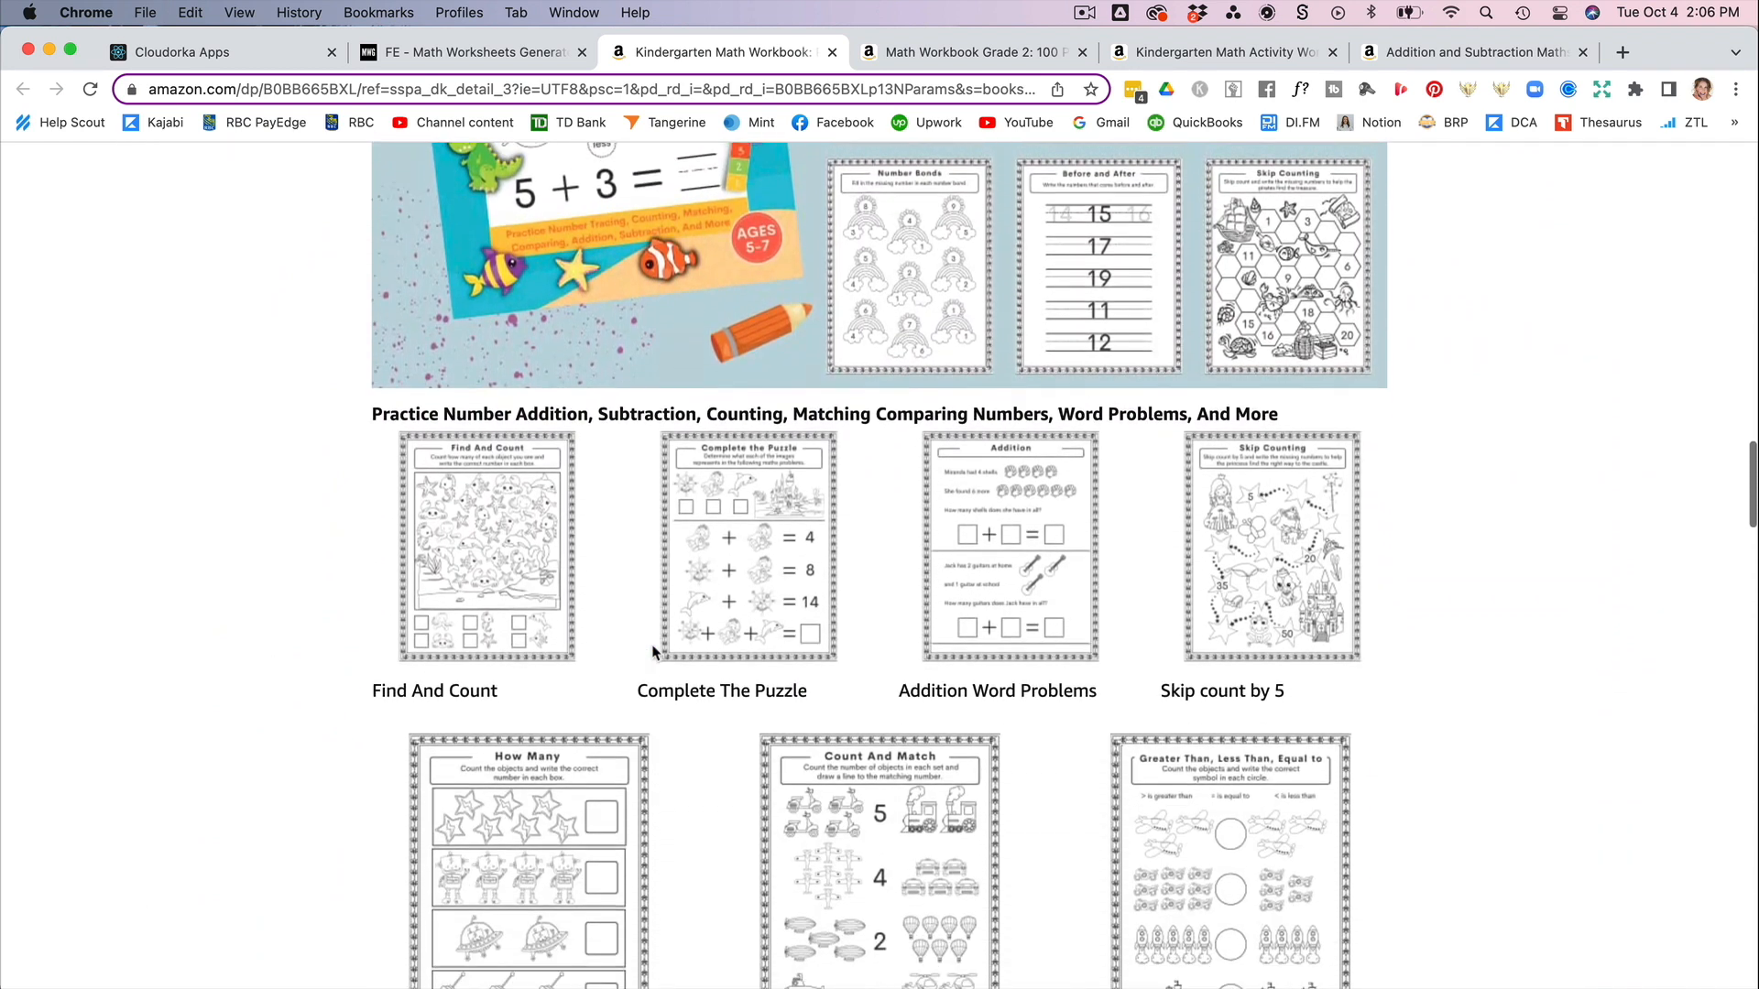
scroll(653, 652, "down", 9)
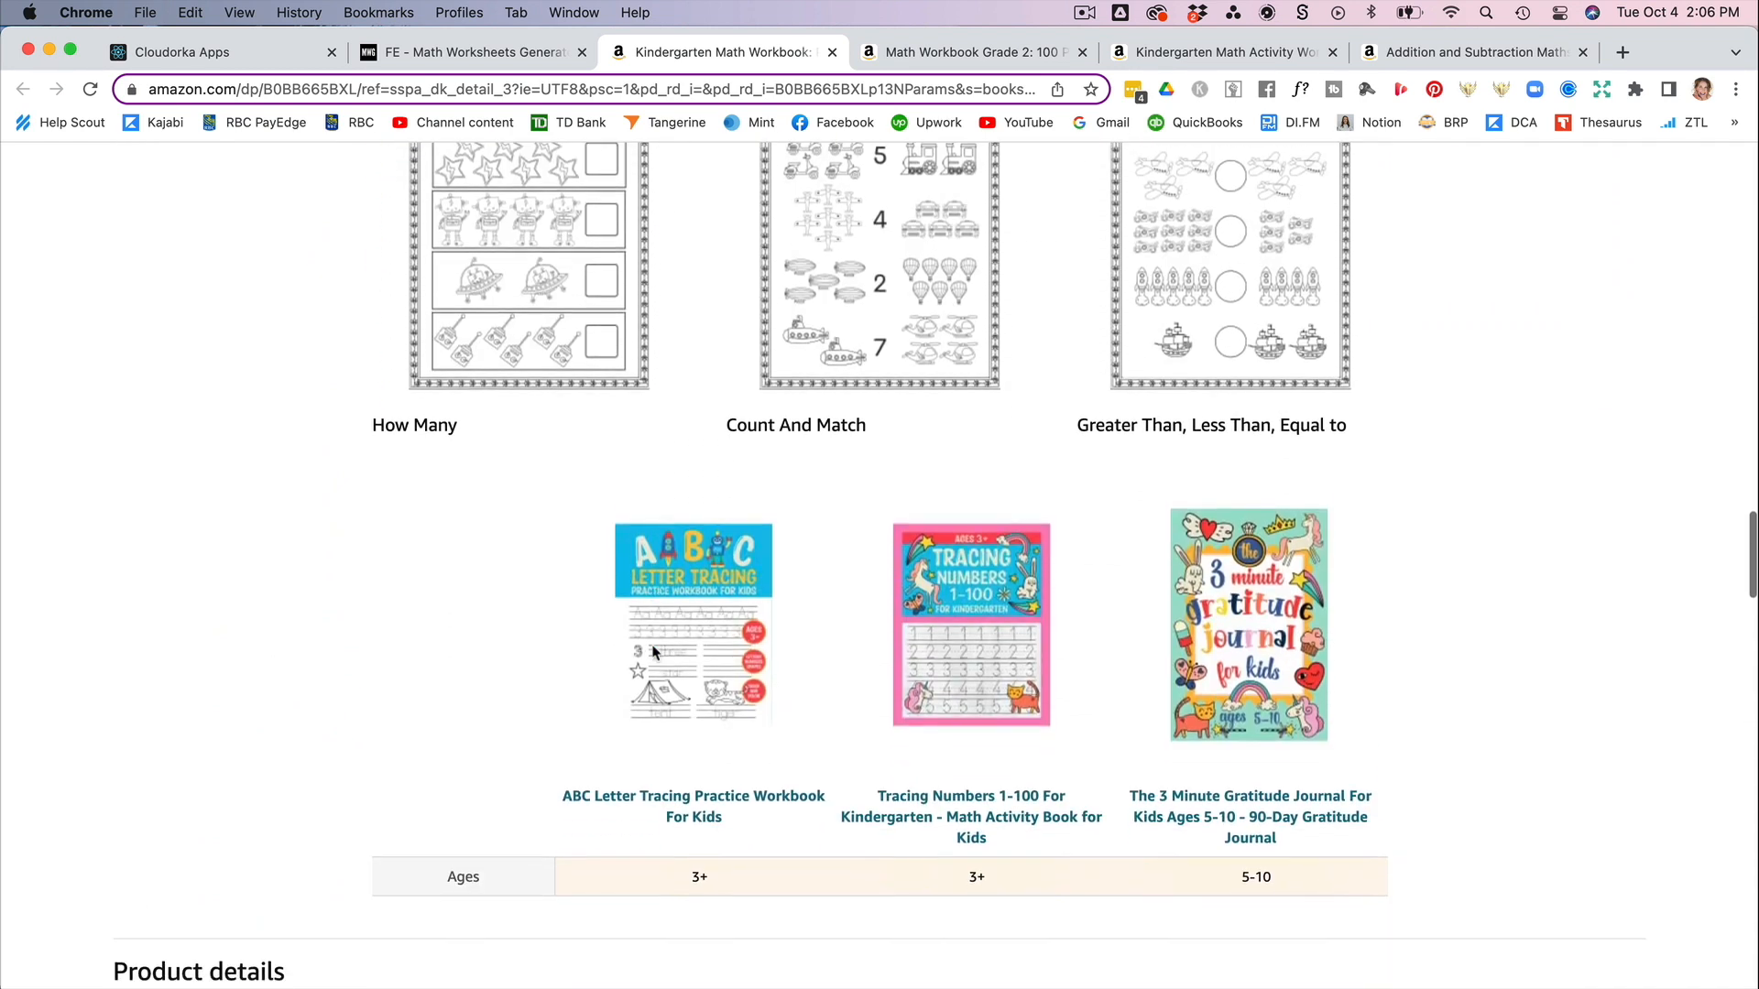
scroll(653, 652, "down", 6)
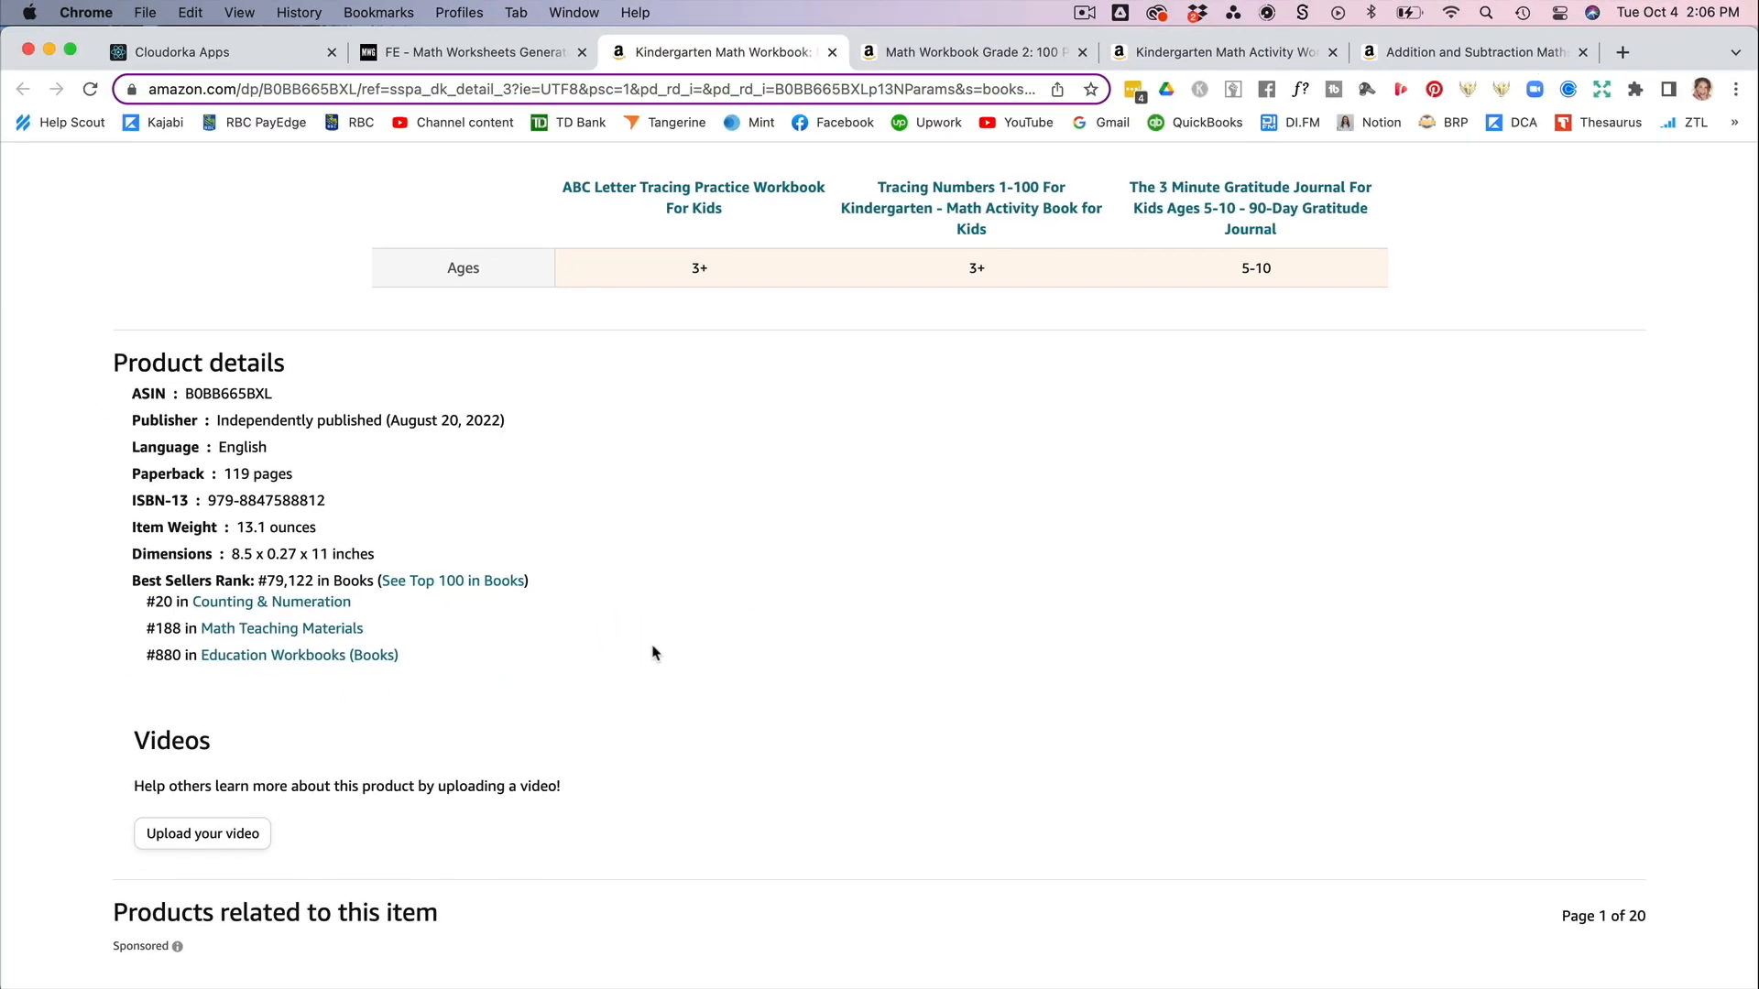
scroll(653, 652, "up", 10)
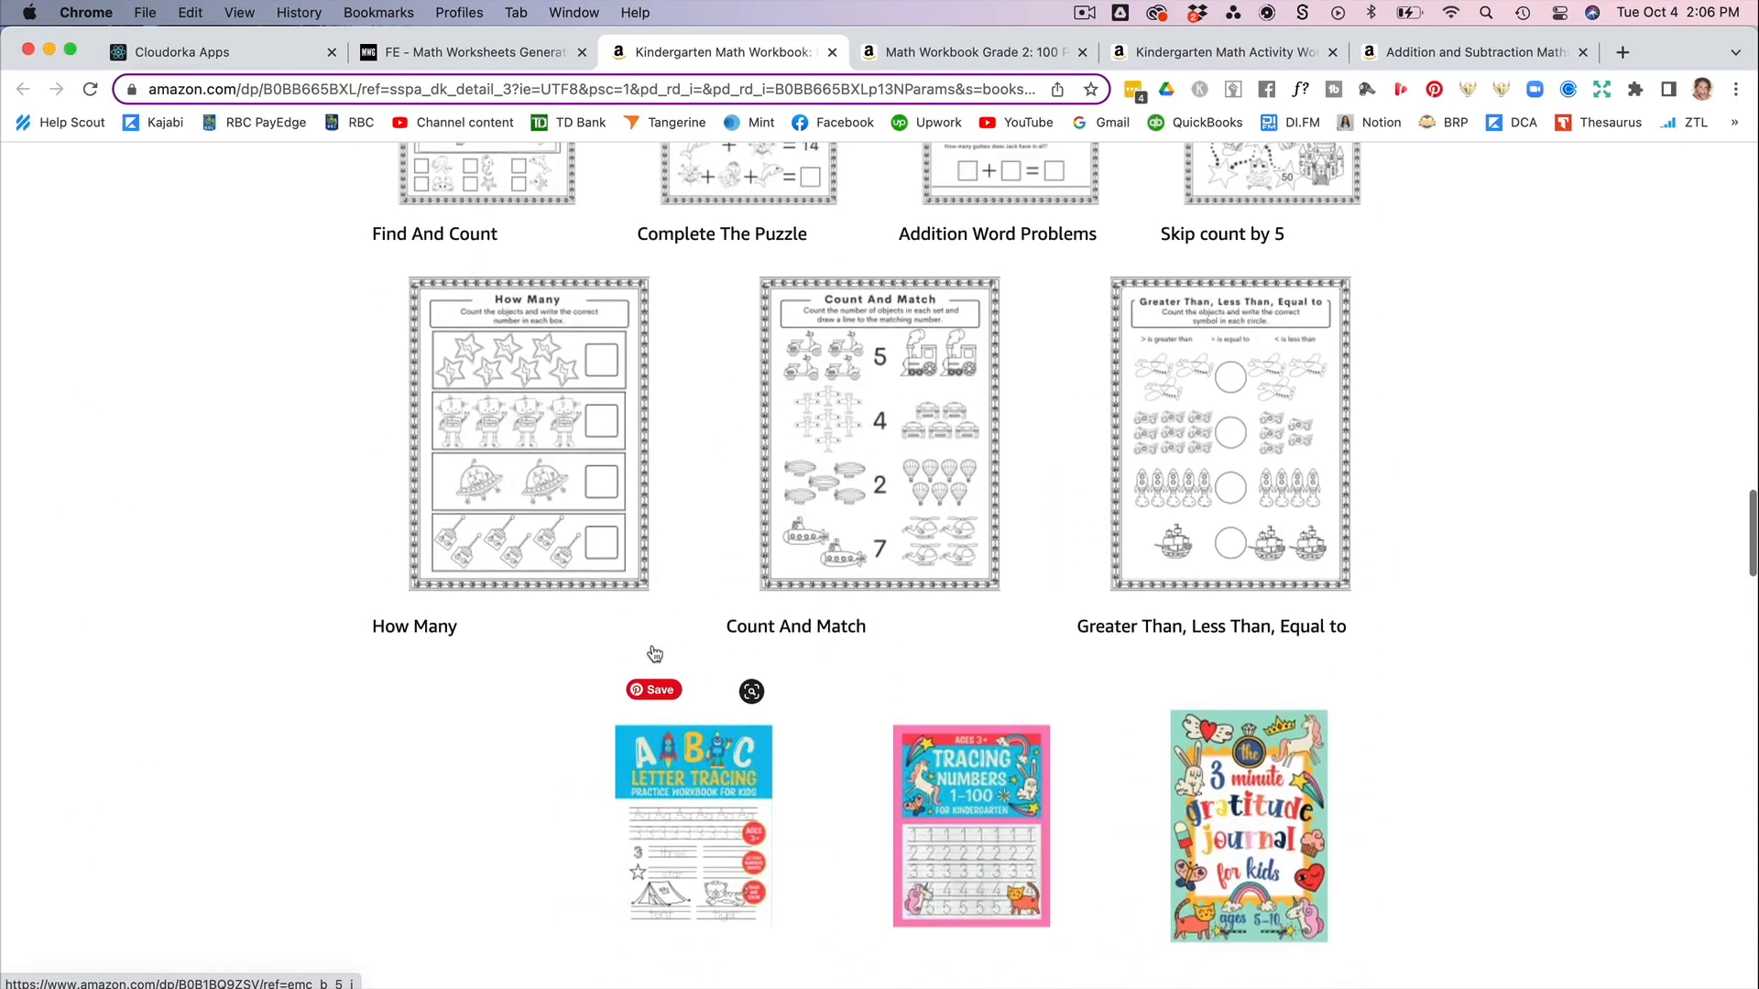
scroll(653, 652, "up", 5)
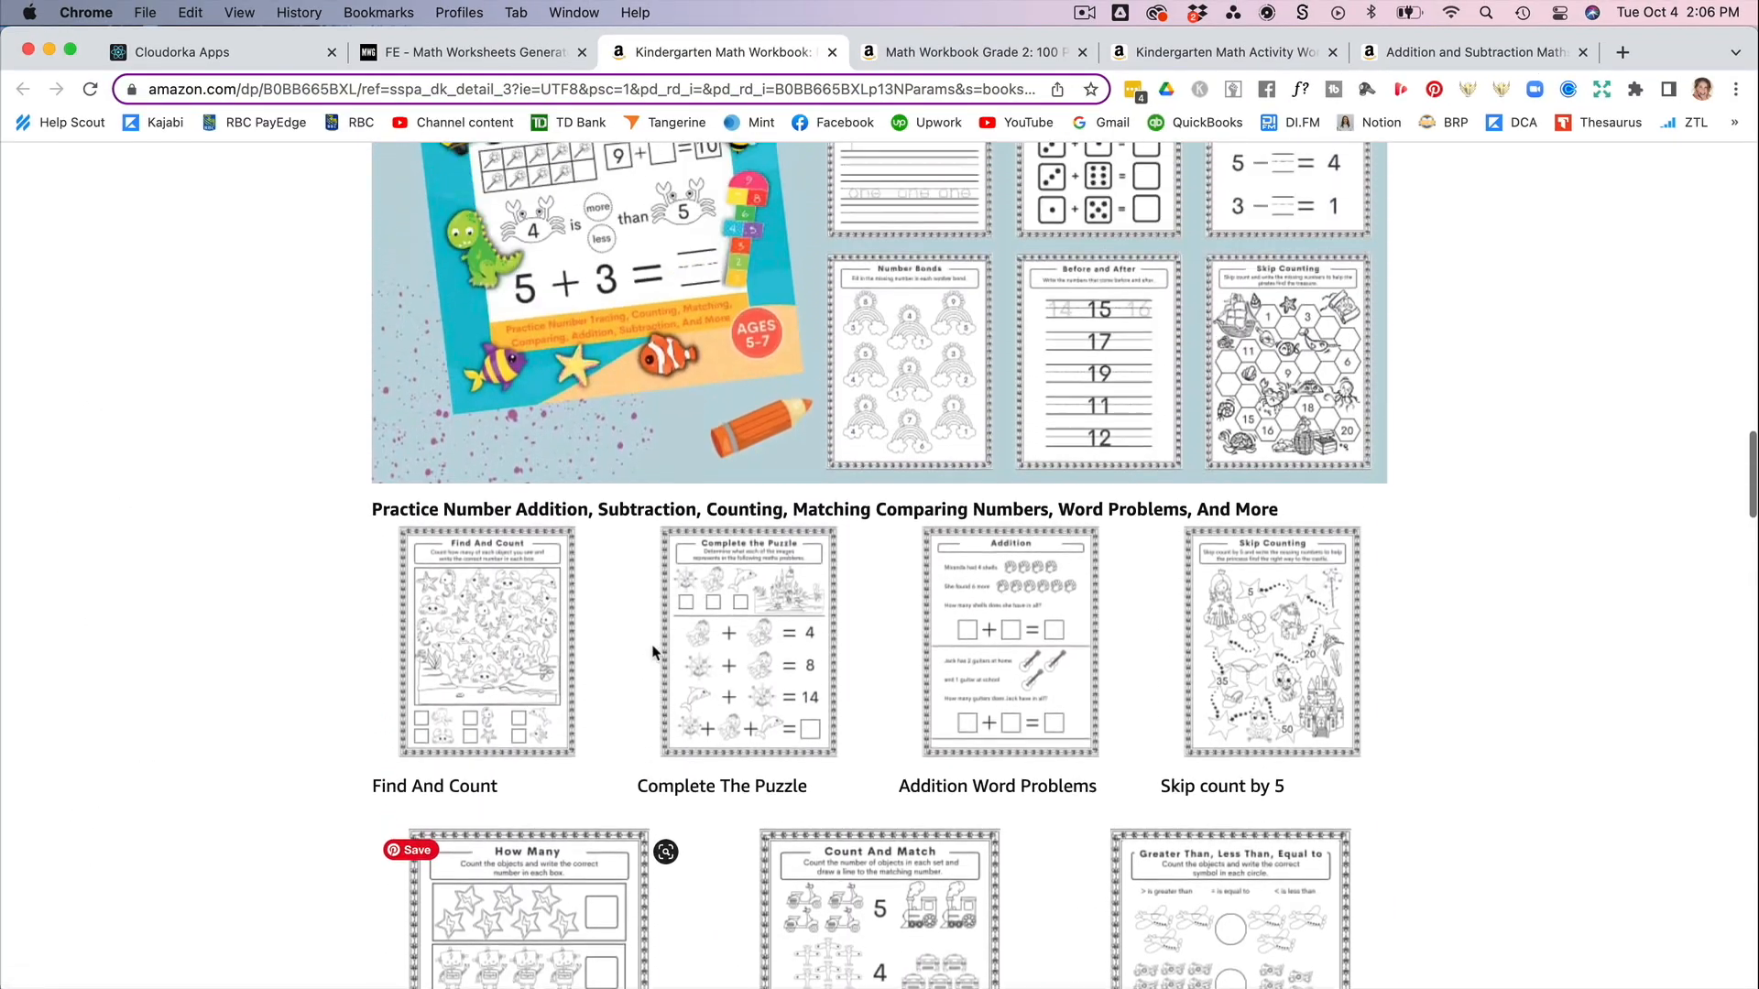
scroll(653, 652, "up", 20)
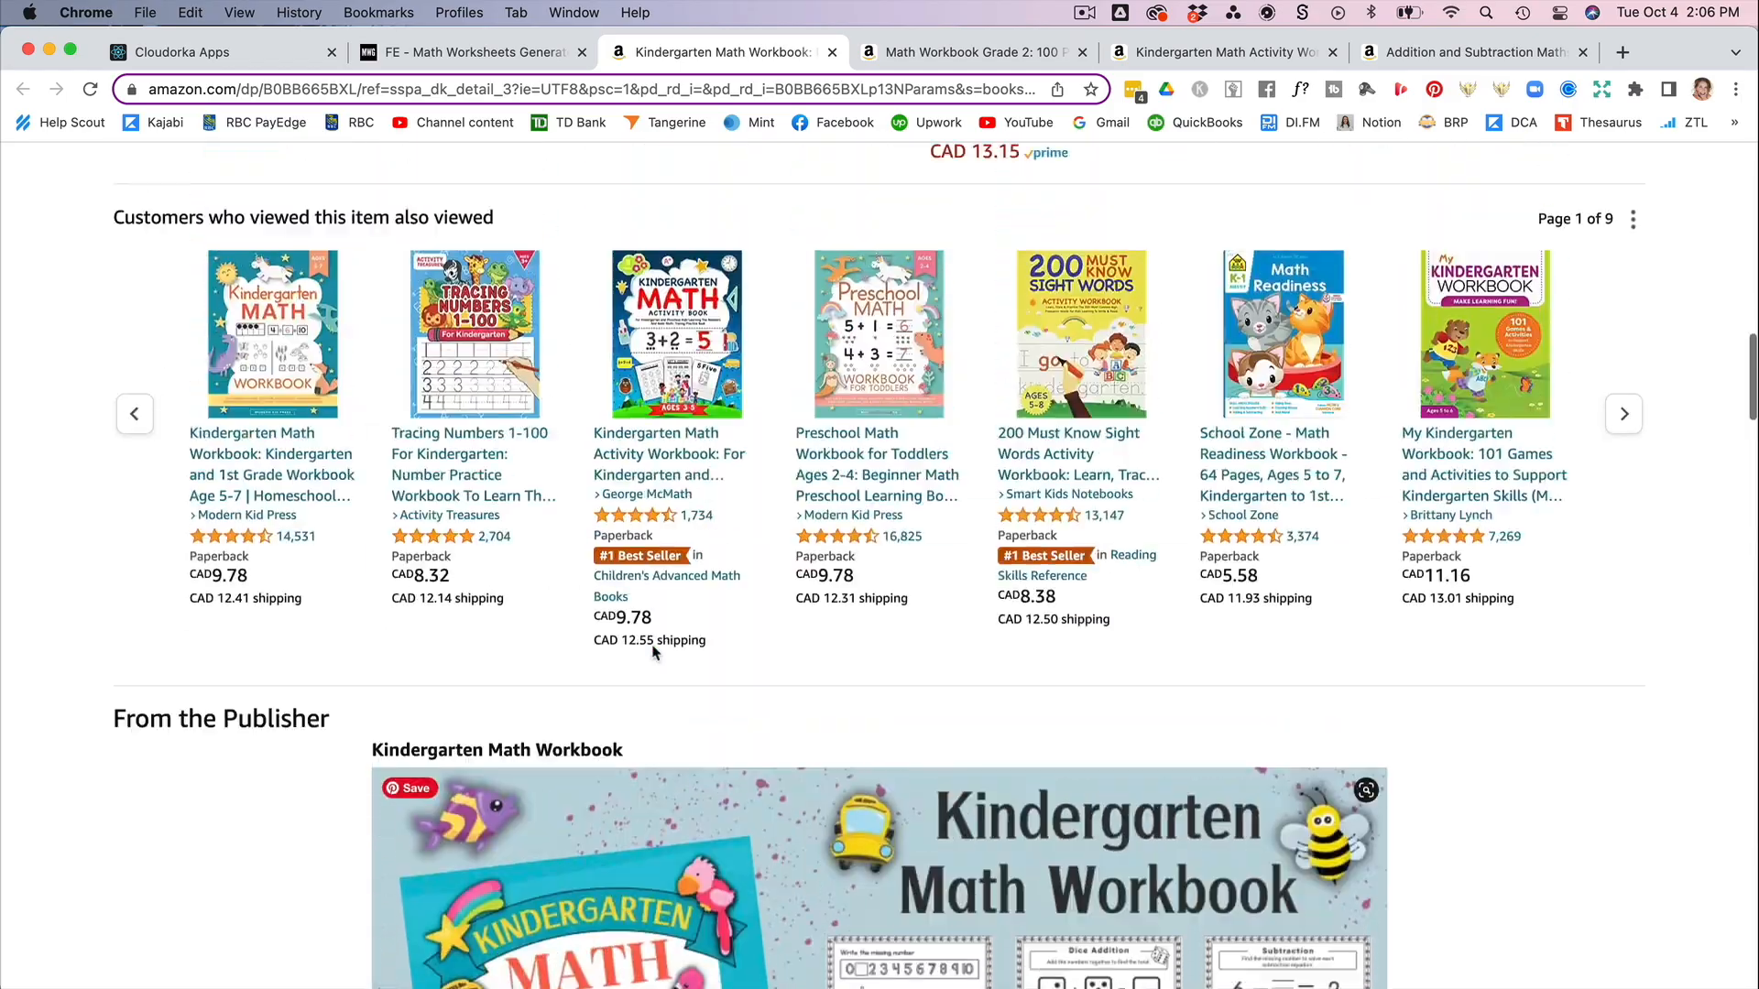
scroll(653, 653, "up", 15)
- Bring up the Math Workbook Grade 2 listing and check the Best Sellers Rank in its product details
key("ctrl+Tab")
scroll(950, 609, "down", 6)
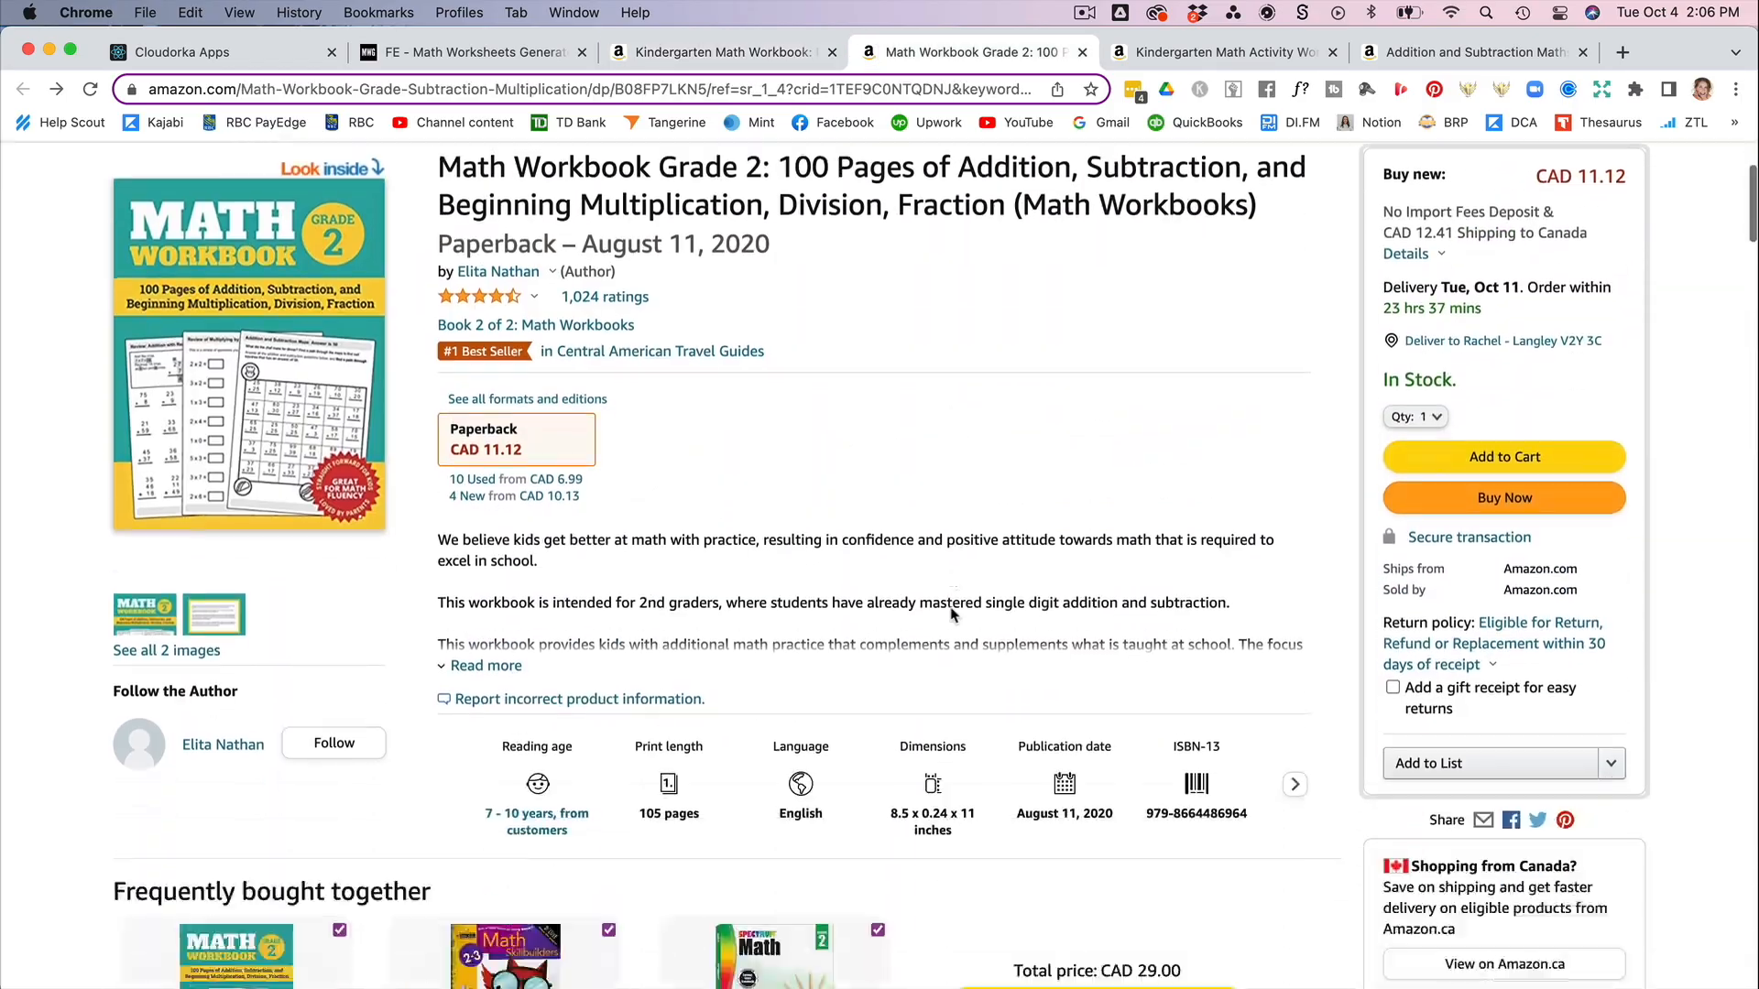
scroll(950, 614, "down", 18)
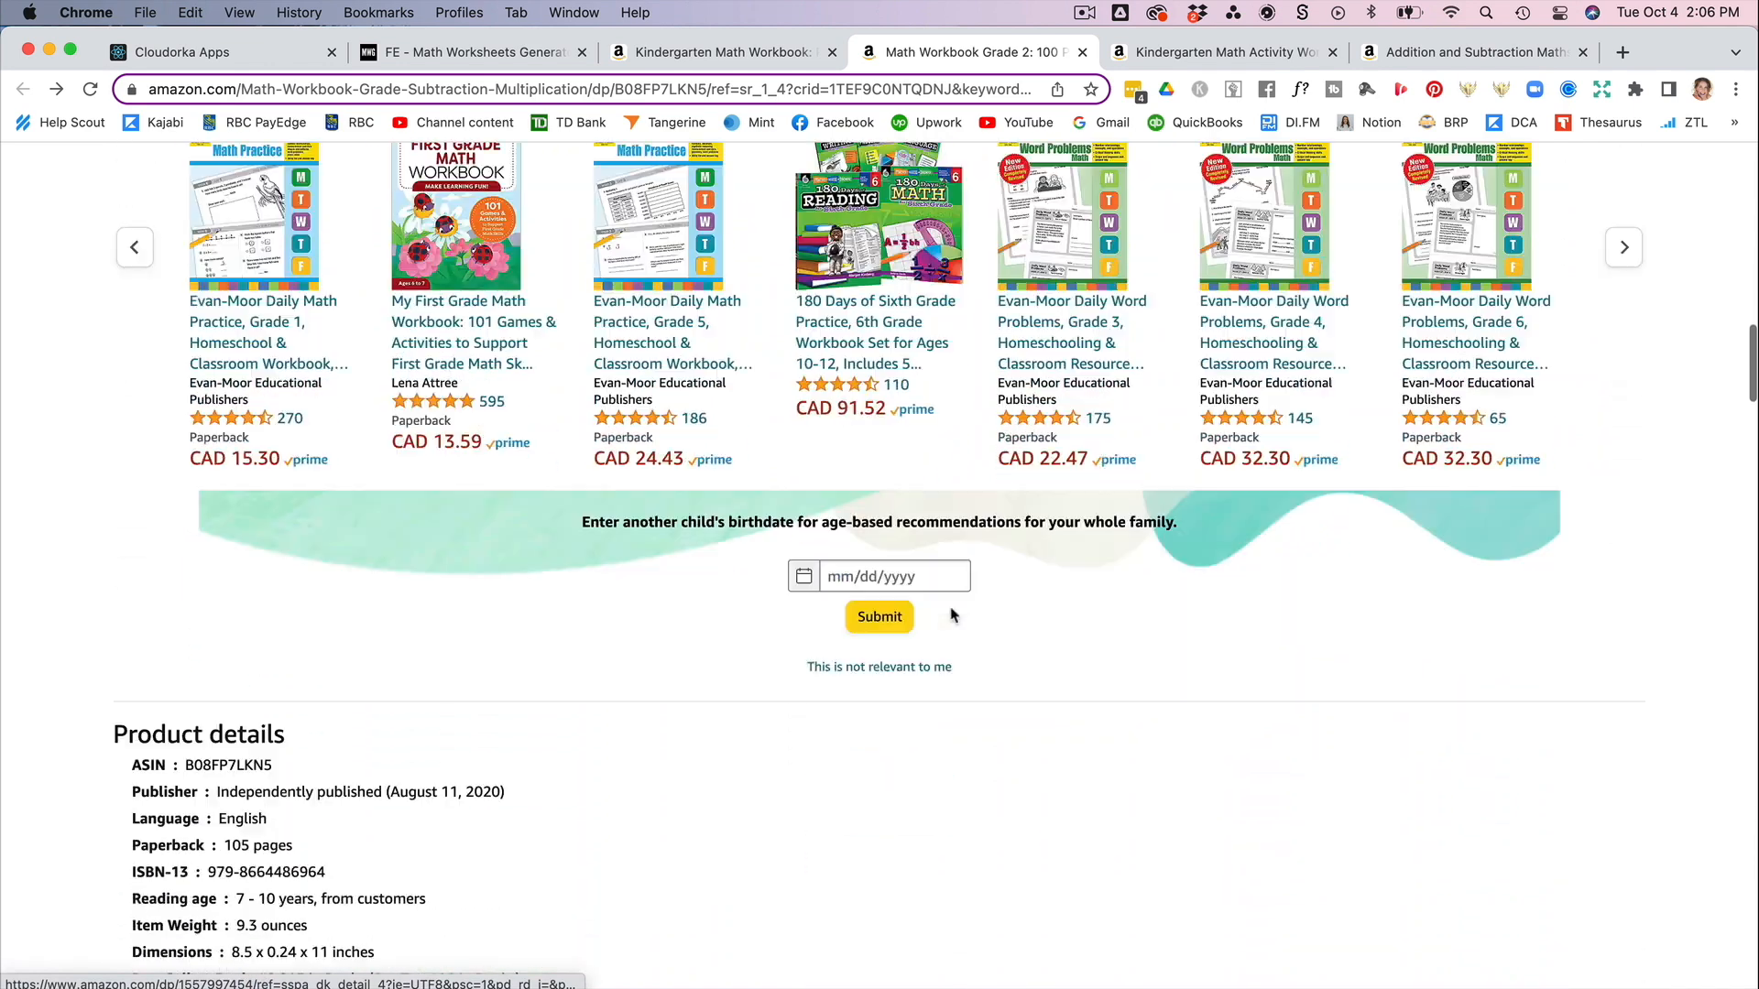
scroll(950, 611, "down", 1)
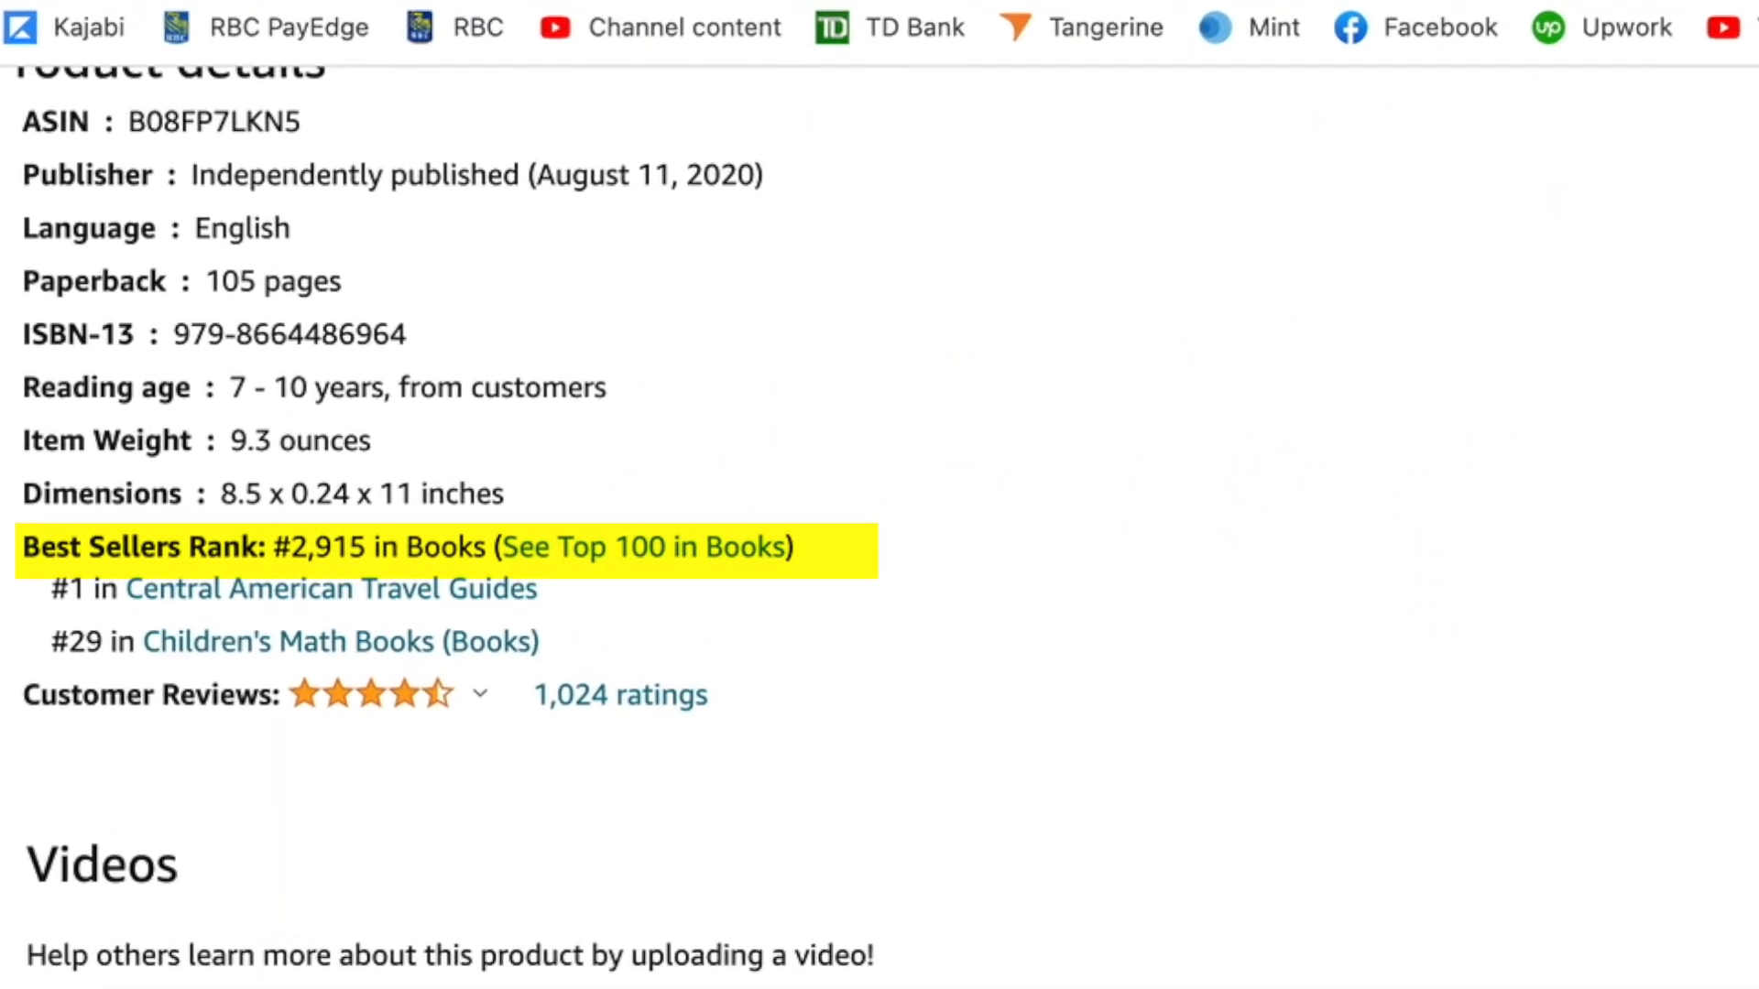
scroll(1173, 732, "up", 10)
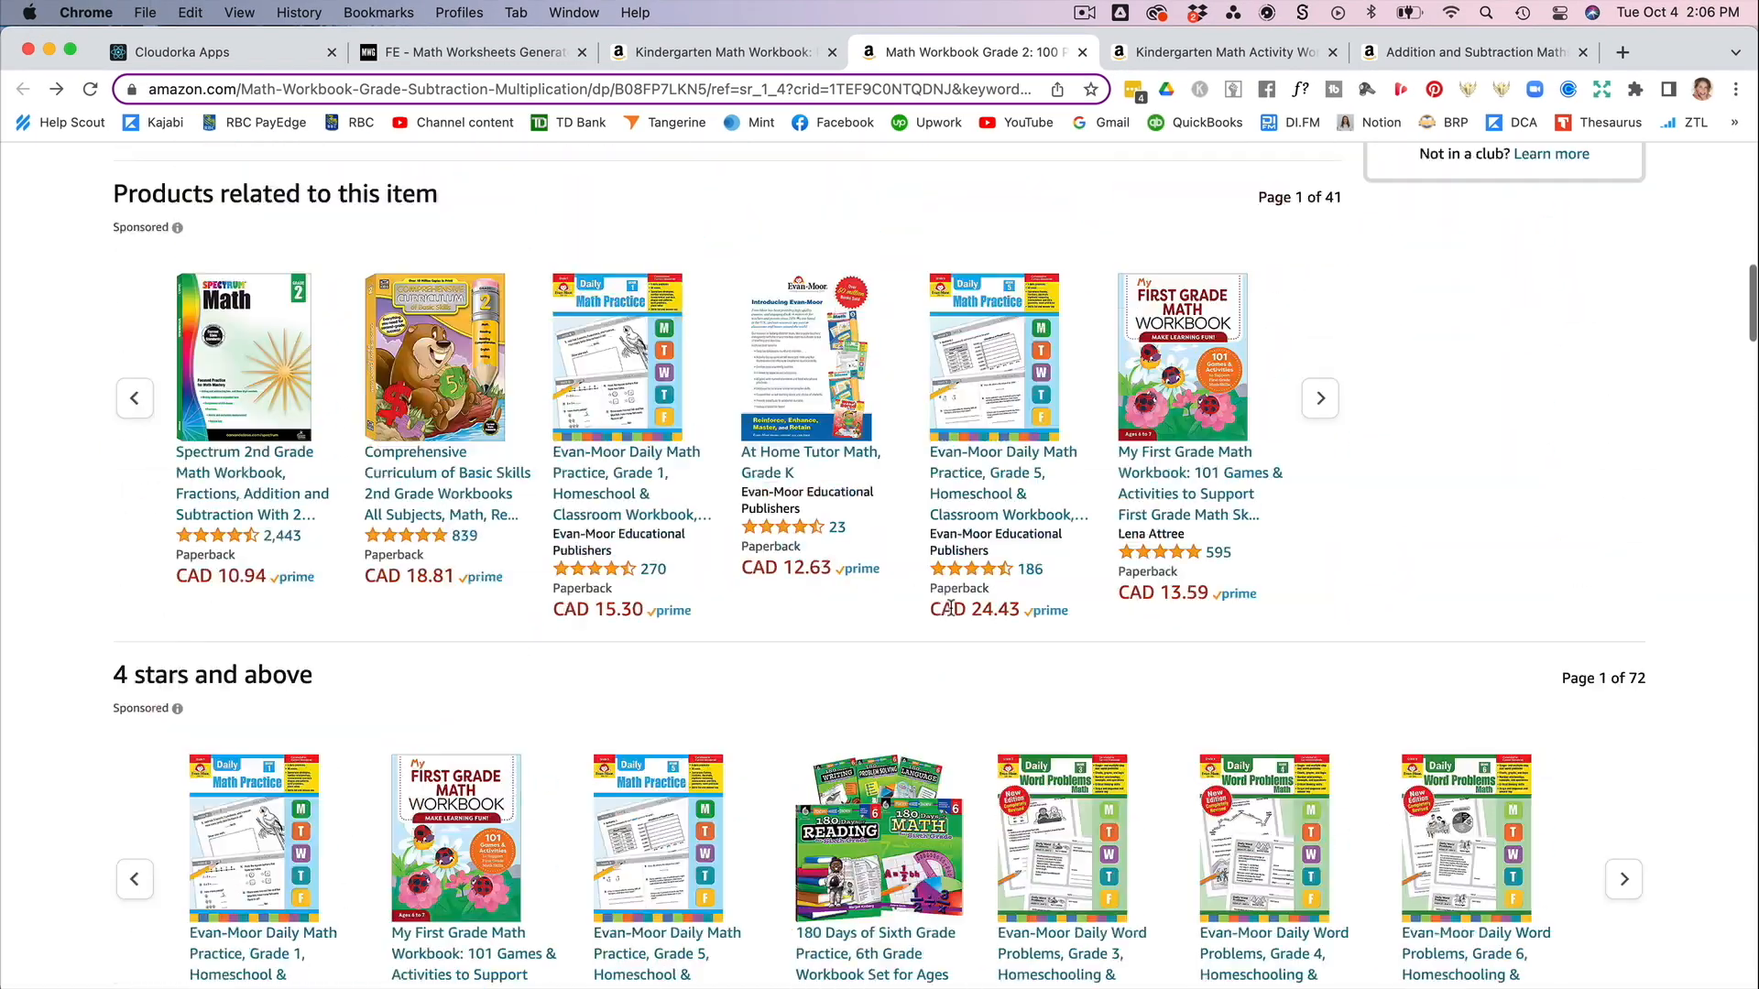
scroll(949, 606, "up", 10)
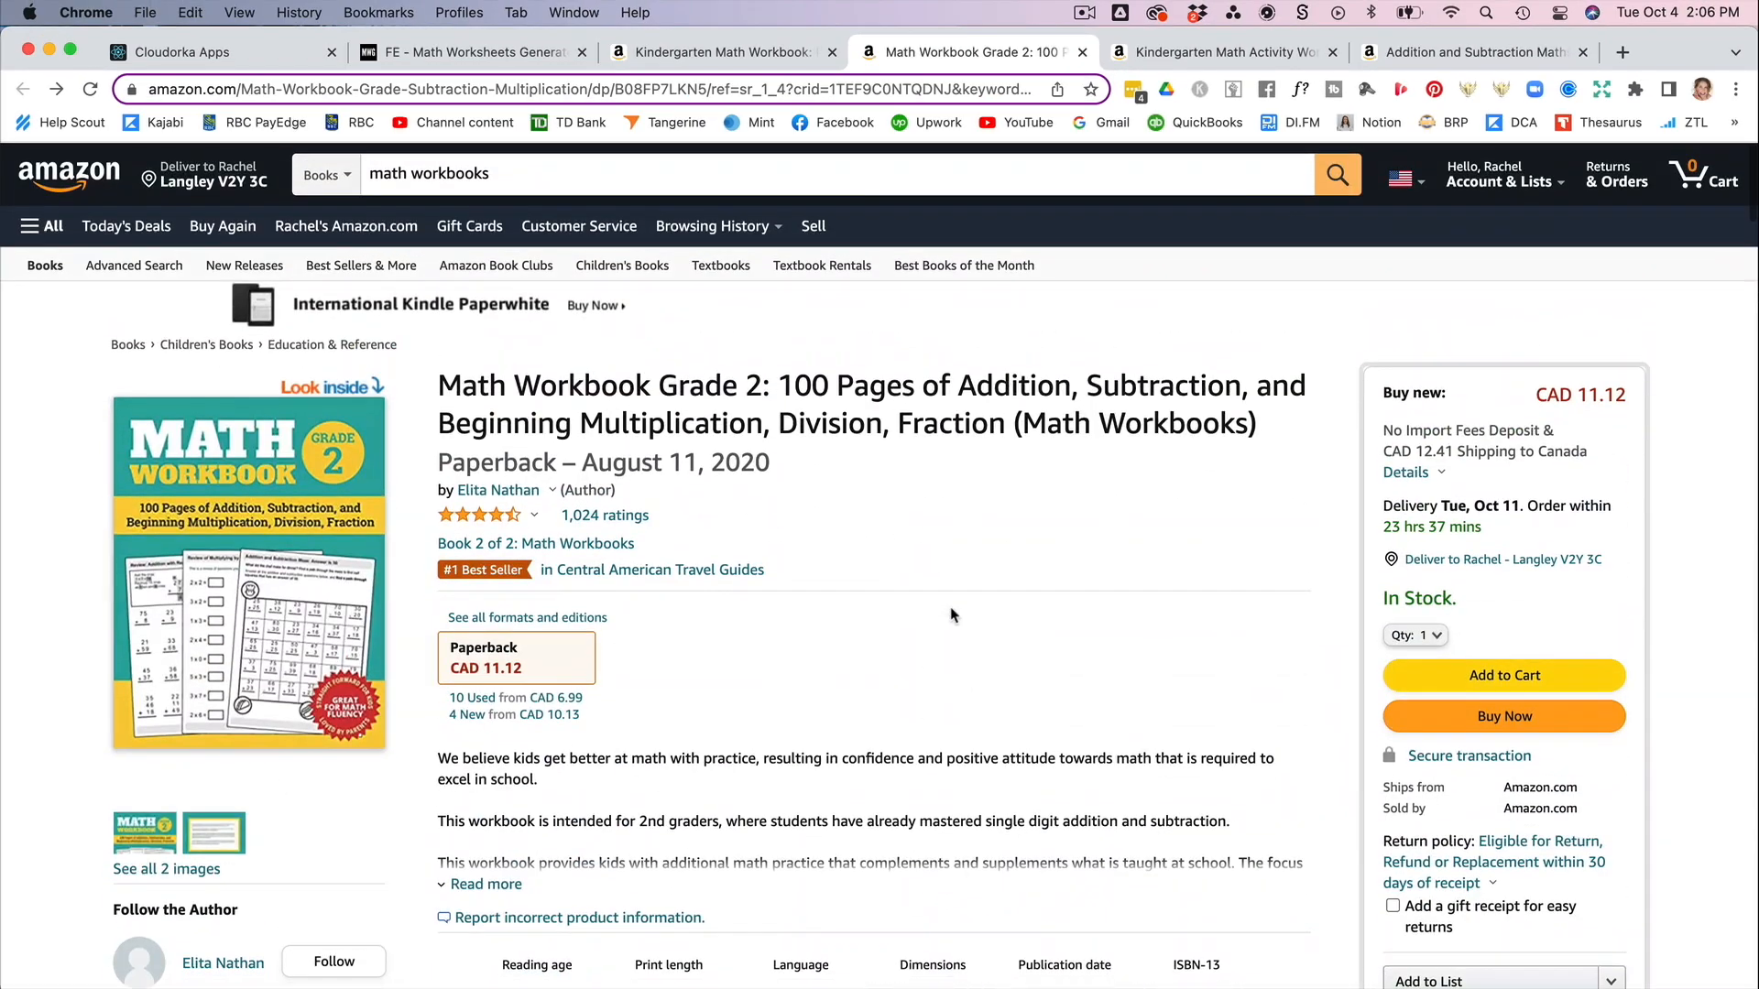
- Bring up the Kindergarten Math Activity Workbook listing and examine its publisher images and Best Sellers Rank
key("ctrl+Tab")
scroll(873, 641, "down", 10)
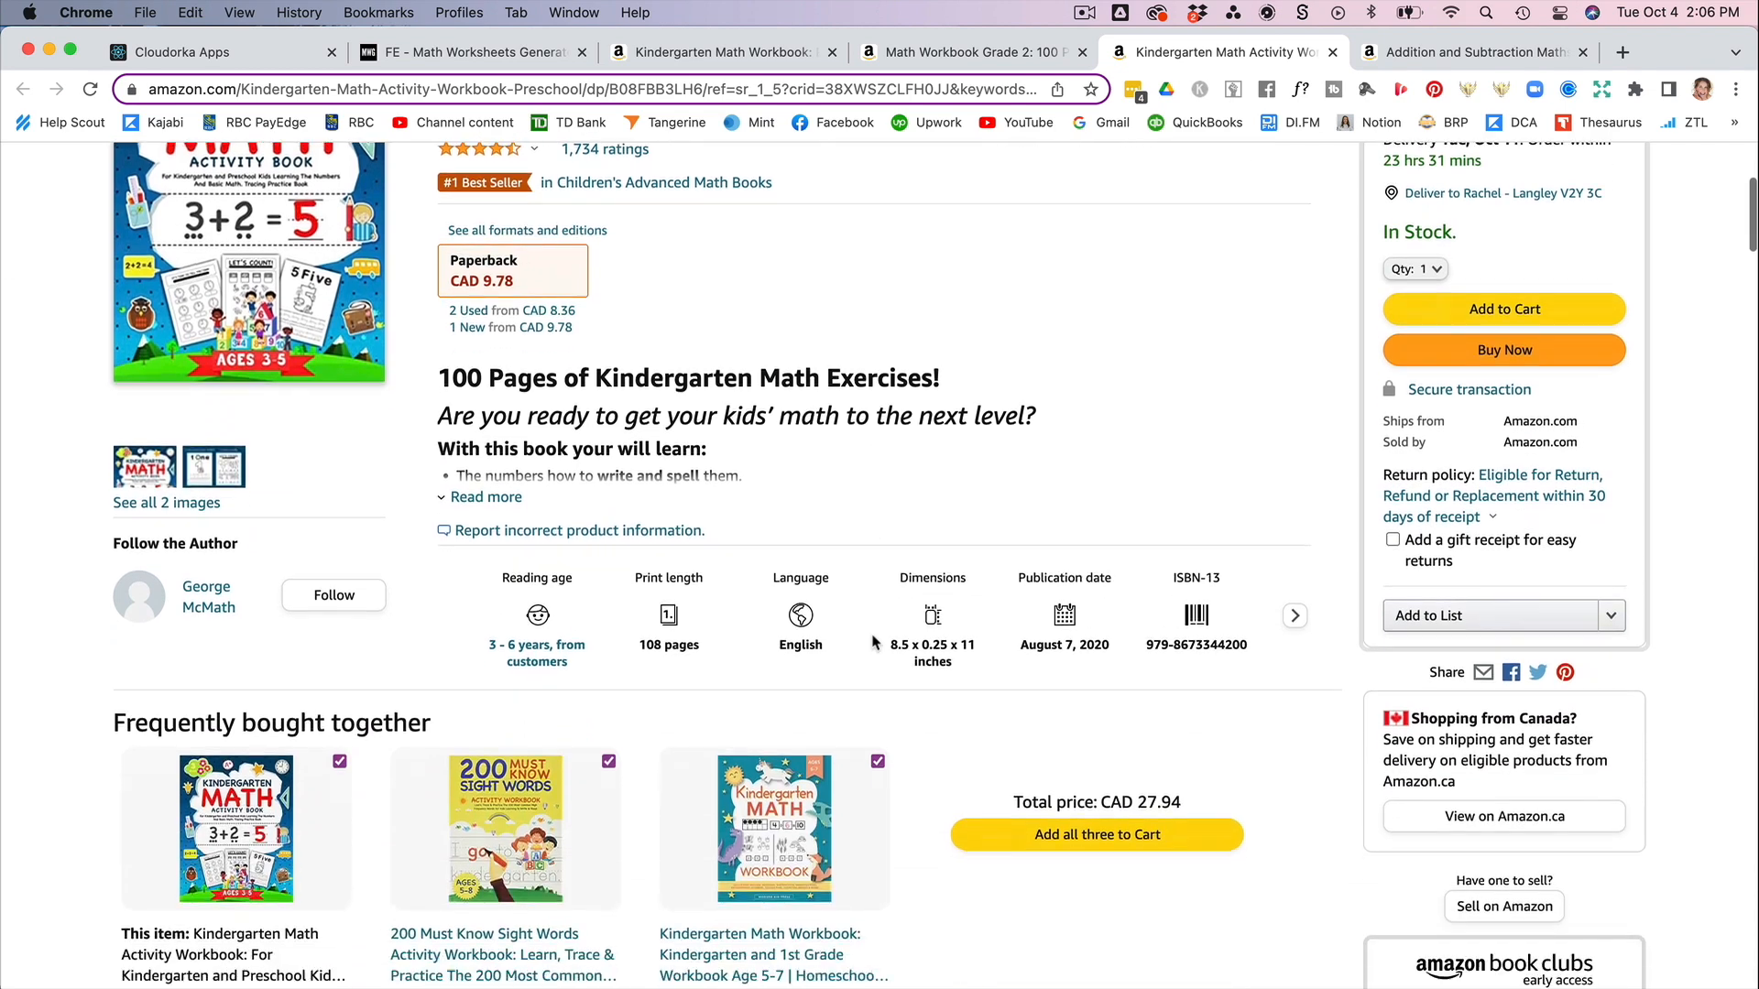
scroll(873, 642, "down", 10)
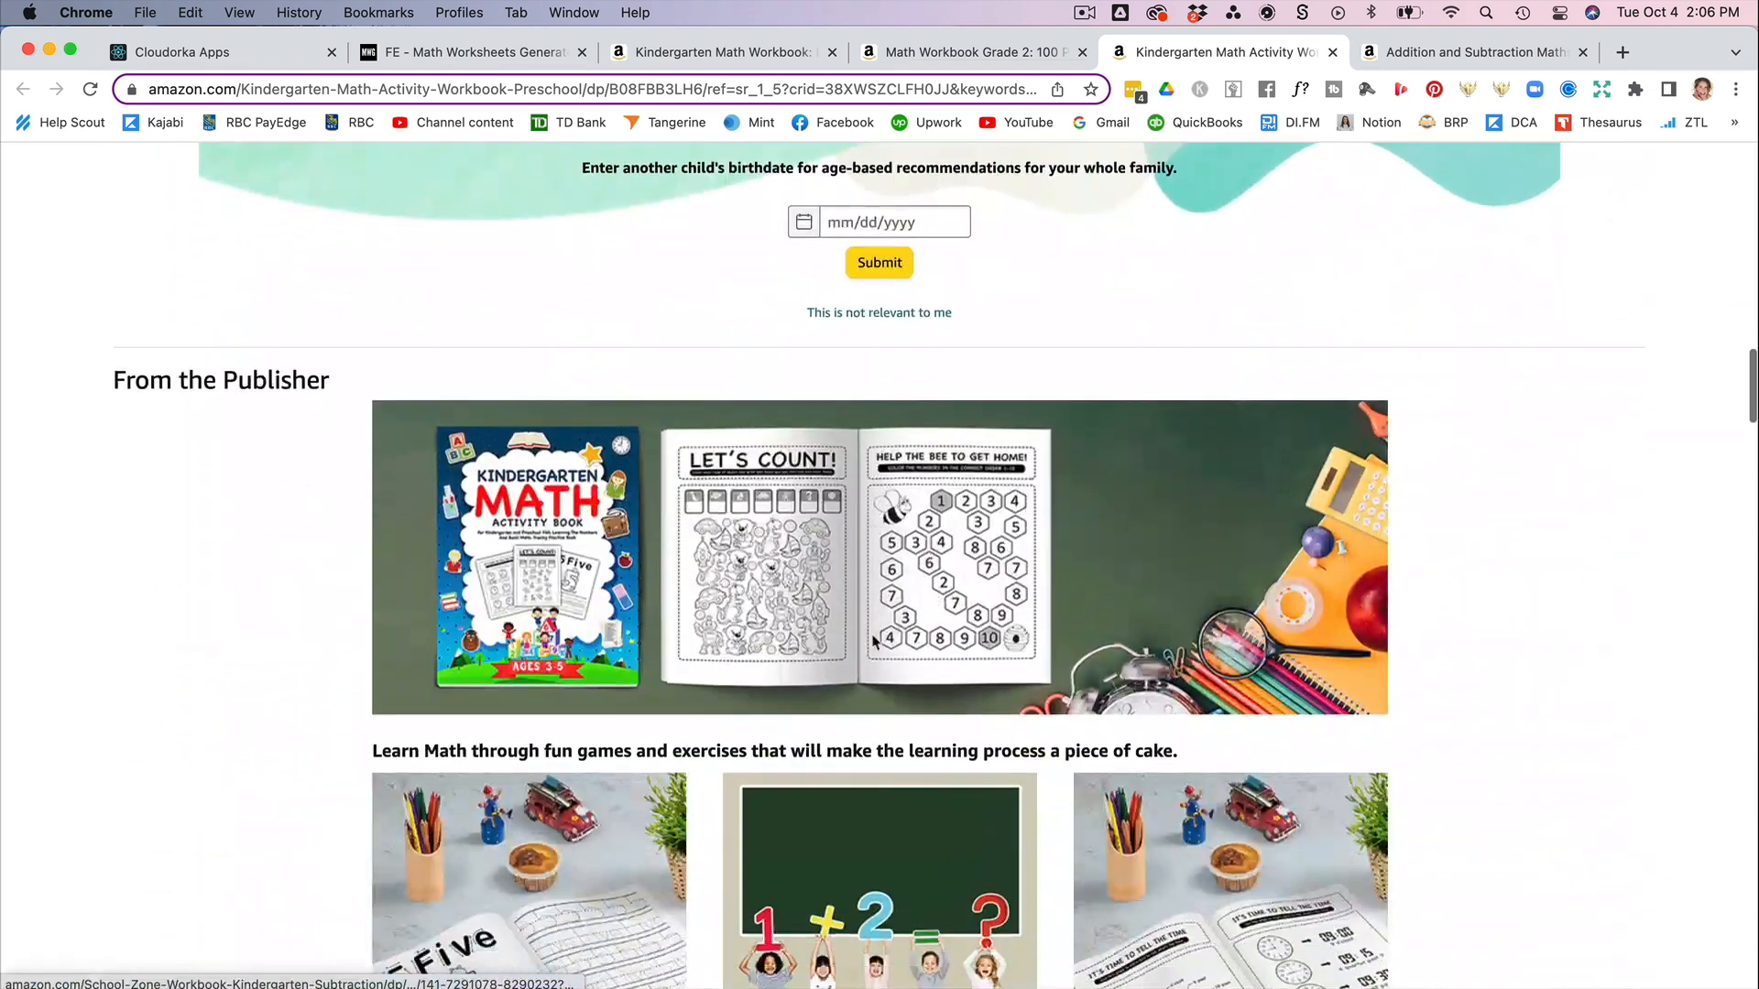
scroll(873, 641, "down", 4)
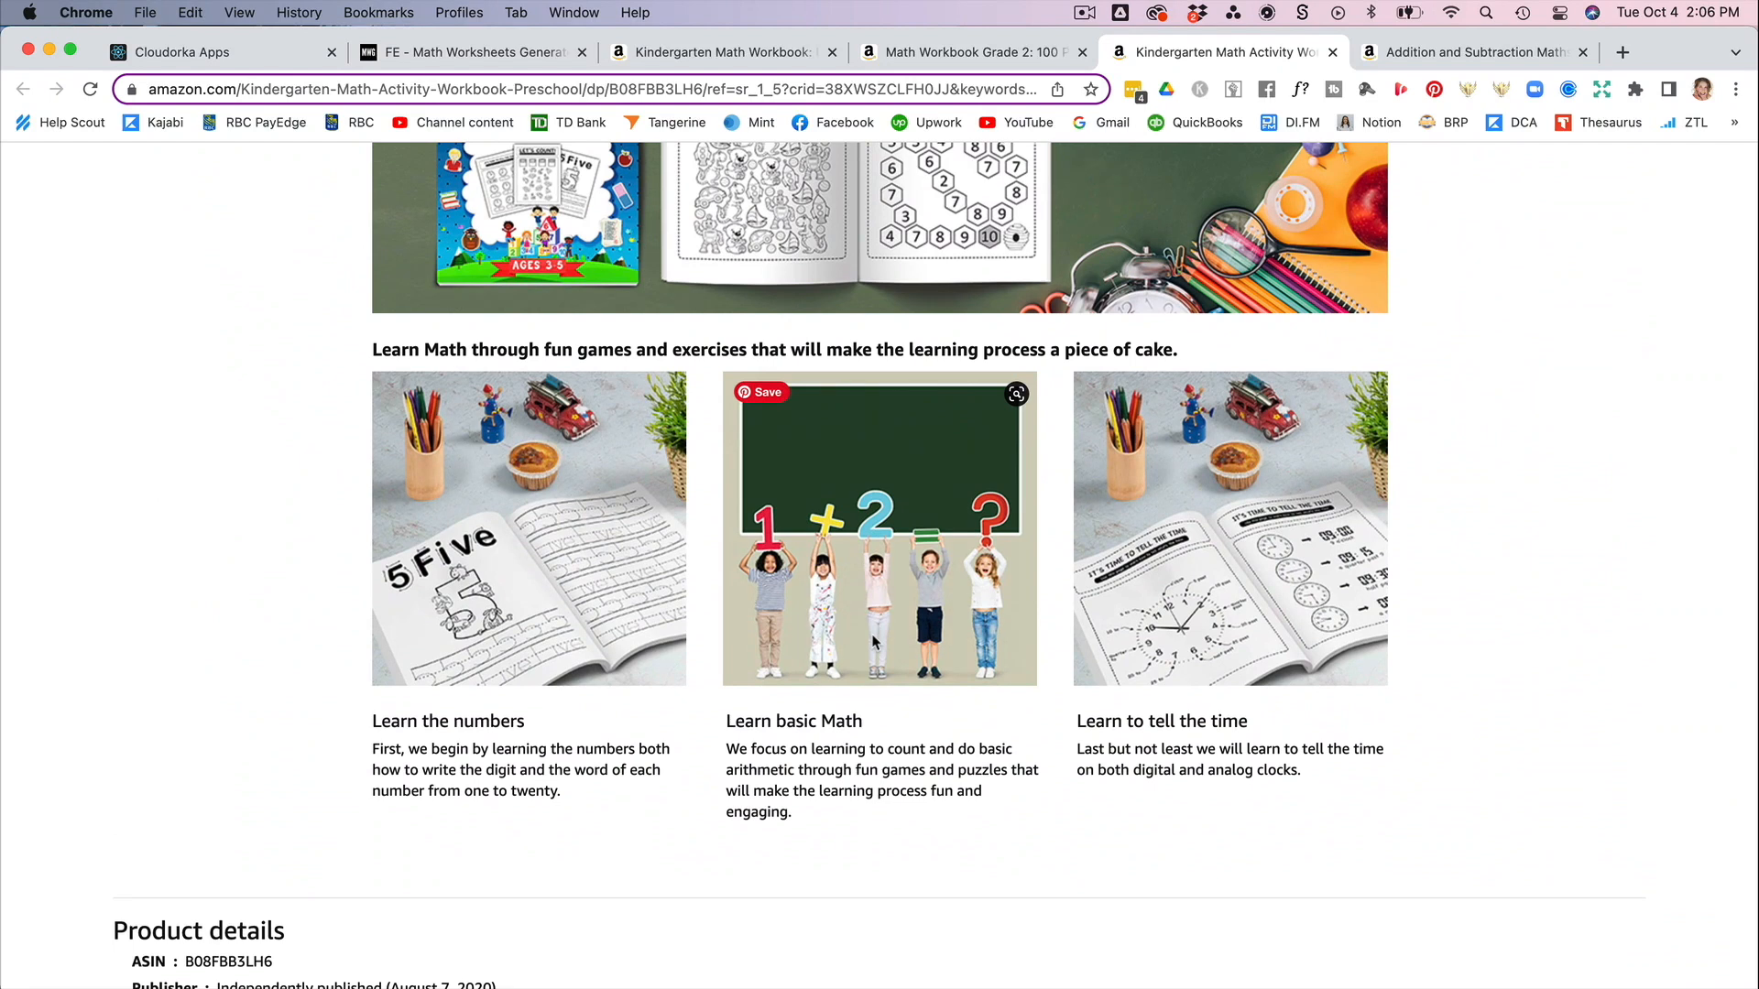
scroll(873, 641, "down", 4)
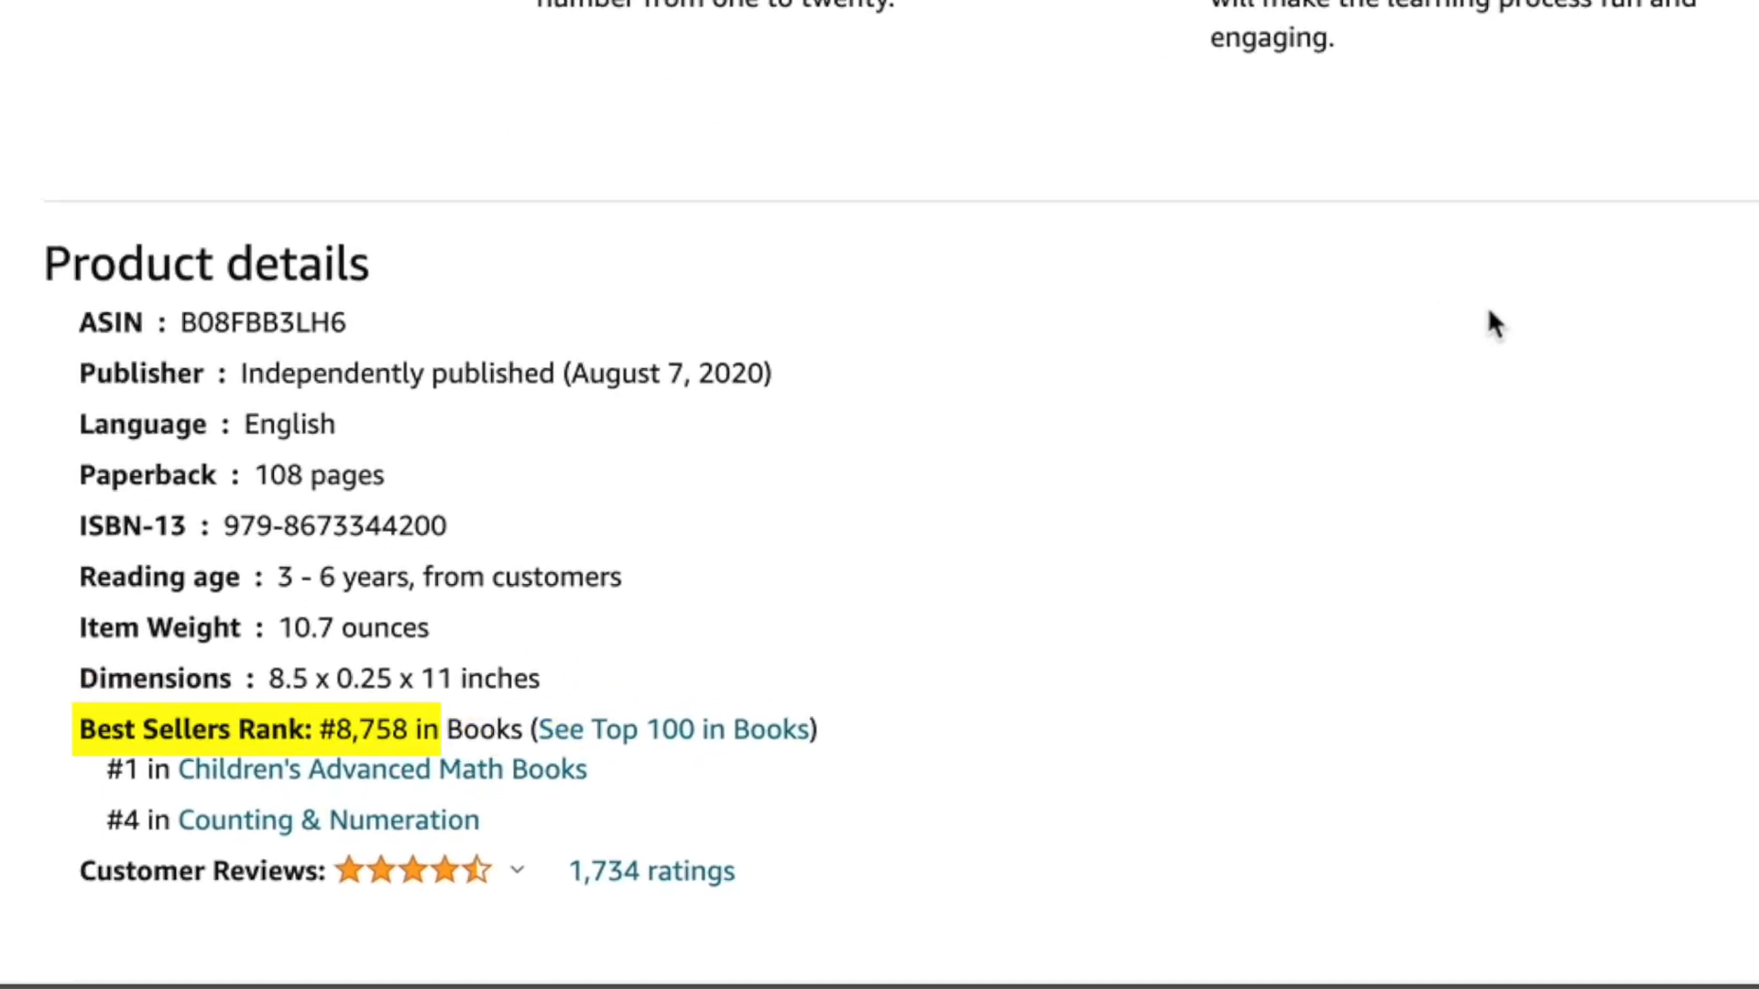
scroll(875, 639, "up", 20)
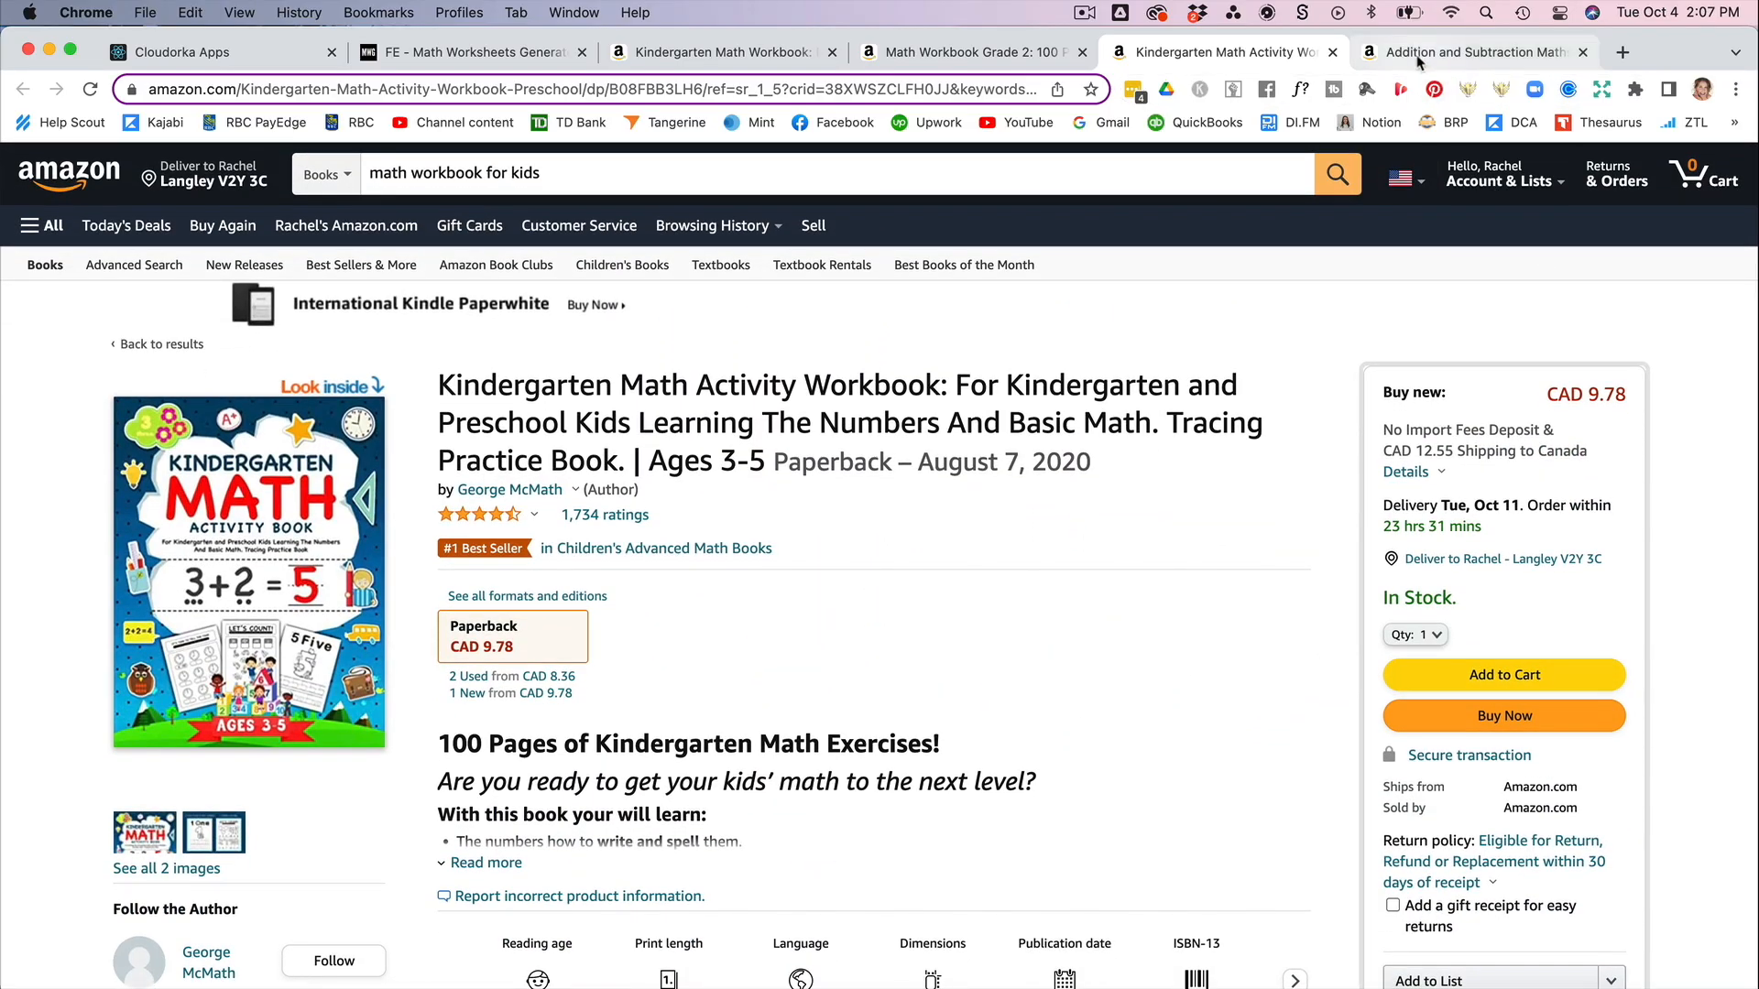
- Bring up the Addition and Subtraction Maths Workbook listing and examine its sample worksheets and Best Sellers Rank
left_click(1429, 53)
scroll(982, 777, "down", 10)
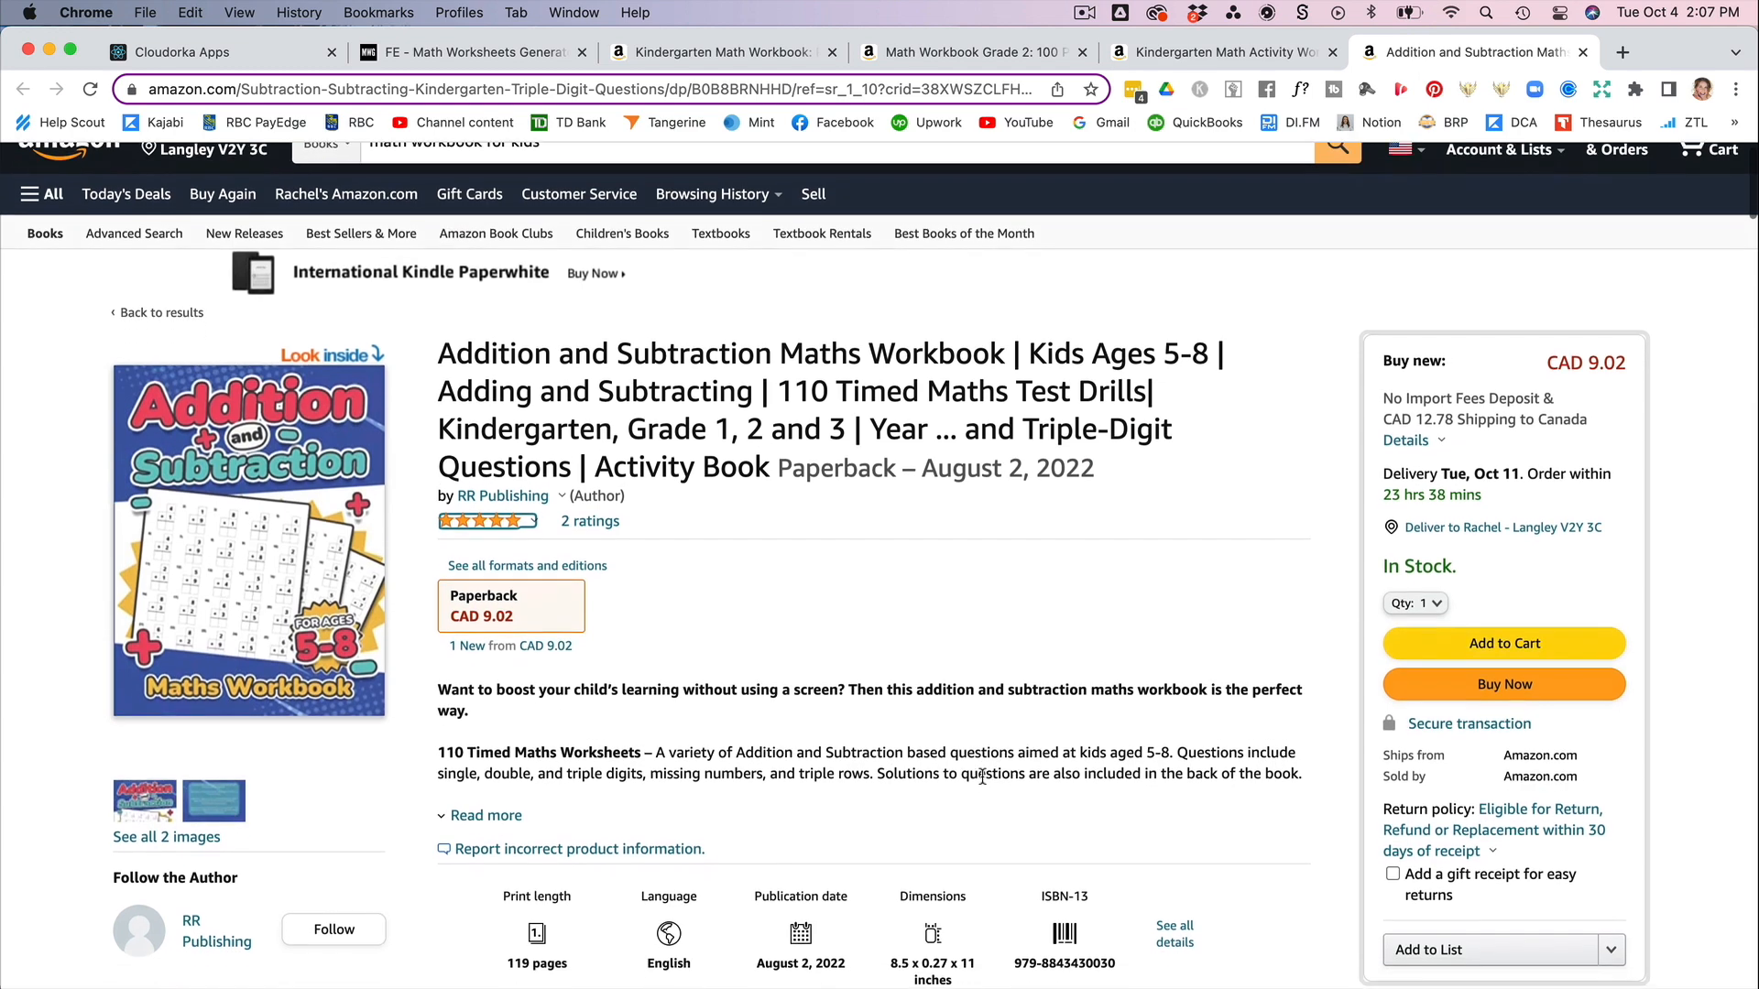
scroll(983, 784, "down", 12)
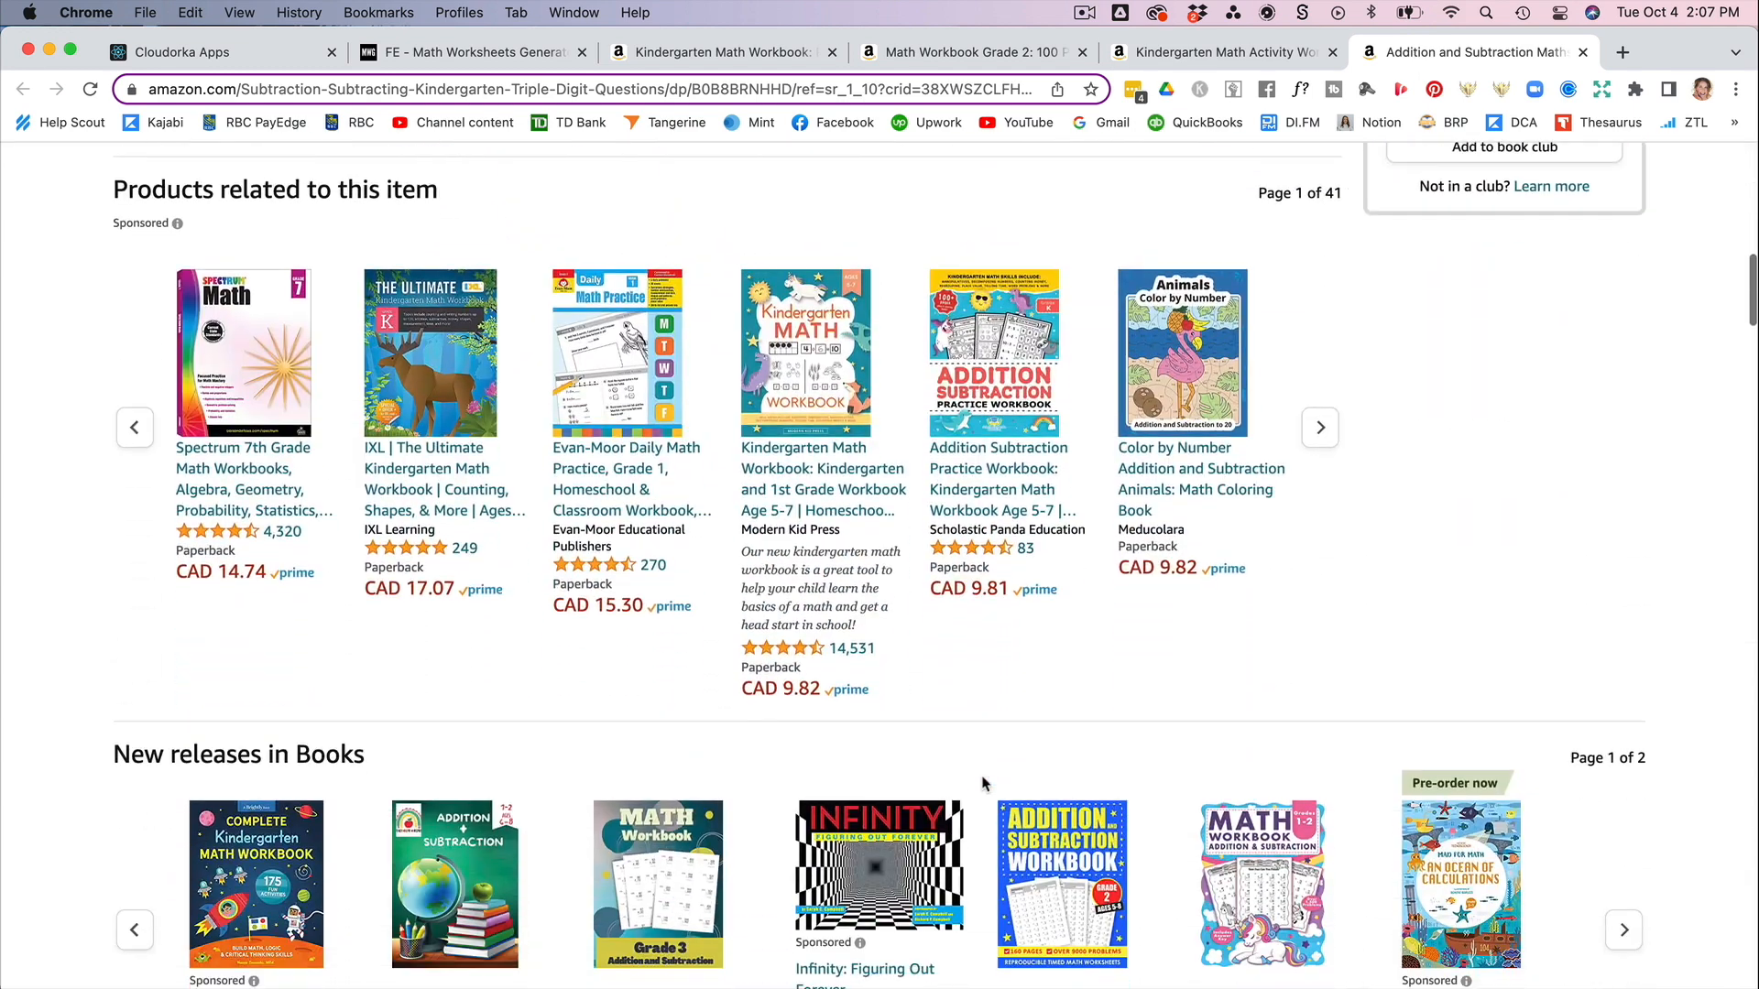
scroll(984, 783, "down", 8)
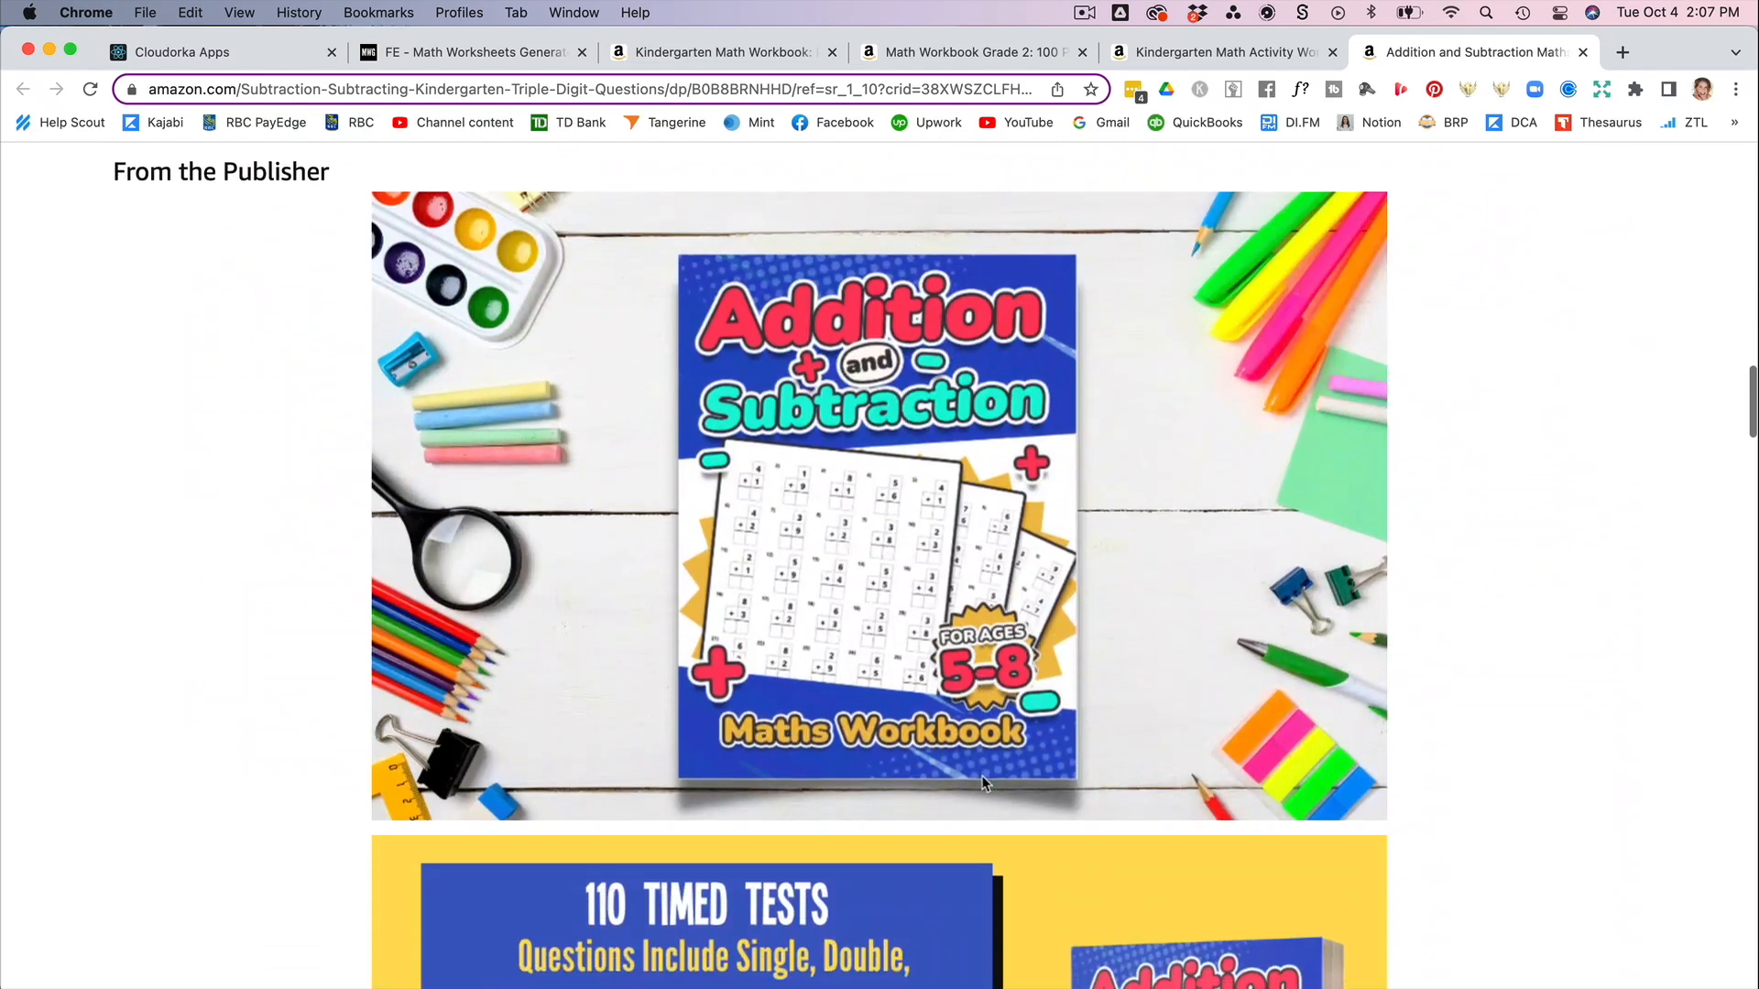
scroll(982, 775, "down", 3)
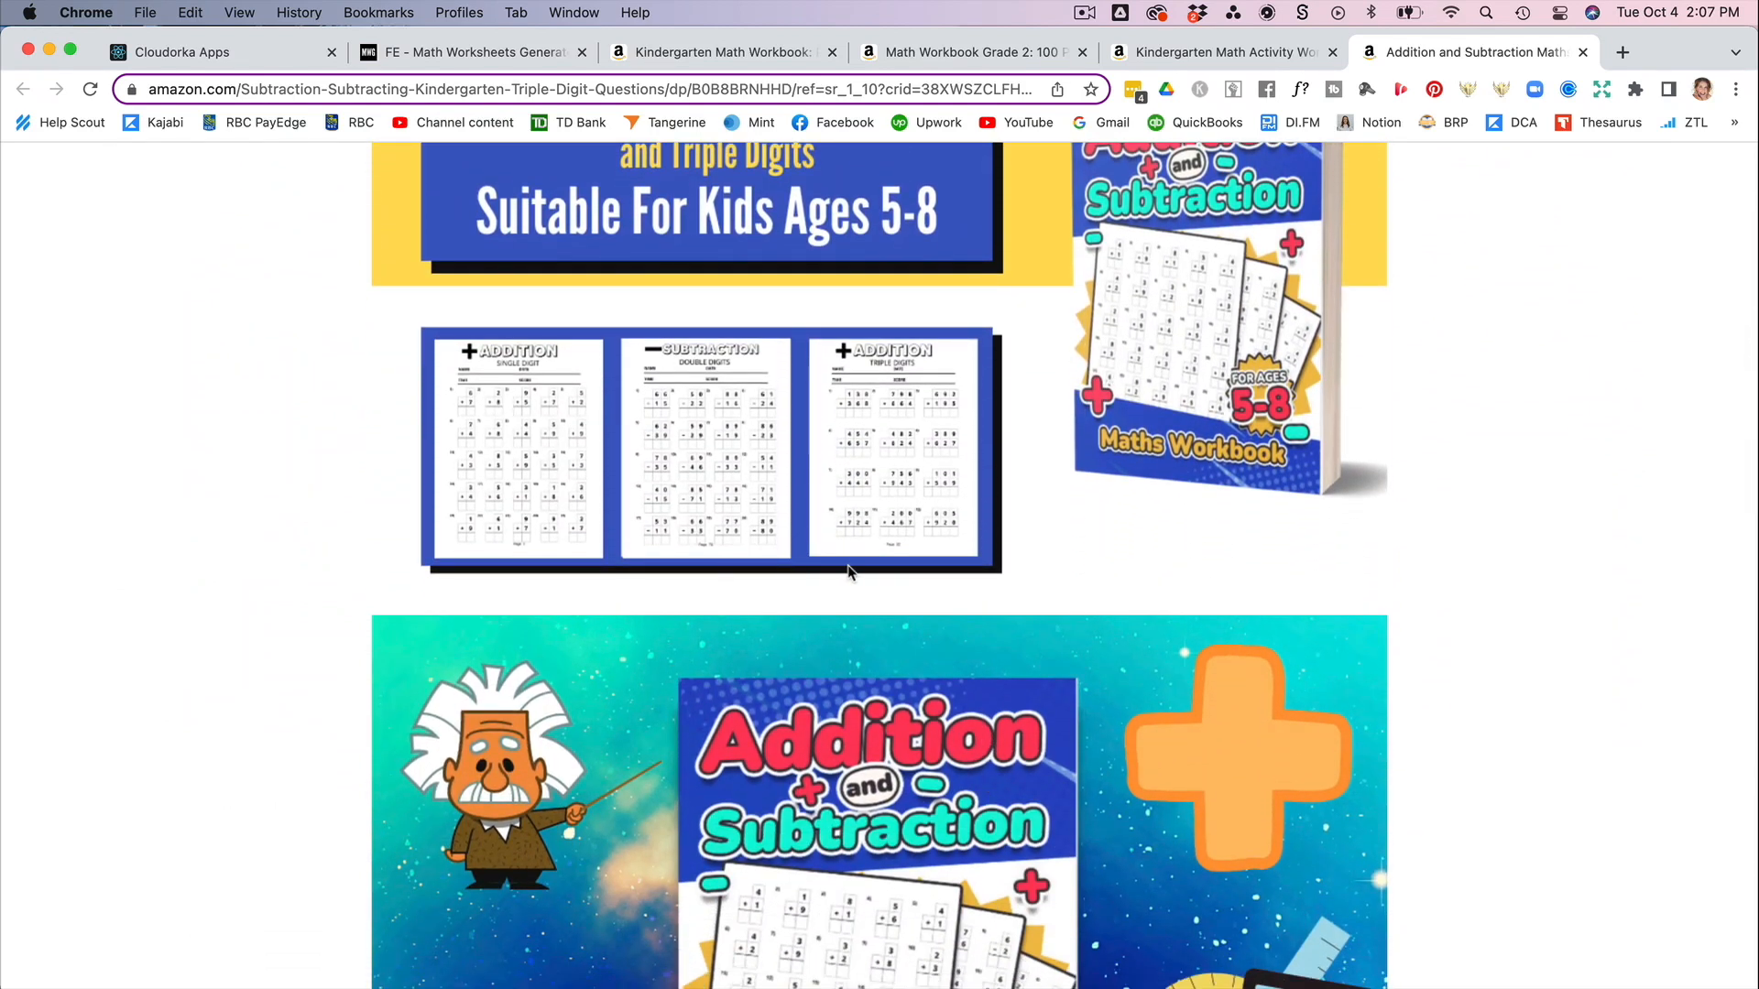
scroll(848, 572, "down", 7)
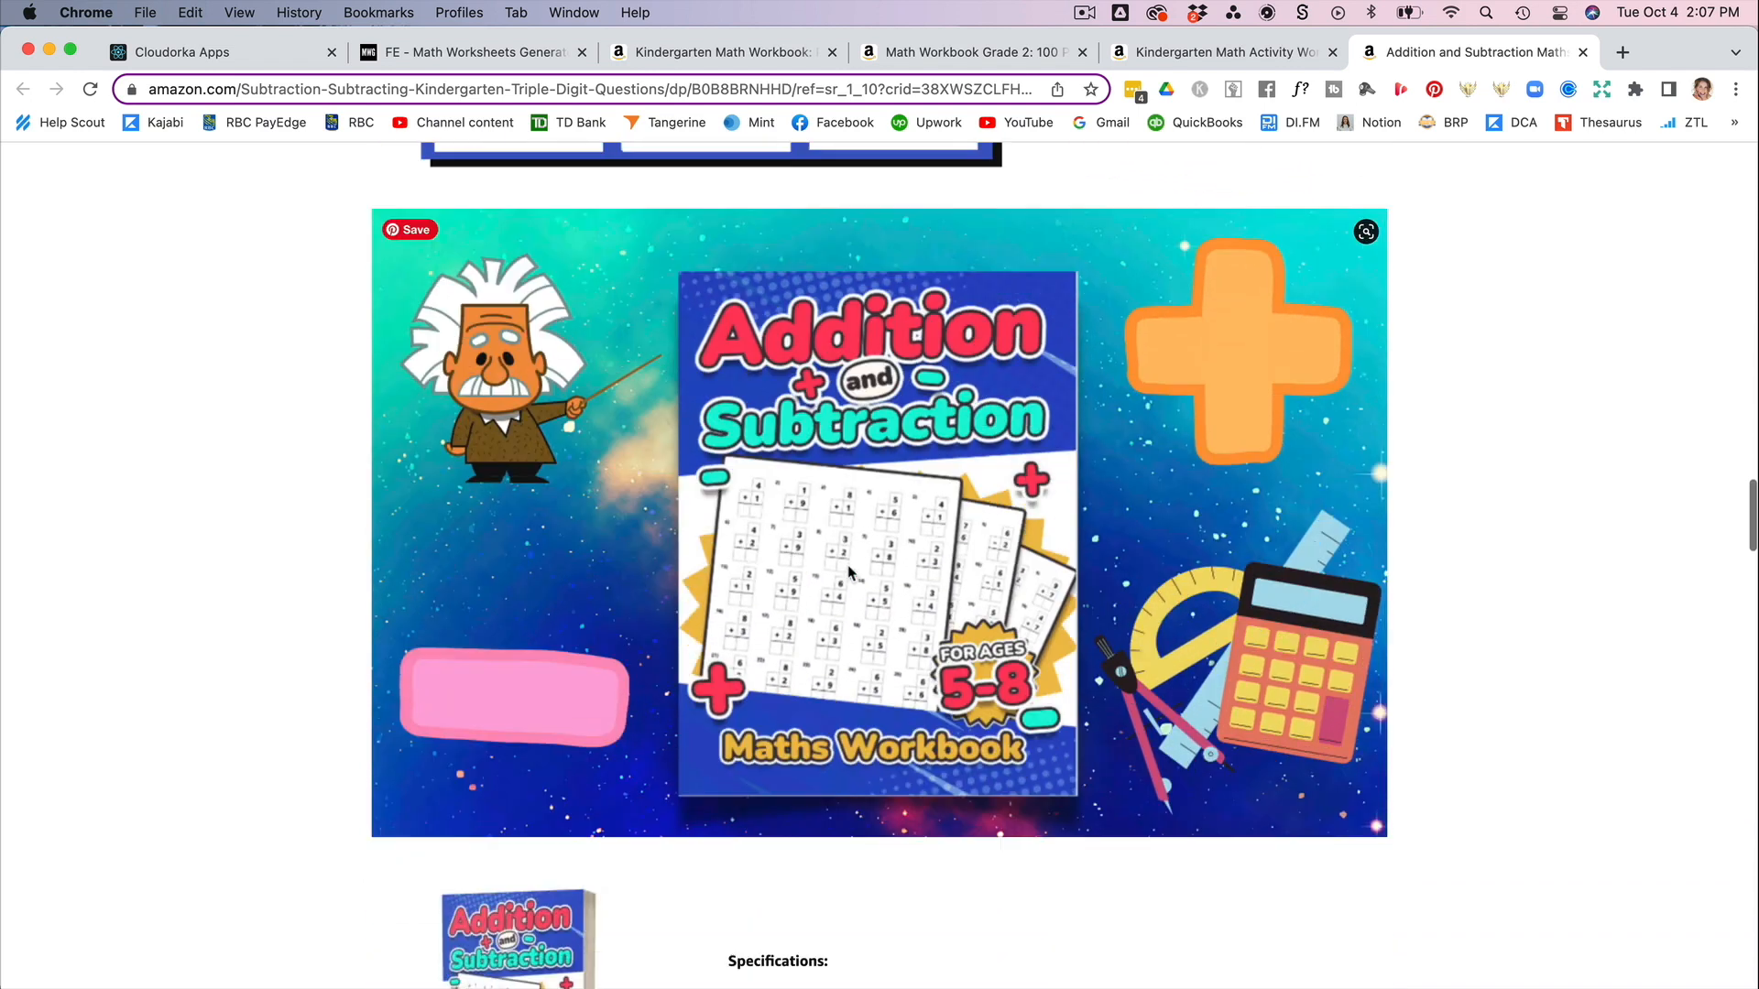
scroll(848, 573, "down", 9)
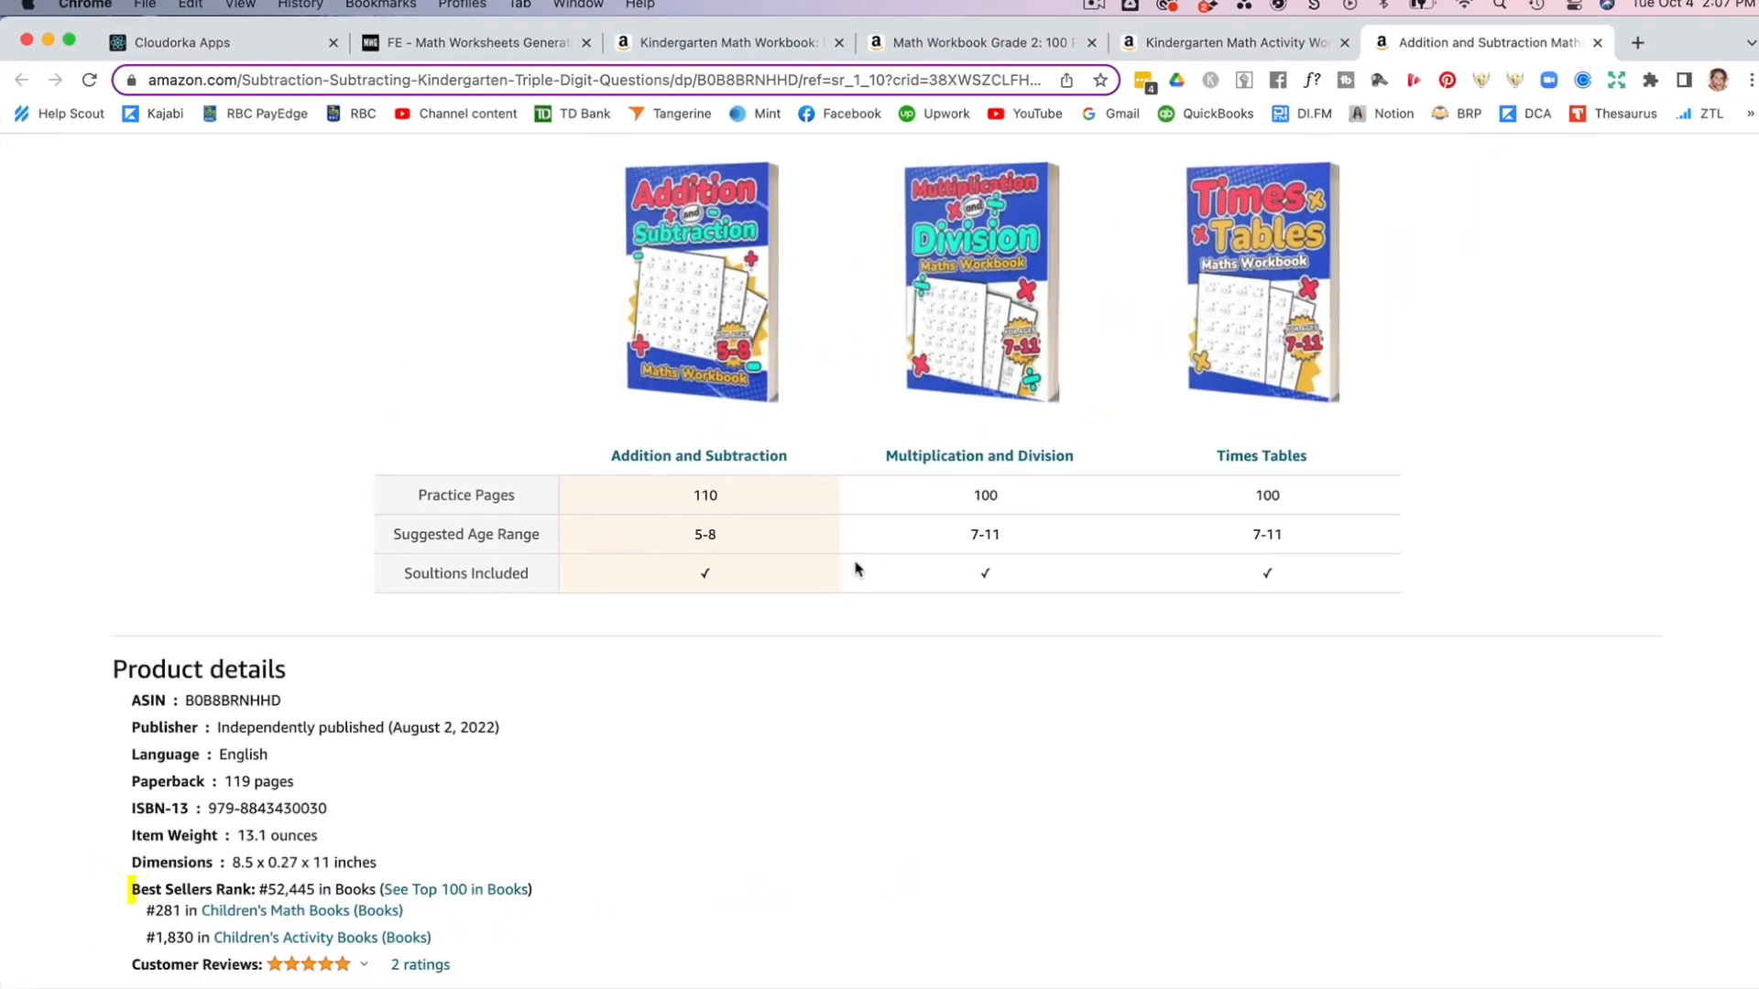
scroll(852, 571, "down", 15)
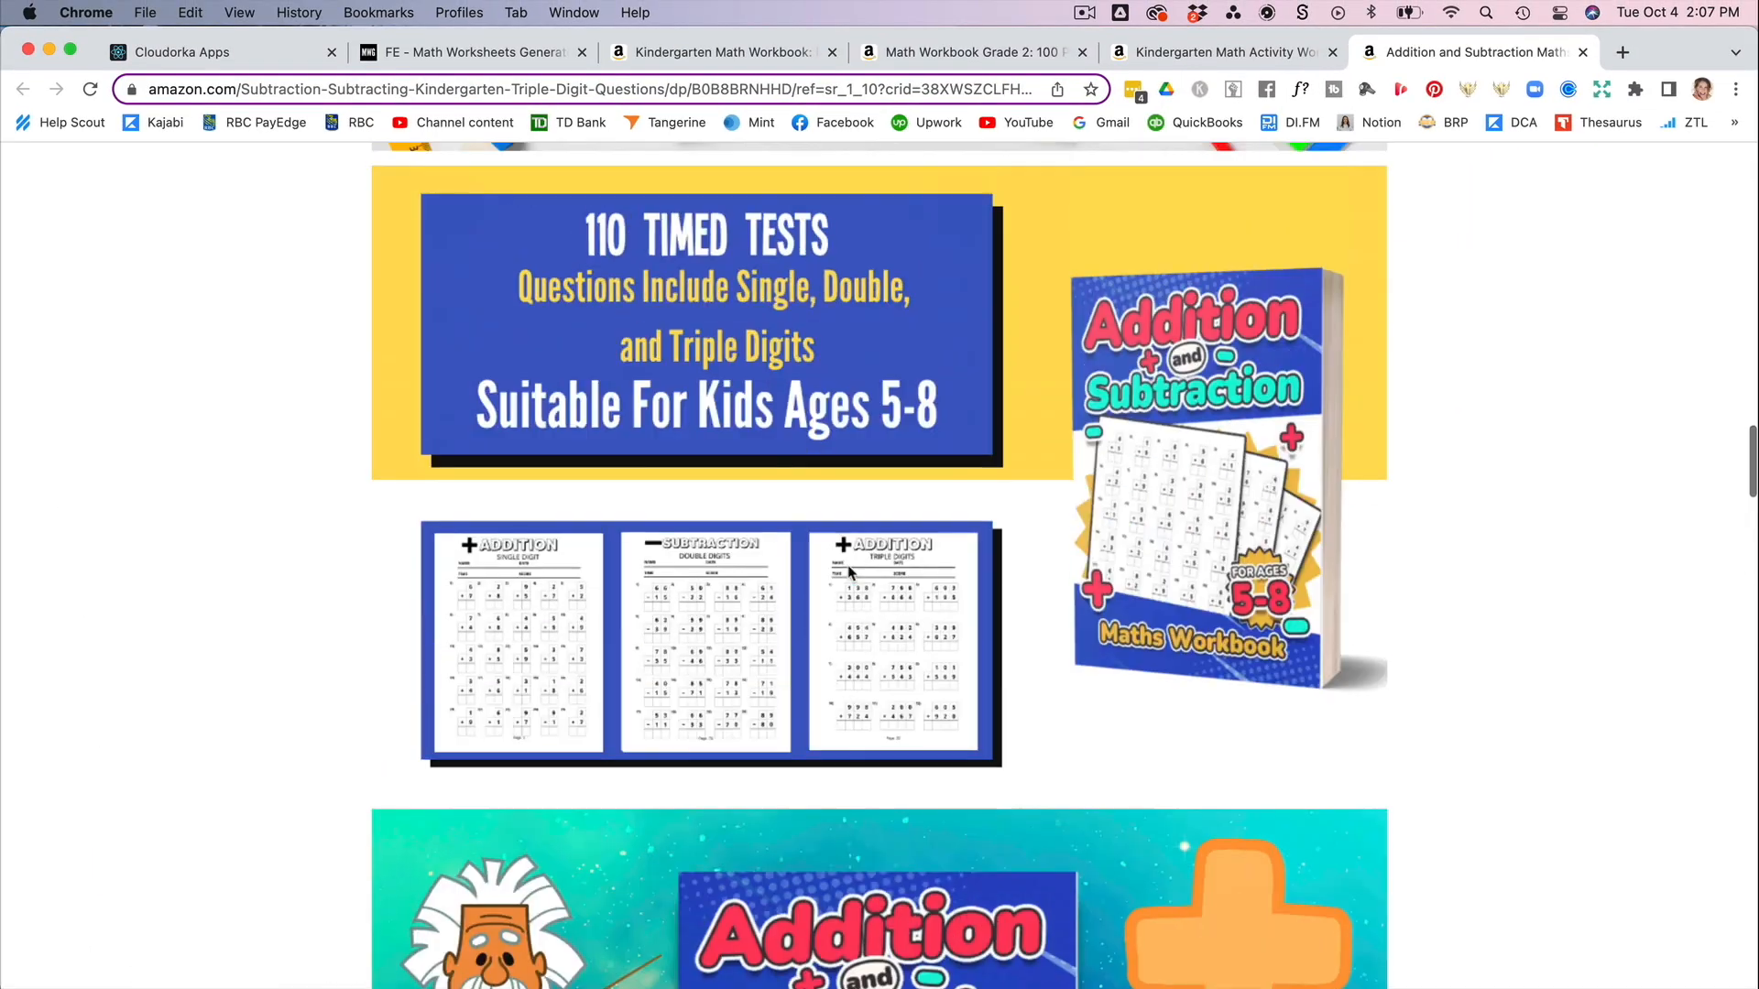
scroll(848, 572, "up", 15)
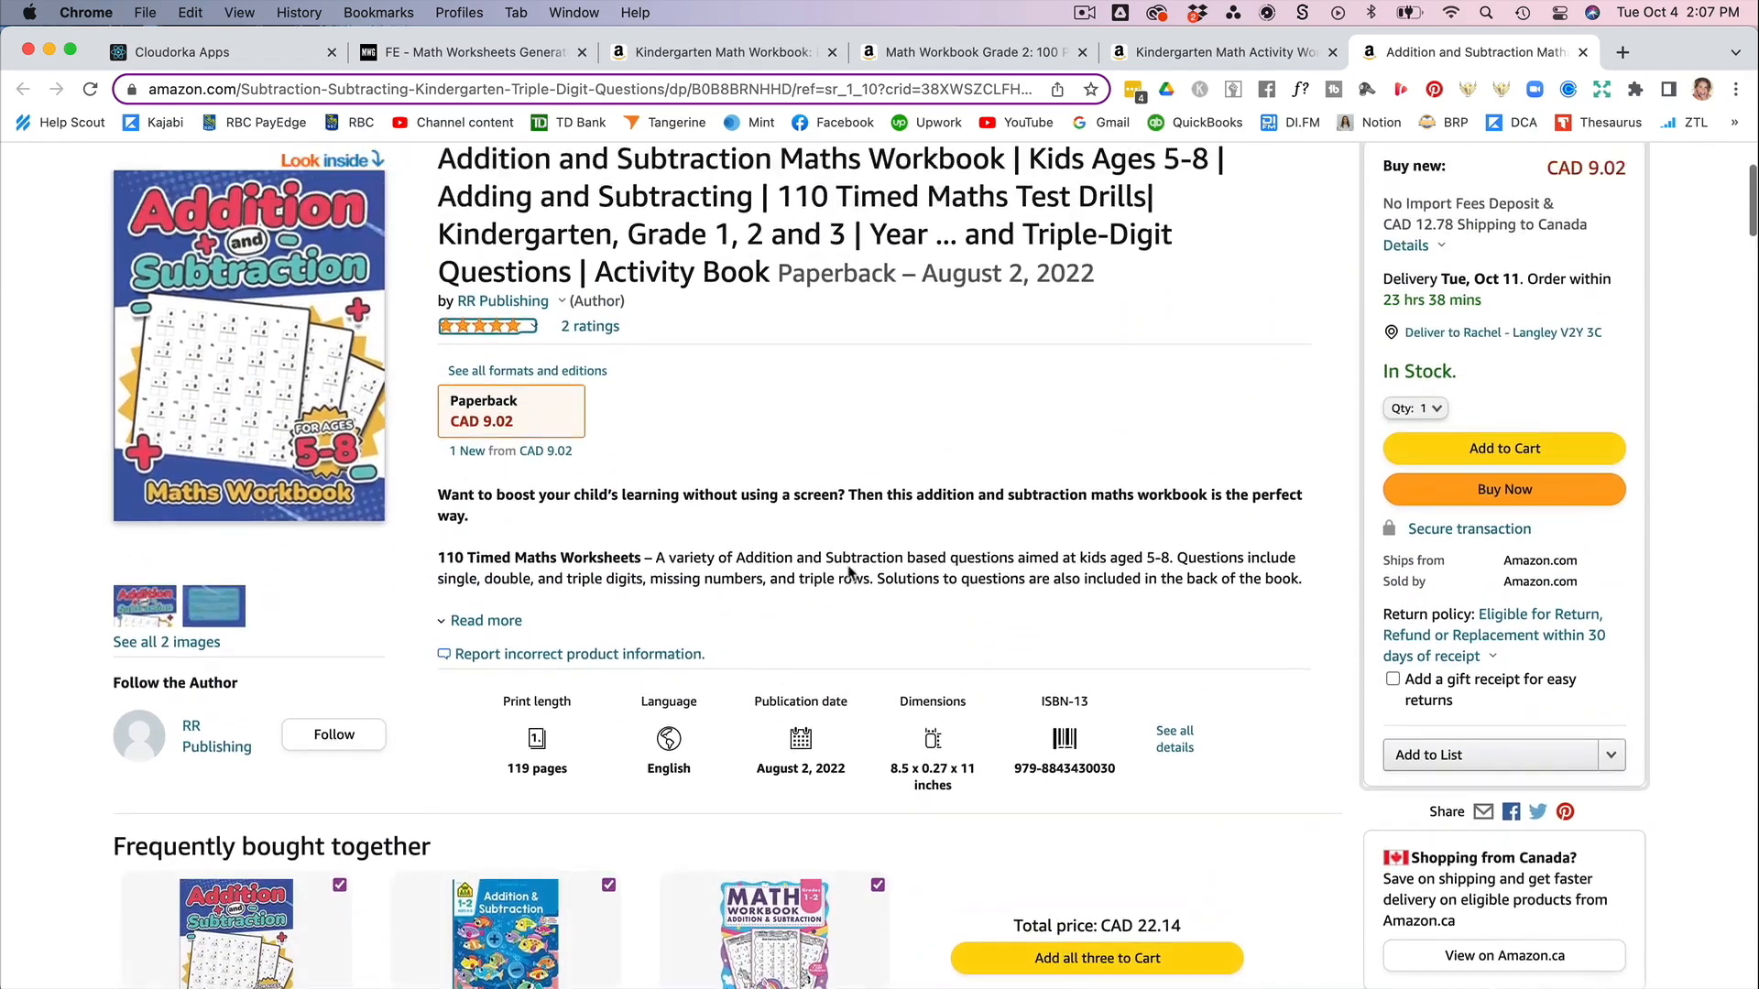
scroll(848, 572, "up", 2)
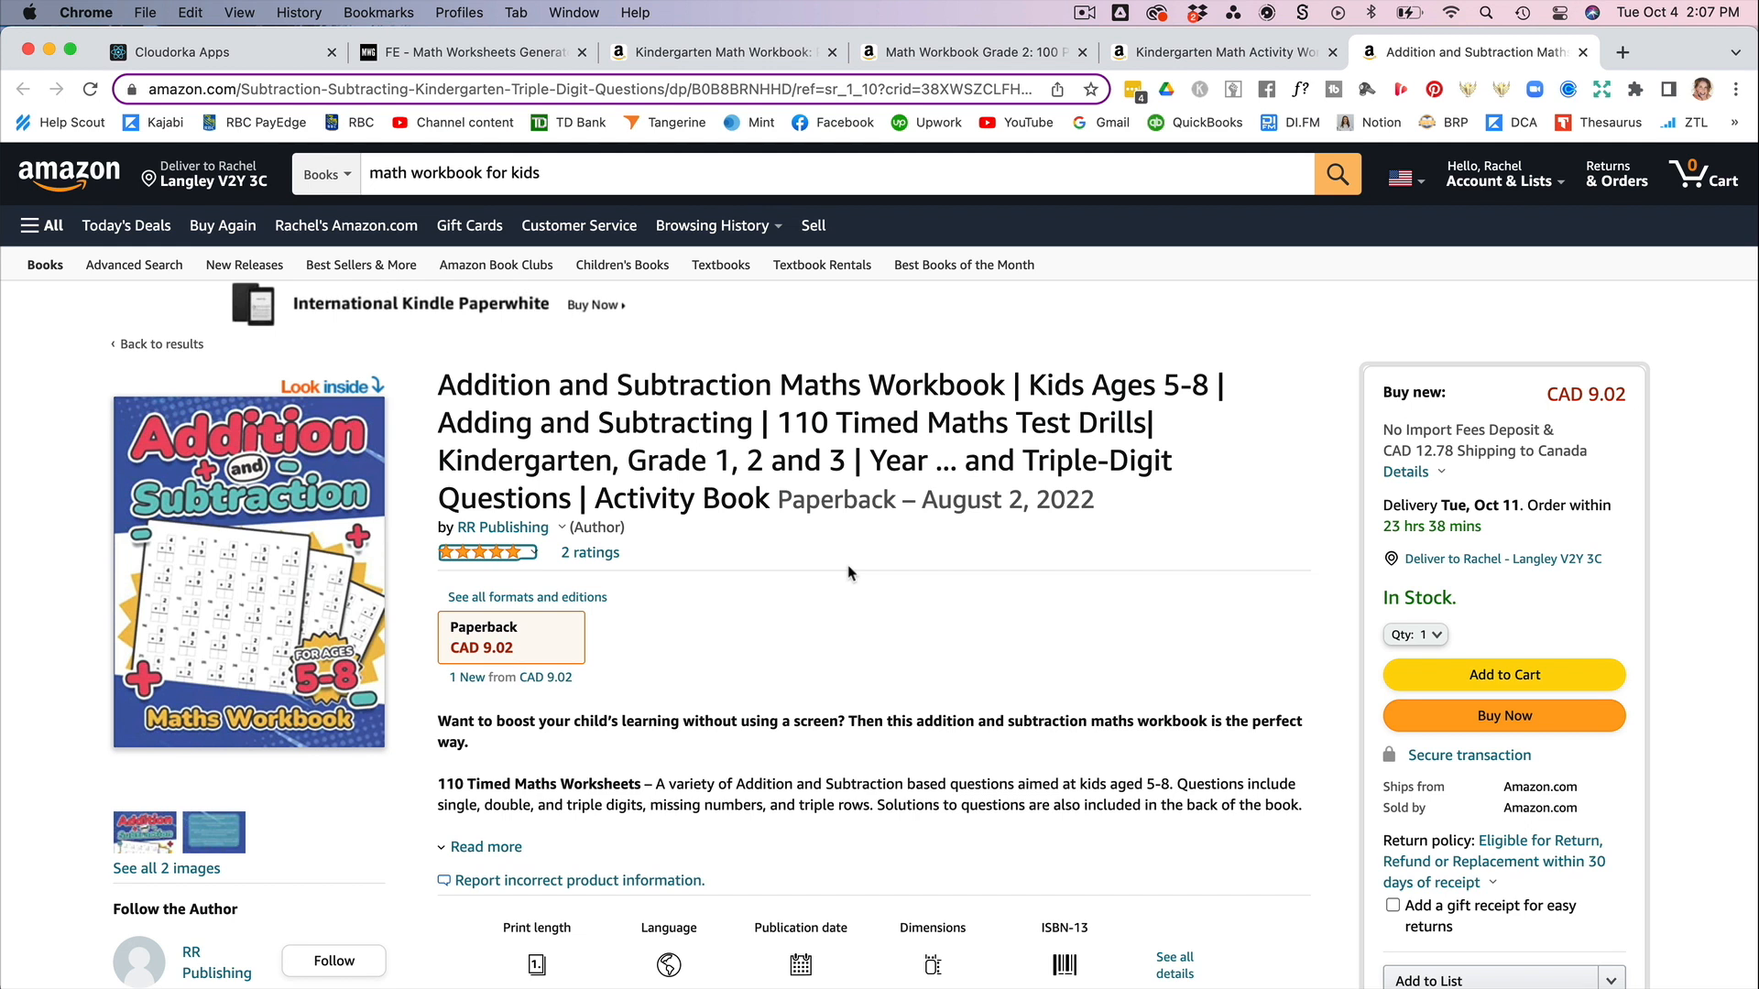
- Switch to Cloudorka Apps, open the Math Worksheet Generator training articles and look through the available topics
left_click(273, 53)
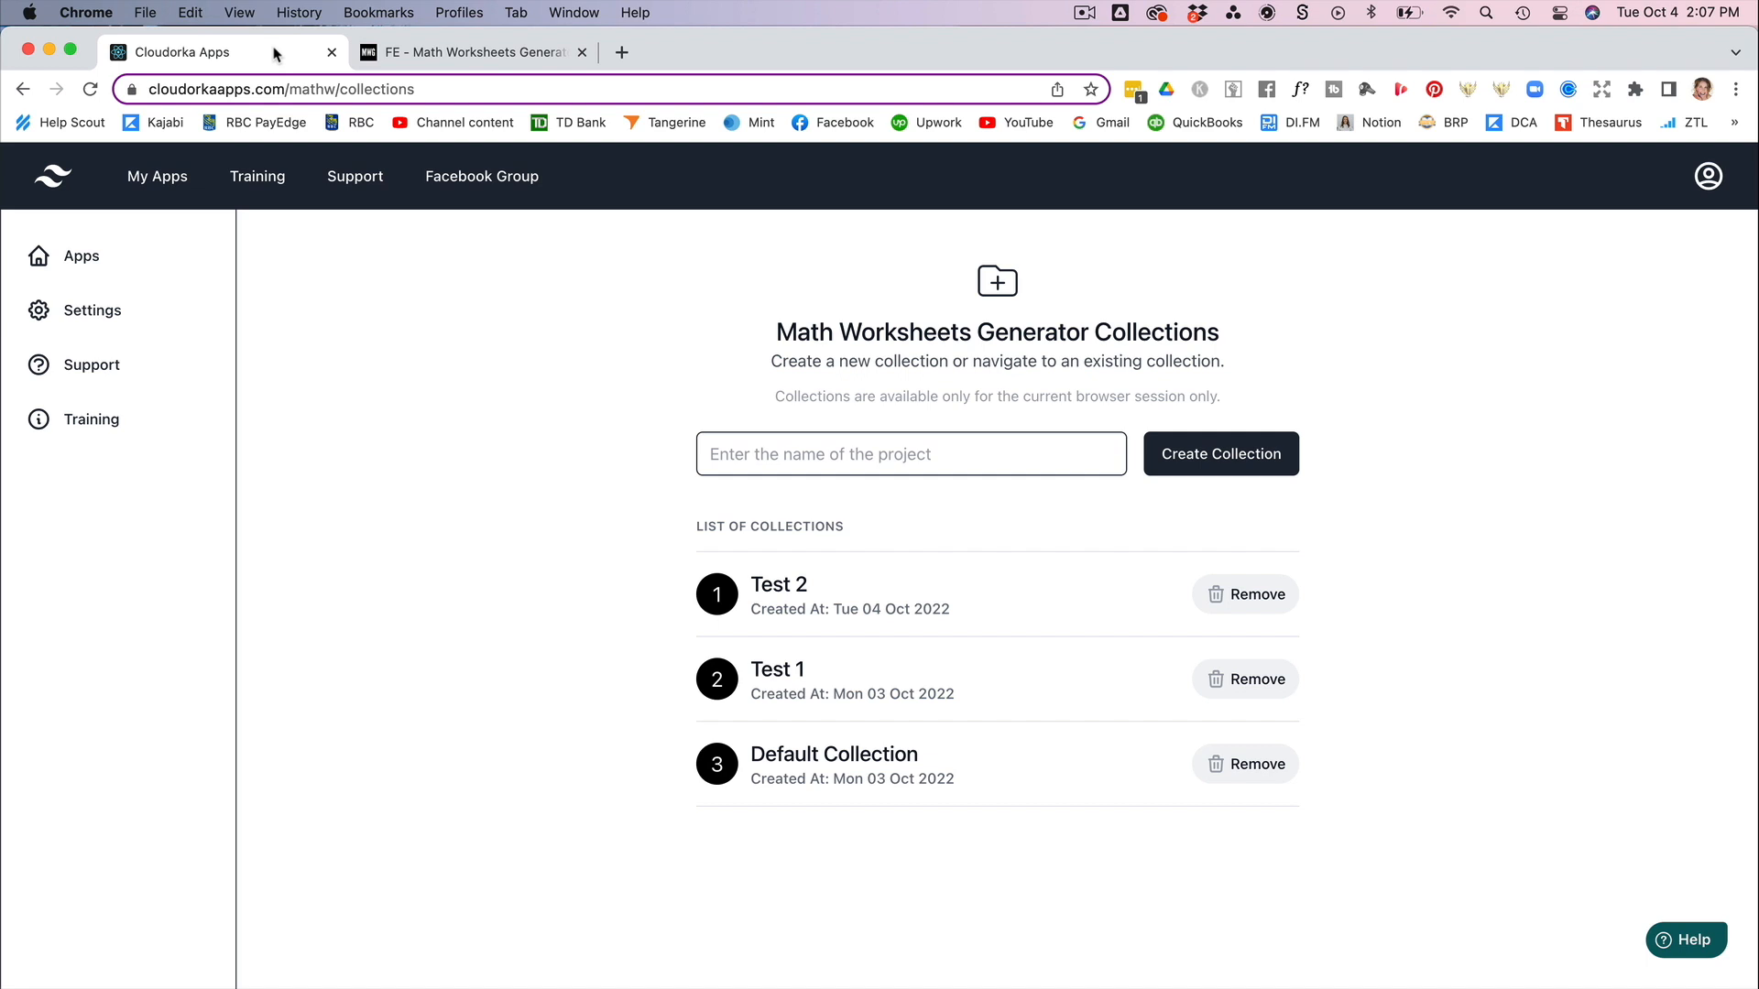
left_click(87, 432)
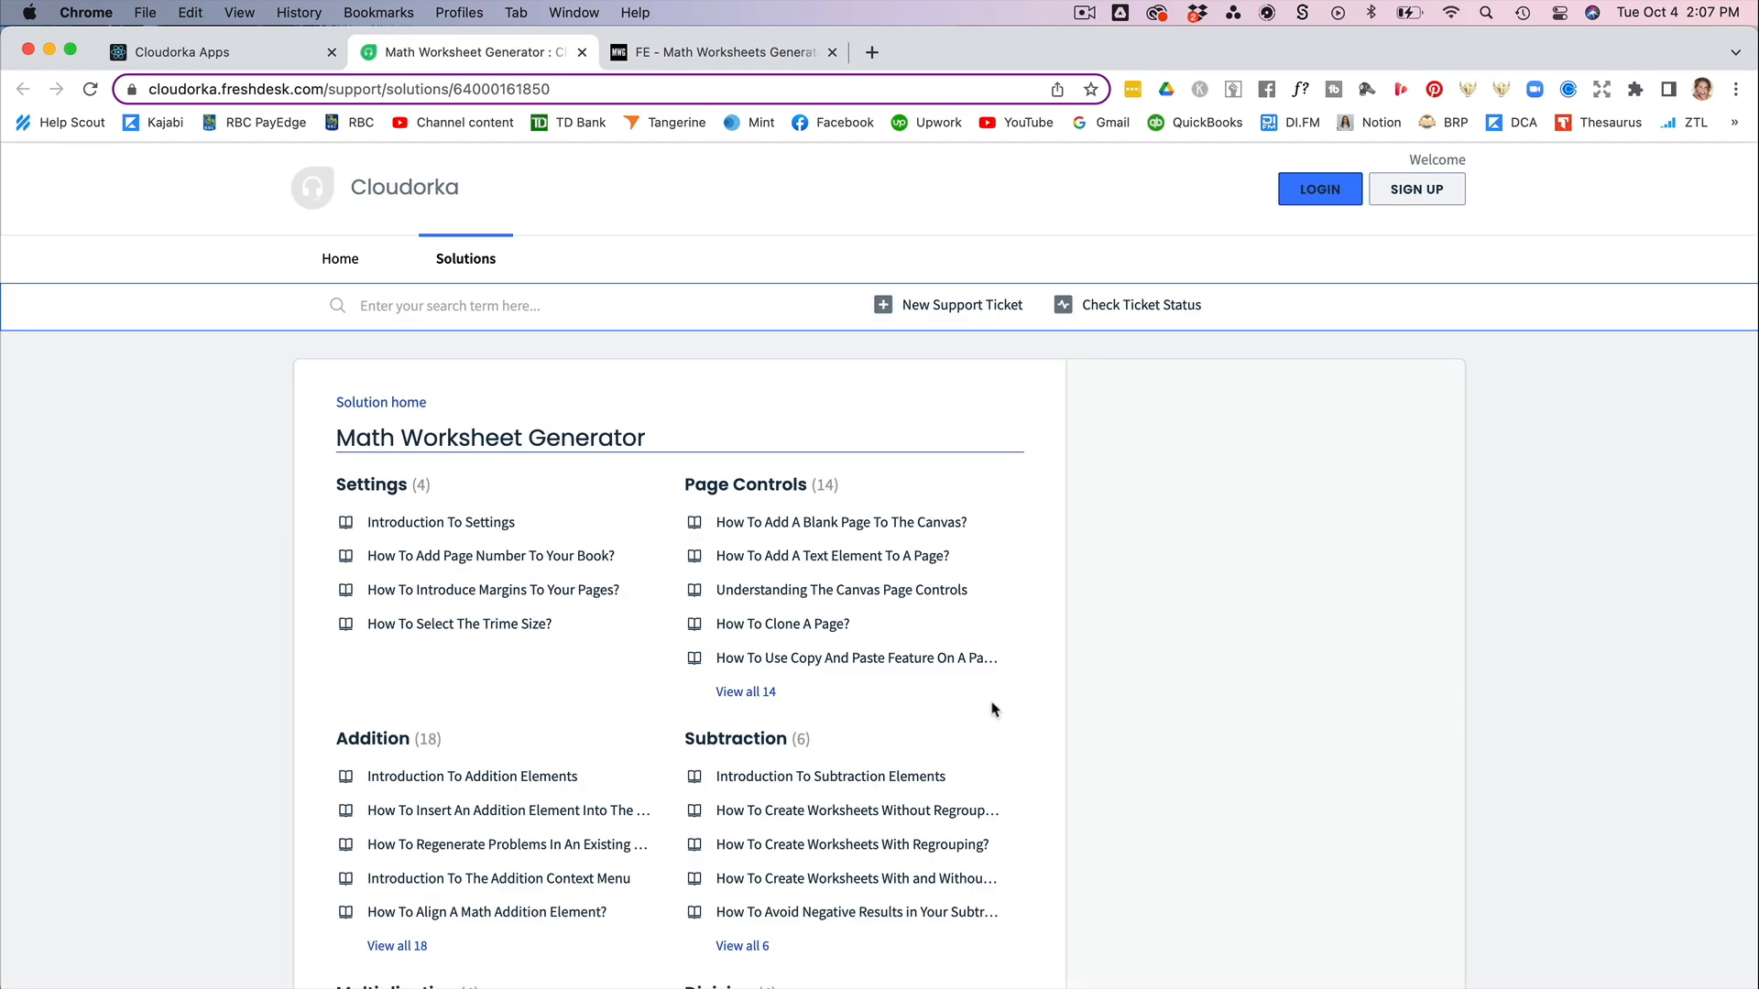
scroll(992, 710, "down", 15)
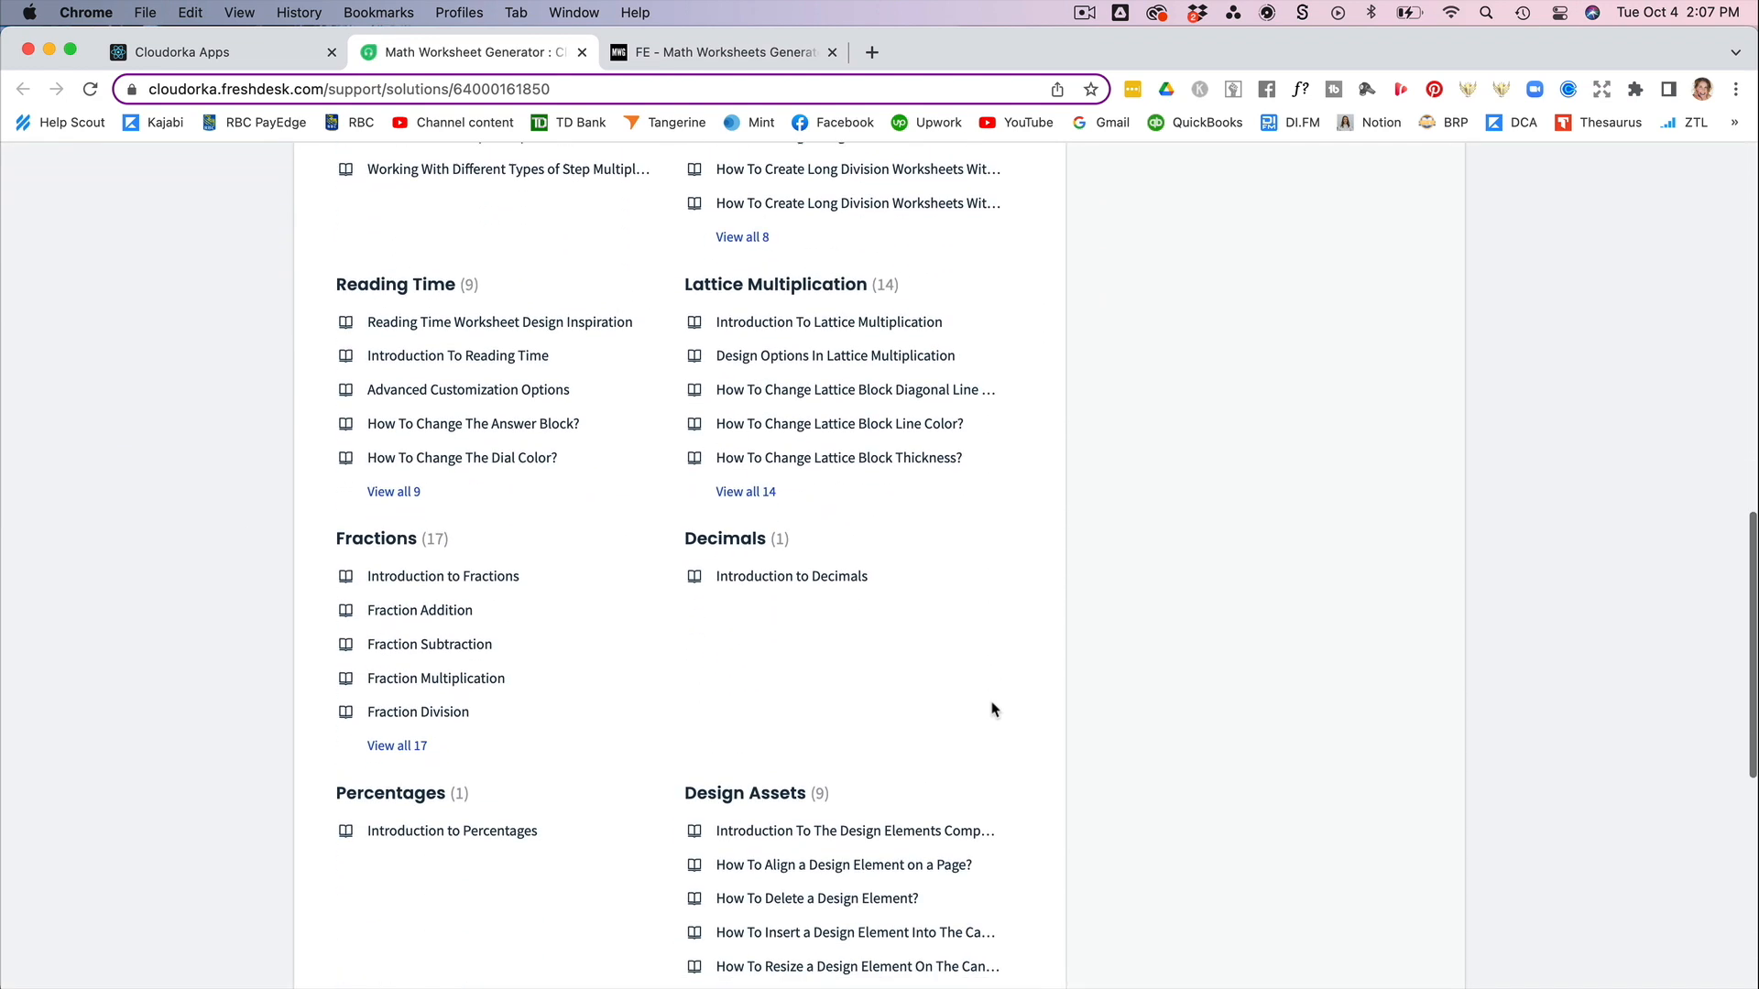
scroll(992, 710, "down", 3)
scroll(992, 709, "up", 20)
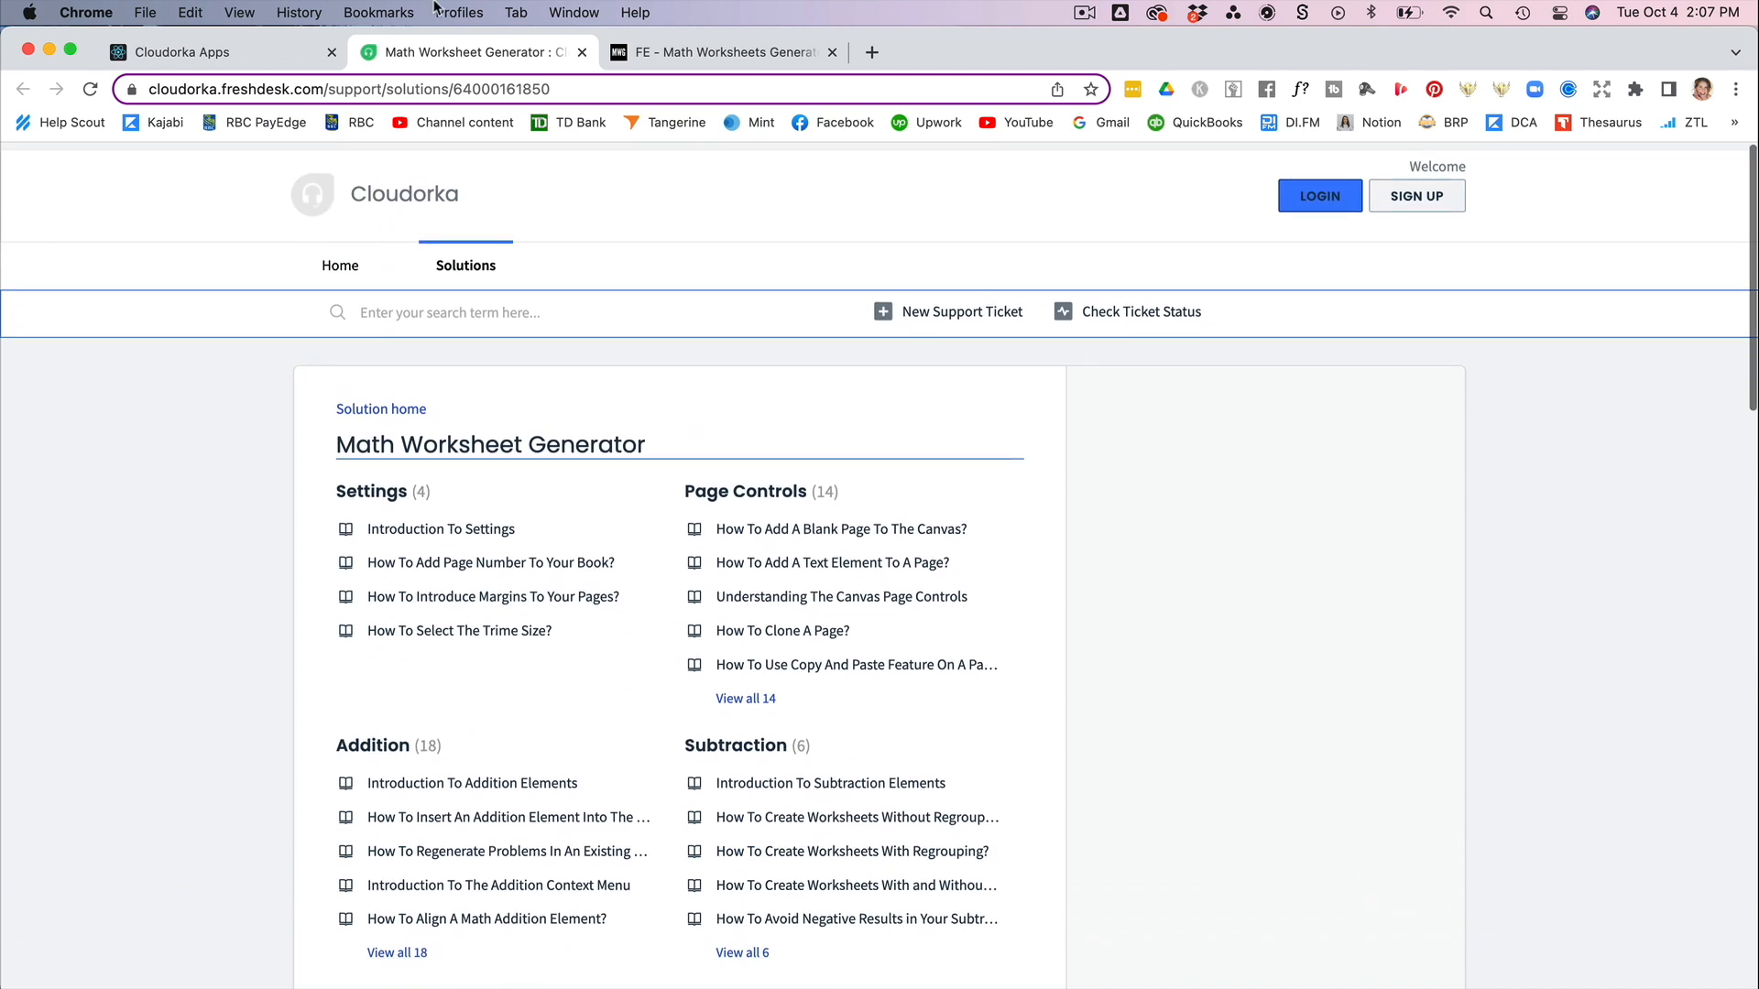
- Return to the Math Worksheets Generator collections and open the Test 2 collection to view its worksheet pages
left_click(192, 64)
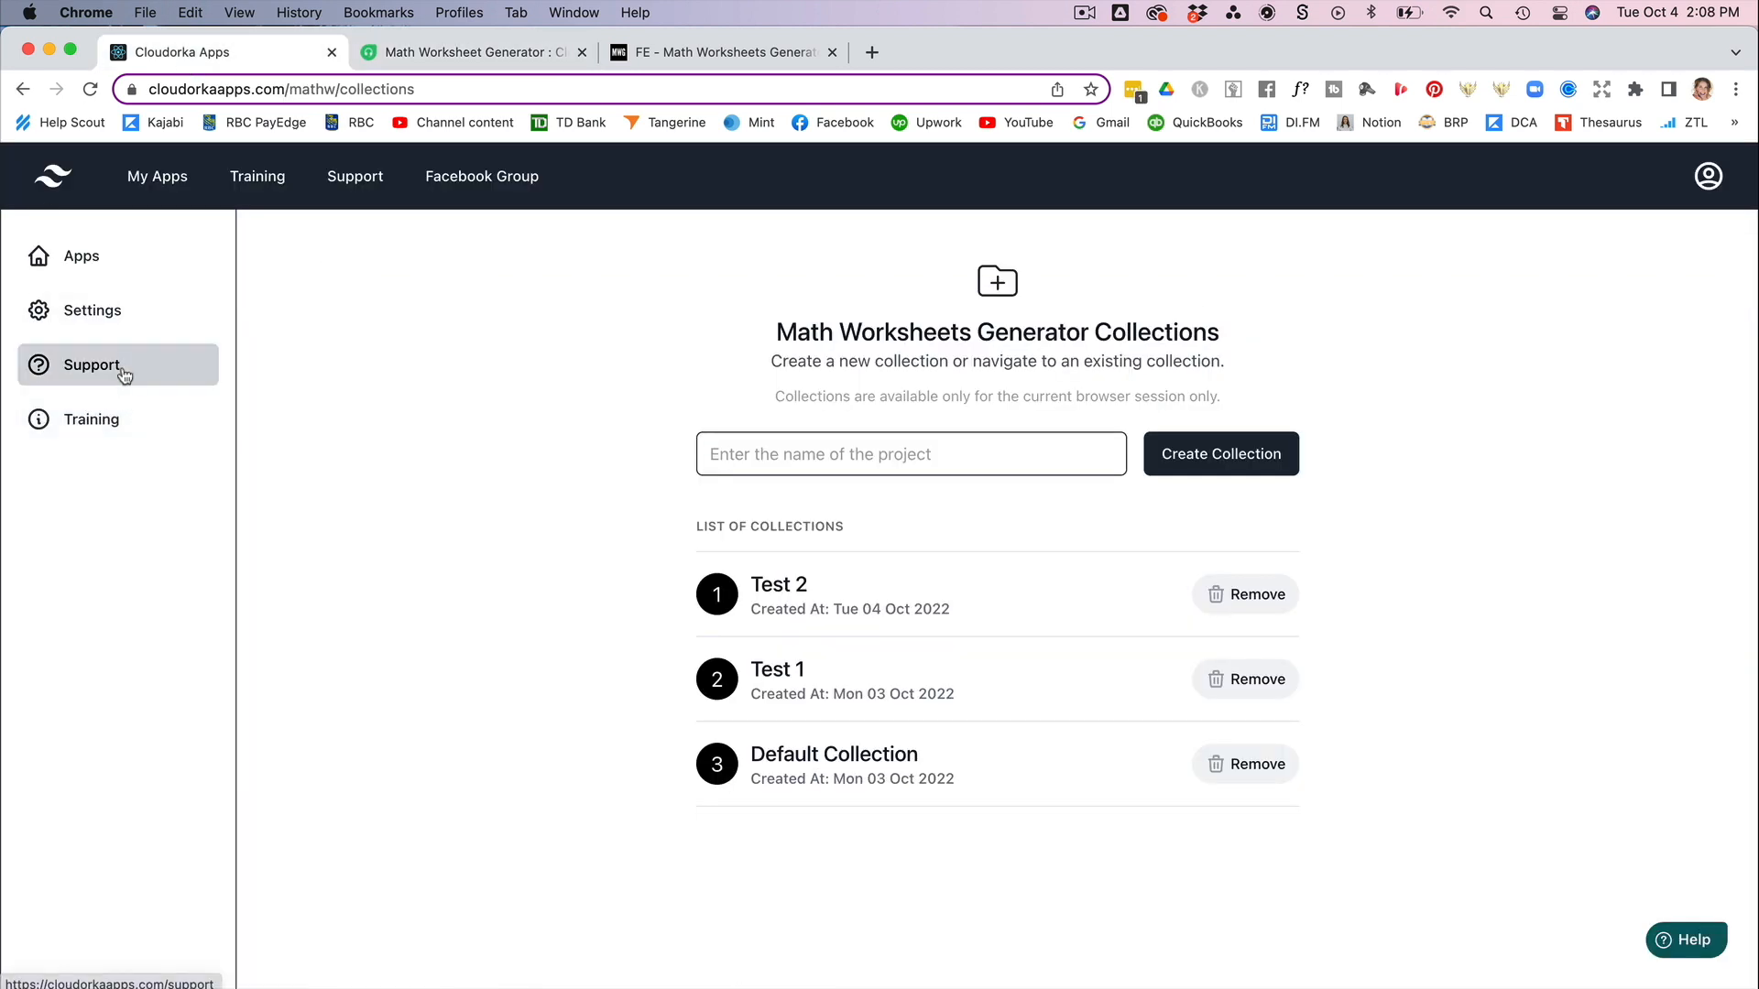
left_click(780, 589)
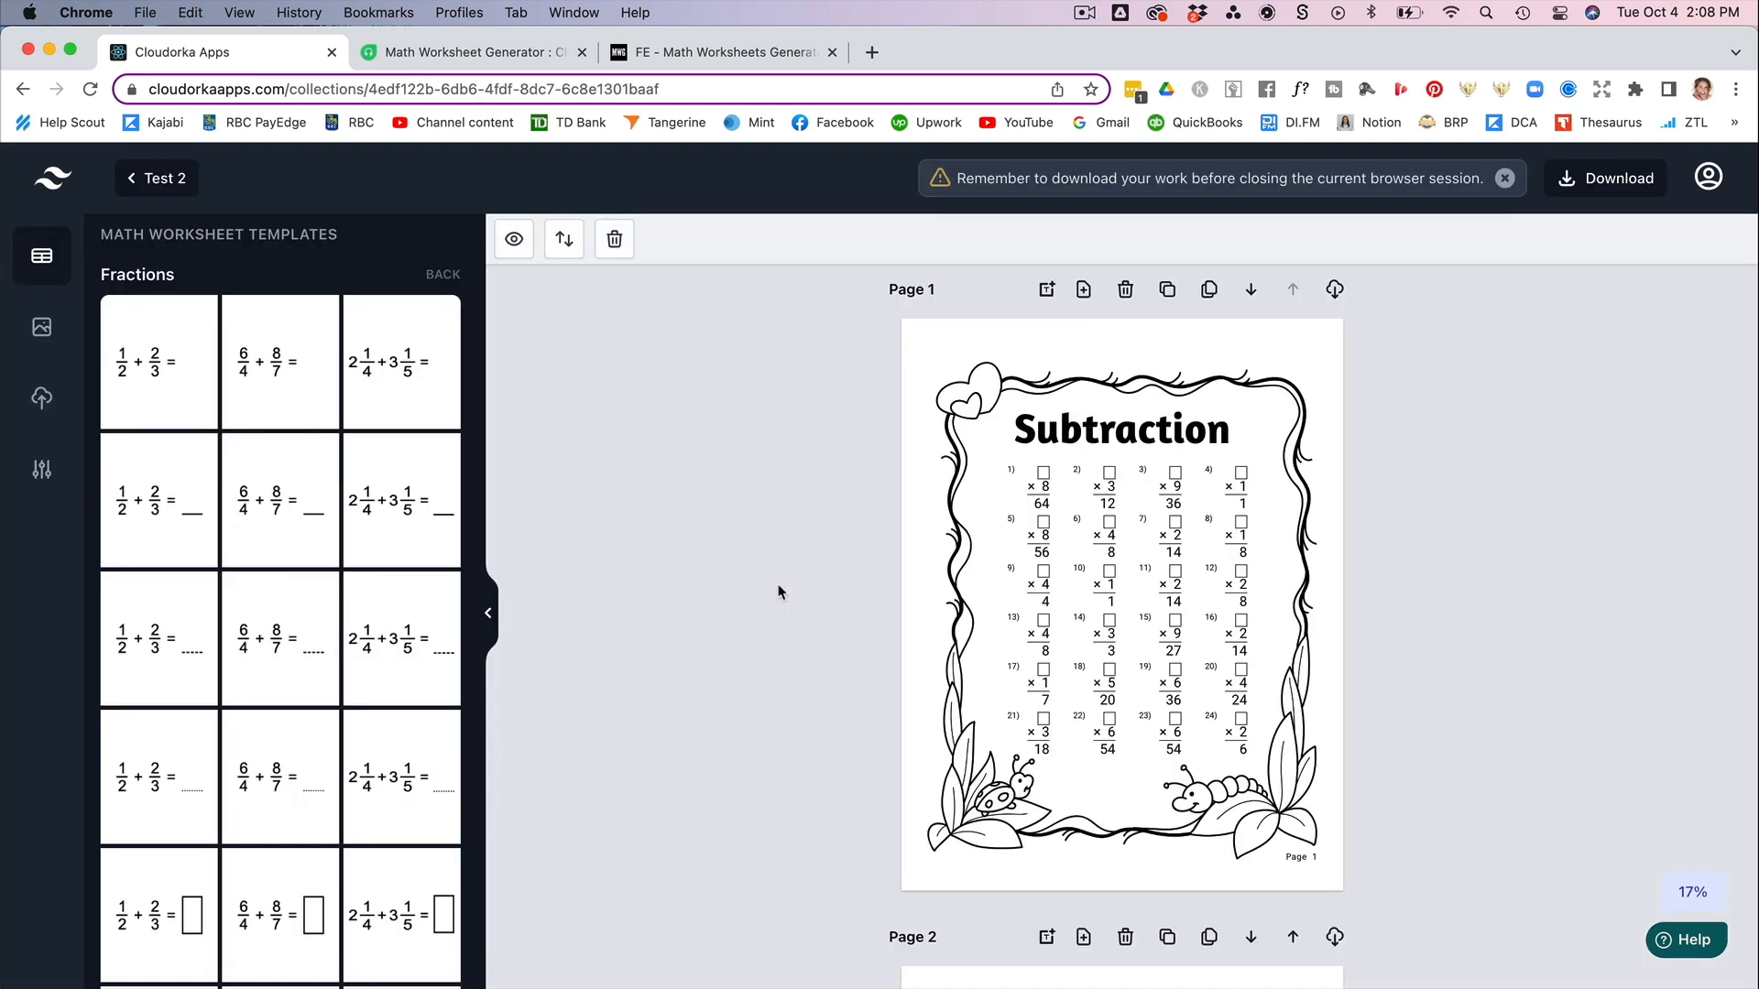
scroll(1388, 619, "down", 1)
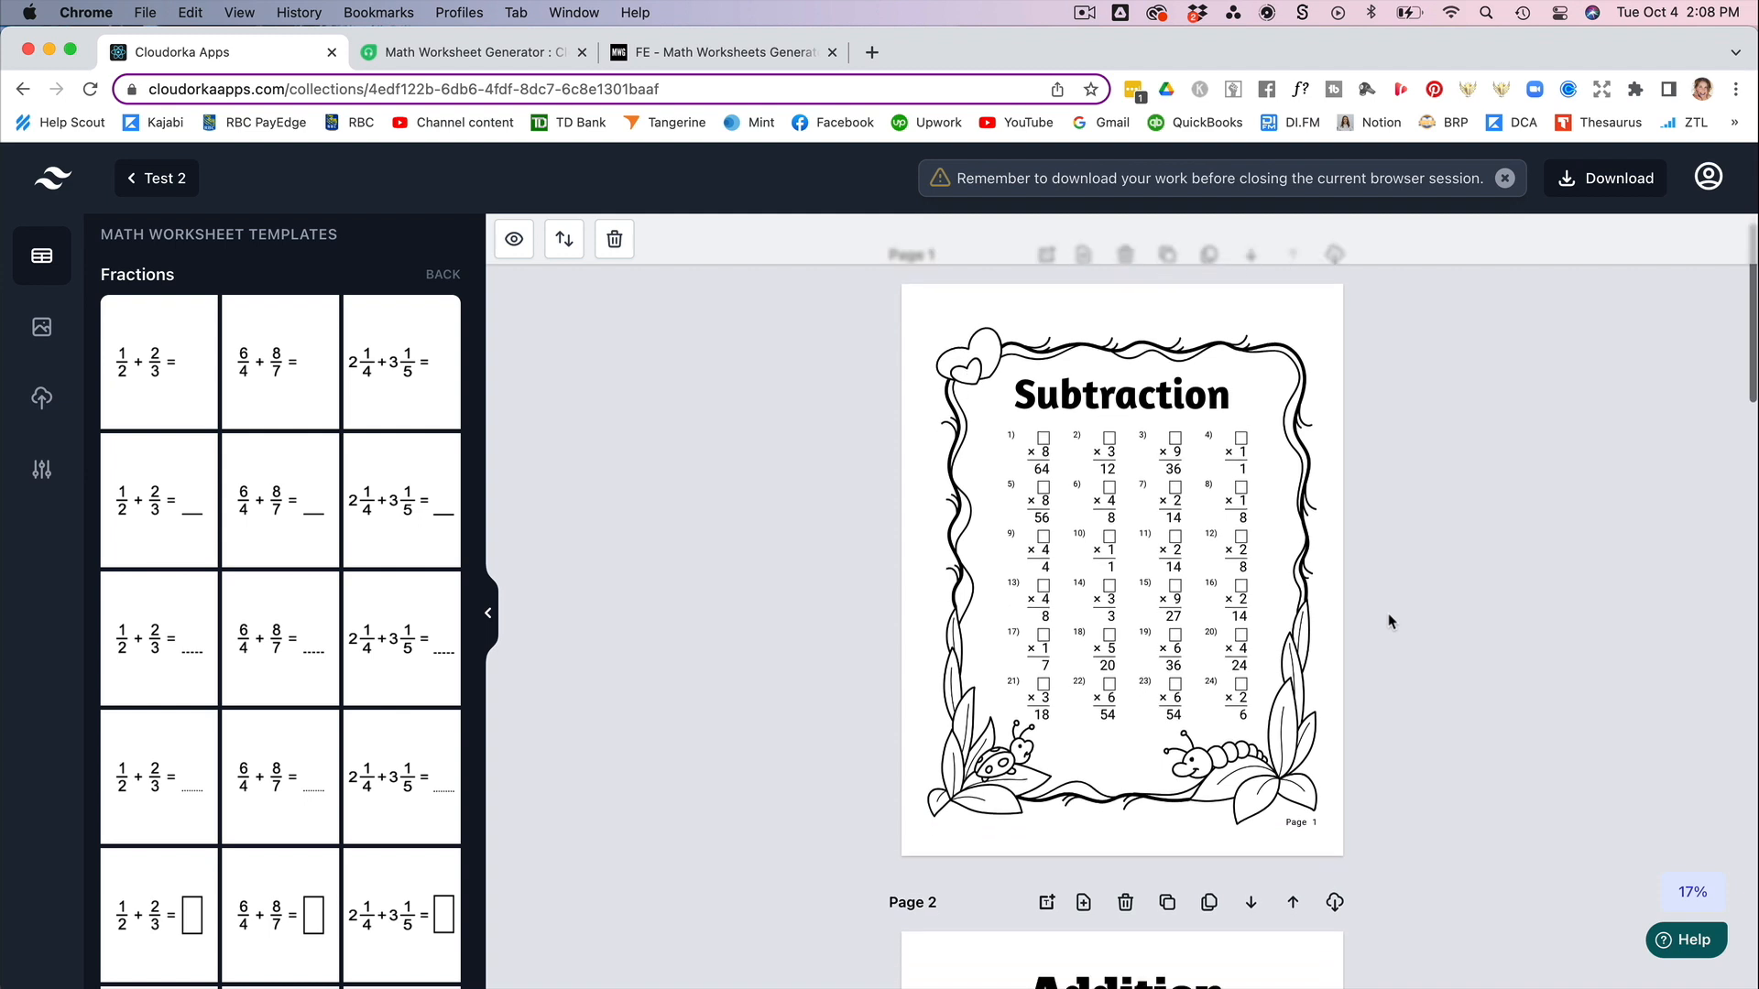
- Add a blank page after the "What time is it?" clock worksheet on page 5
scroll(1388, 614, "down", 10)
scroll(1388, 620, "down", 10)
scroll(1388, 620, "down", 10)
scroll(1388, 620, "down", 8)
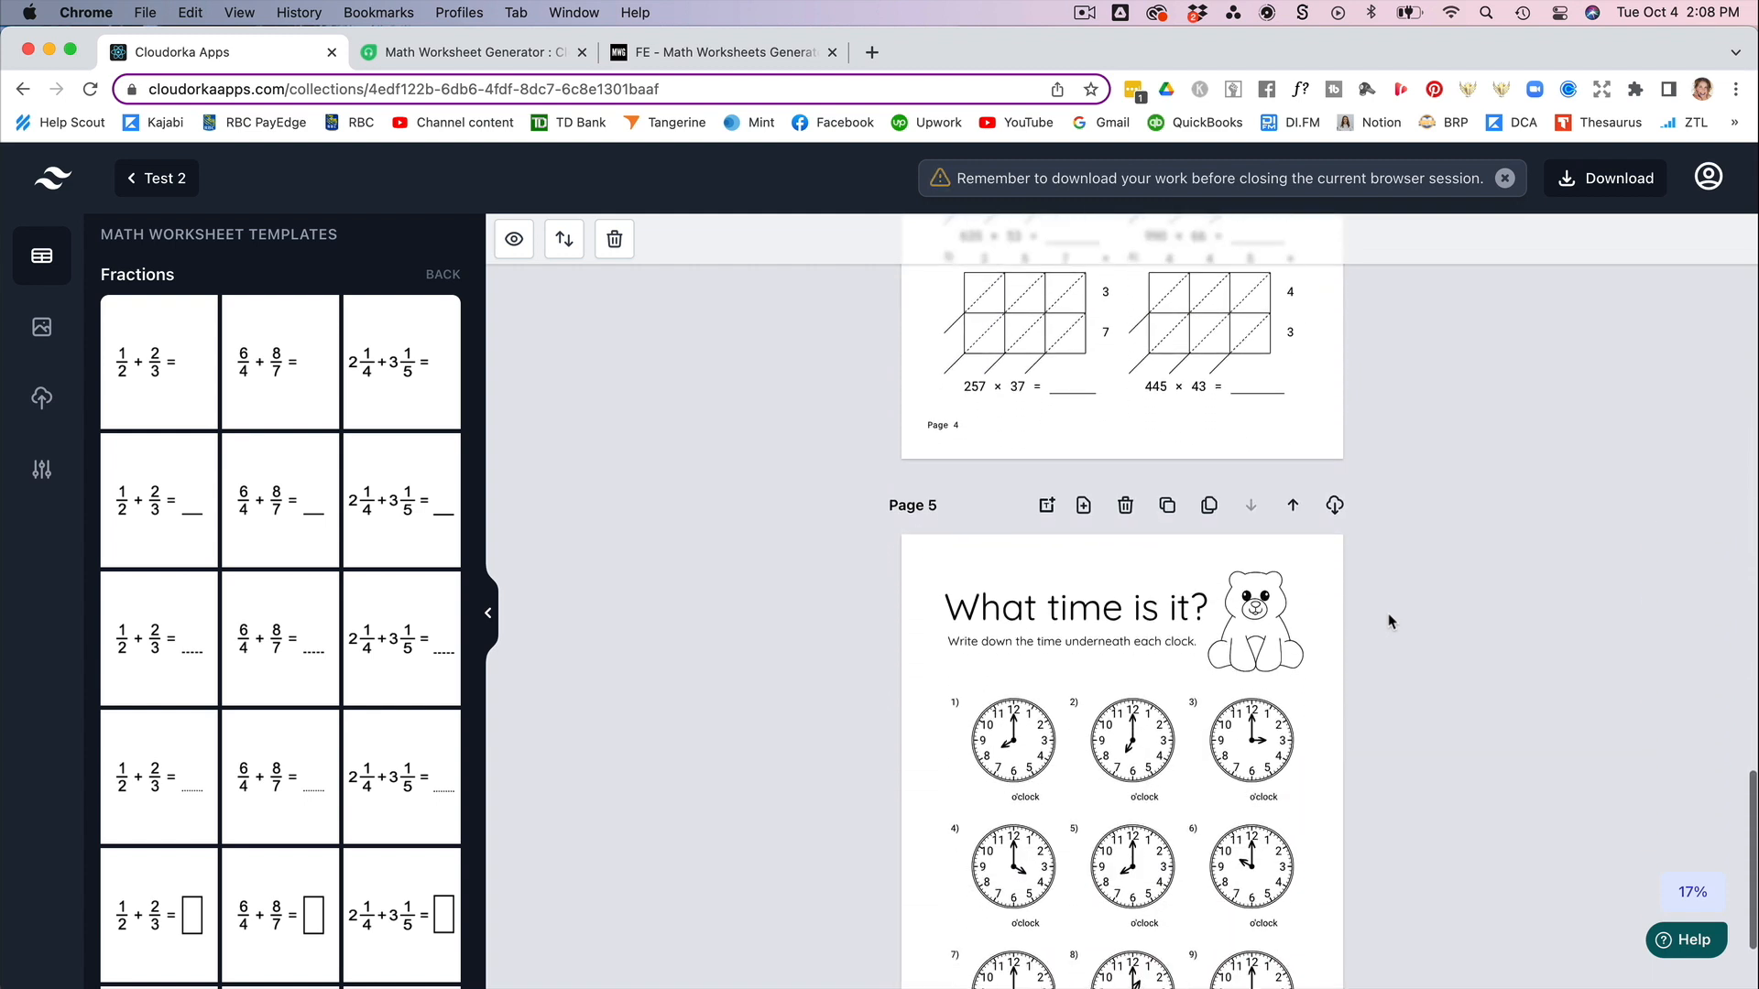
scroll(1389, 620, "down", 4)
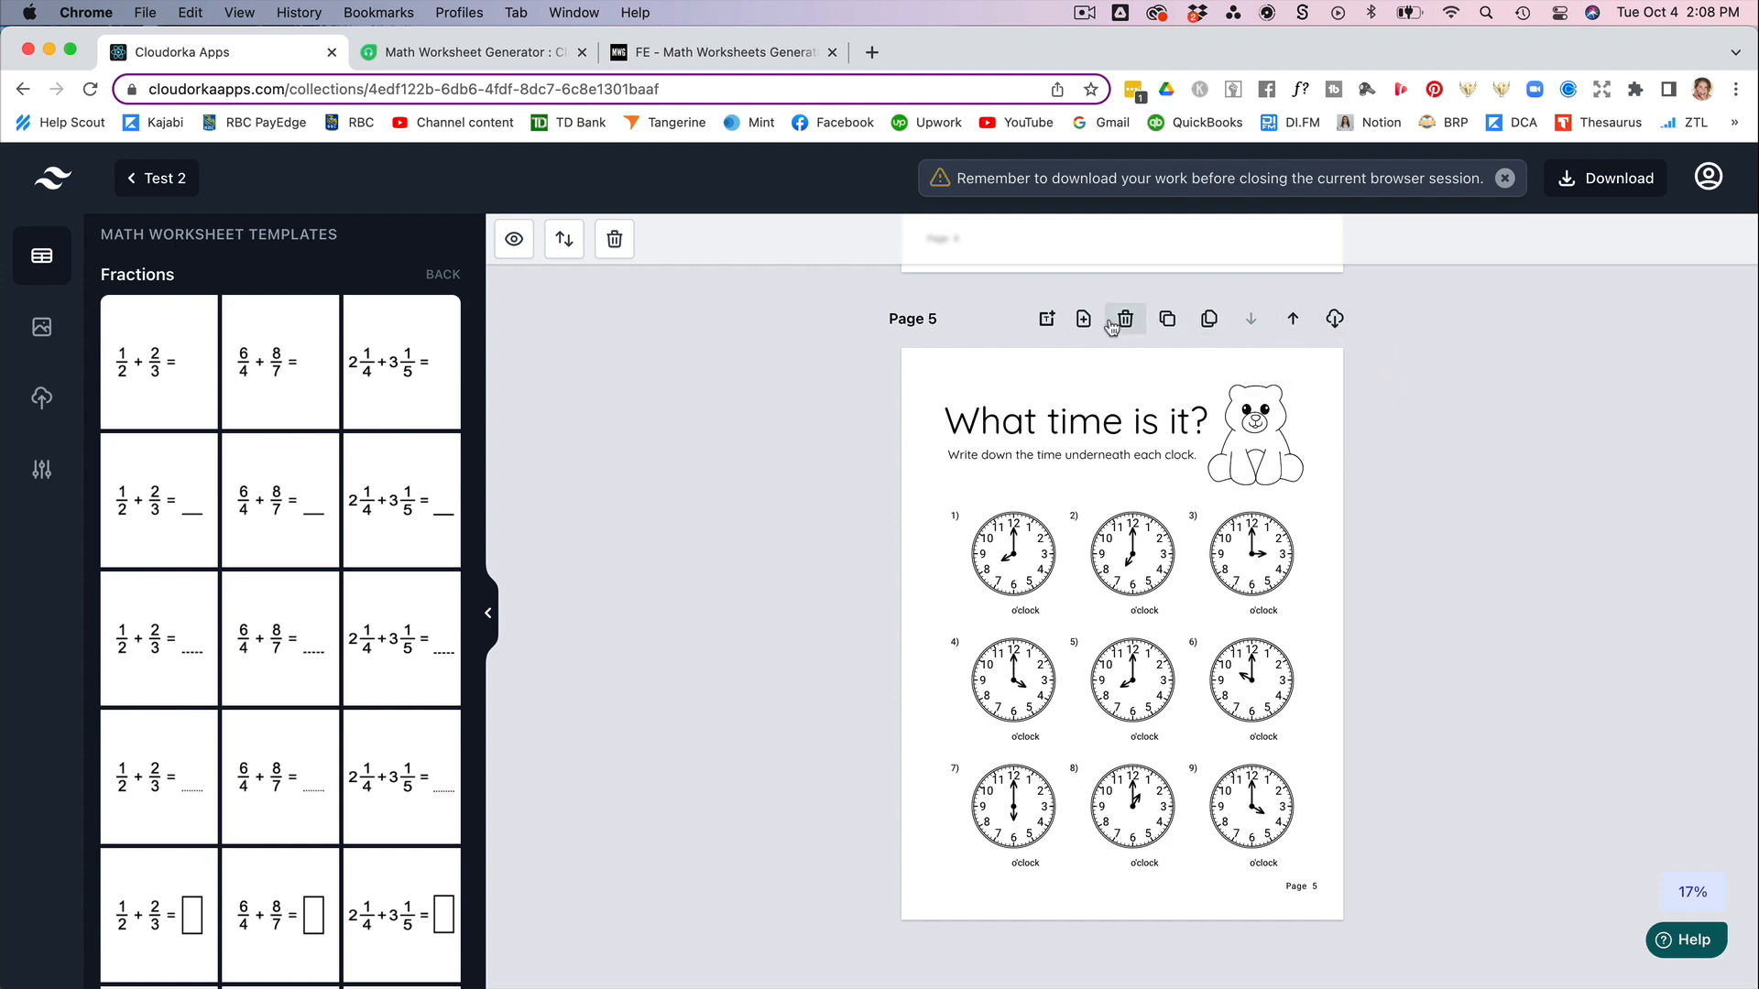
left_click(1082, 322)
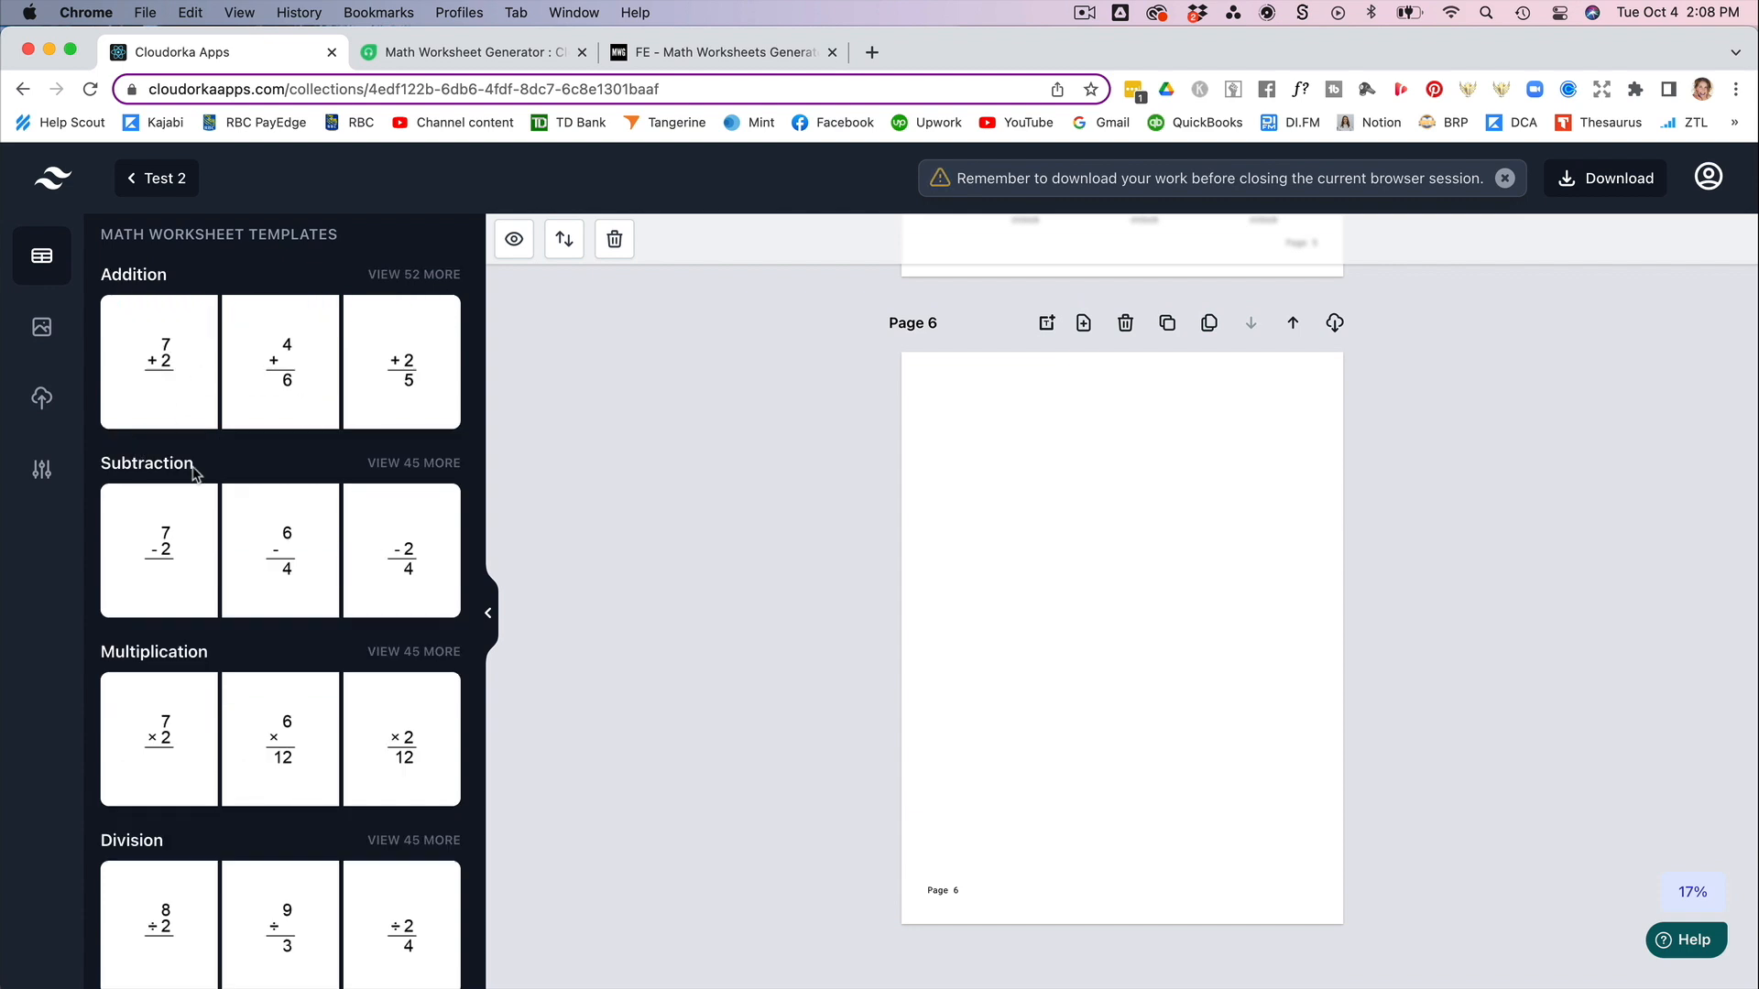
- Look through the math worksheet template categories, from Addition down to Percentage
scroll(194, 472, "down", 5)
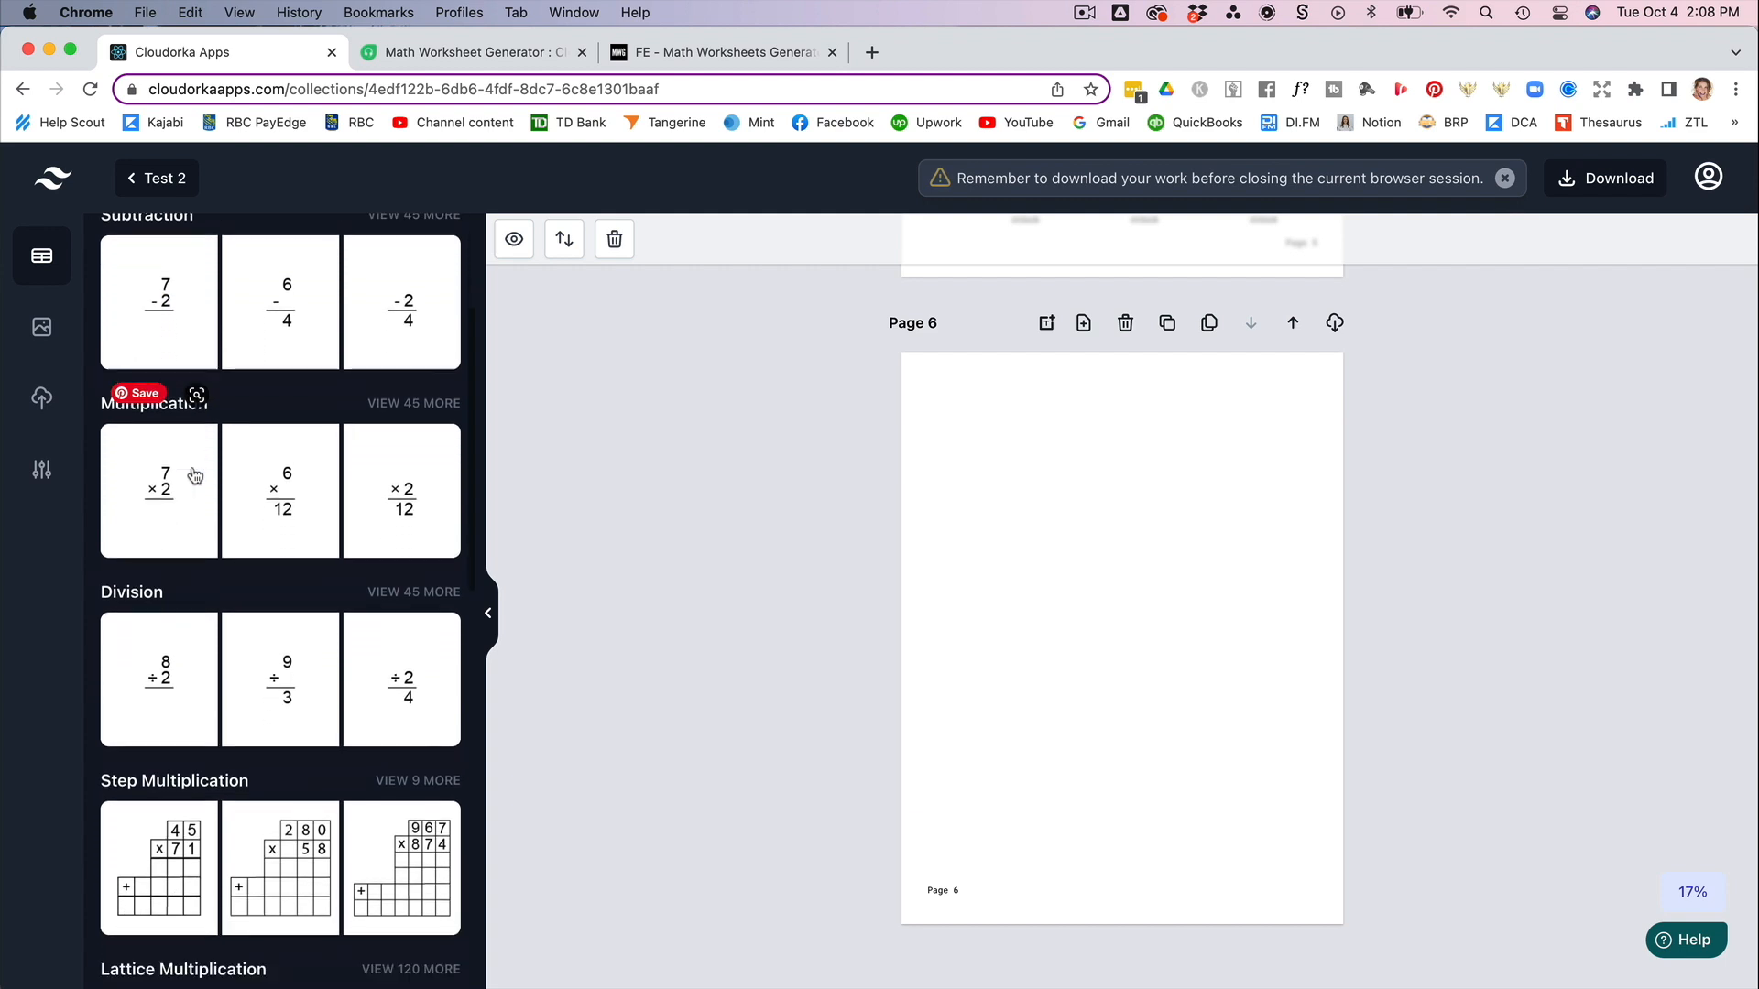
scroll(194, 475, "down", 1)
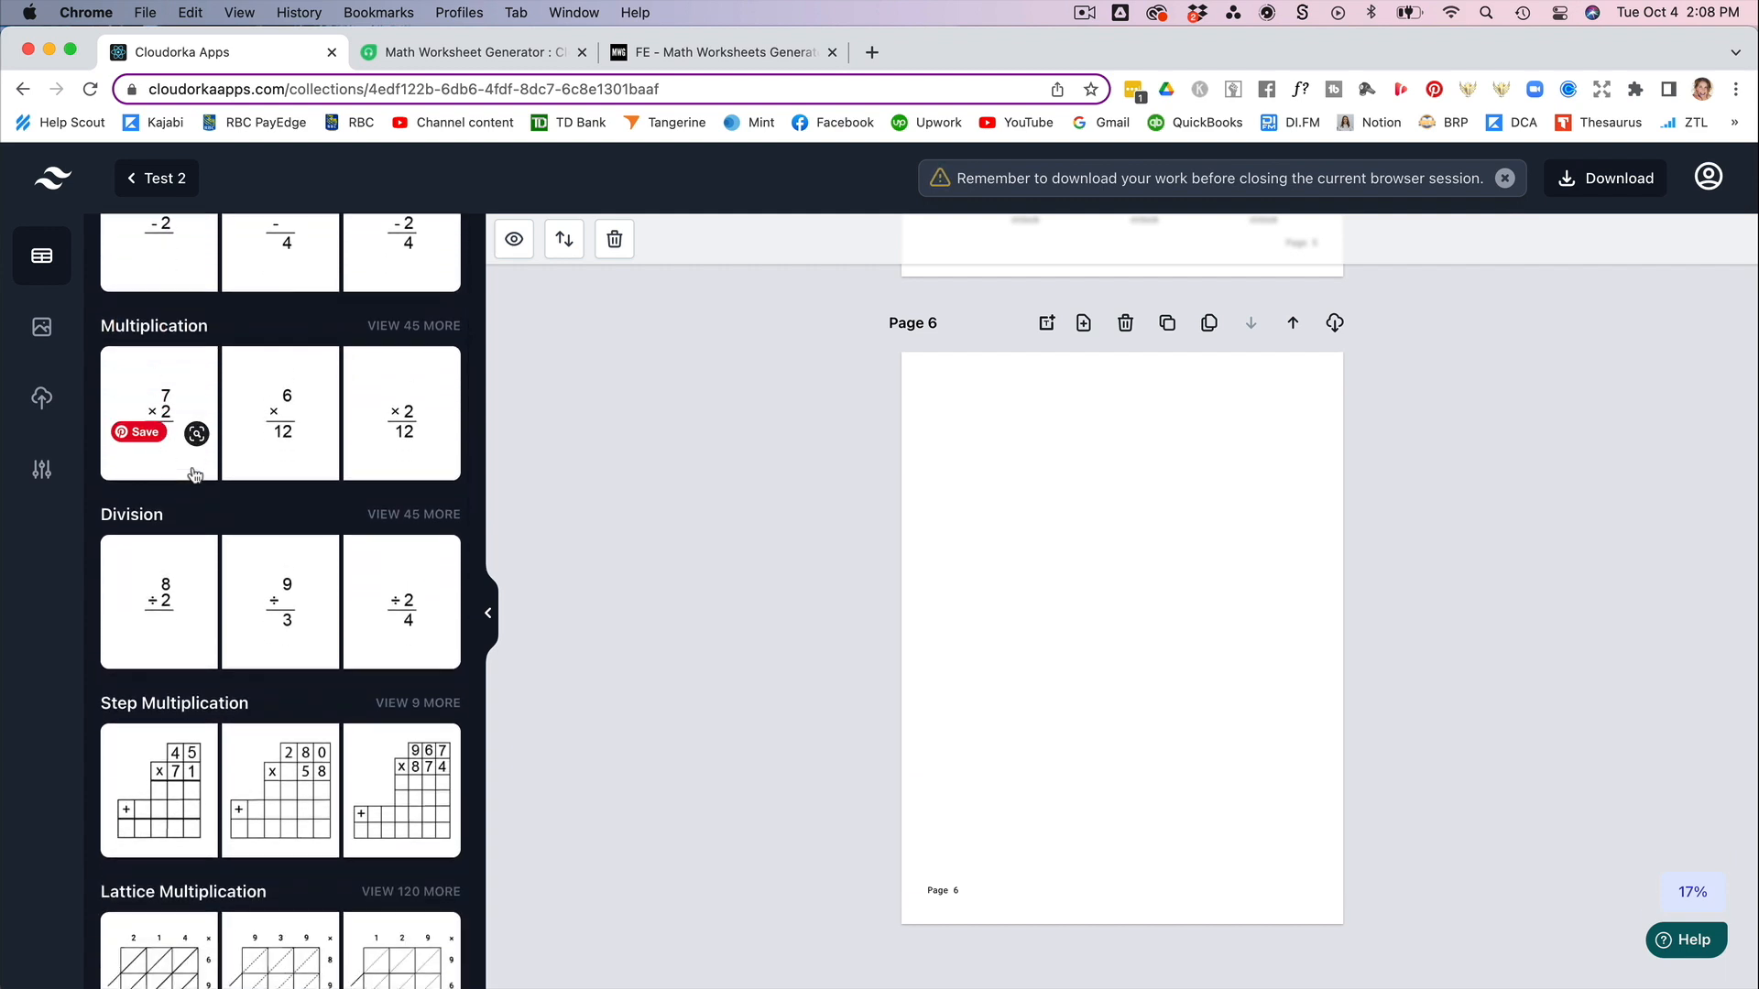
scroll(194, 473, "down", 3)
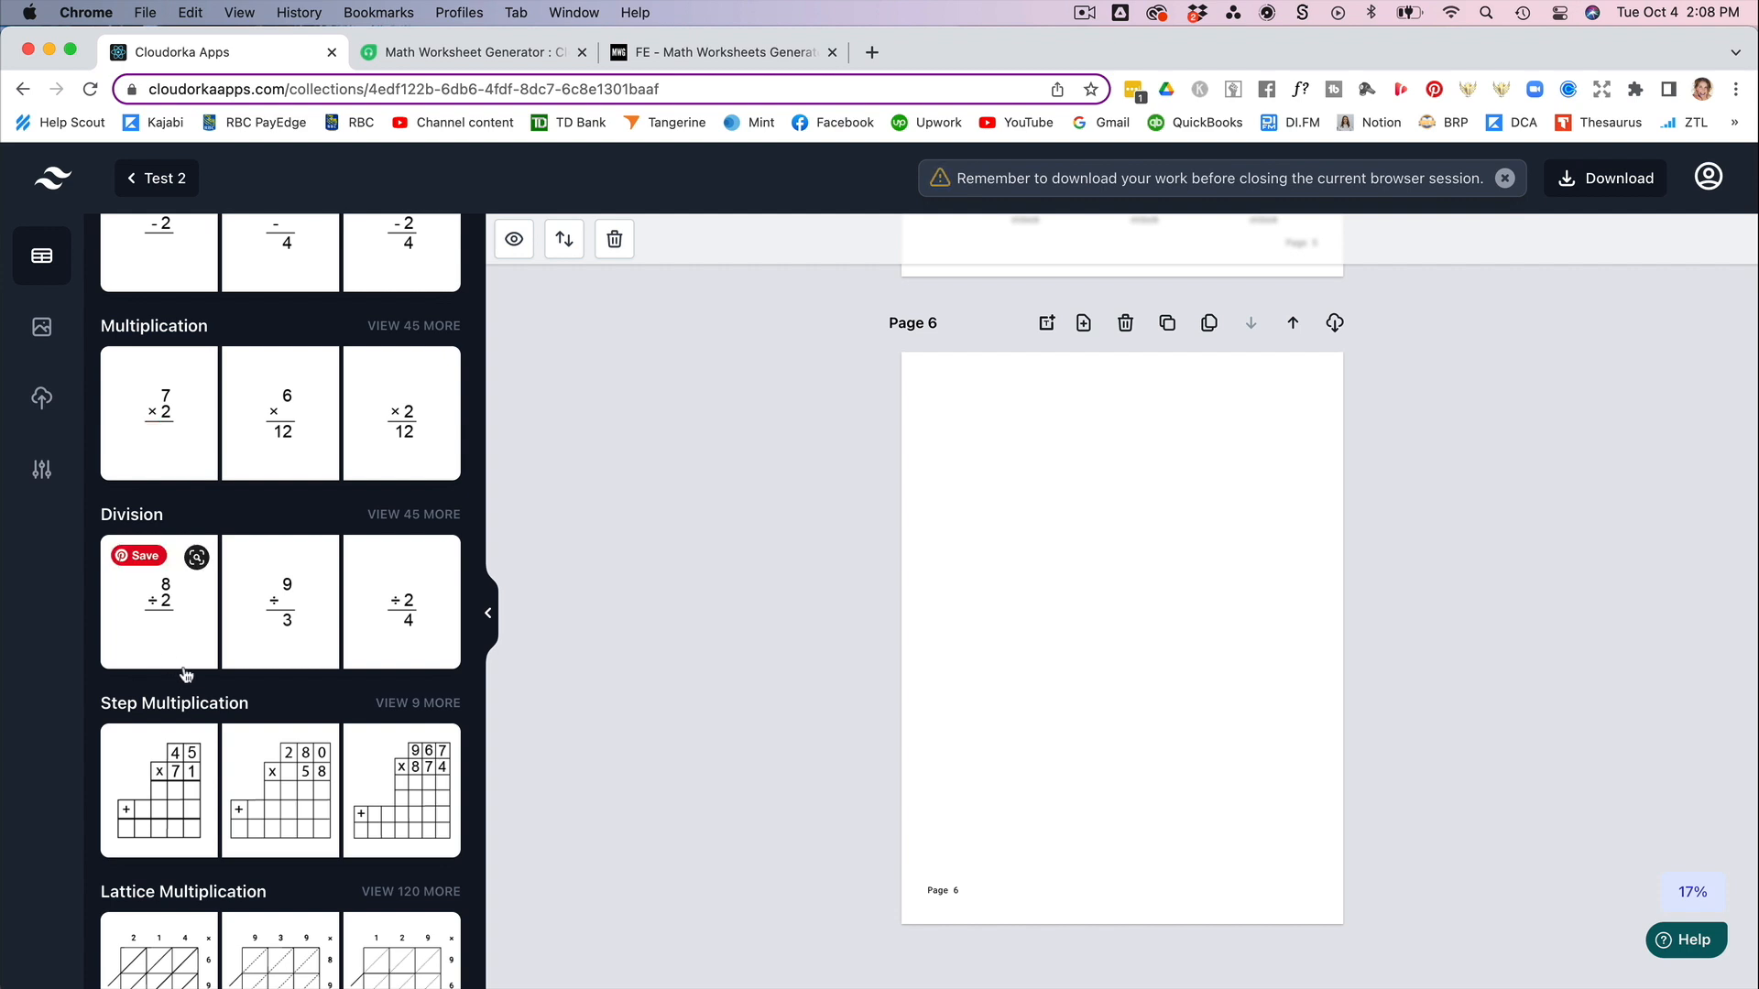
scroll(196, 681, "down", 2)
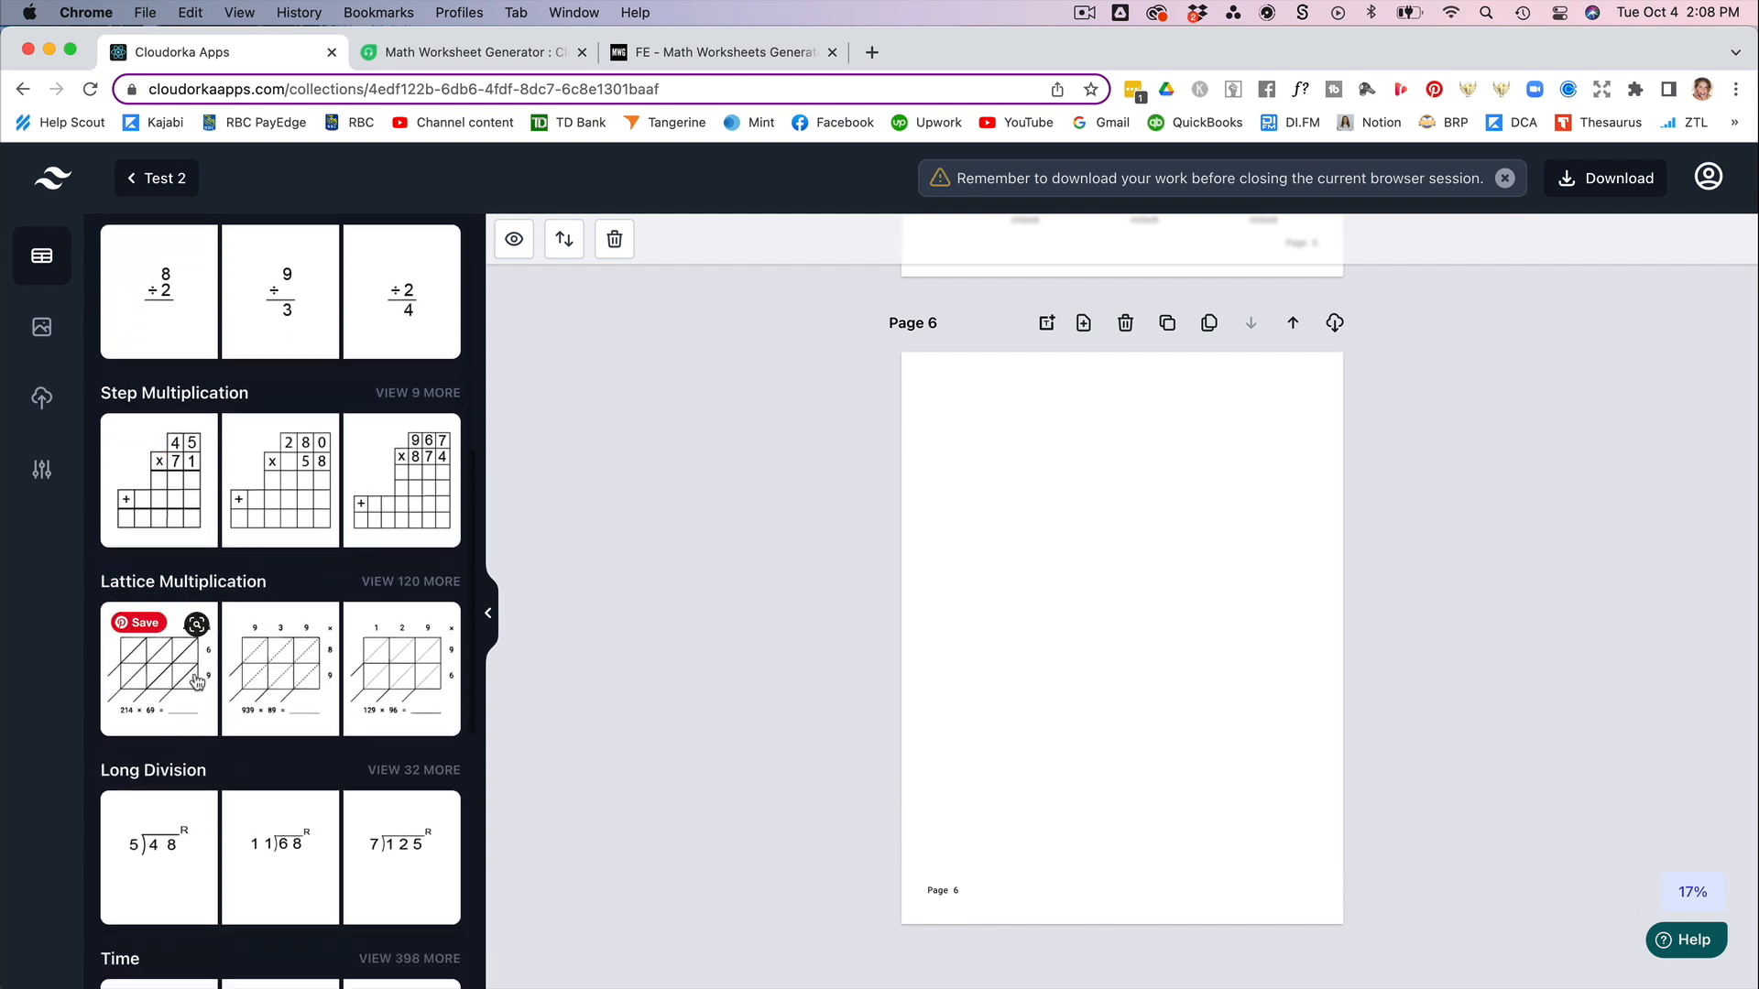
scroll(196, 680, "down", 6)
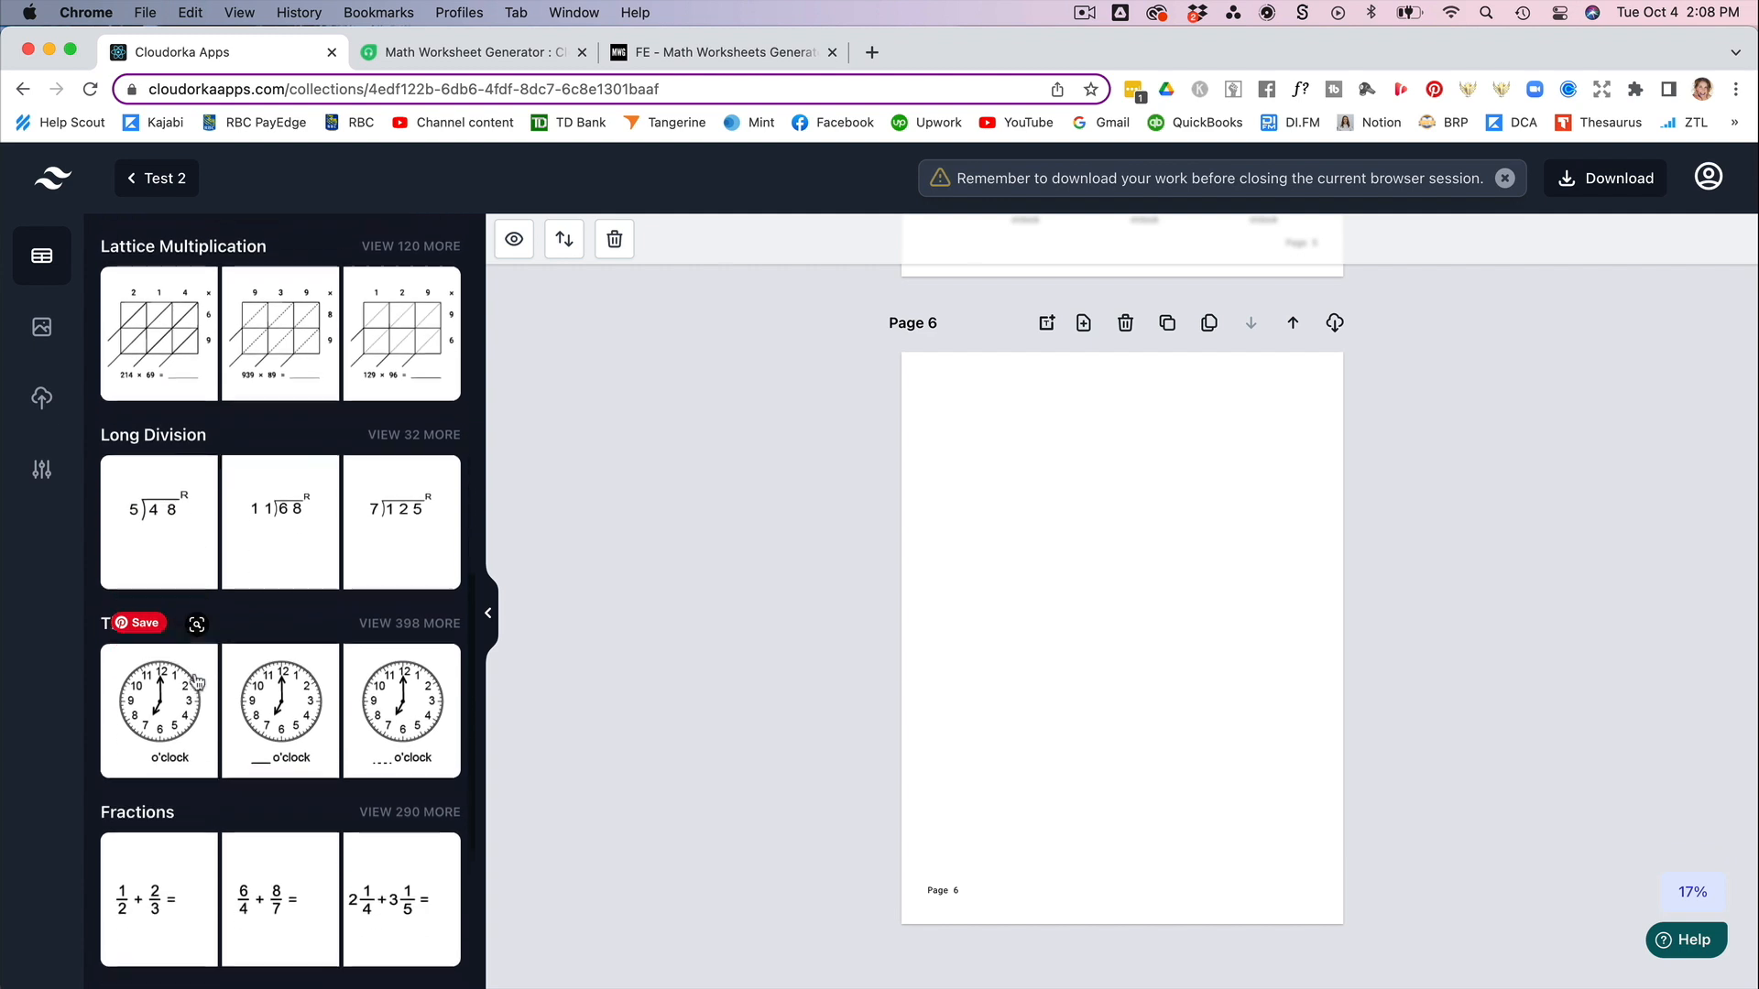
scroll(196, 681, "down", 5)
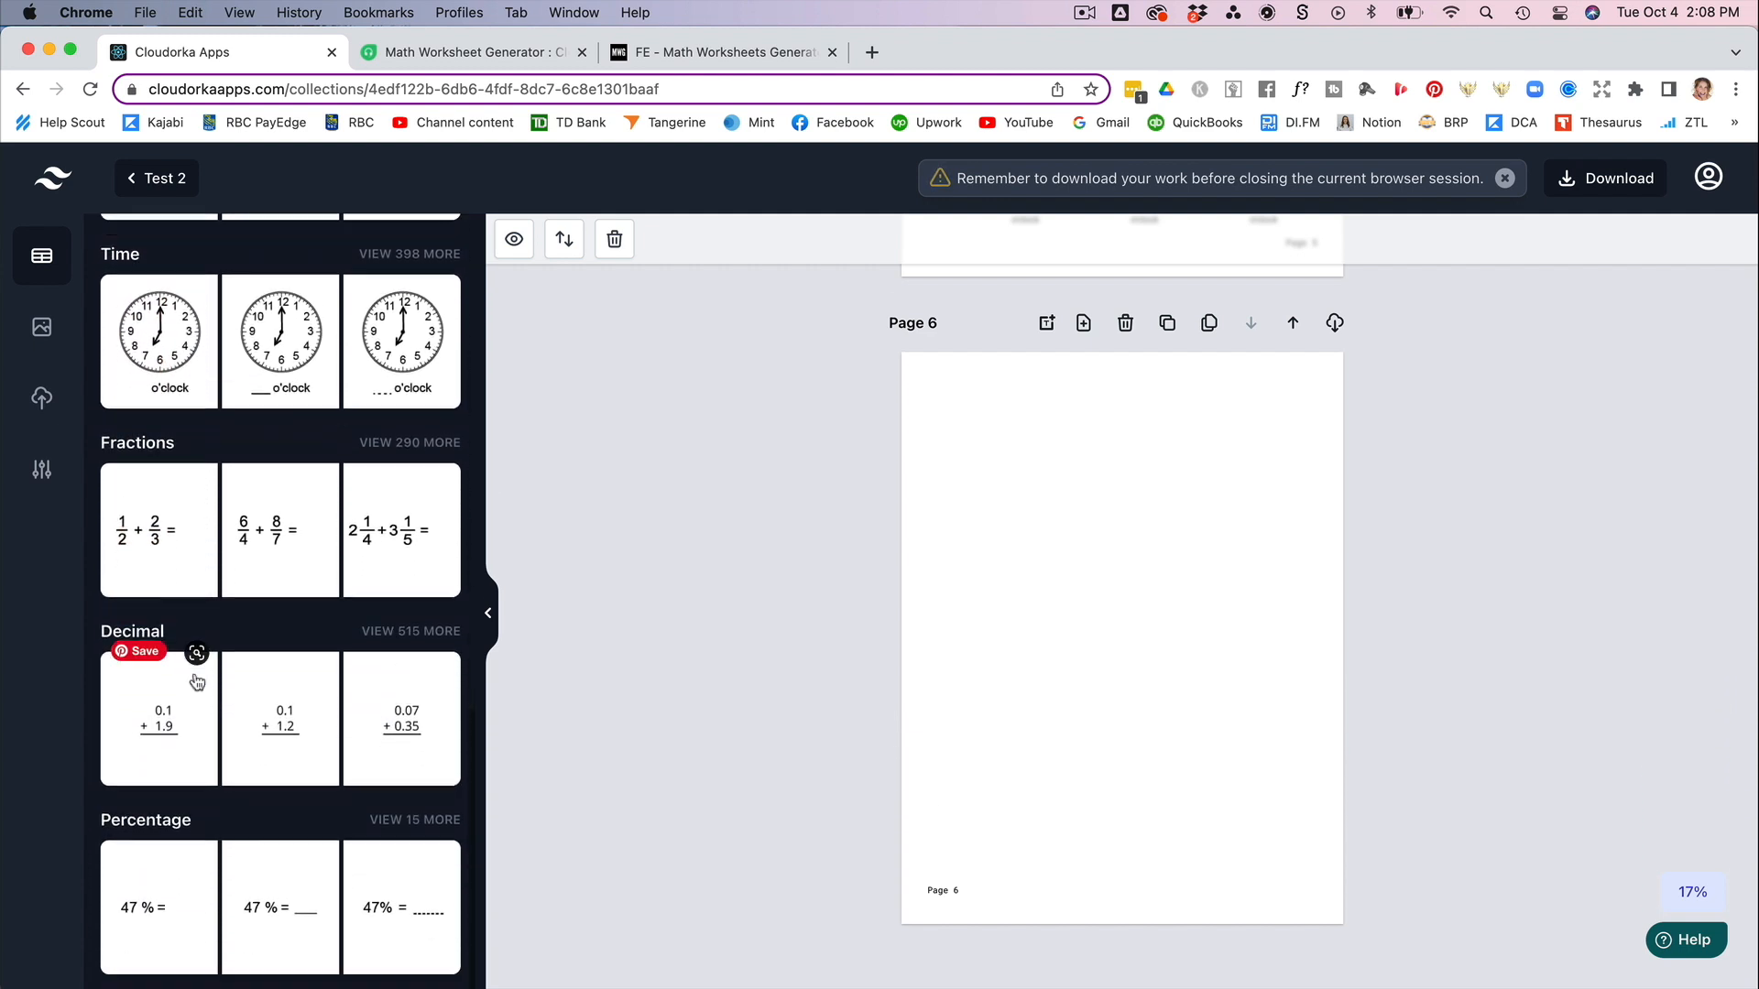
scroll(292, 613, "up", 3)
scroll(292, 614, "up", 10)
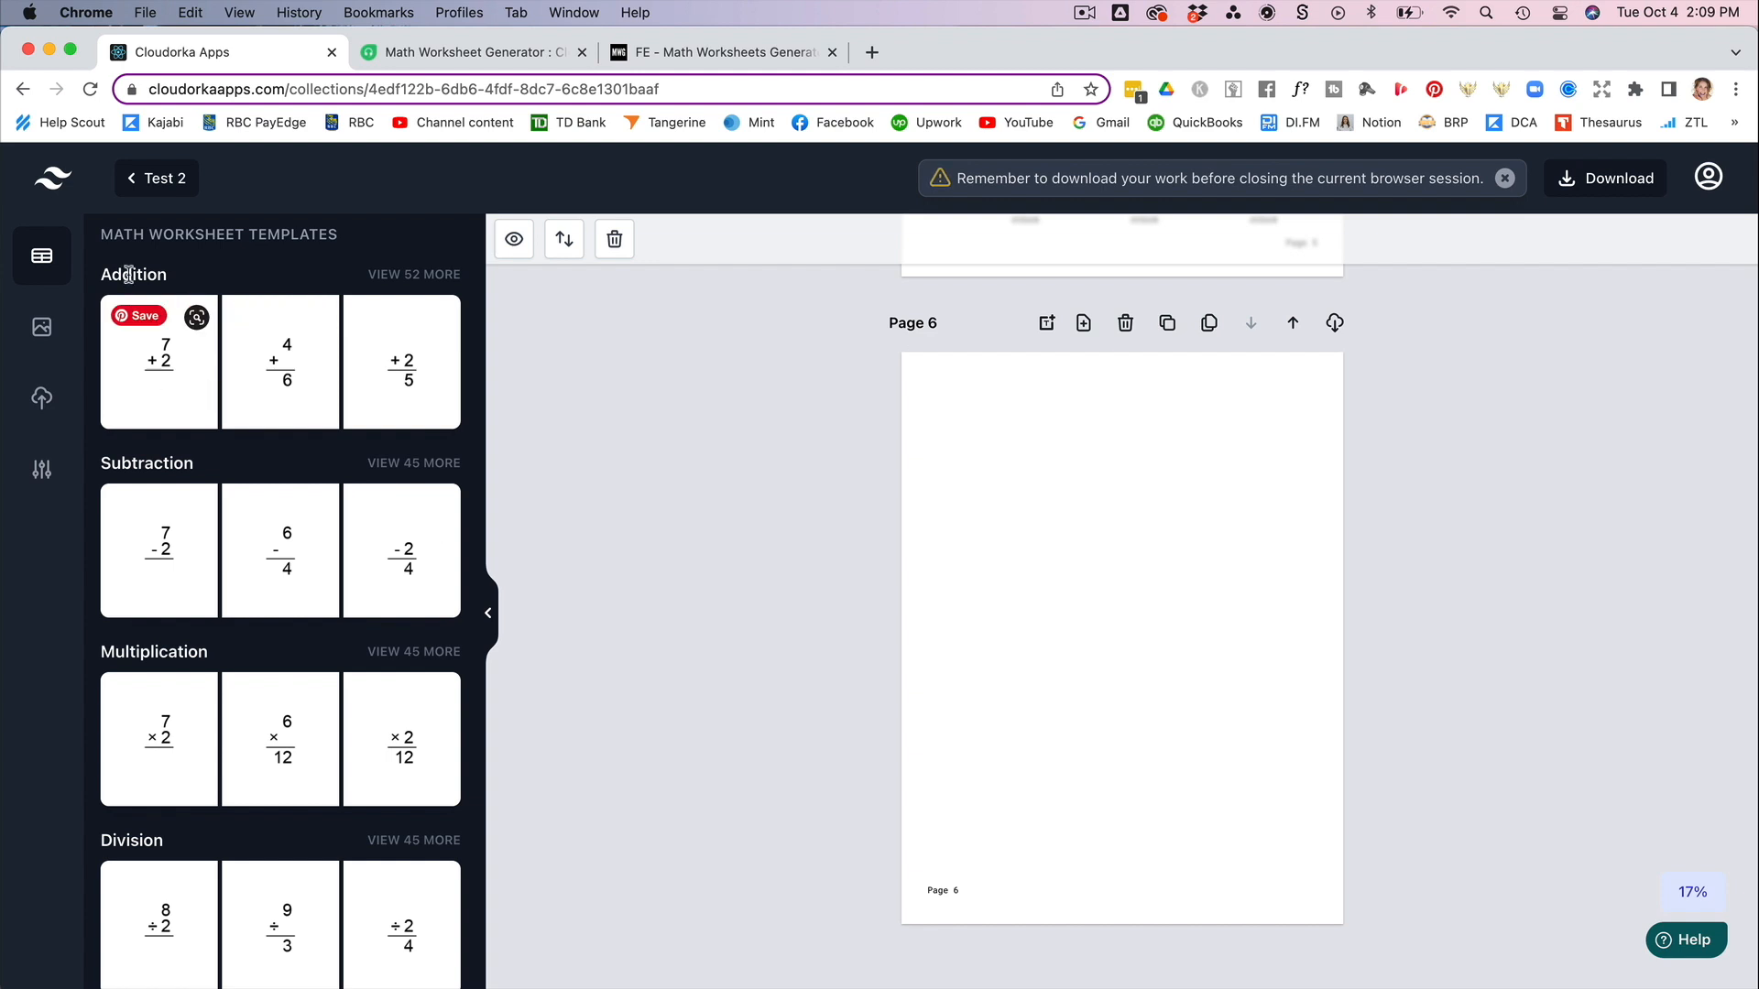
- Open the full set of Addition templates and examine the available problem layouts
left_click(414, 278)
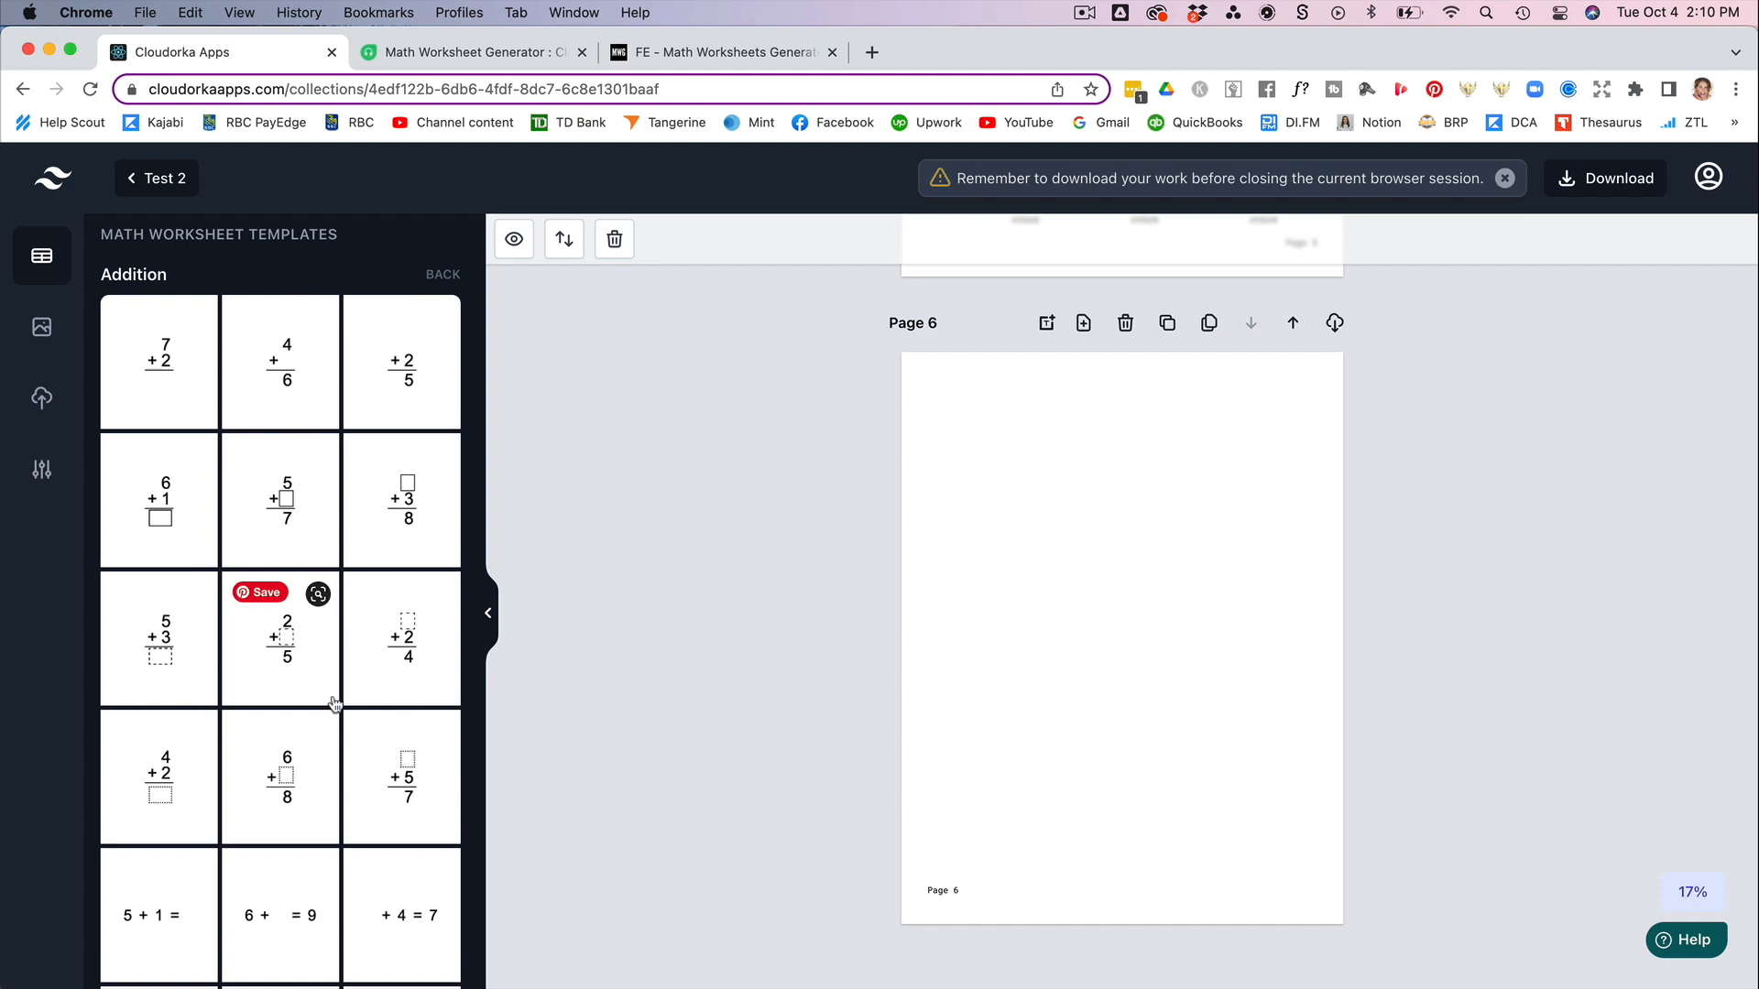
scroll(334, 703, "down", 1)
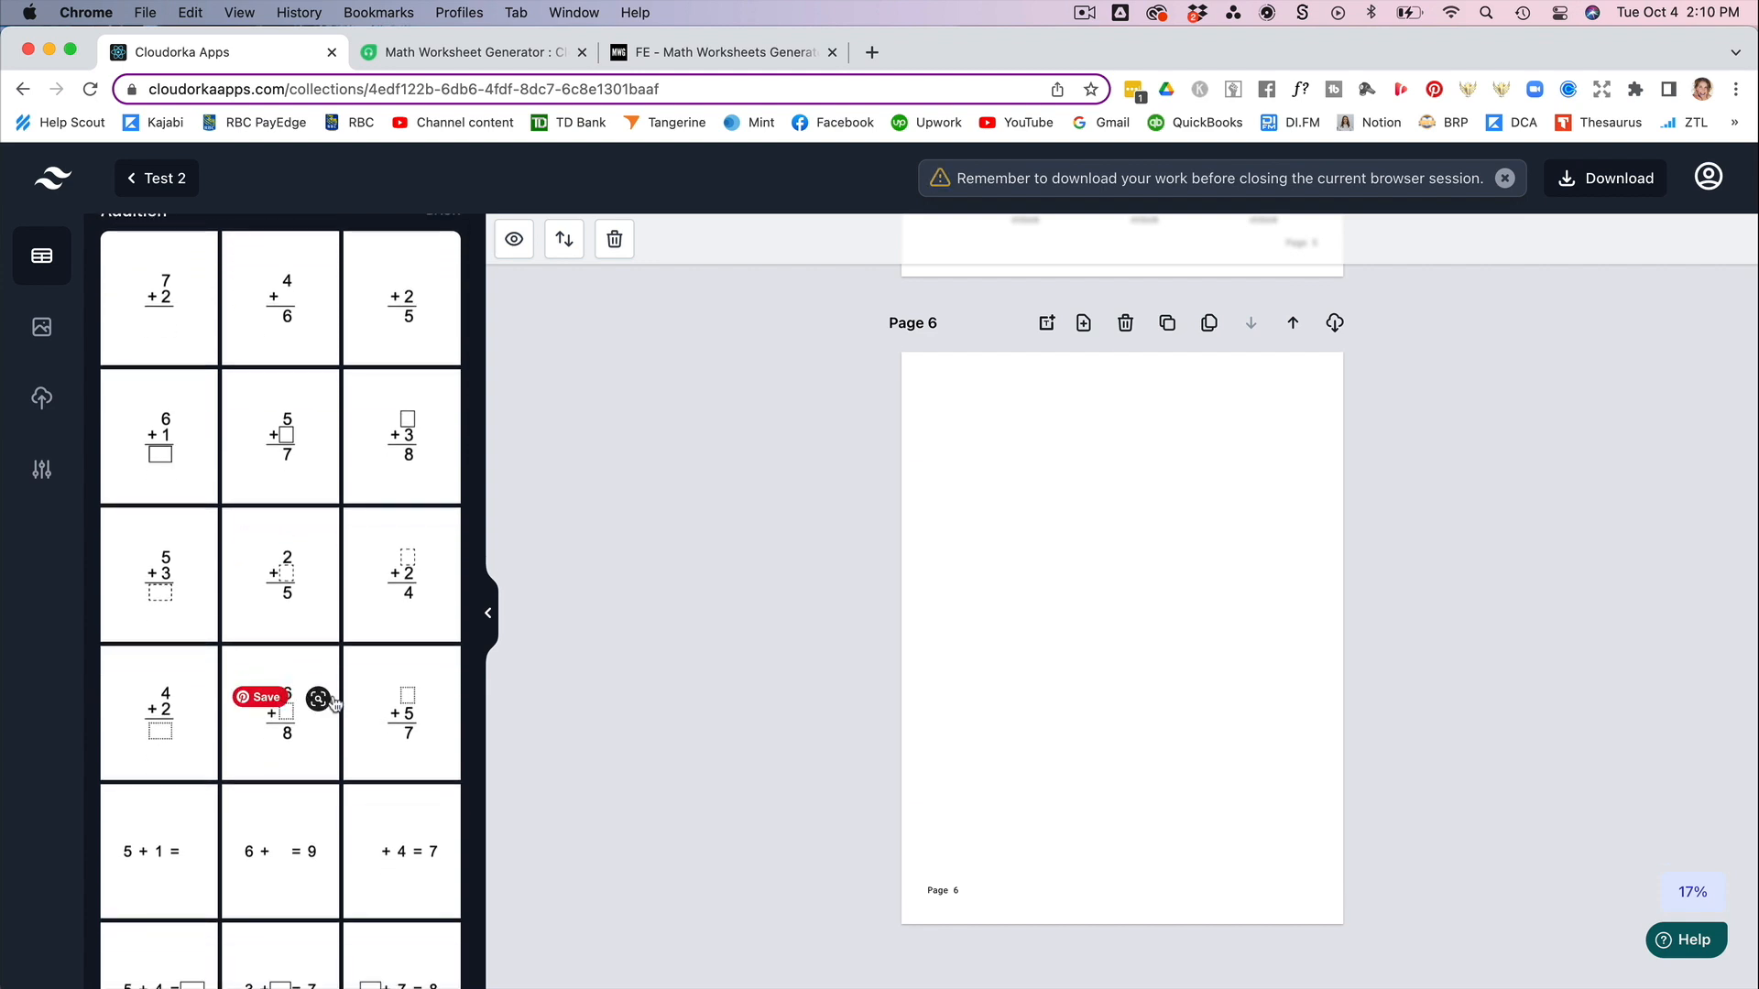
scroll(321, 696, "up", 2)
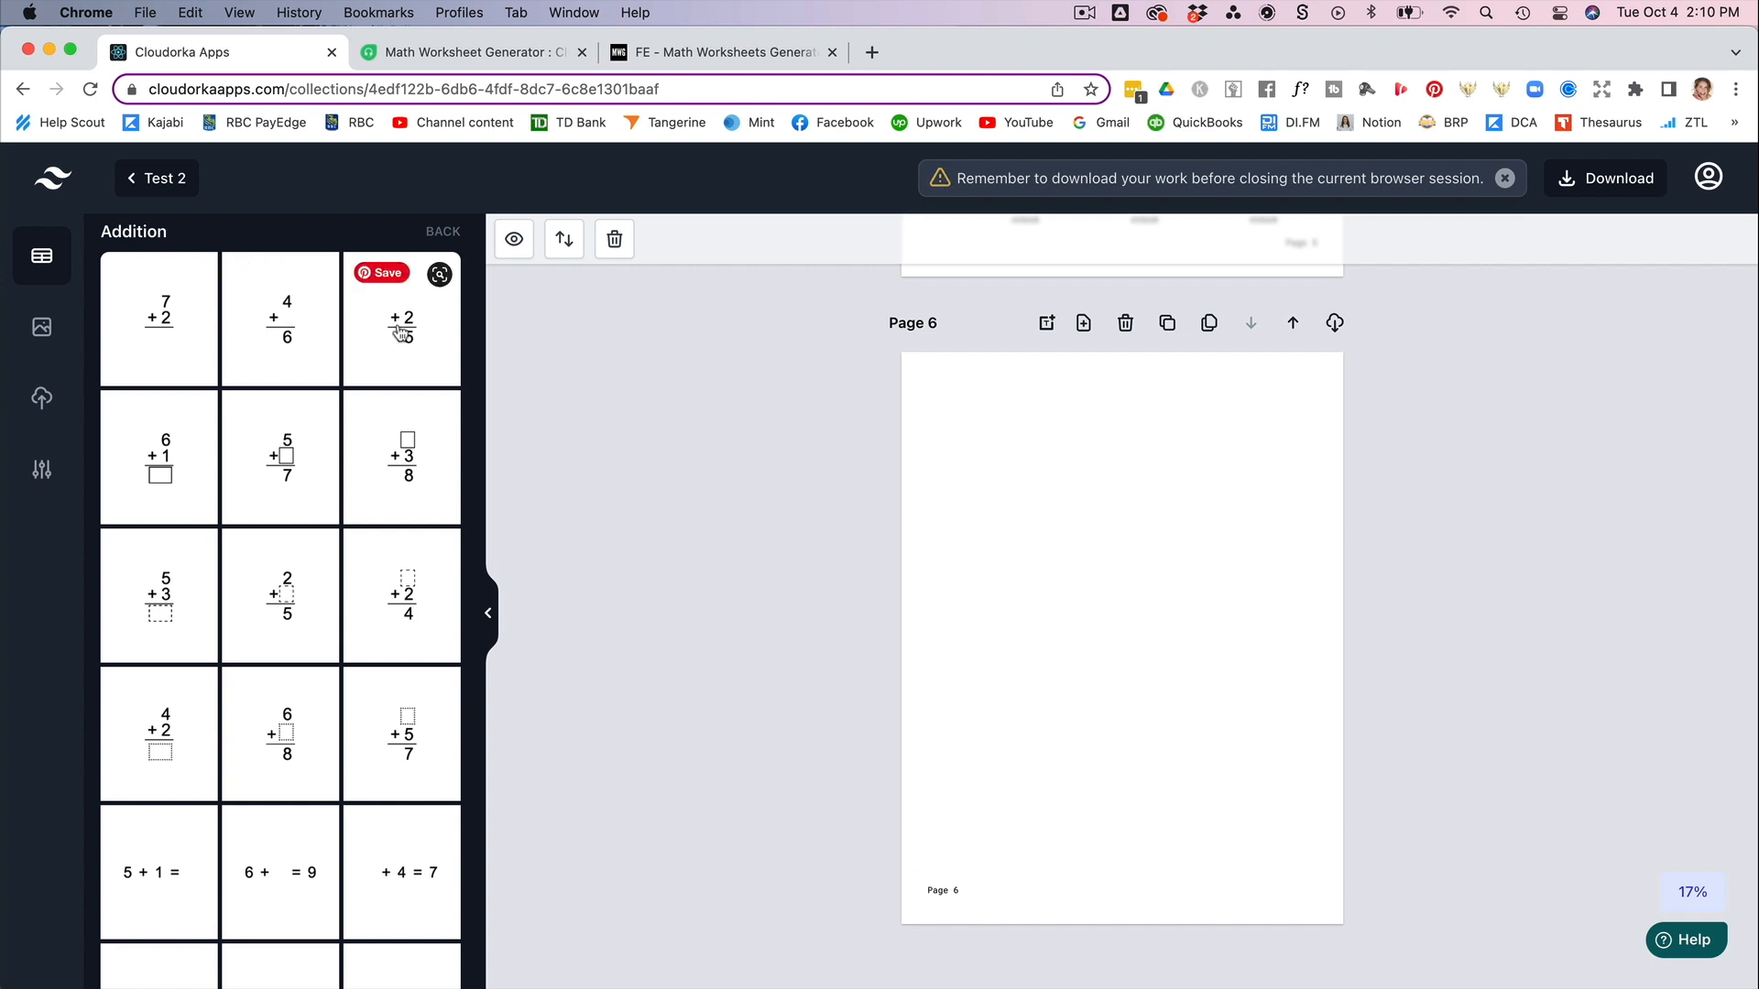
scroll(168, 469, "down", 1)
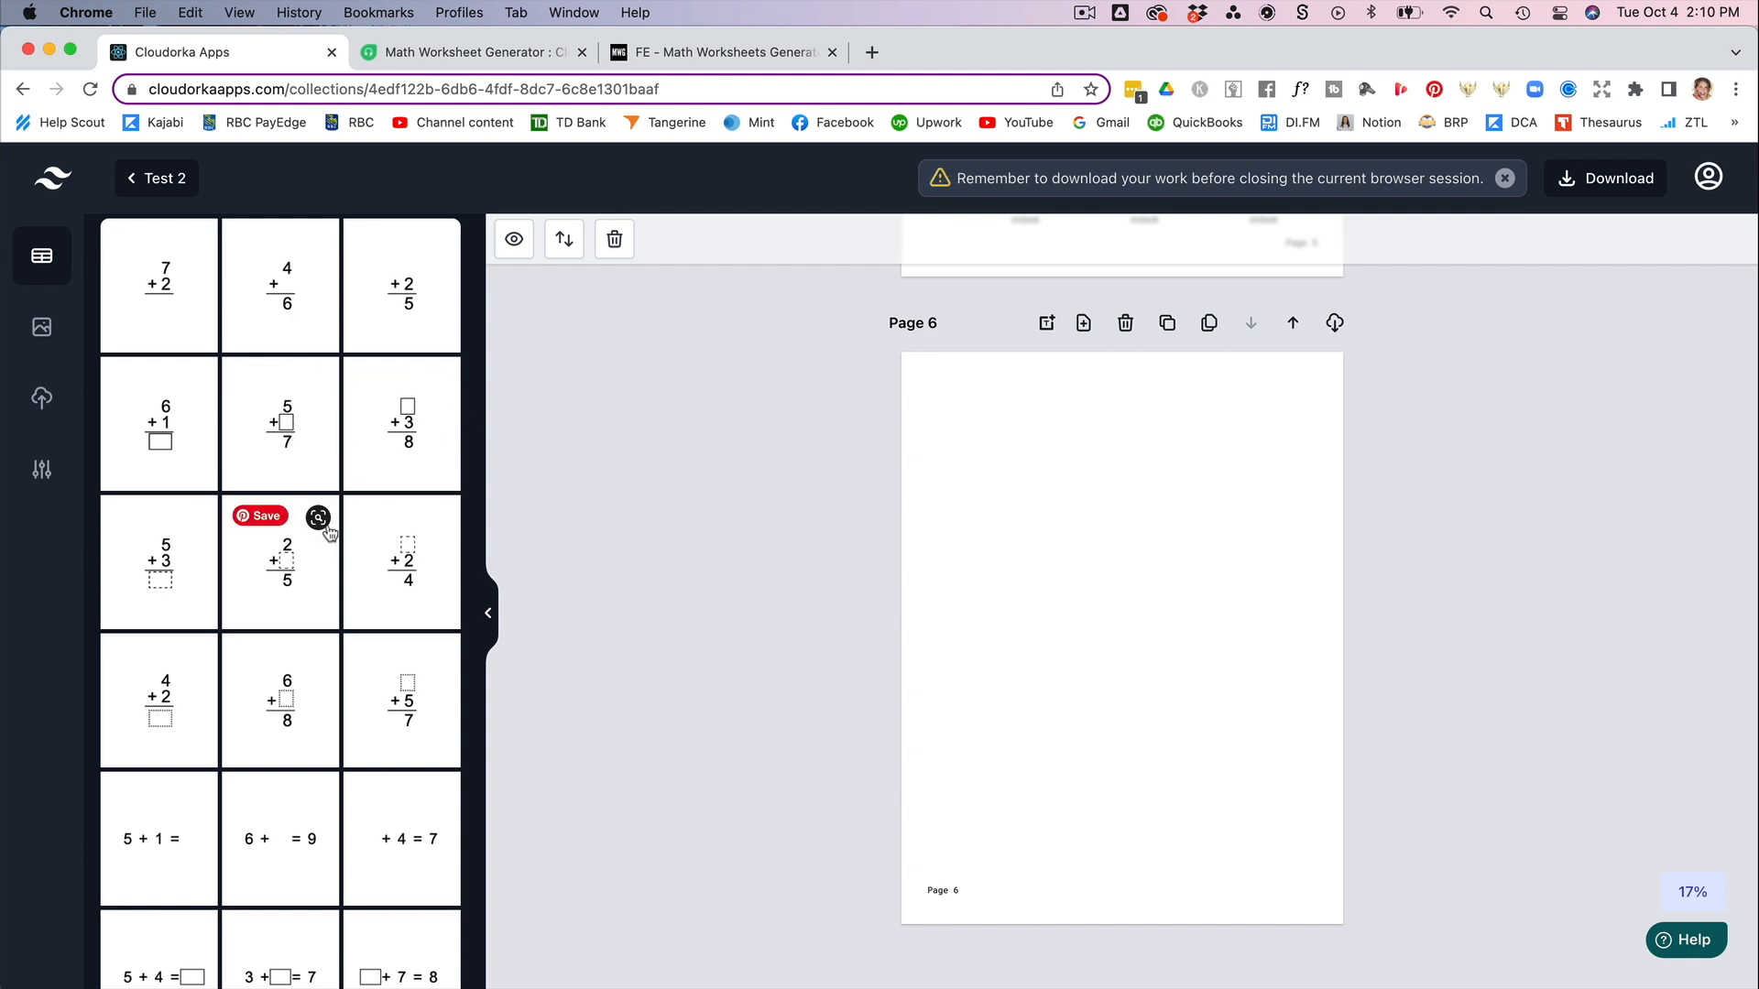
scroll(276, 601, "down", 3)
scroll(277, 601, "down", 5)
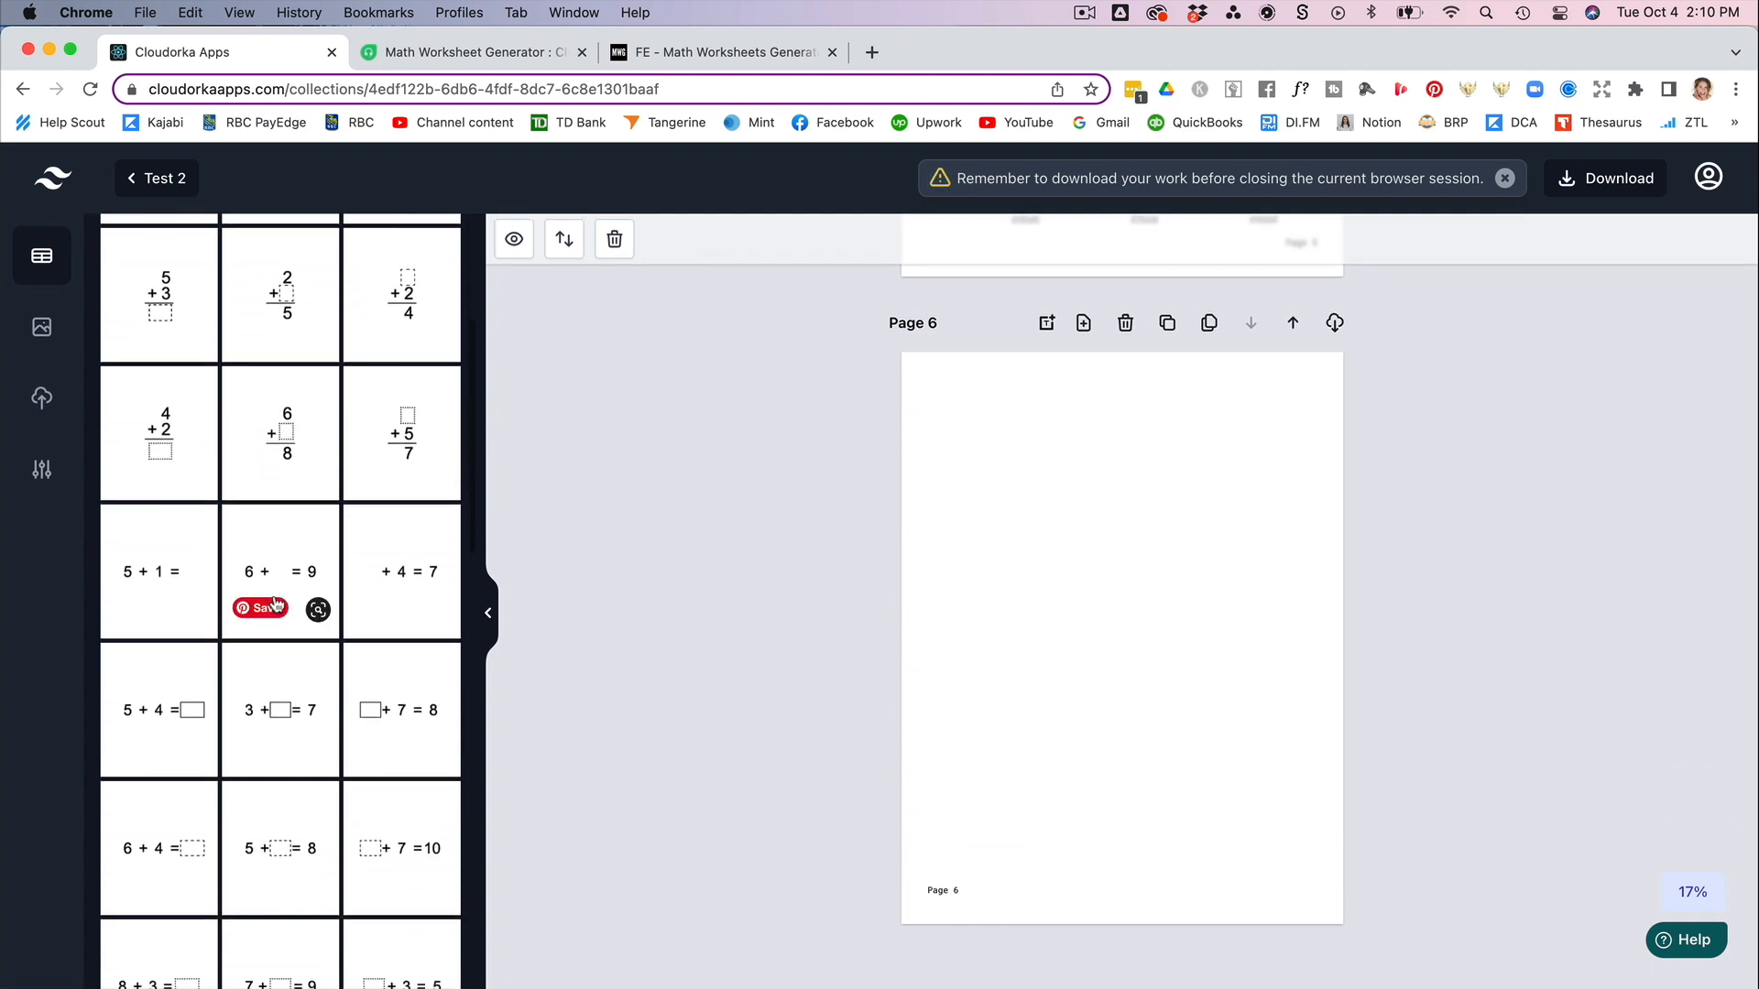
scroll(358, 637, "down", 9)
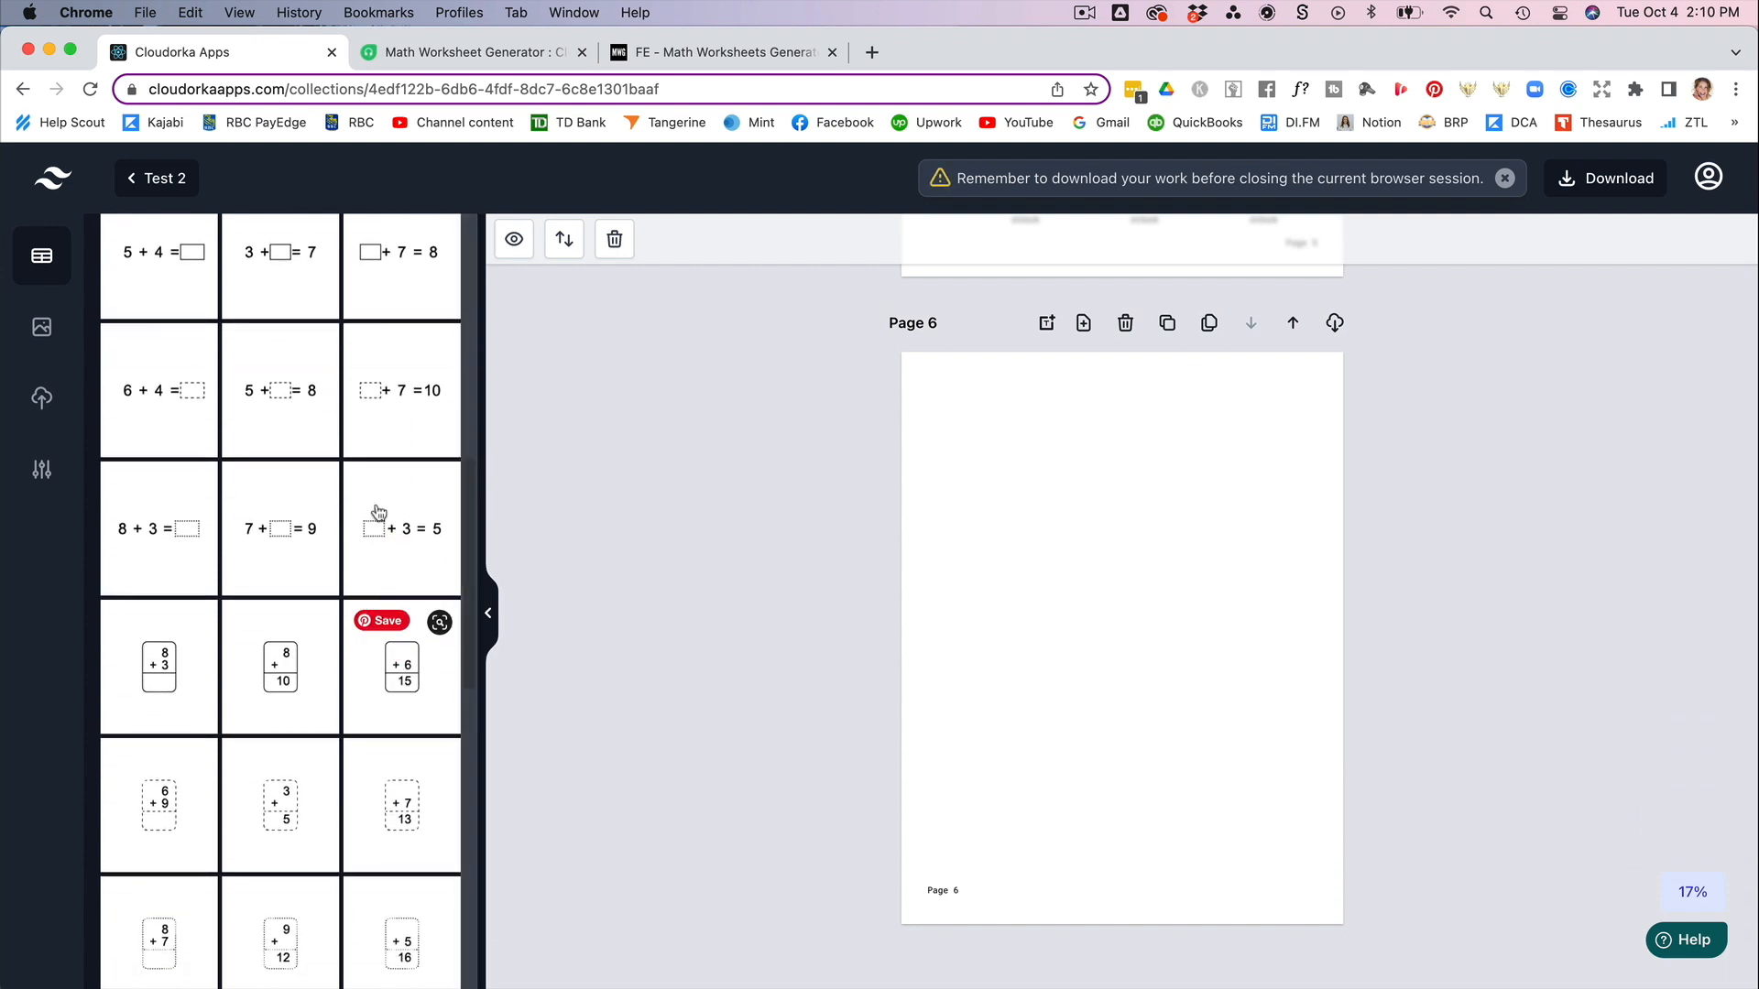
scroll(283, 503, "down", 4)
scroll(283, 503, "down", 3)
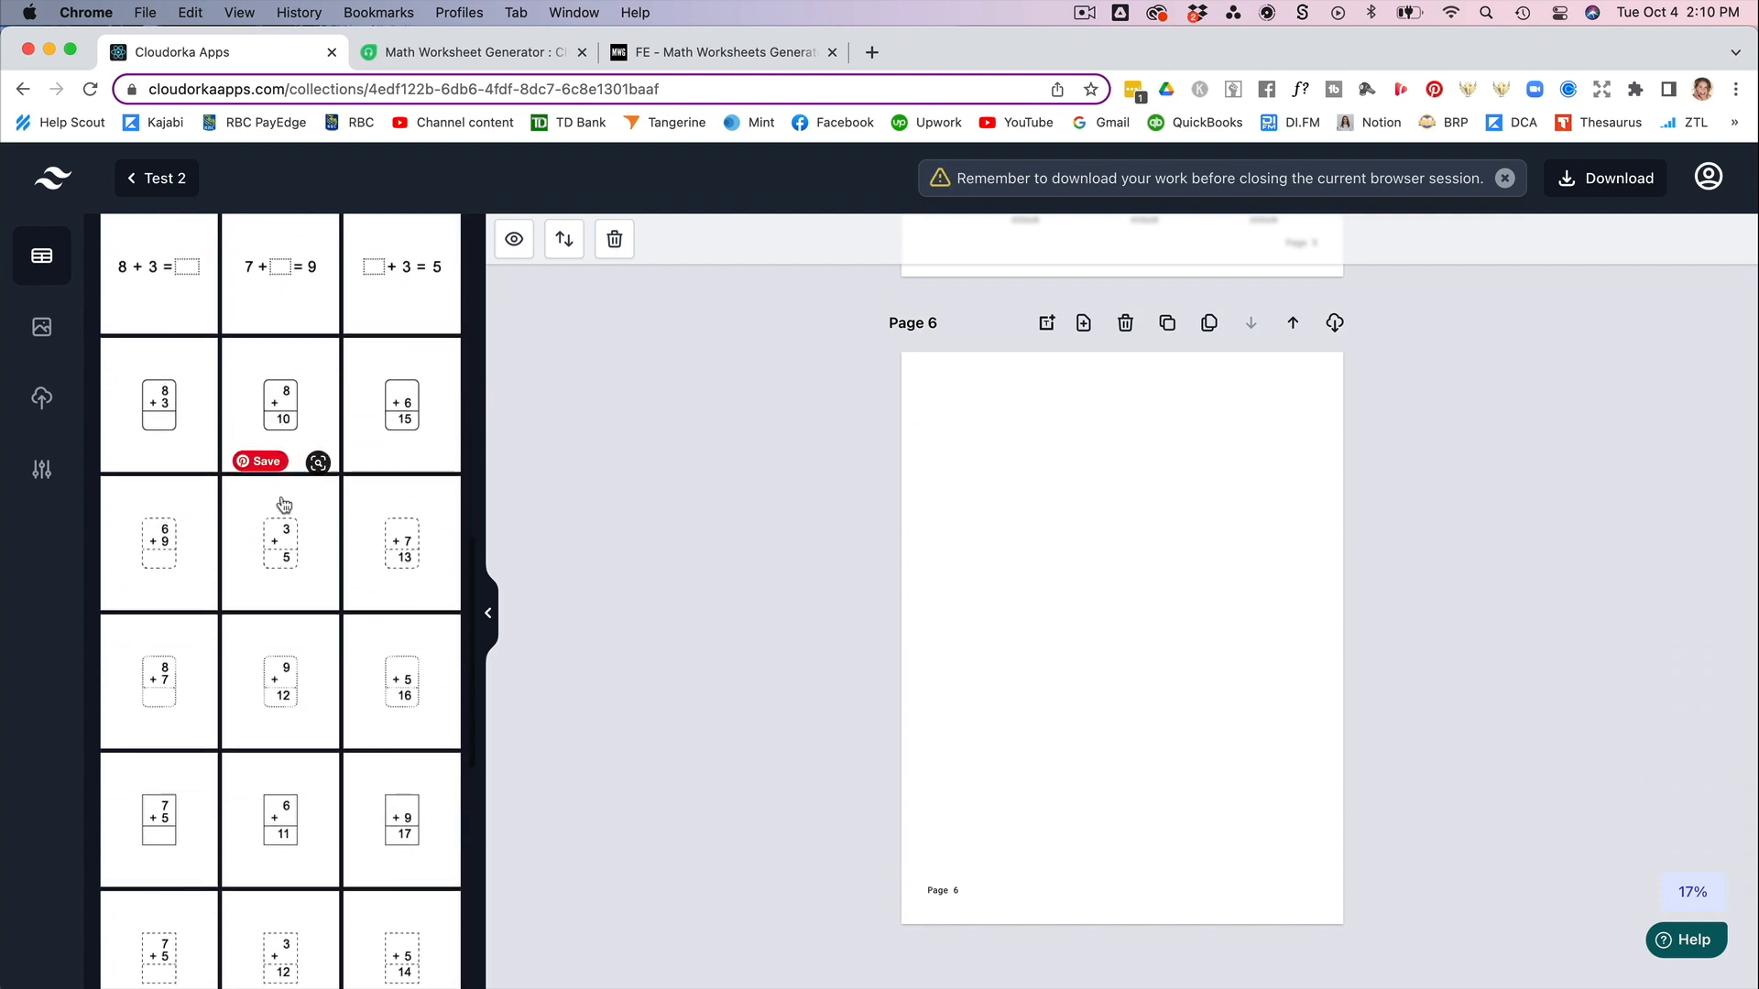
scroll(357, 542, "down", 6)
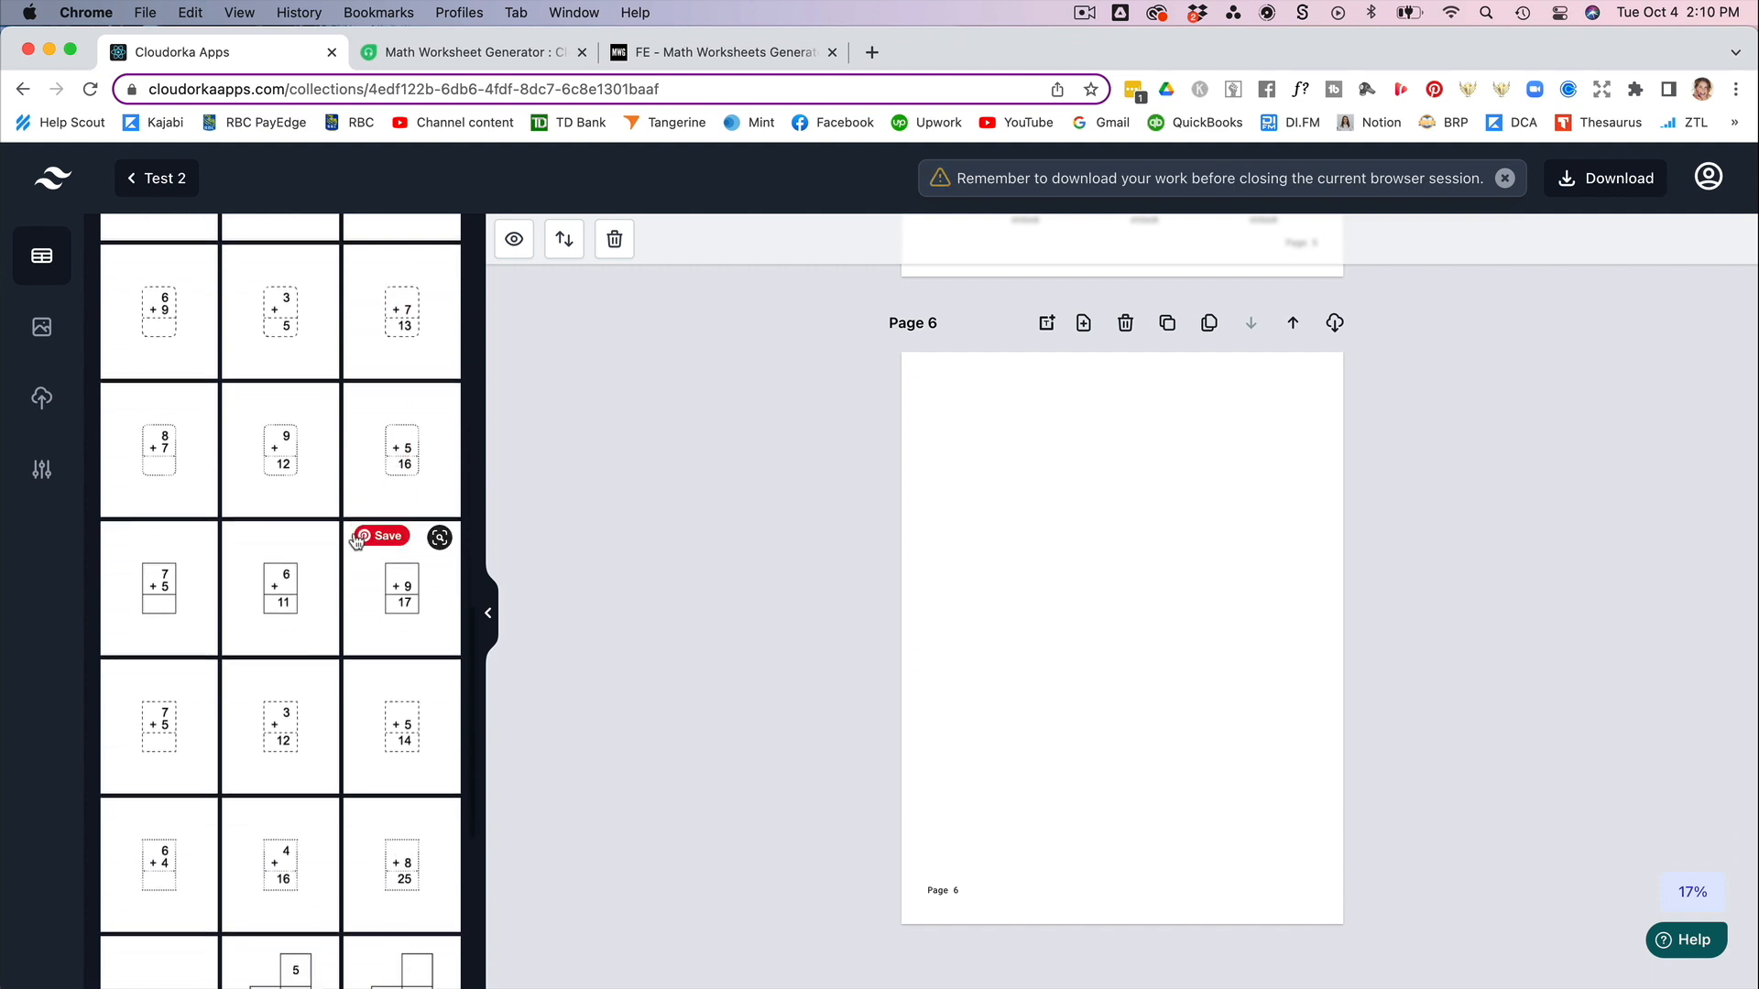
scroll(310, 655, "down", 10)
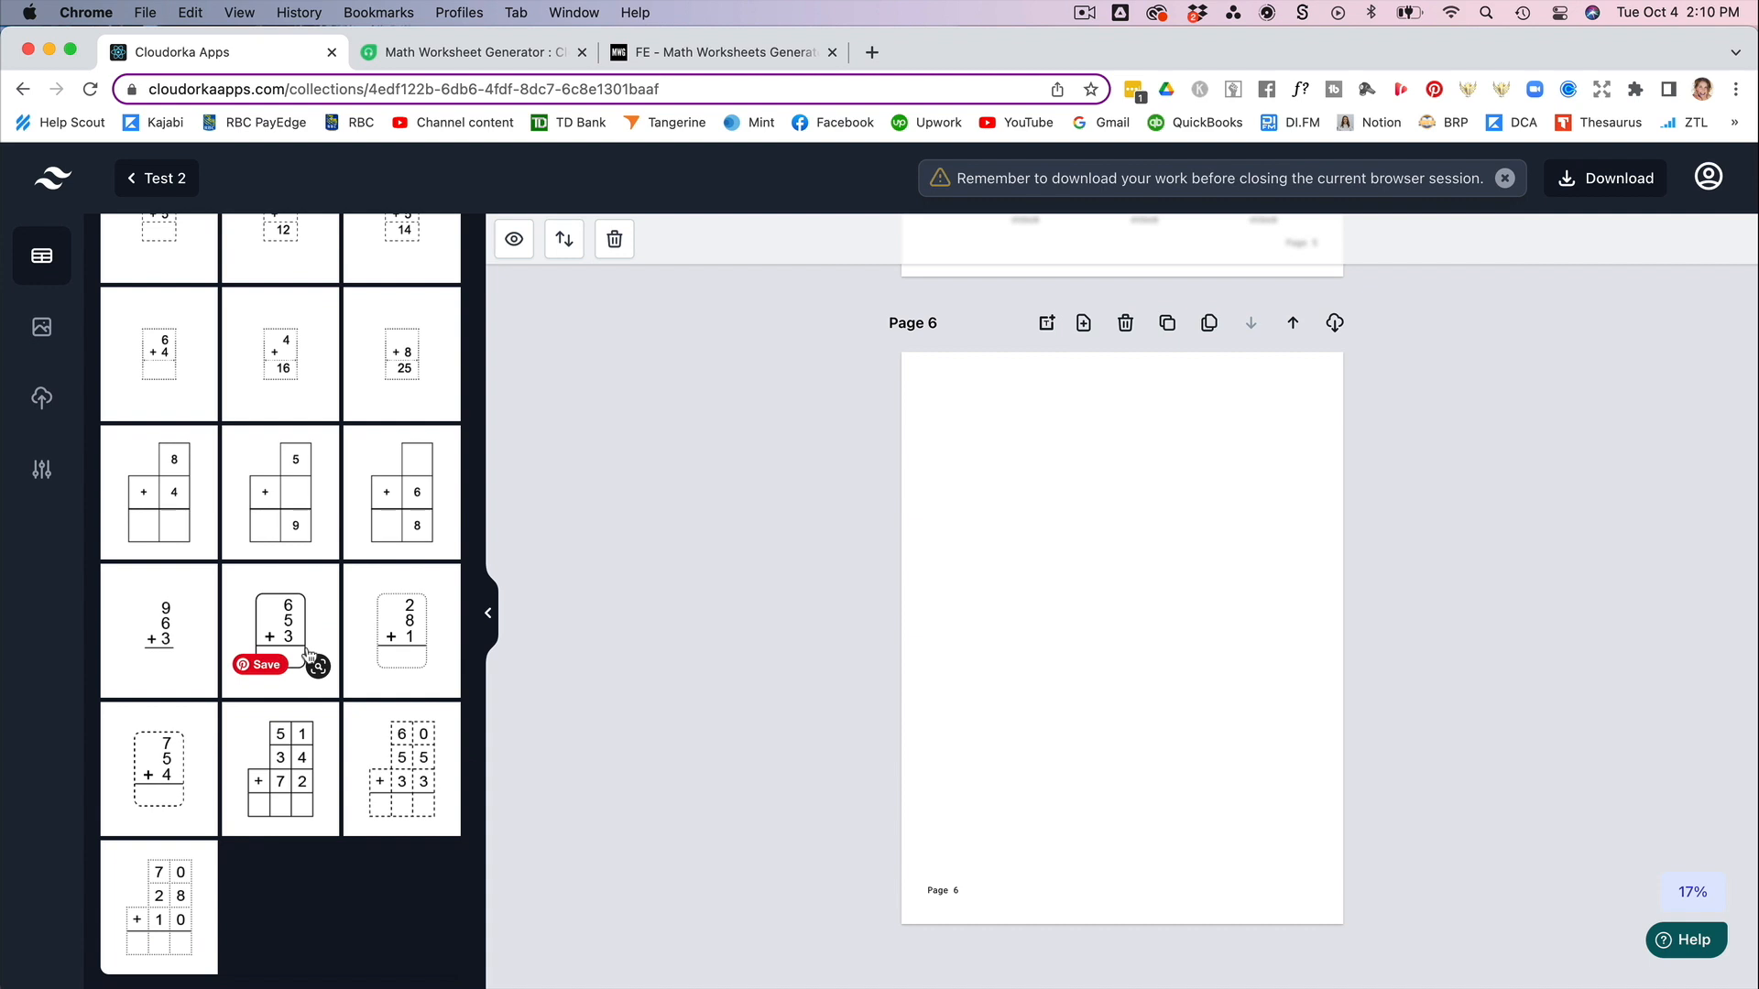
- Insert the vertical addition template with a solid rounded box and missing first operand on page 6
scroll(309, 655, "up", 20)
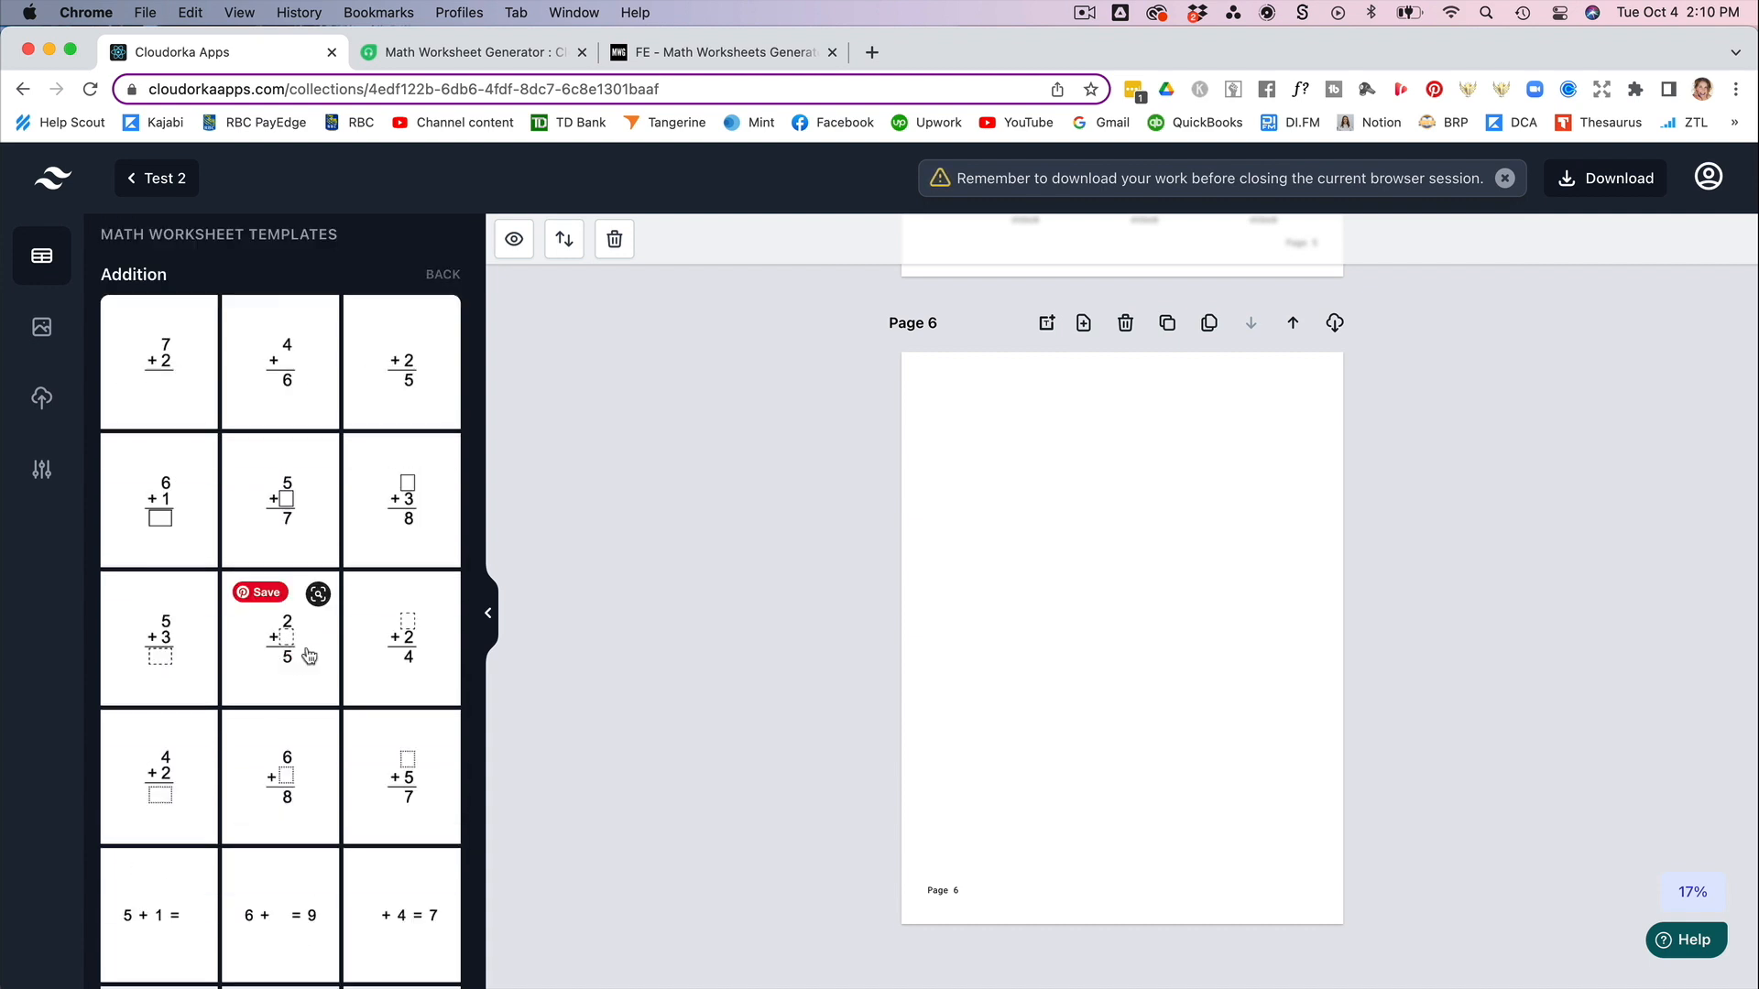
scroll(310, 653, "down", 8)
left_click(312, 654)
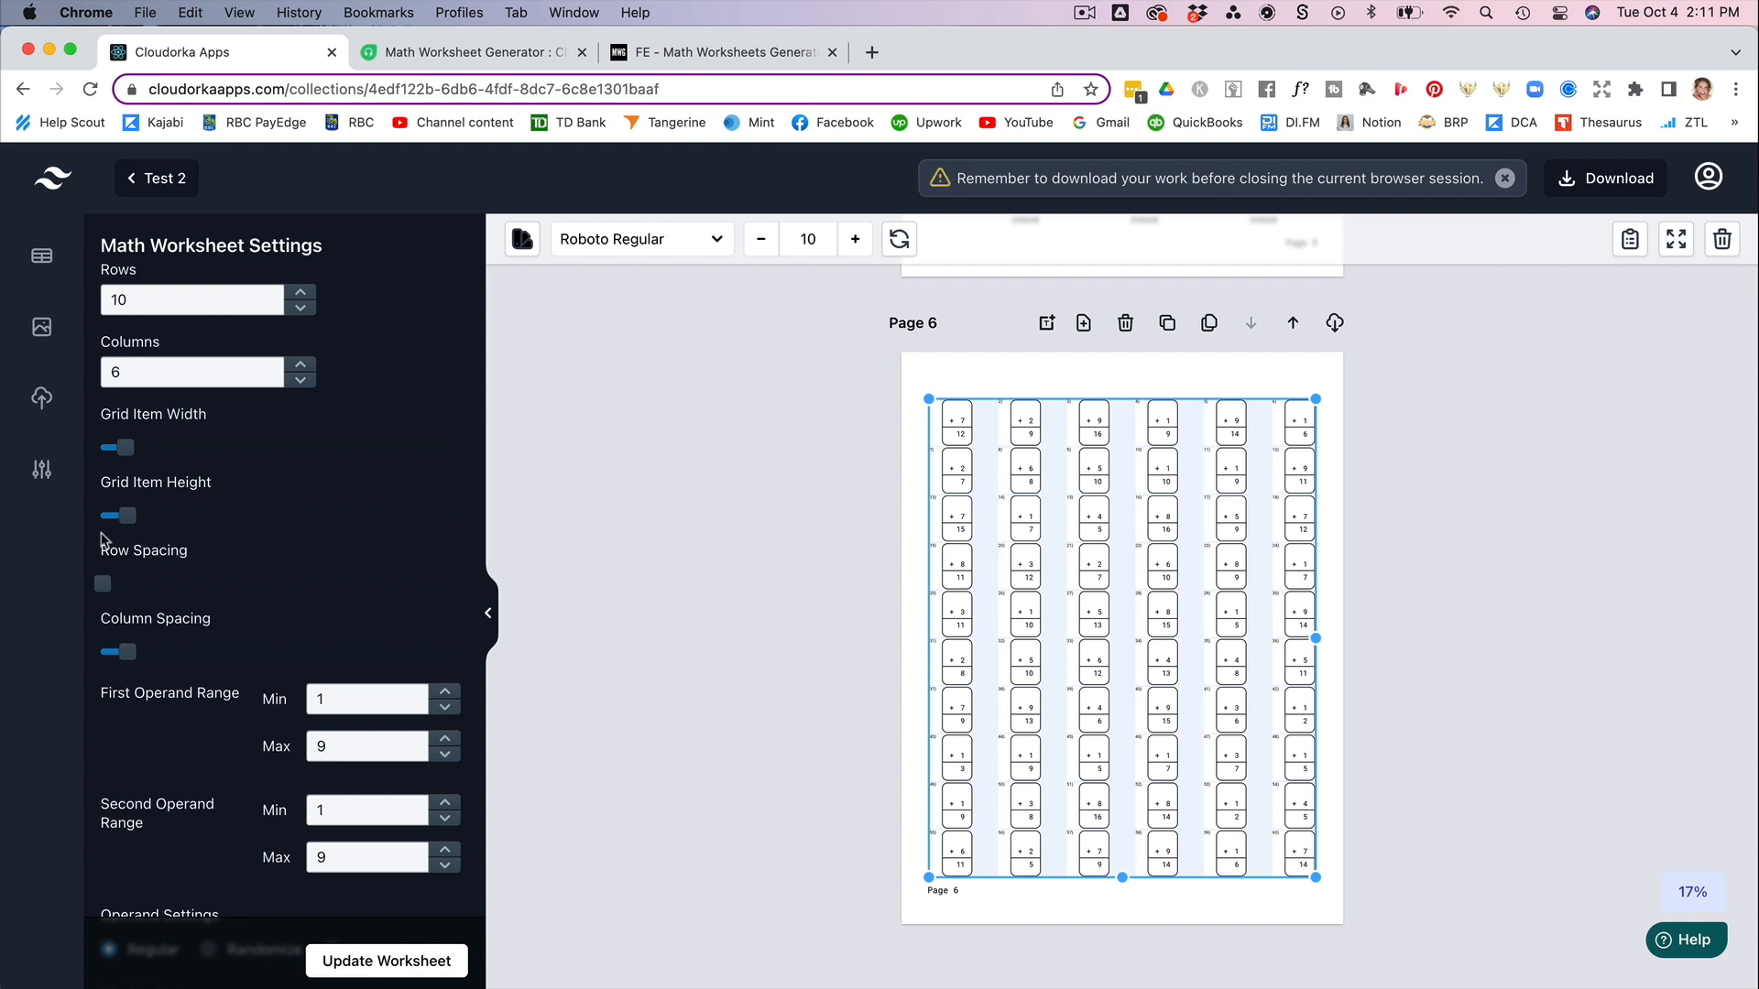
- Review the page trim sizes in the collection settings and select 8.5" x 11" (21.59 x 27.94 cm)
left_click(43, 473)
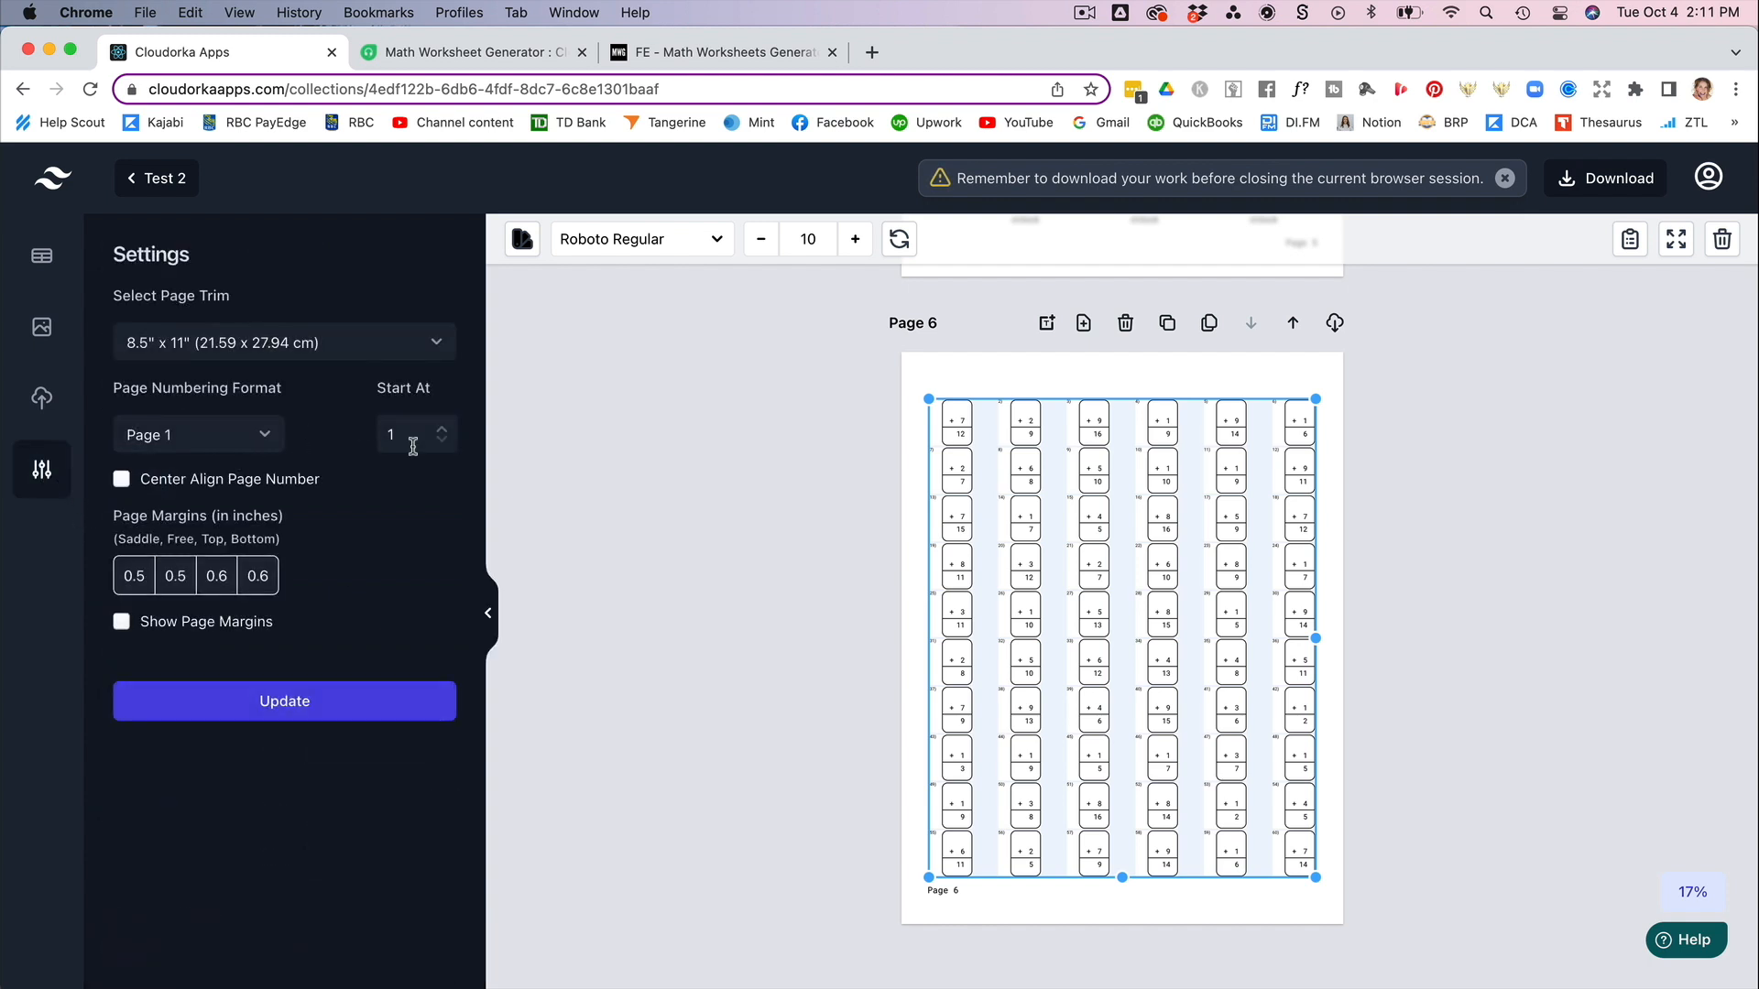
left_click(441, 346)
scroll(389, 458, "up", 5)
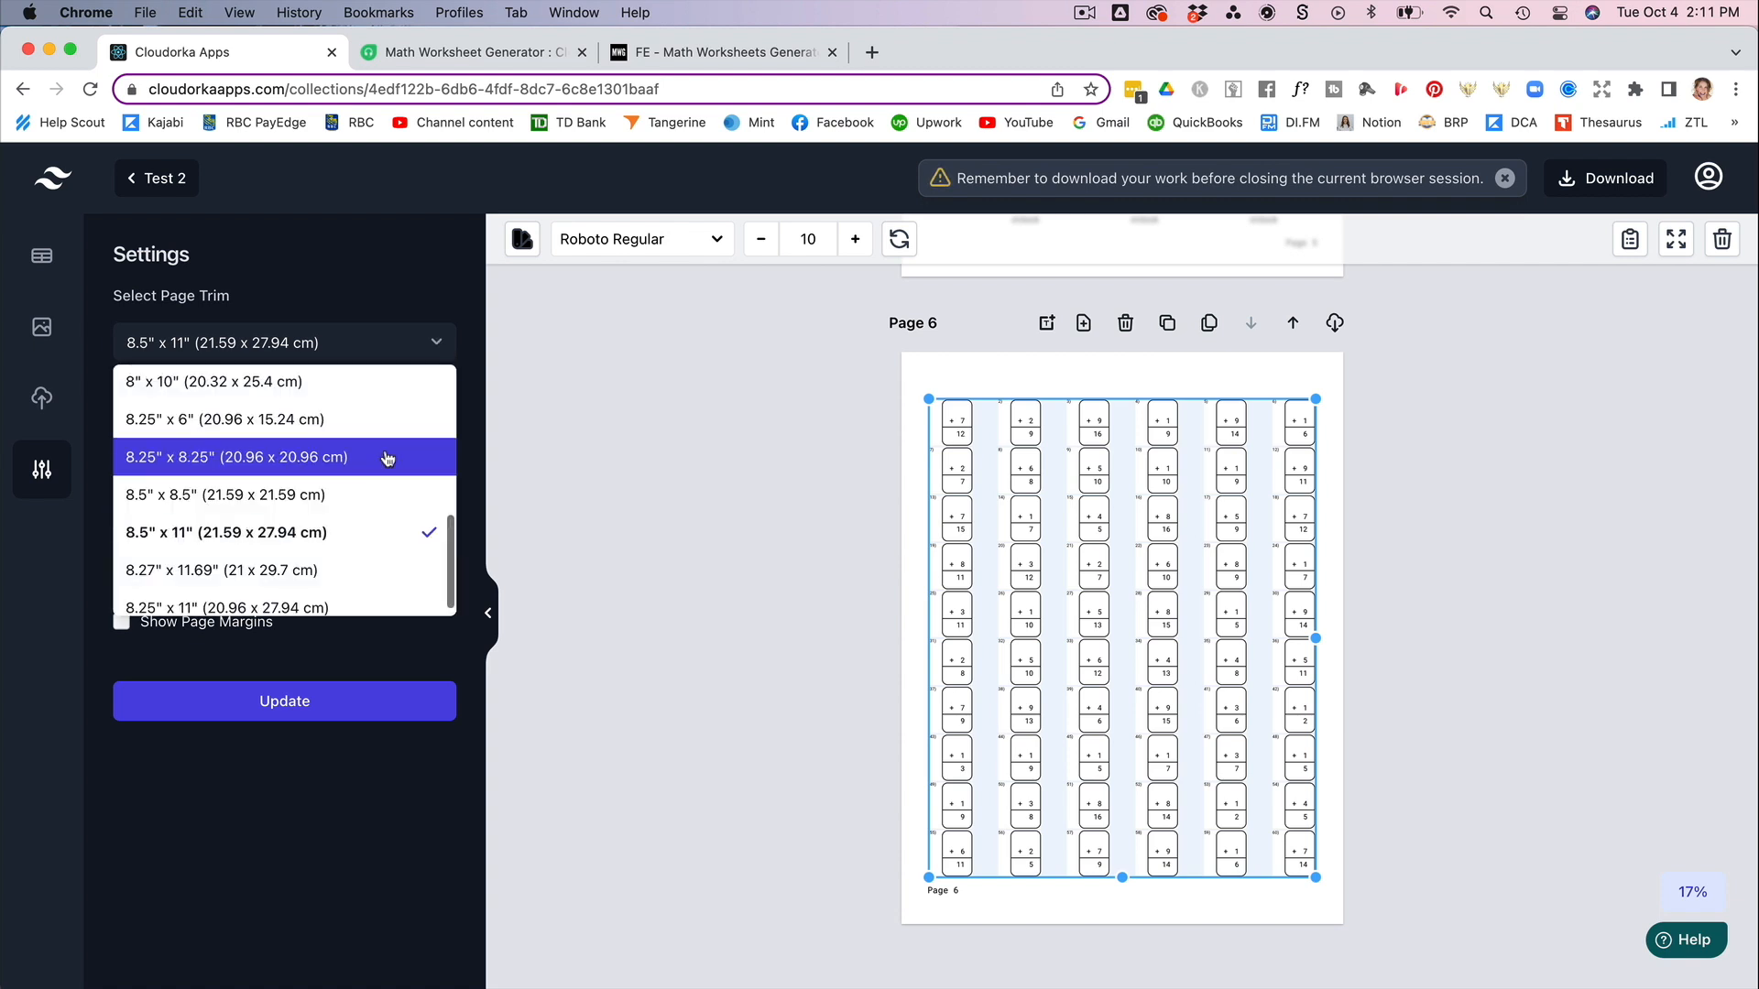
scroll(385, 456, "down", 8)
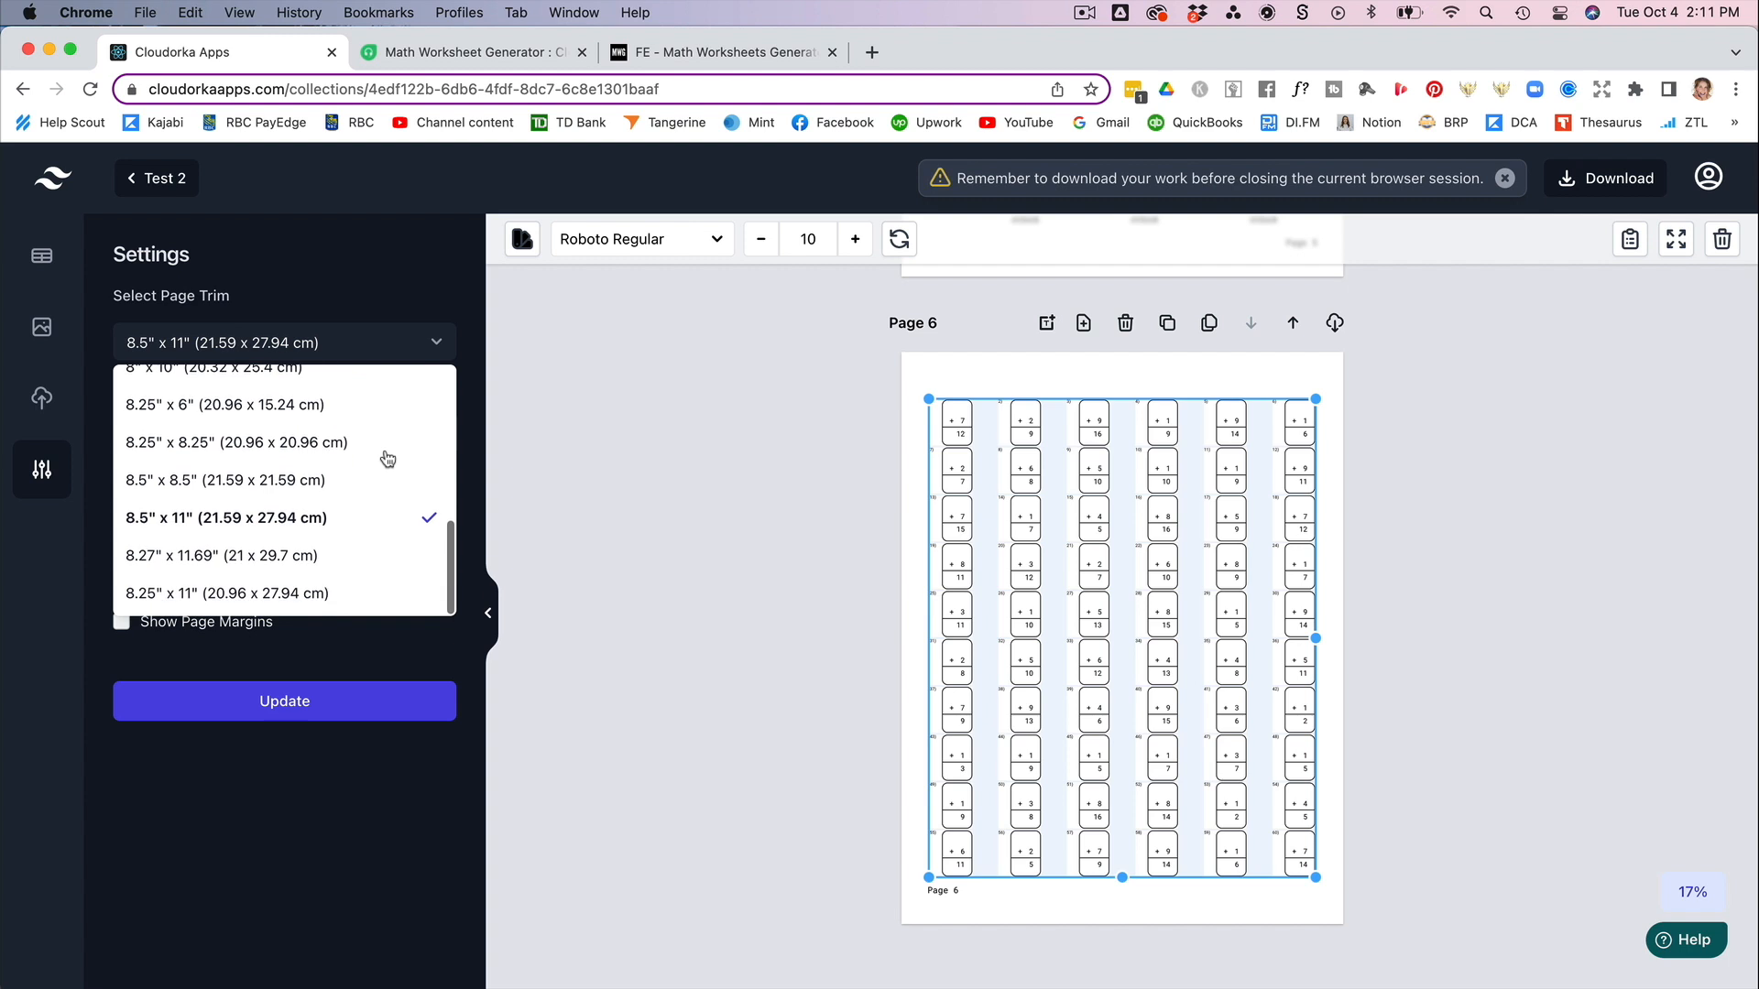
left_click(316, 516)
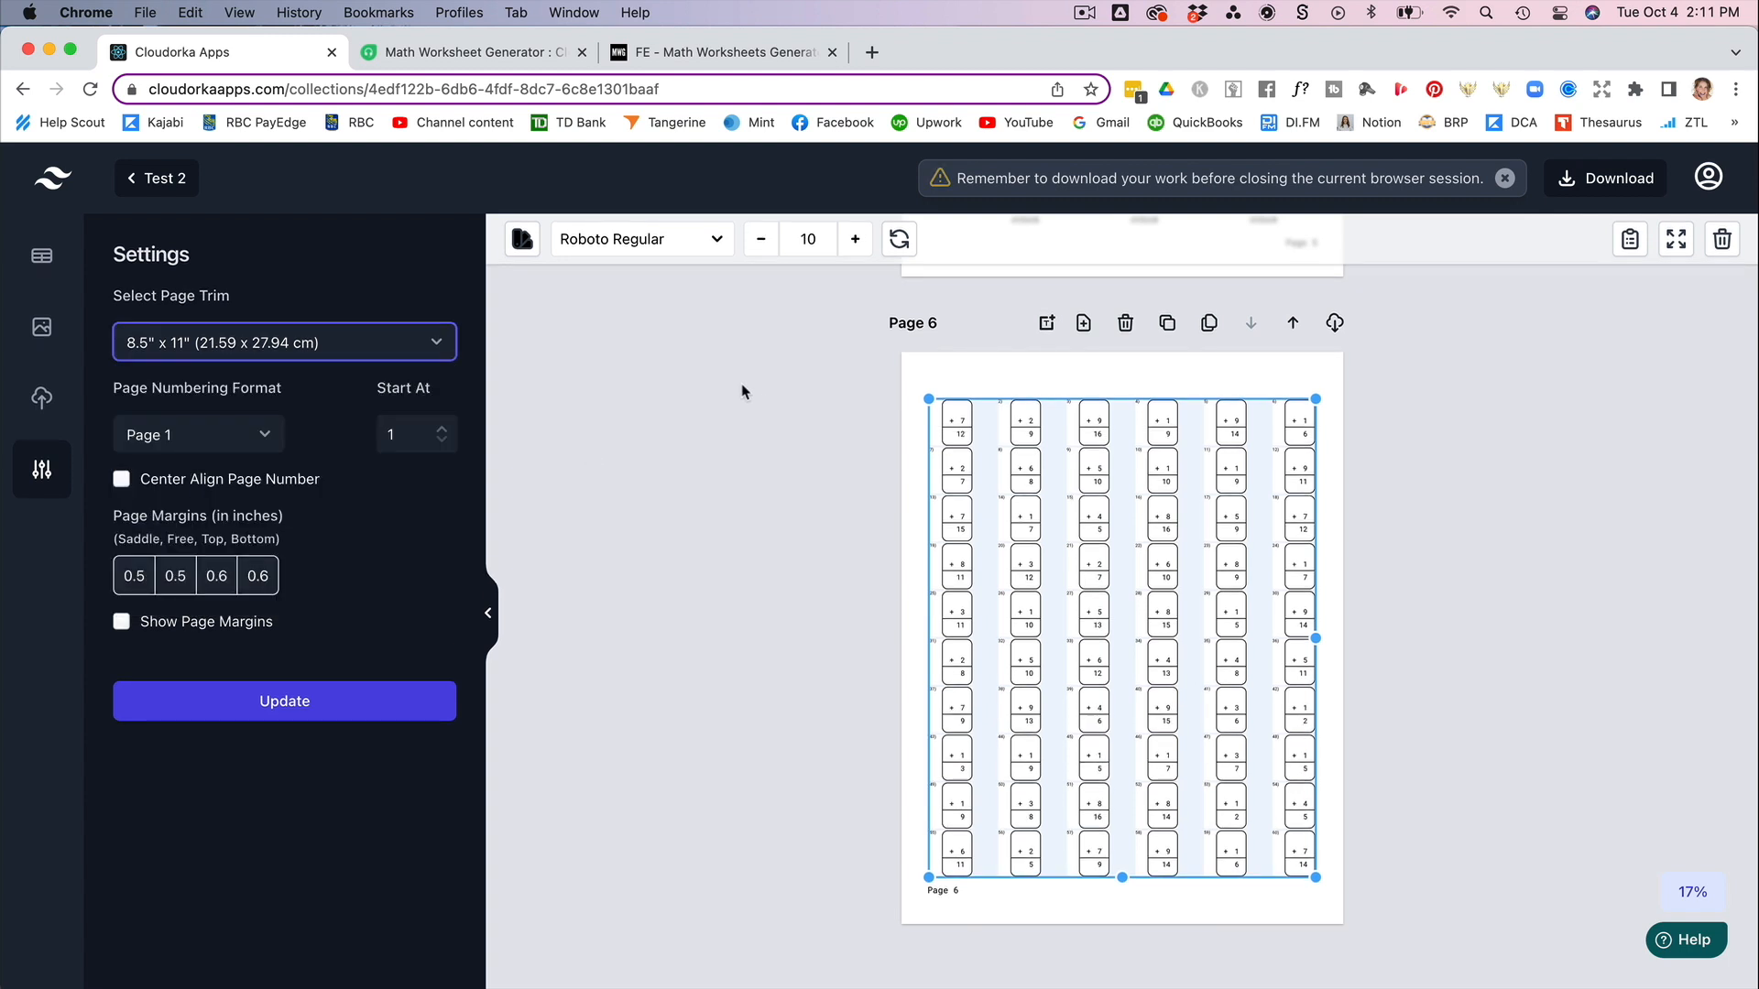
- Choose the Page 1 numbering format without center alignment, show the page margins and apply the collection settings
left_click(272, 437)
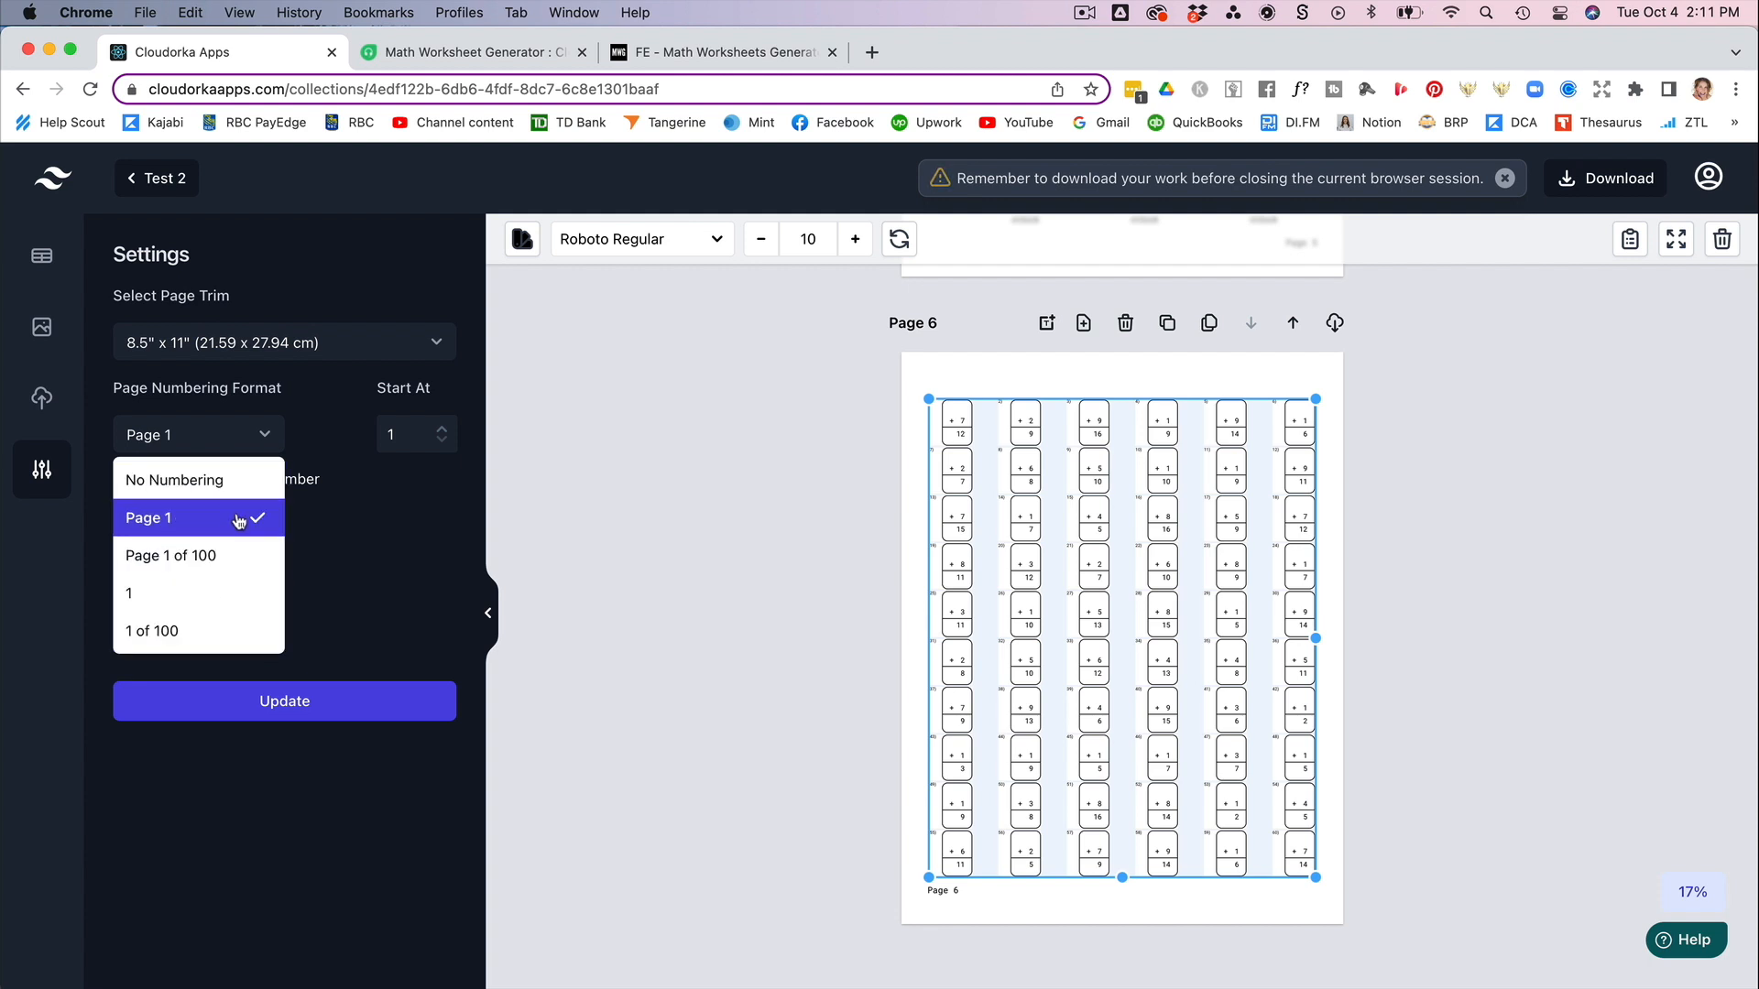
left_click(240, 521)
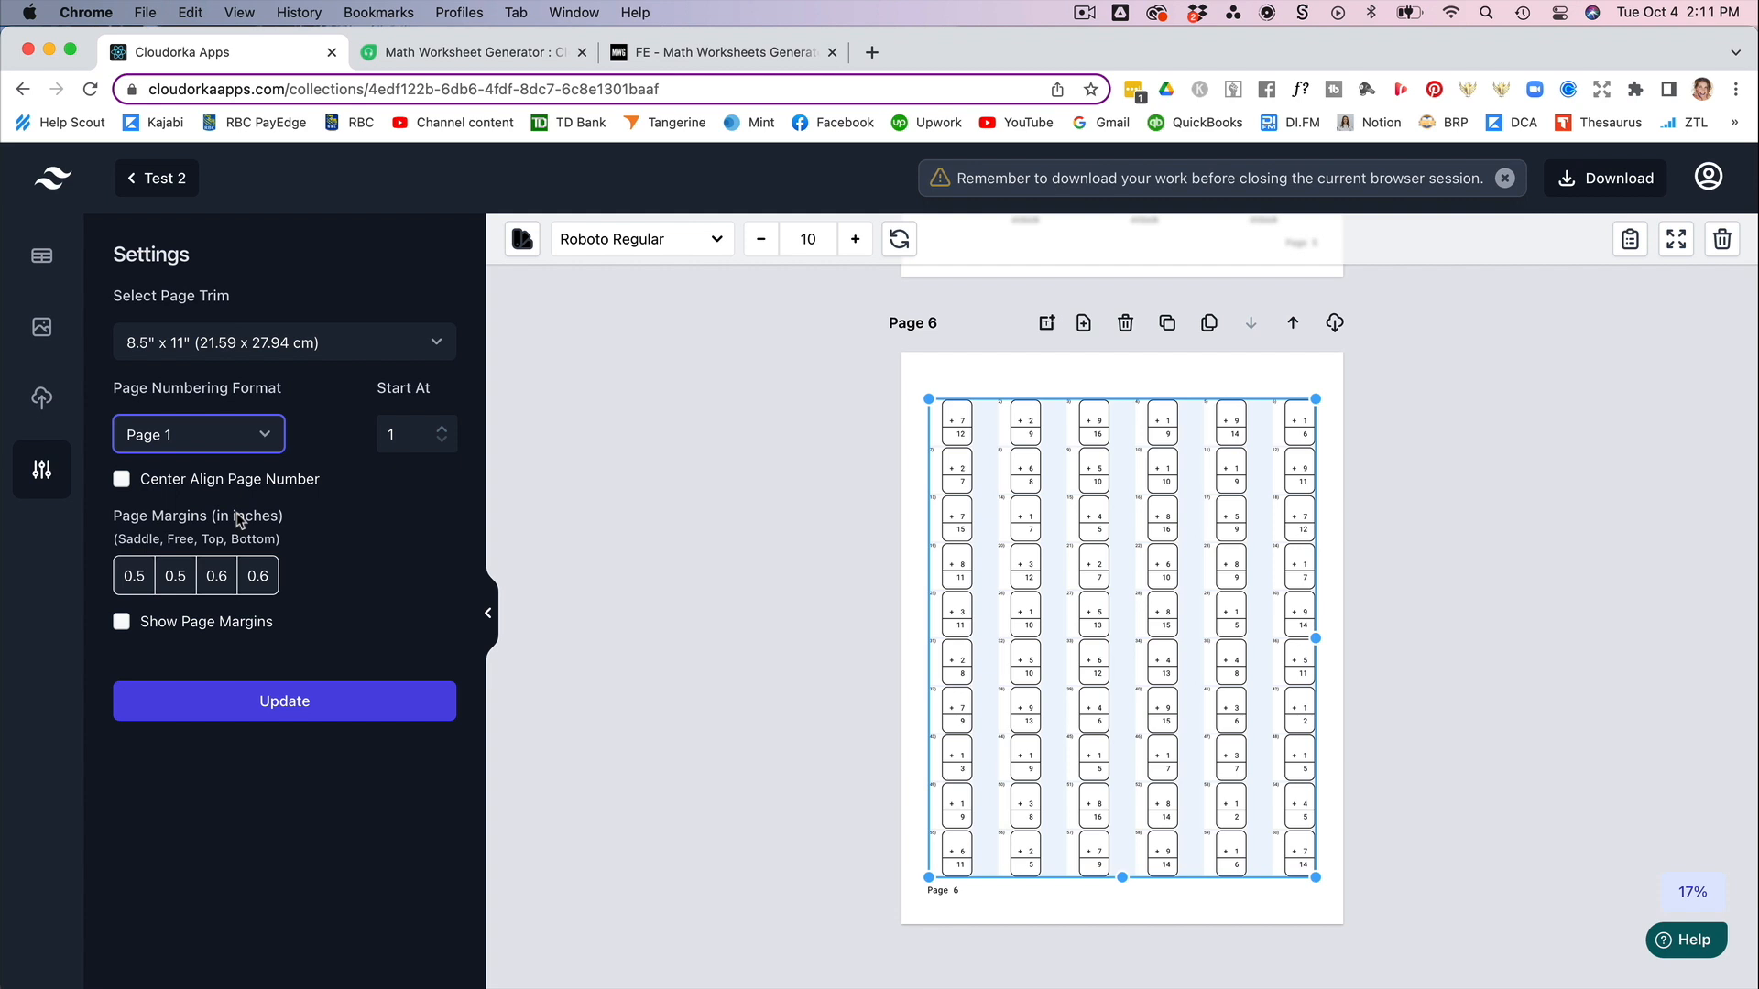
left_click(122, 481)
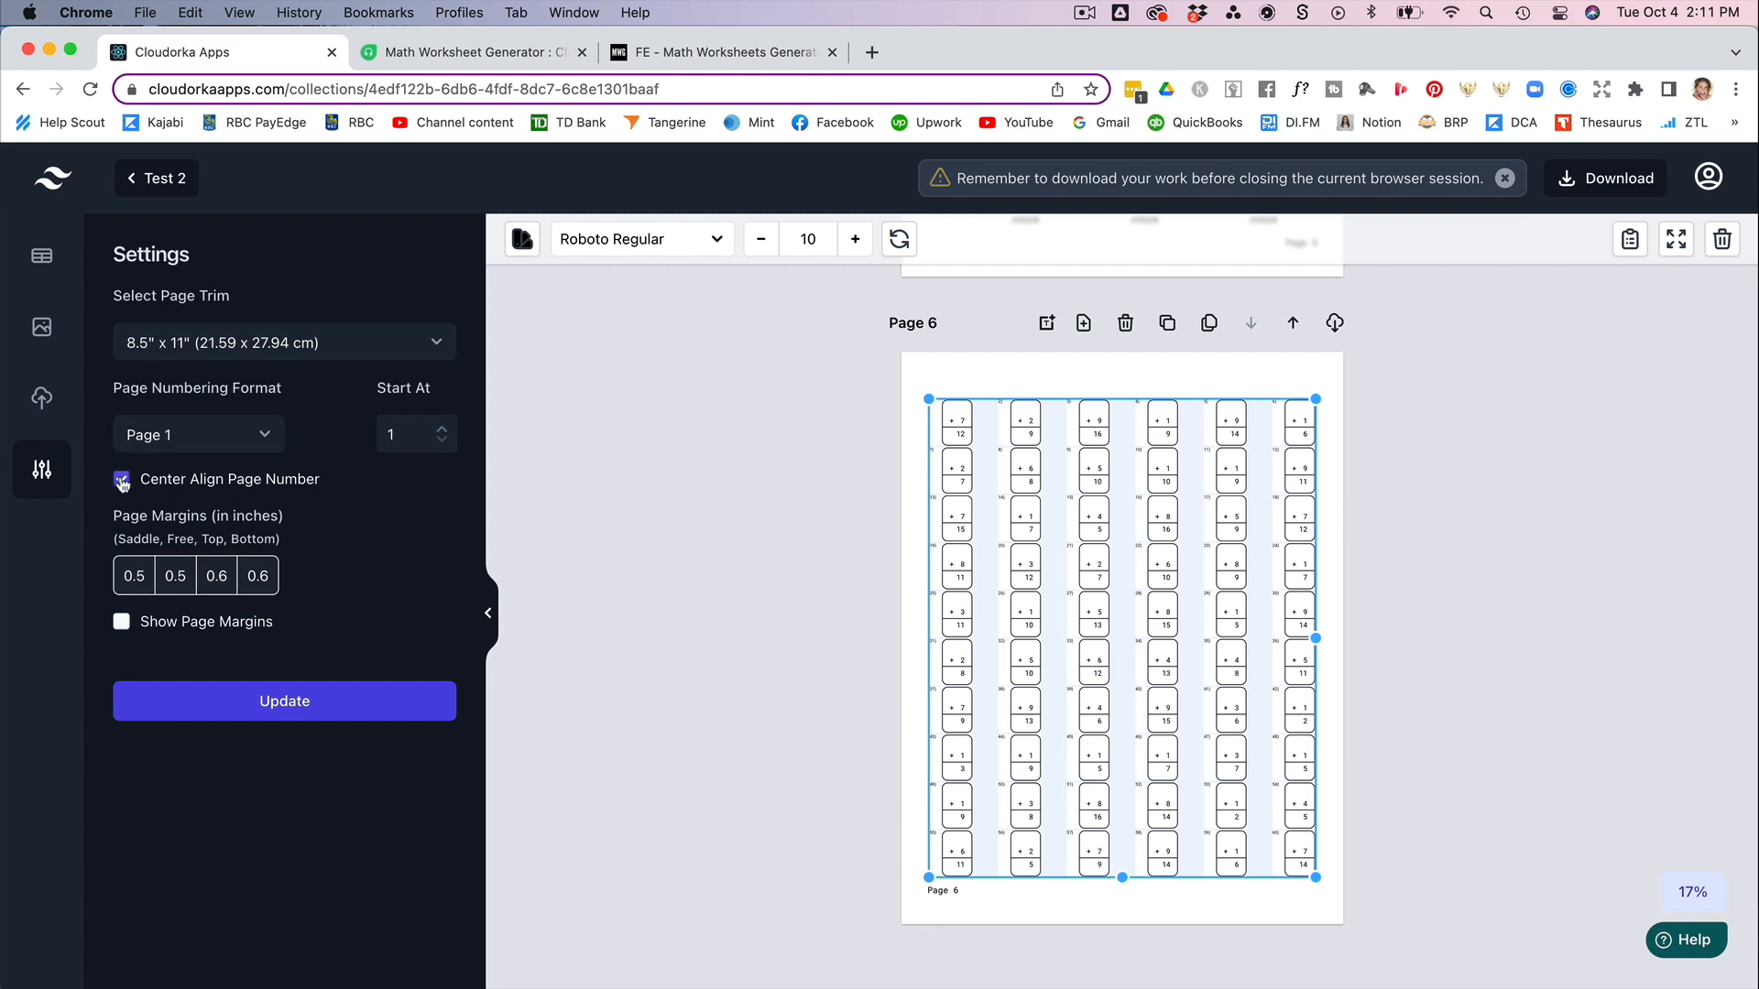
left_click(121, 481)
left_click(122, 622)
left_click(277, 705)
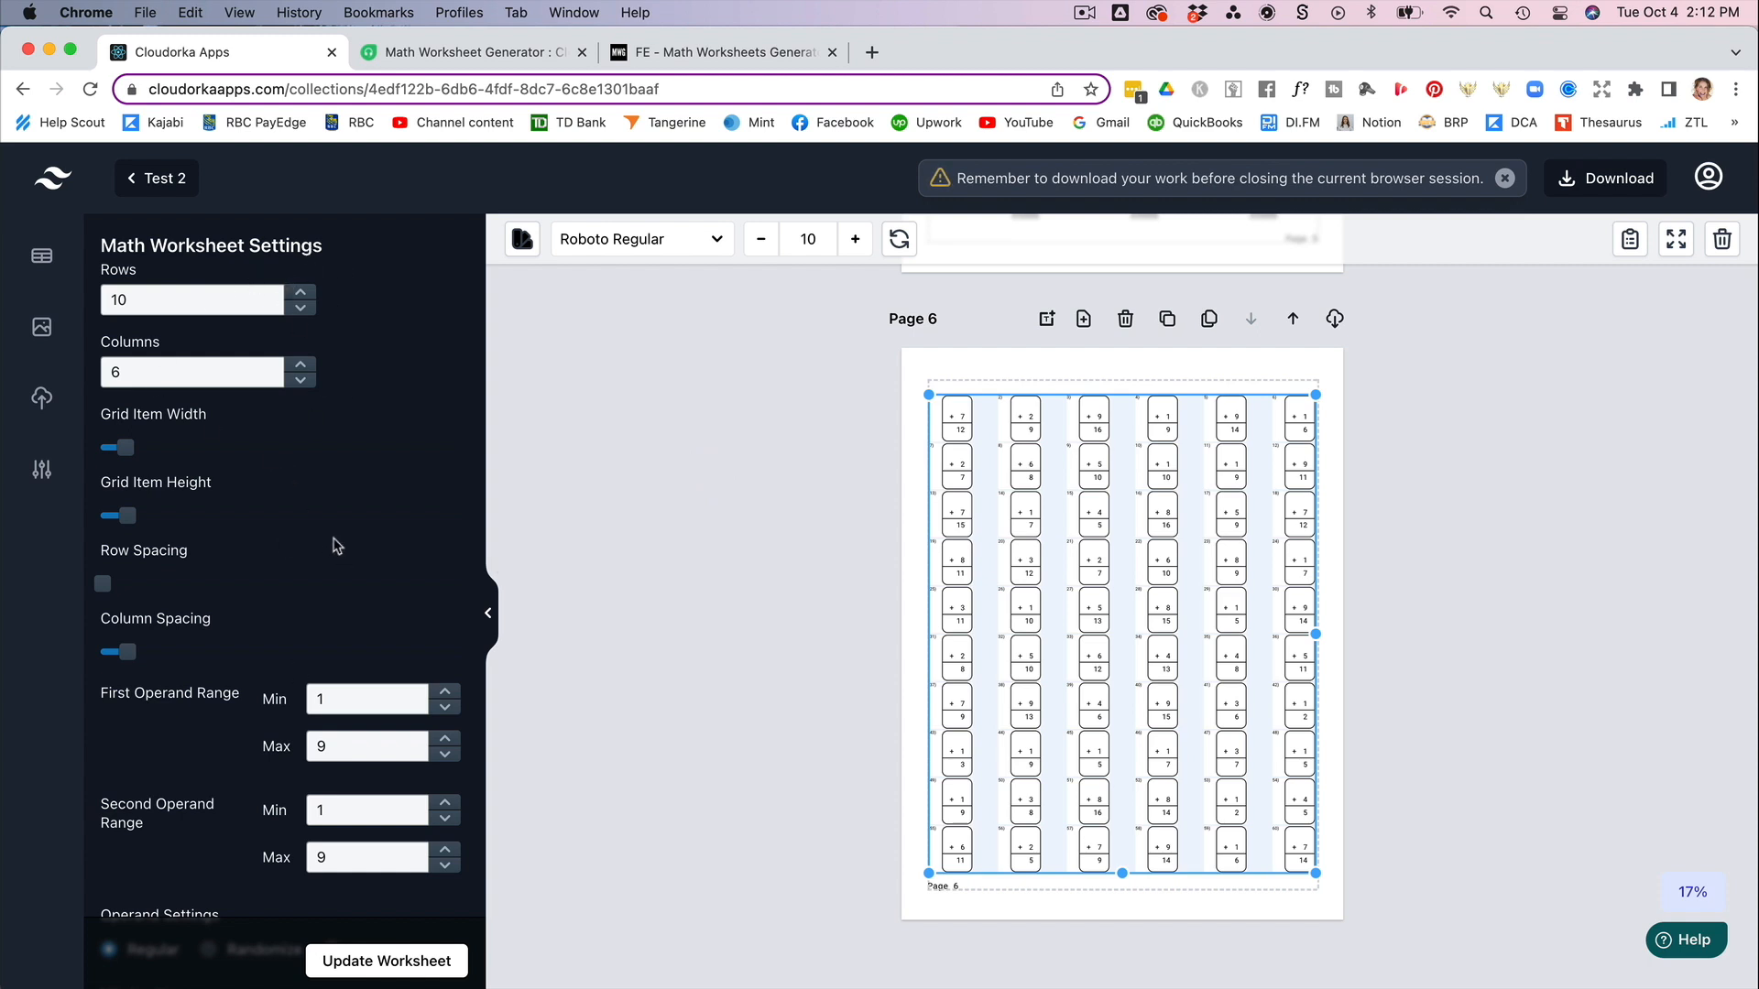
- Review the addition worksheet's settings, set its grid to 6 rows and 4 columns, and update the worksheet
scroll(216, 488, "down", 3)
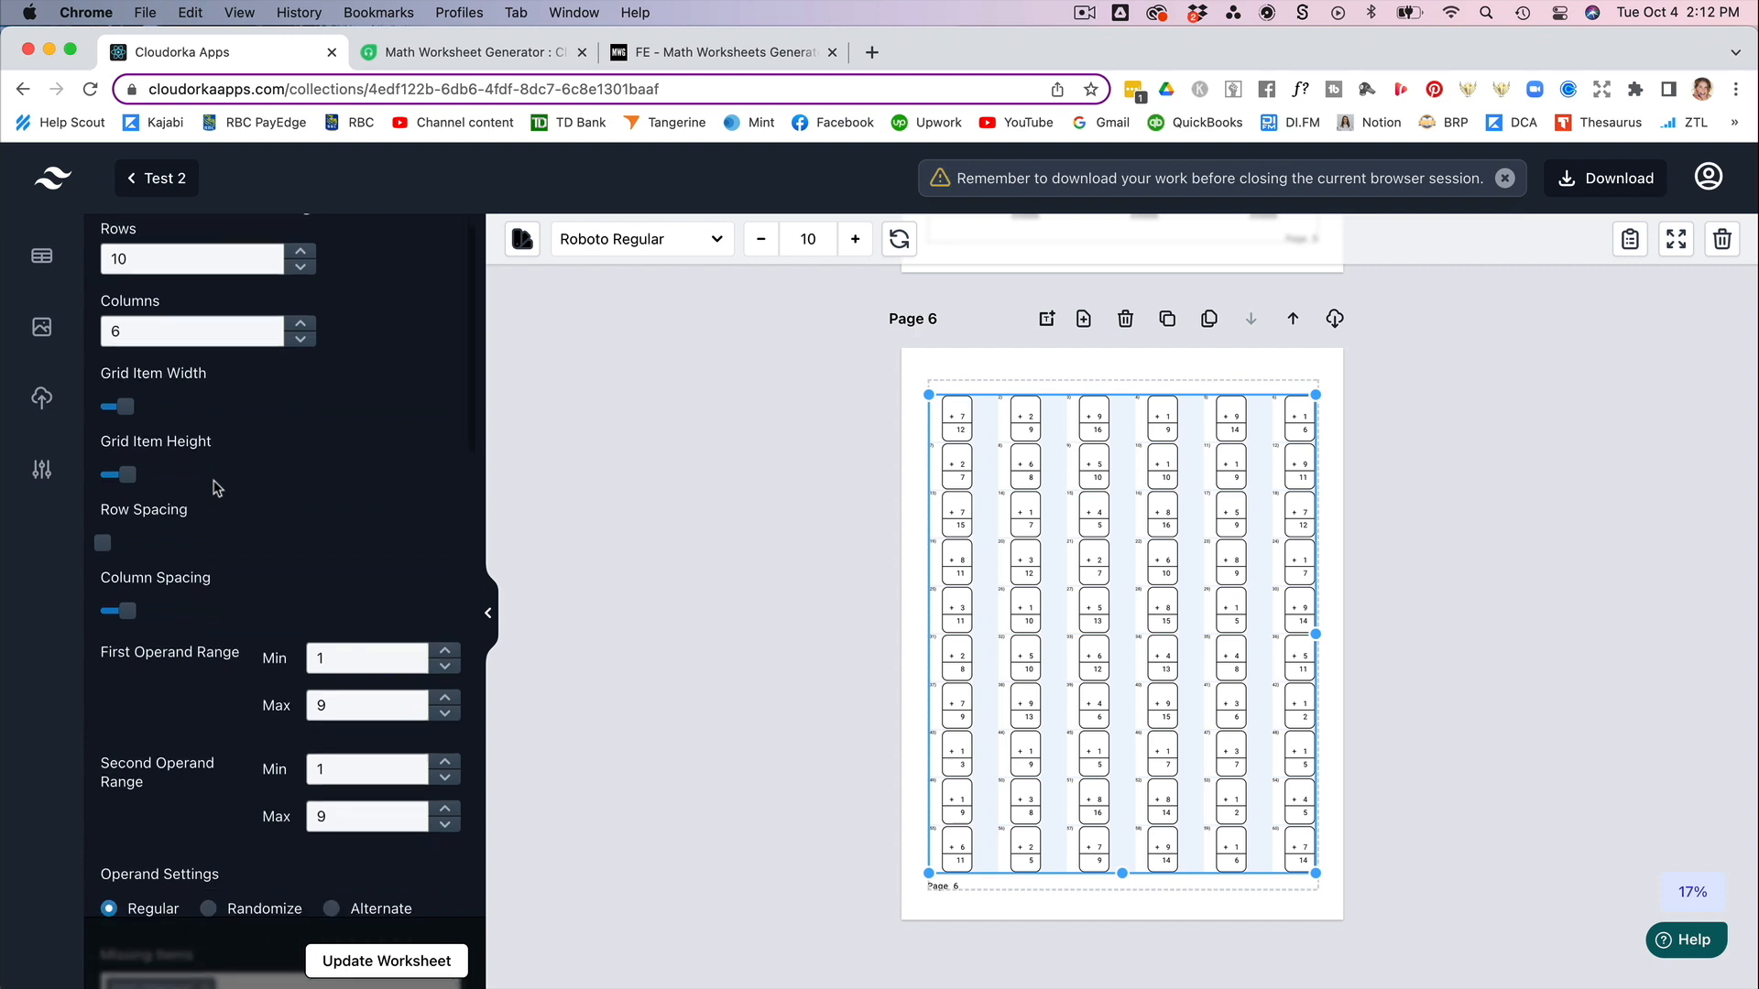
scroll(216, 489, "down", 1)
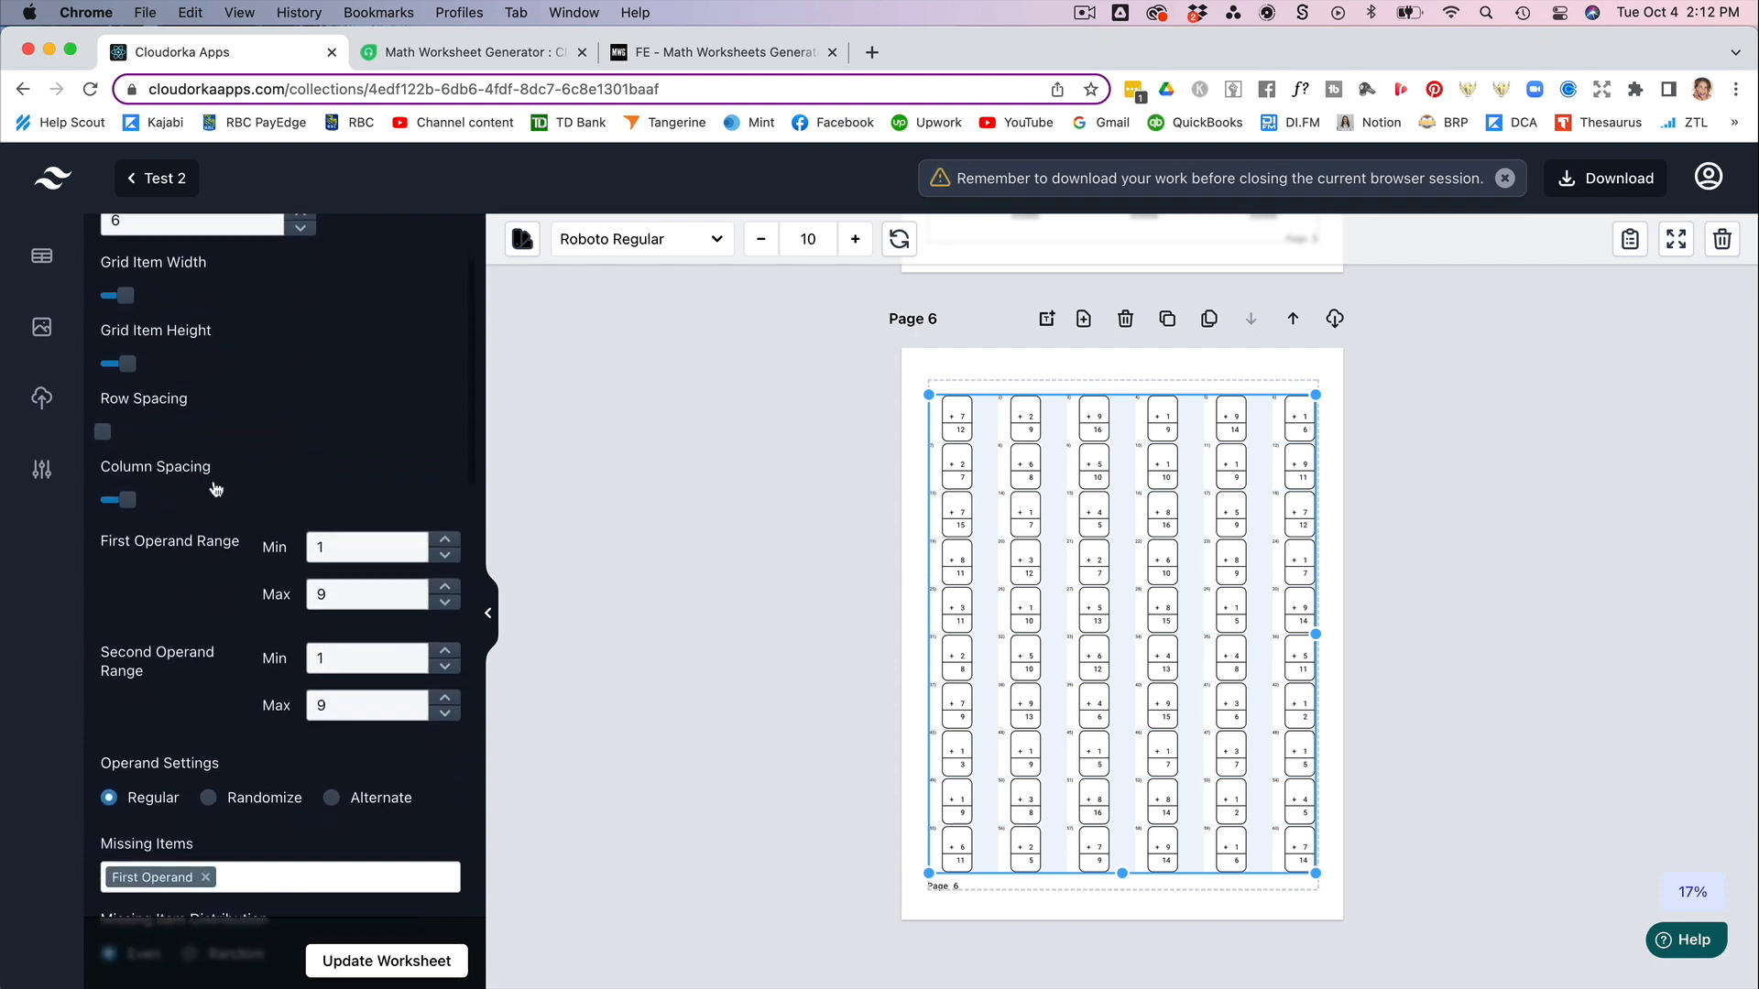
scroll(216, 488, "down", 11)
scroll(216, 488, "down", 20)
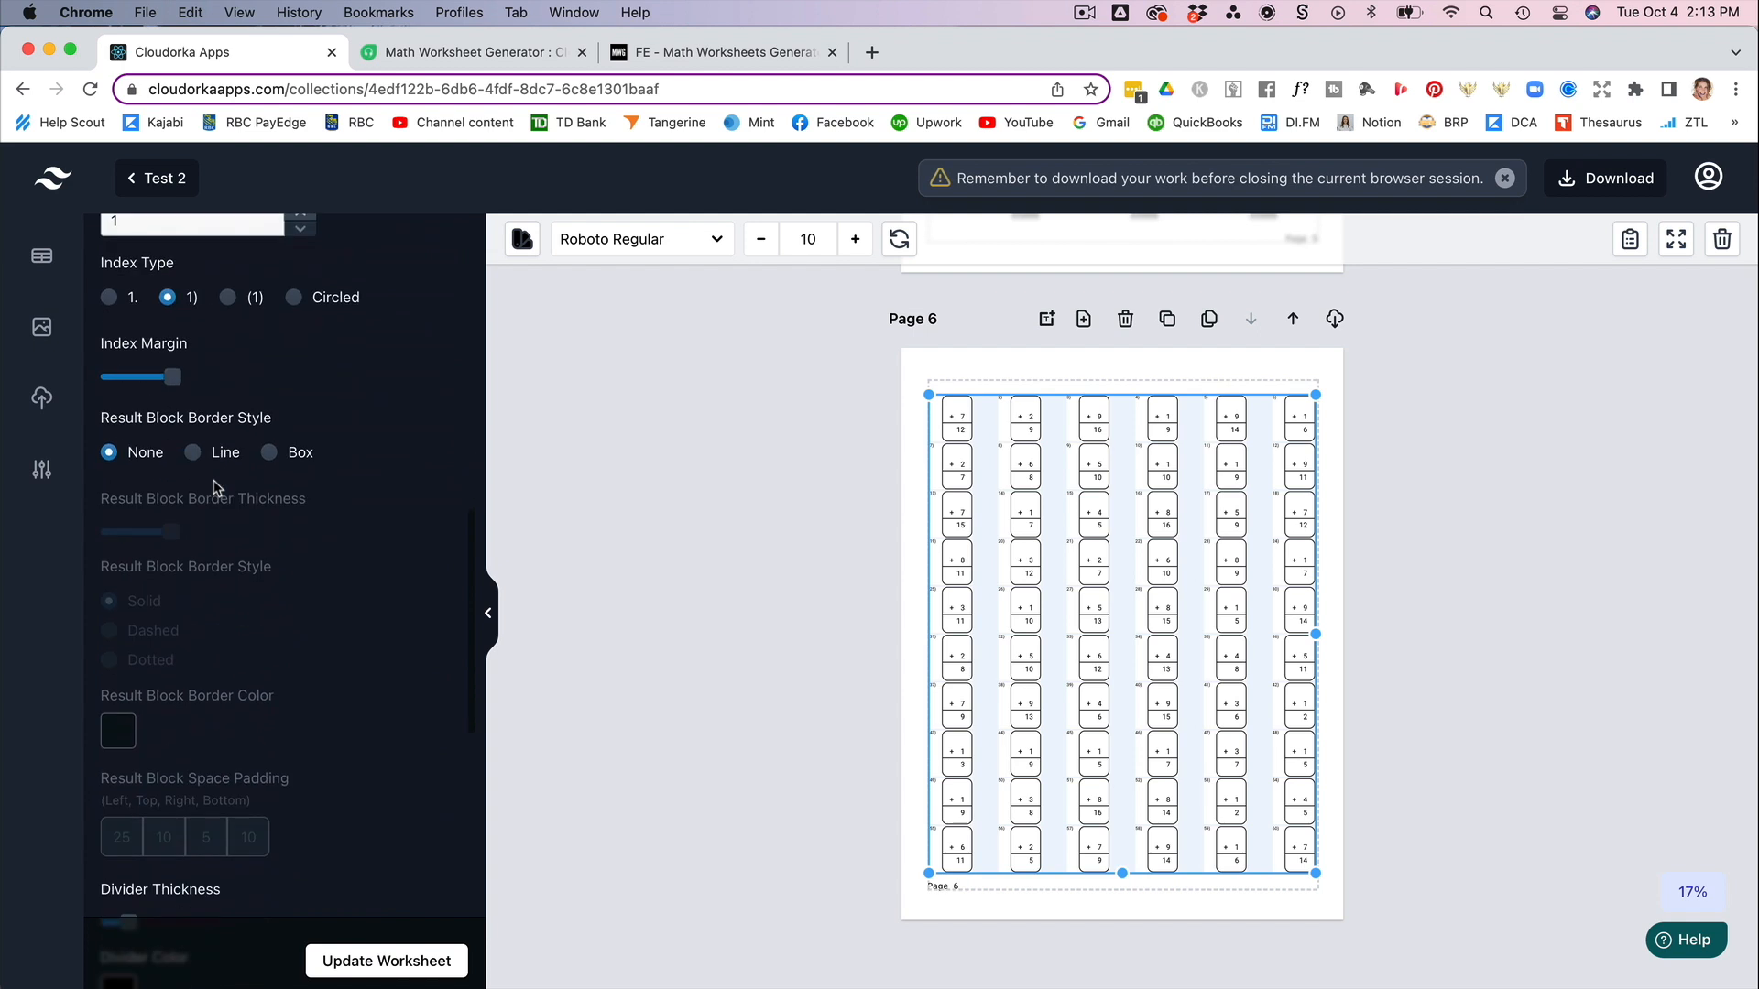
scroll(216, 488, "up", 20)
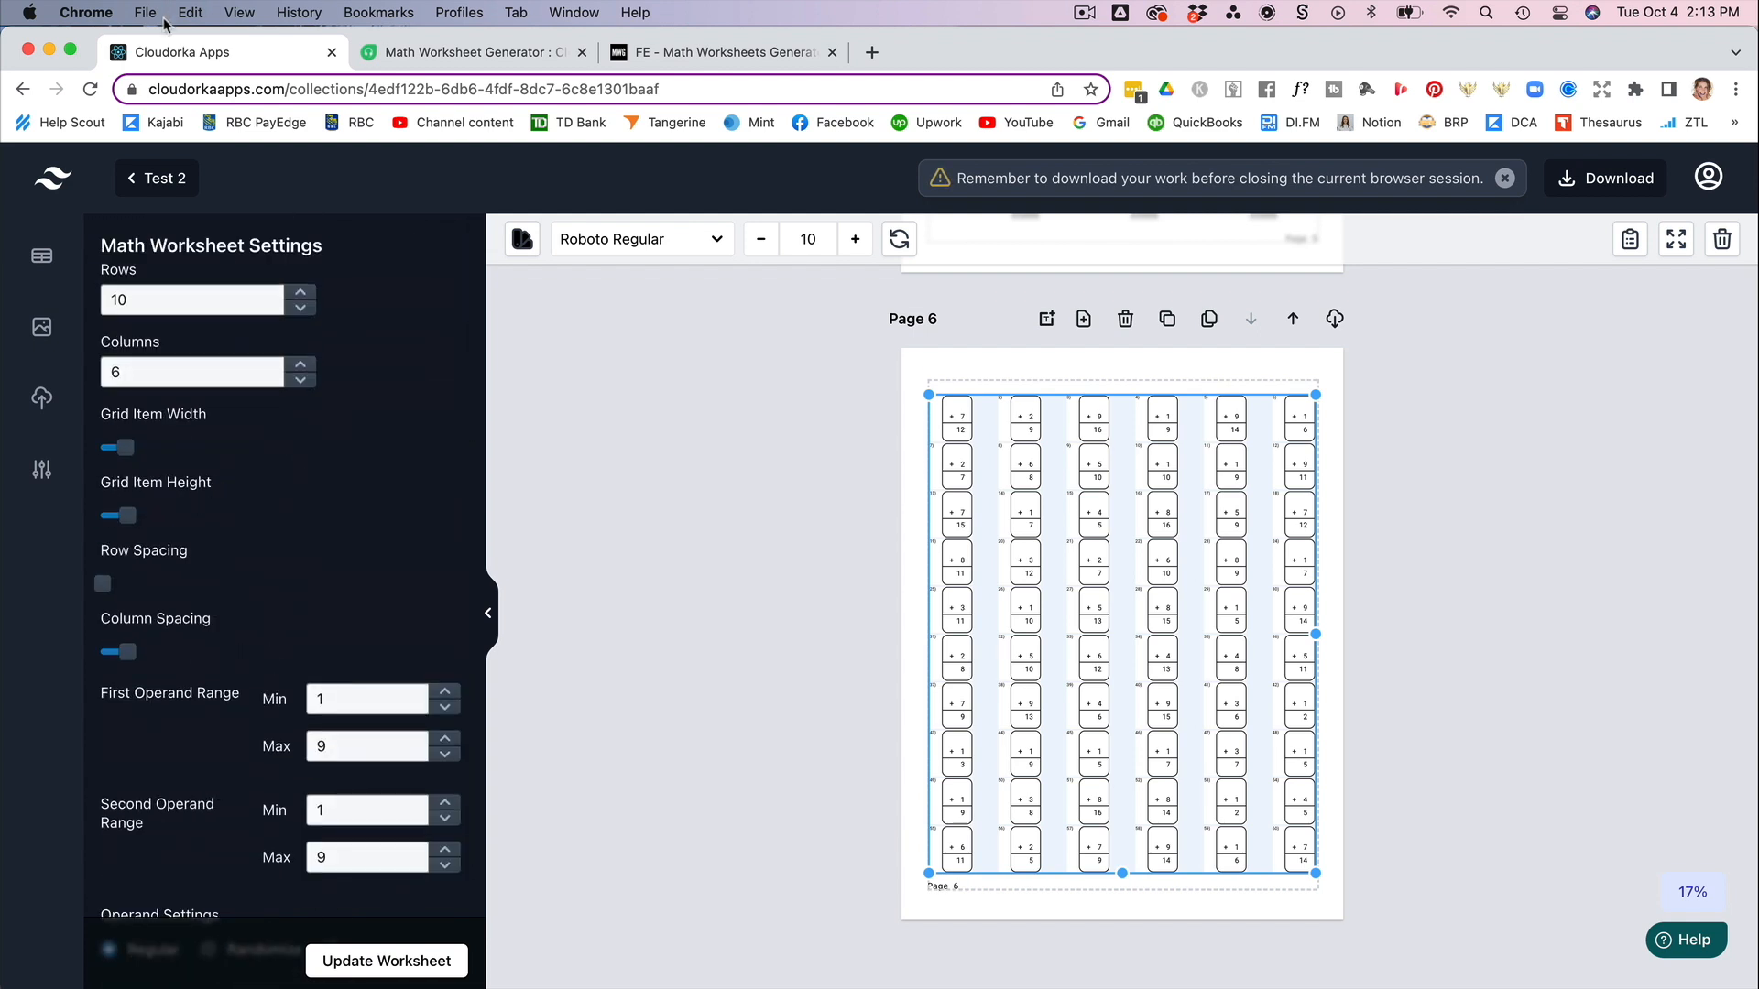
left_click(301, 310)
double_click(301, 310)
left_click(377, 962)
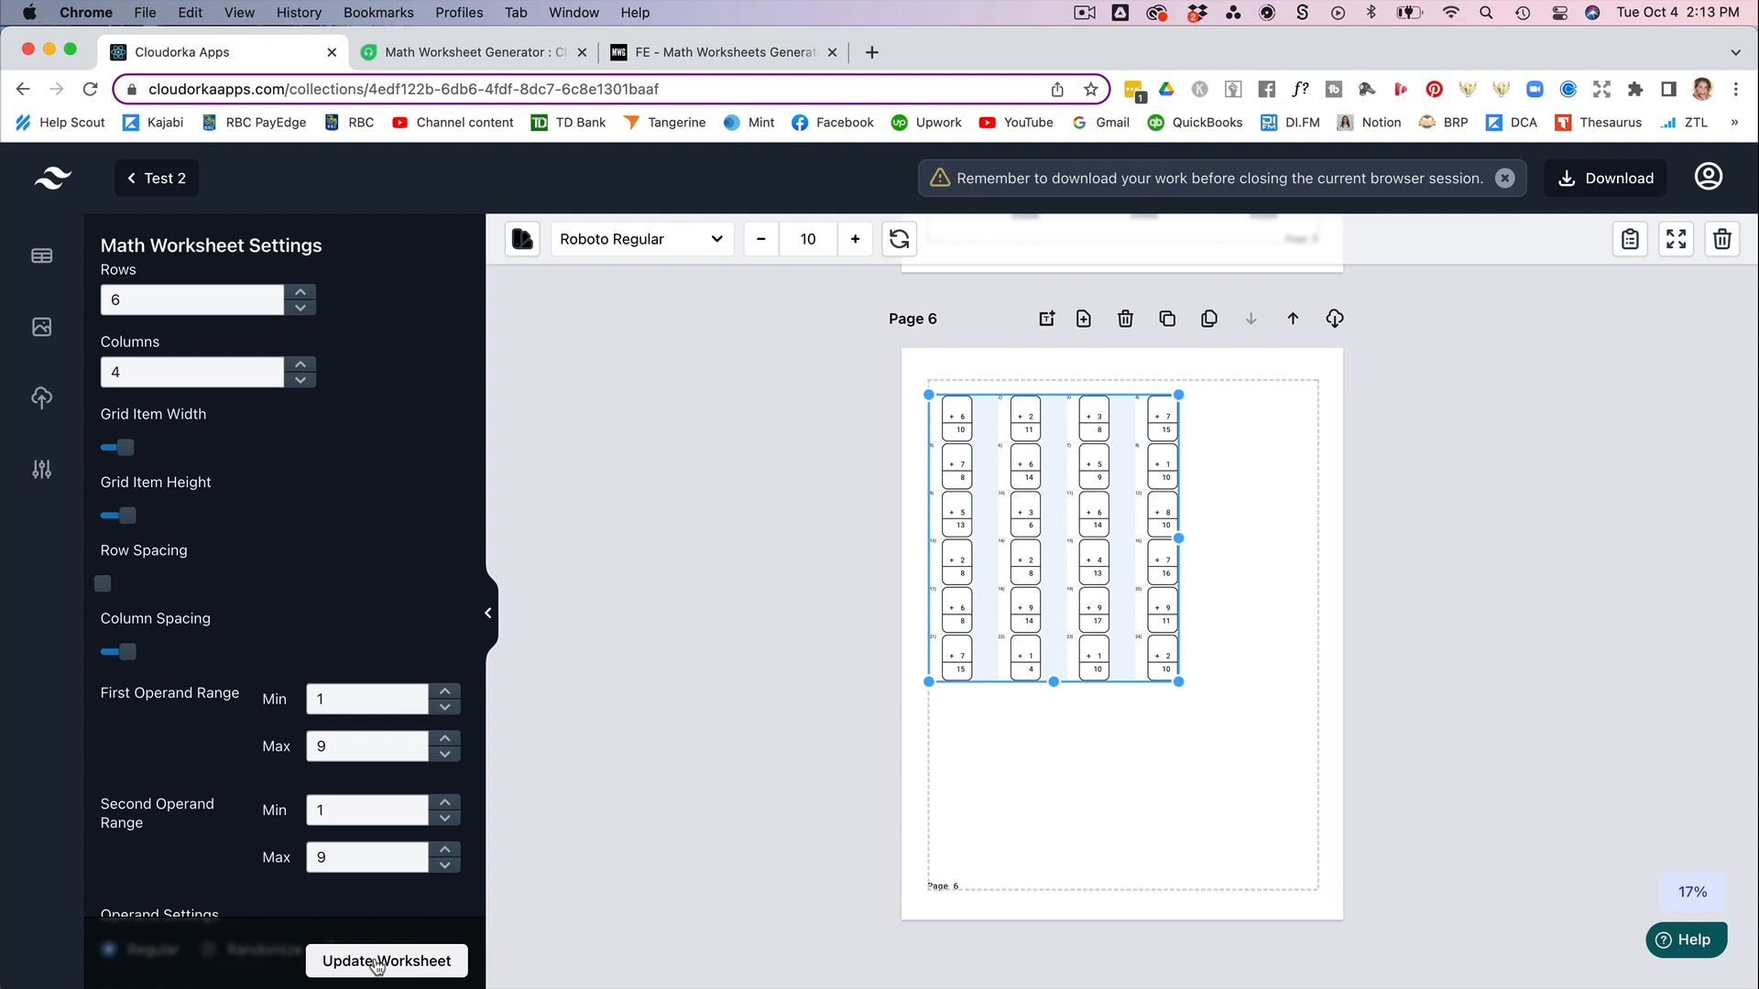
- Widen the worksheet's grid items, reduce their height and increase the row spacing to spread the problems over the page
mouse_move(124, 451)
left_mouse_down()
mouse_move(145, 450)
mouse_move(119, 456)
left_mouse_up()
mouse_move(134, 519)
left_mouse_down()
mouse_move(151, 519)
mouse_move(116, 518)
left_mouse_up()
left_click_drag(104, 584, 131, 587)
scroll(131, 587, "down", 3)
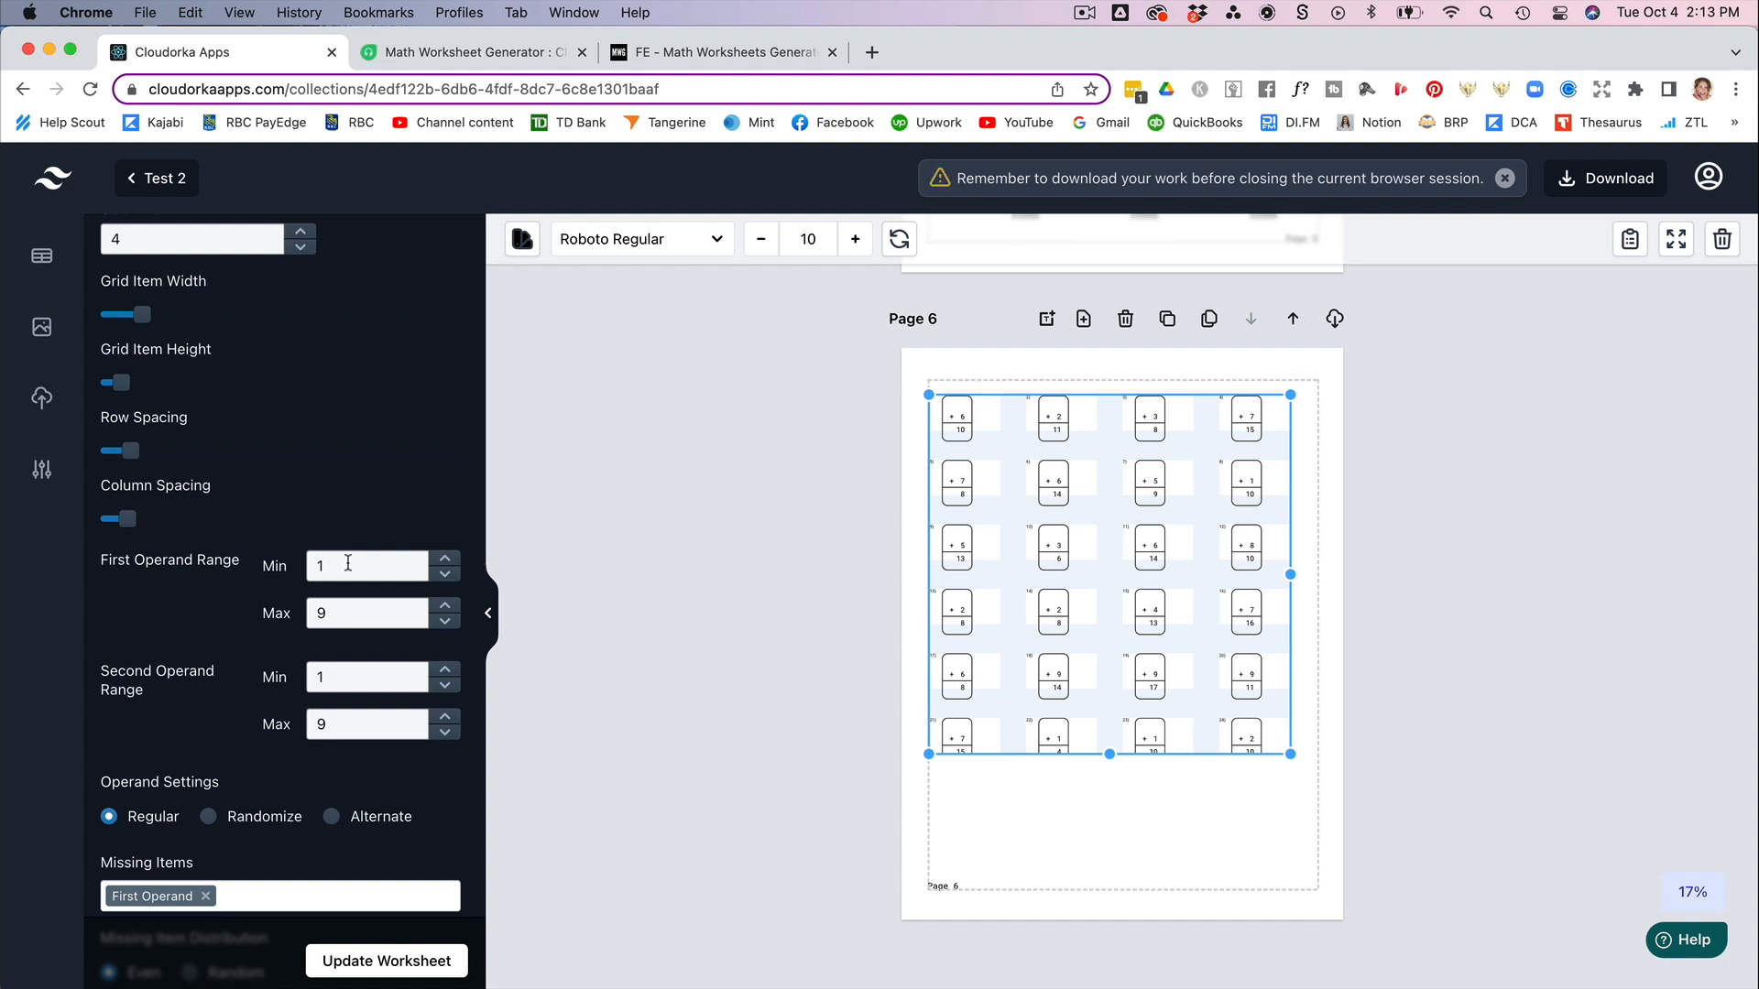
- Set the maximum of both the first and second operand ranges to 25 and update the worksheet
left_click(446, 607)
left_click(445, 607)
left_click(445, 606)
left_click(445, 606)
left_click(446, 607)
left_click(445, 607)
left_click(445, 606)
left_click(445, 717)
left_click(445, 717)
left_click(445, 718)
left_click(445, 717)
left_click(446, 718)
left_click(445, 717)
left_click(445, 717)
left_click(446, 717)
left_click(445, 718)
left_click(445, 717)
left_click(445, 717)
left_click(446, 718)
left_click(445, 717)
left_click(445, 718)
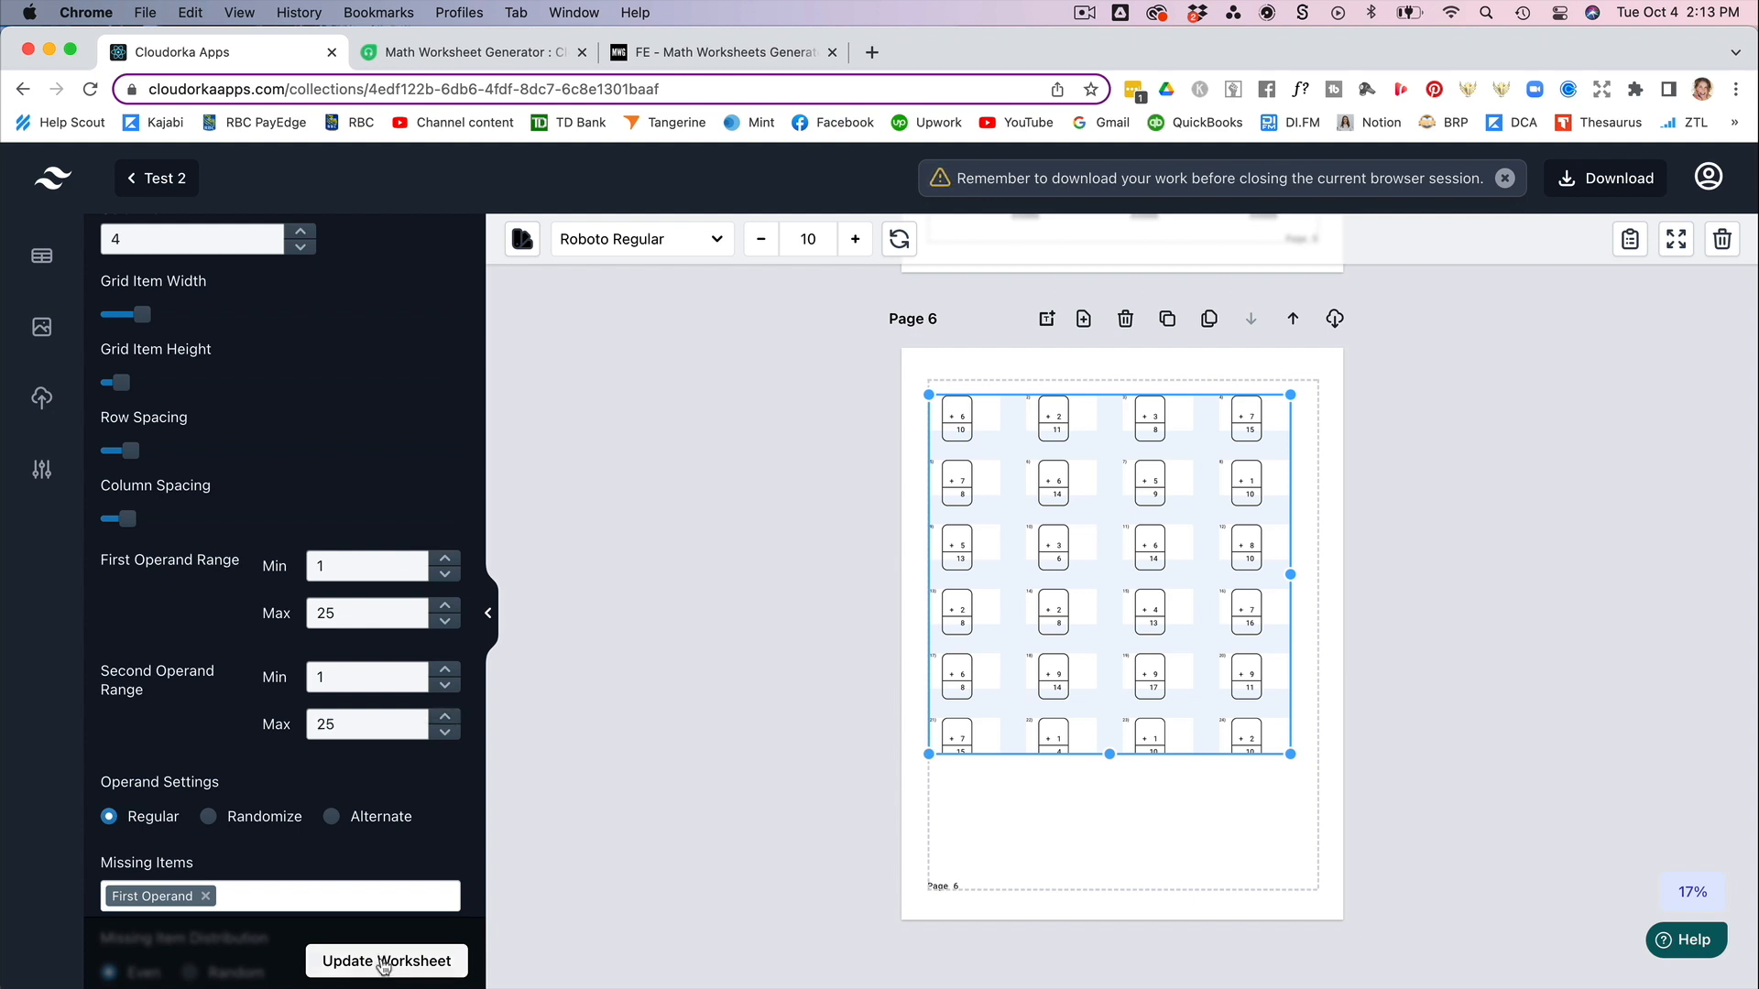
left_click(384, 962)
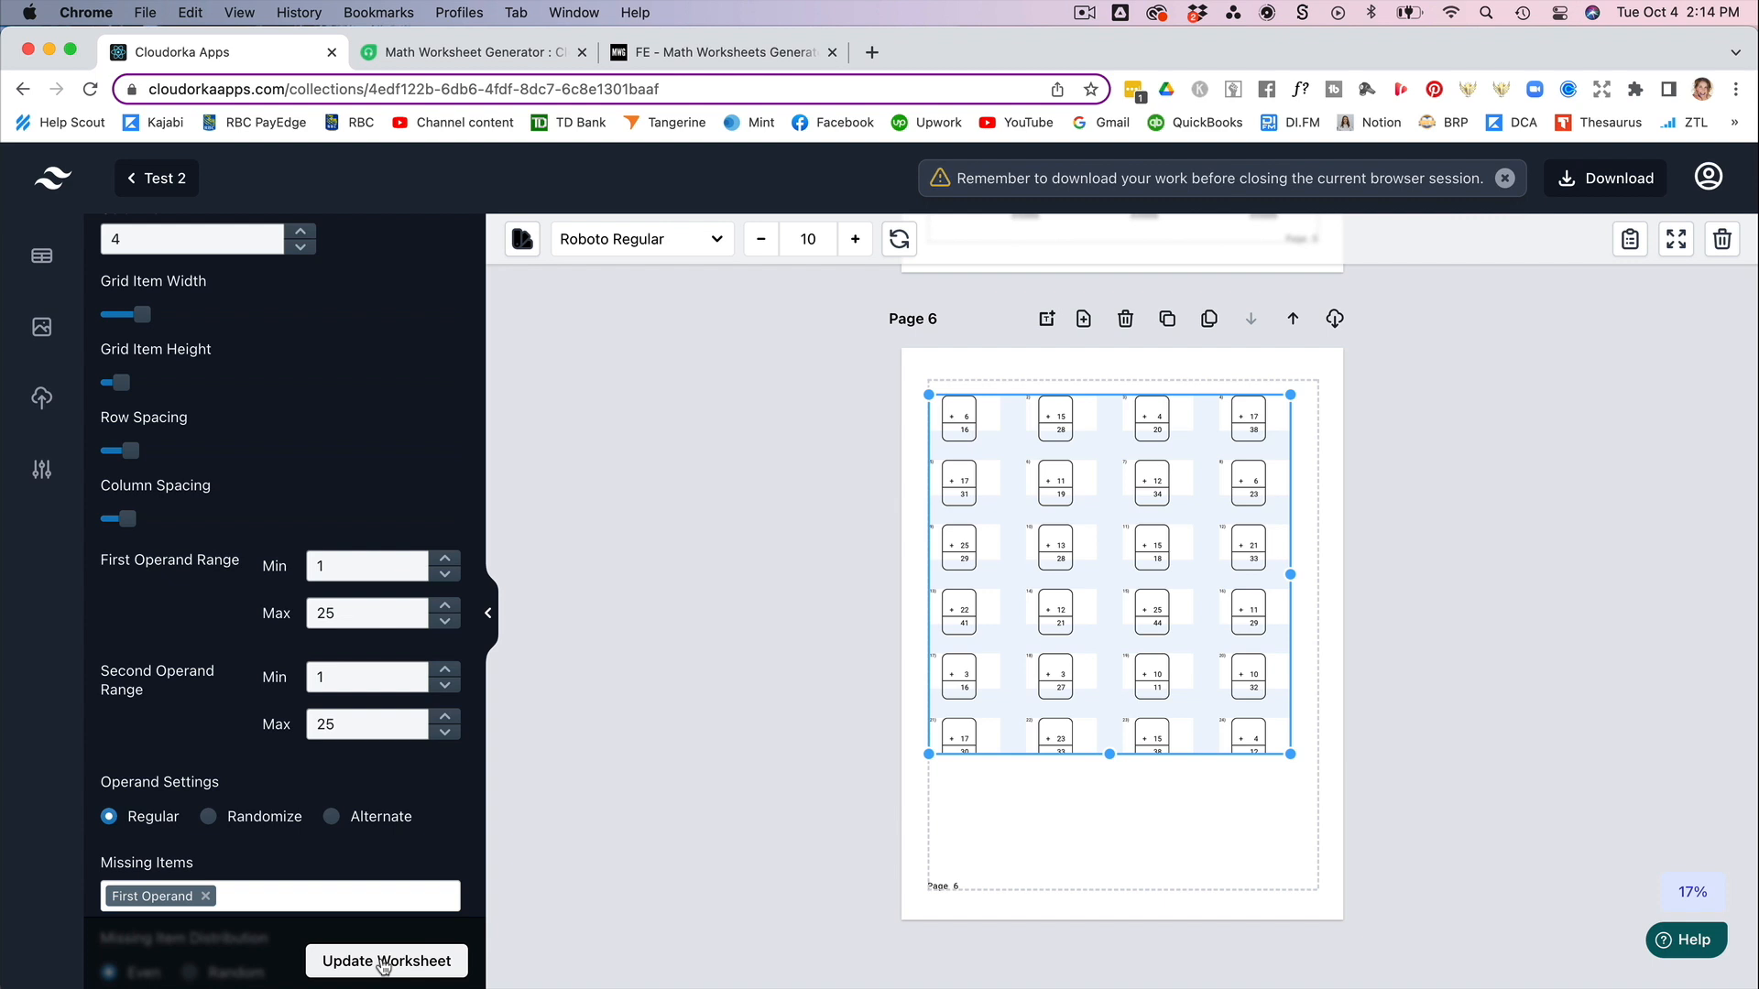
- Turn off the problem index on the addition worksheet and update it
scroll(384, 765, "down", 5)
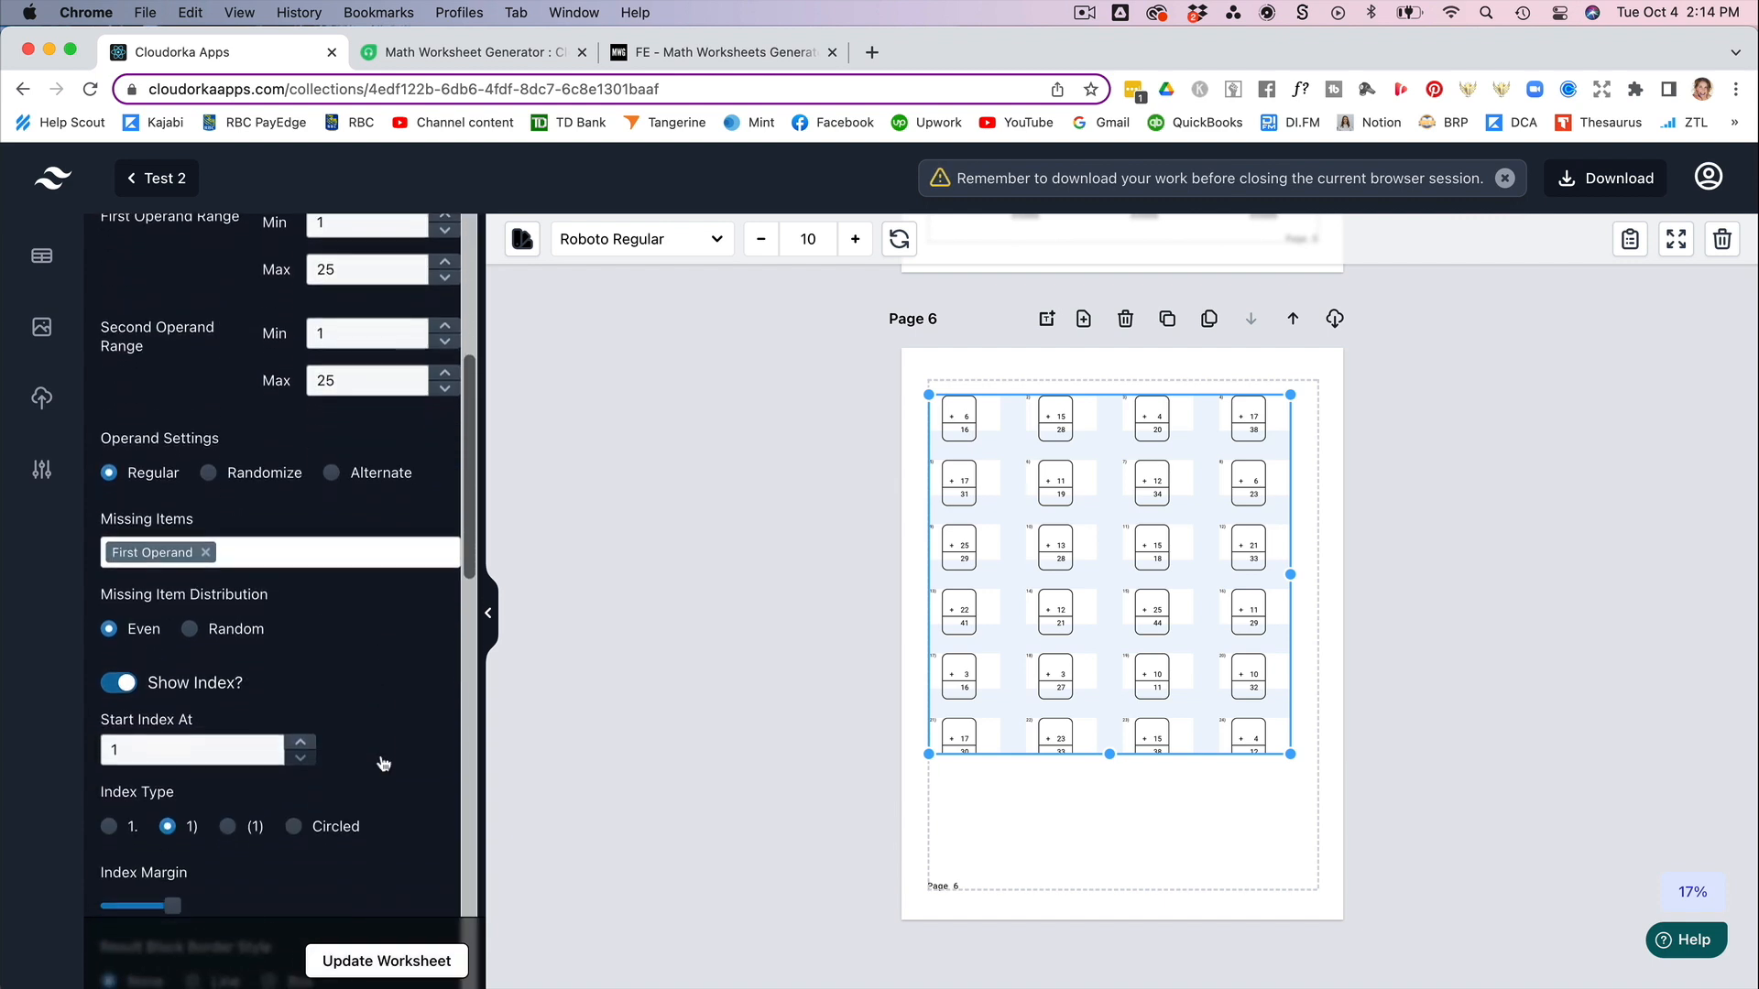
scroll(384, 765, "down", 1)
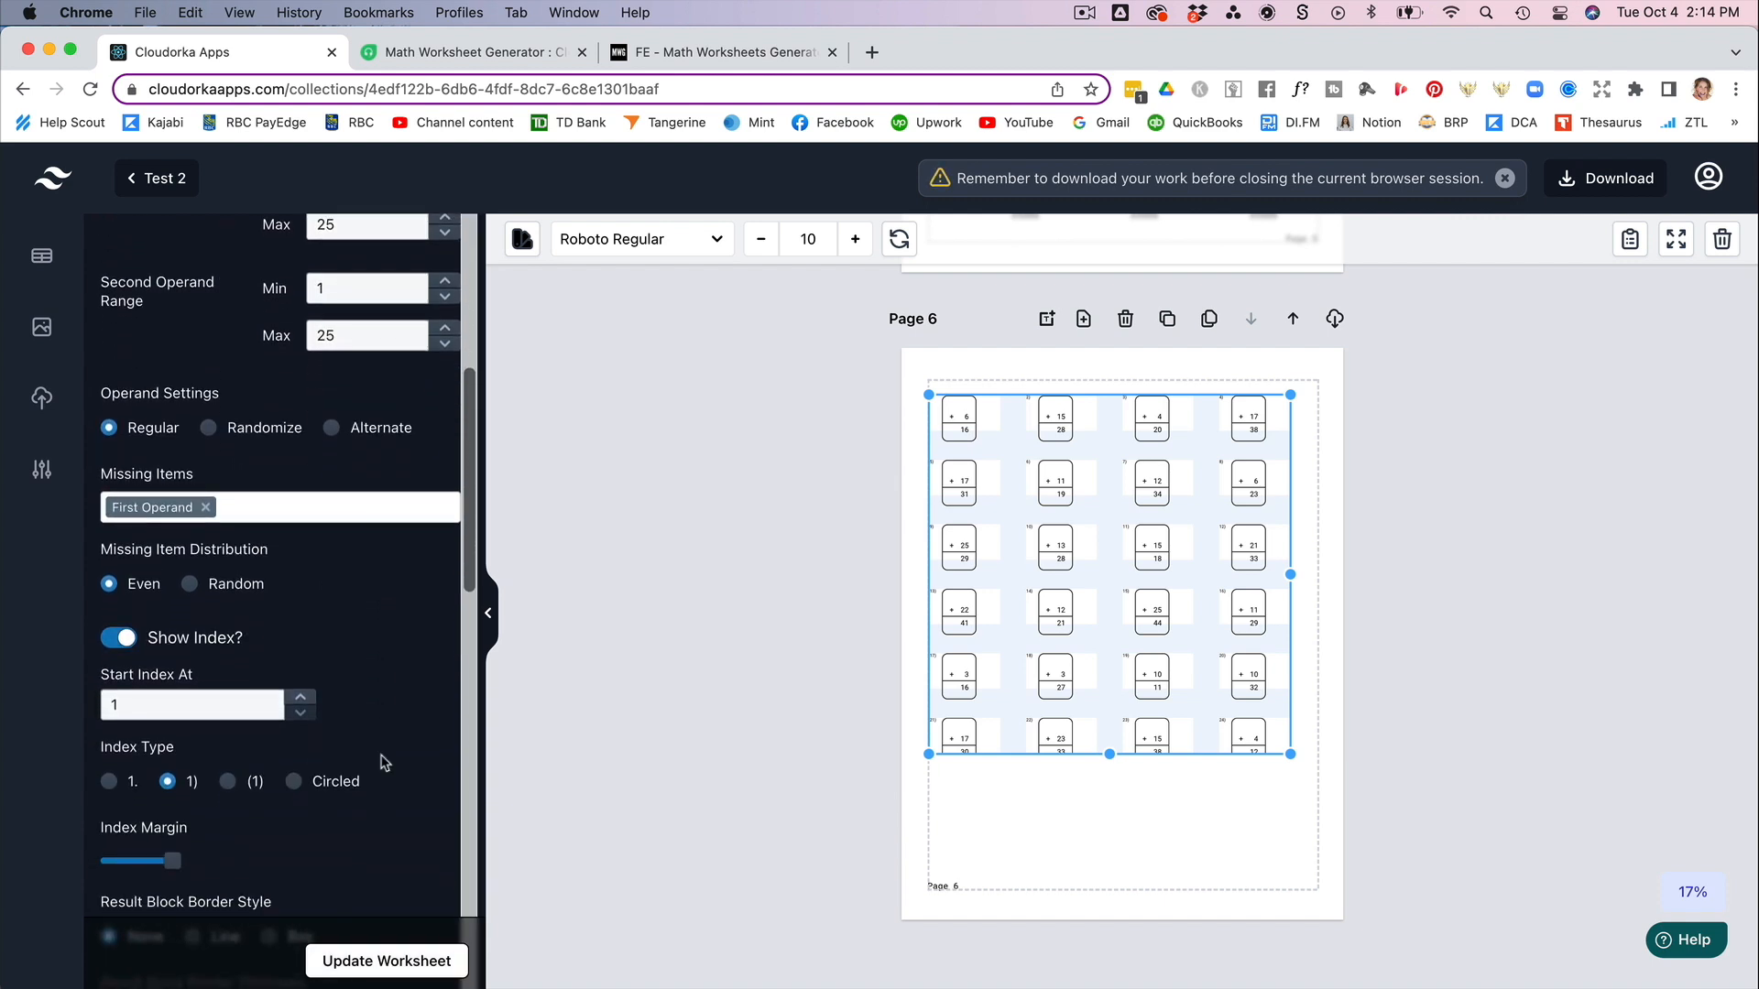
scroll(384, 763, "down", 1)
scroll(384, 765, "down", 1)
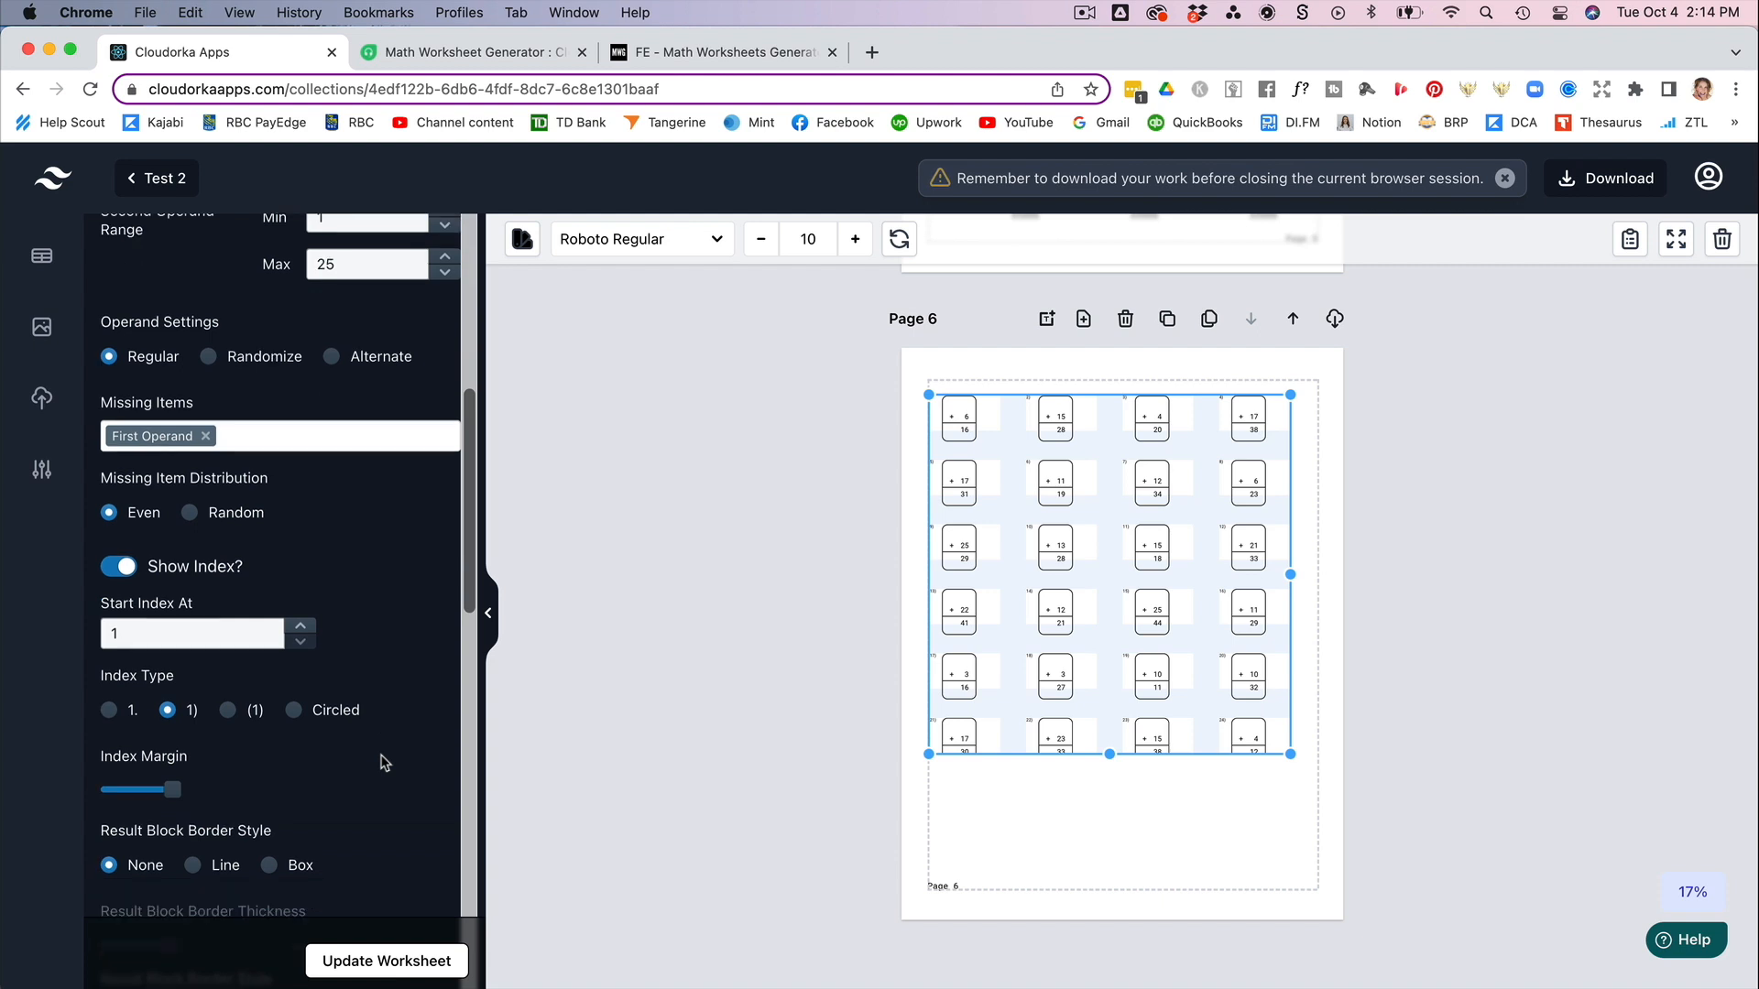
left_click(109, 567)
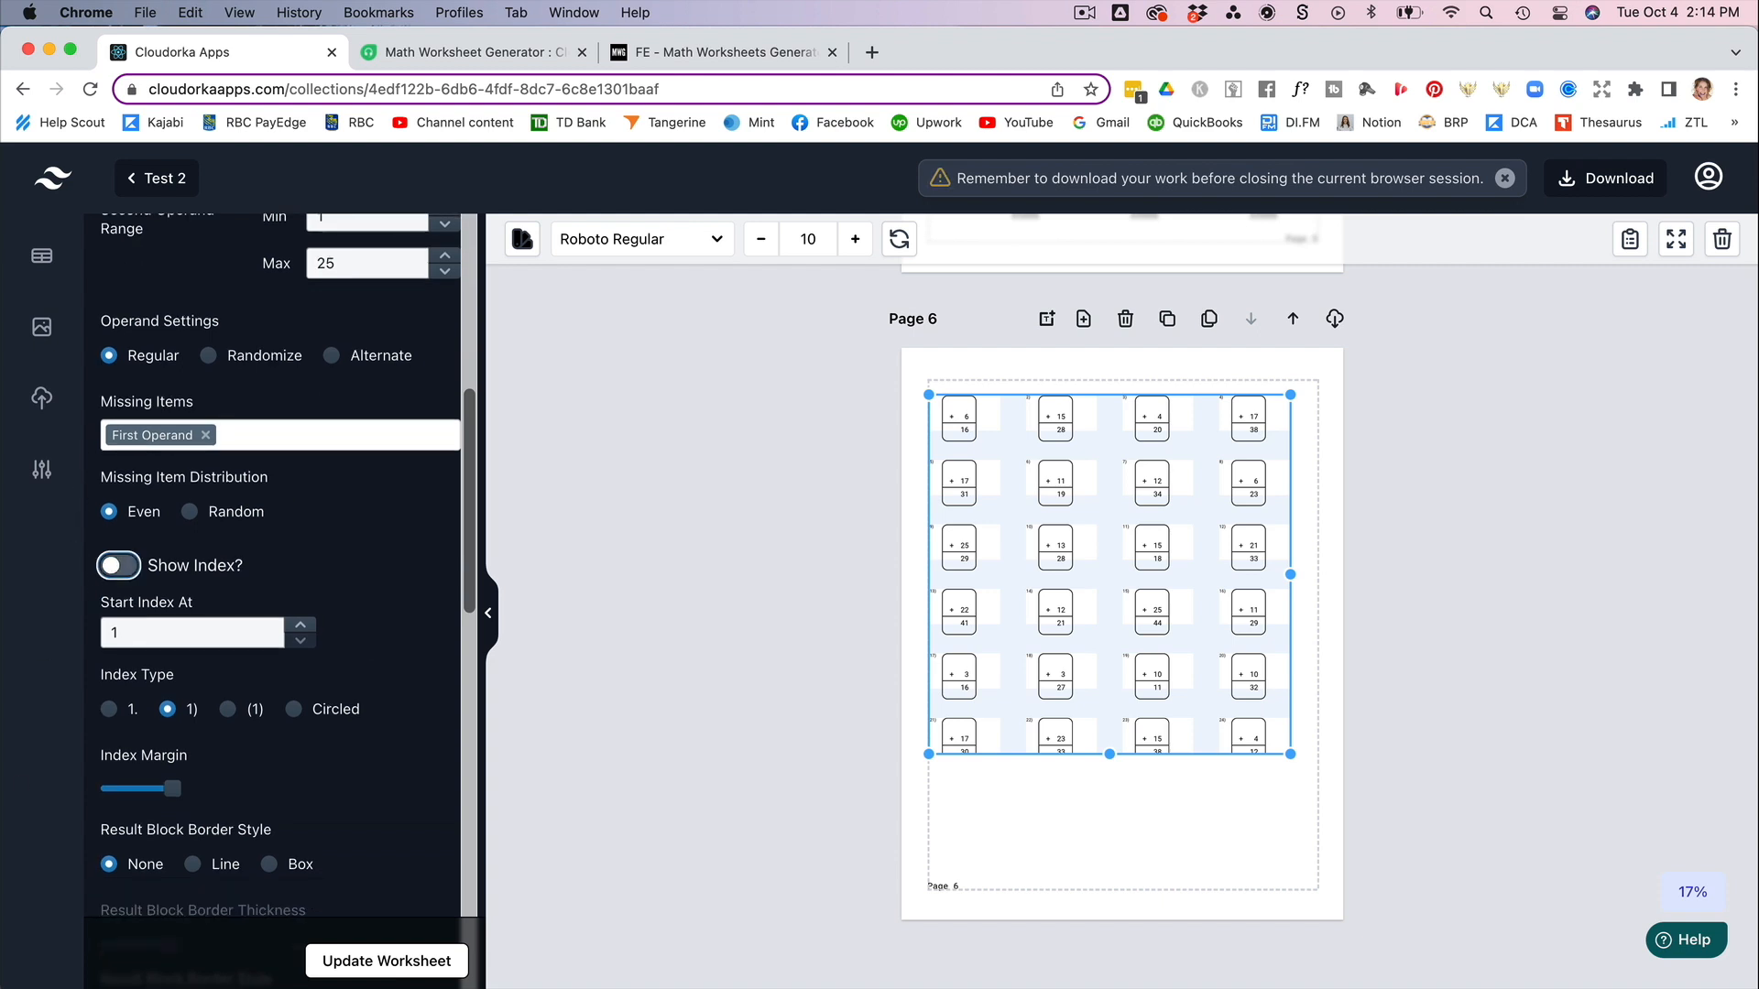
left_click(392, 960)
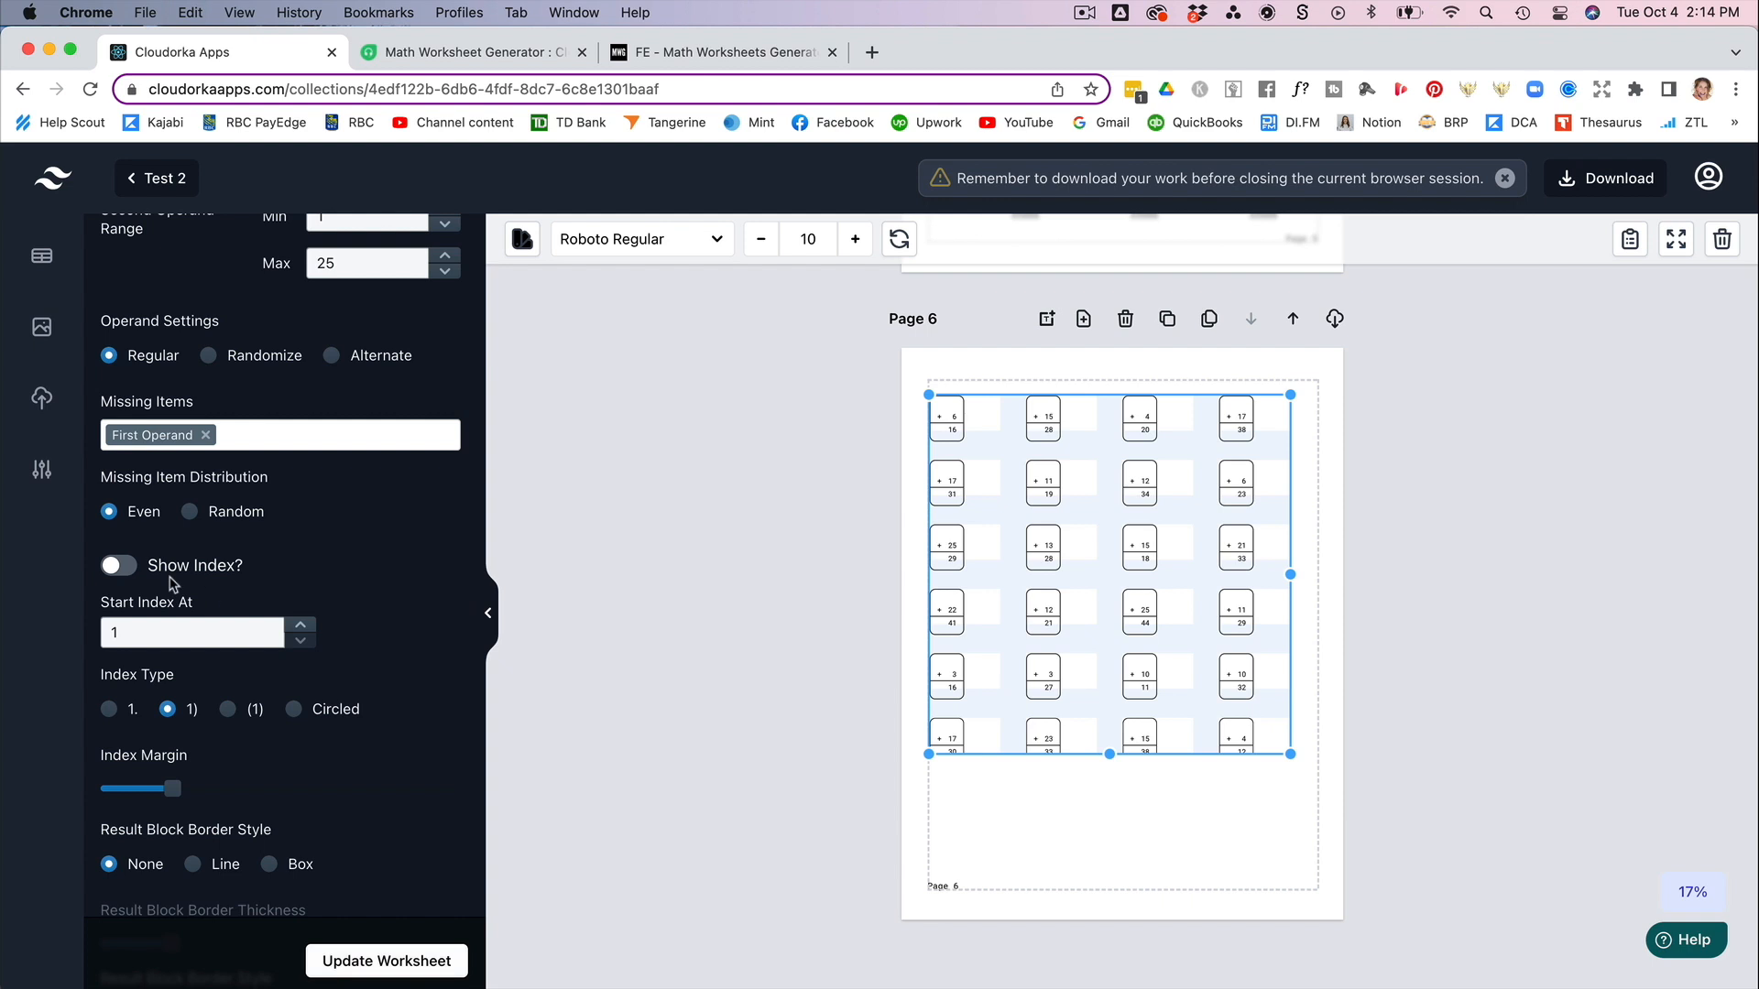
- Turn the problem index back on with a smaller index margin, set the result block border to Line and update the worksheet
left_click(128, 568)
scroll(290, 783, "down", 3)
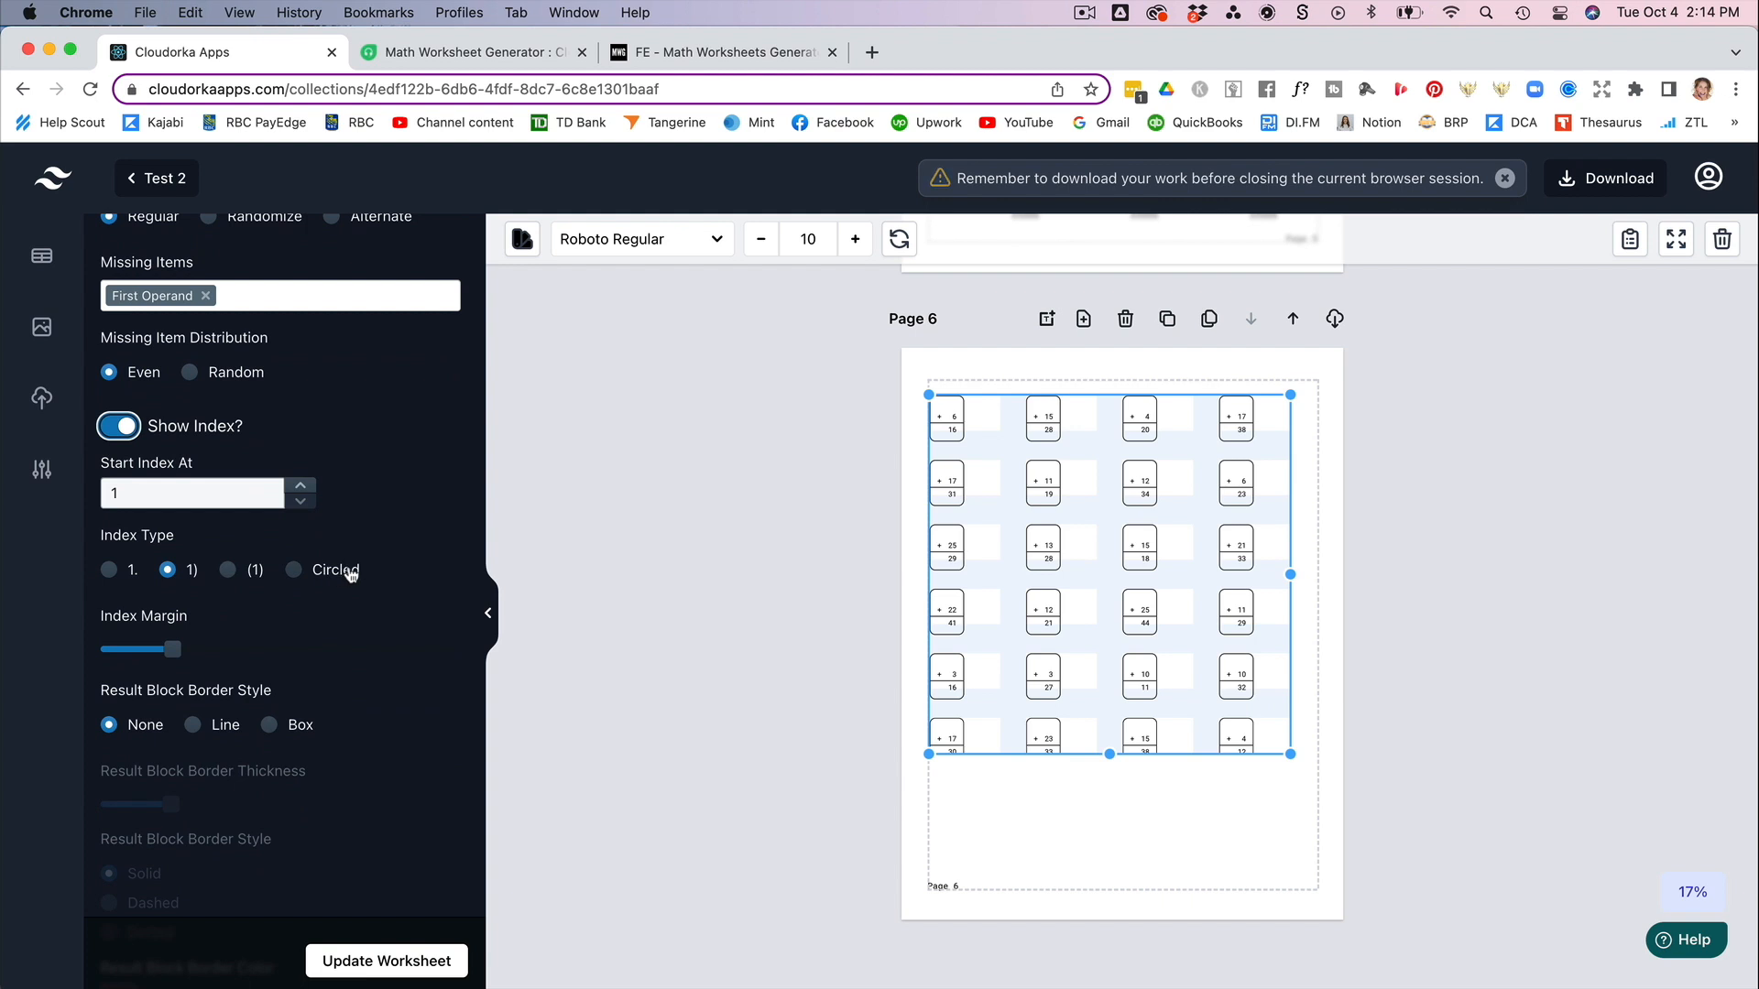
left_click_drag(171, 648, 121, 651)
scroll(212, 595, "down", 2)
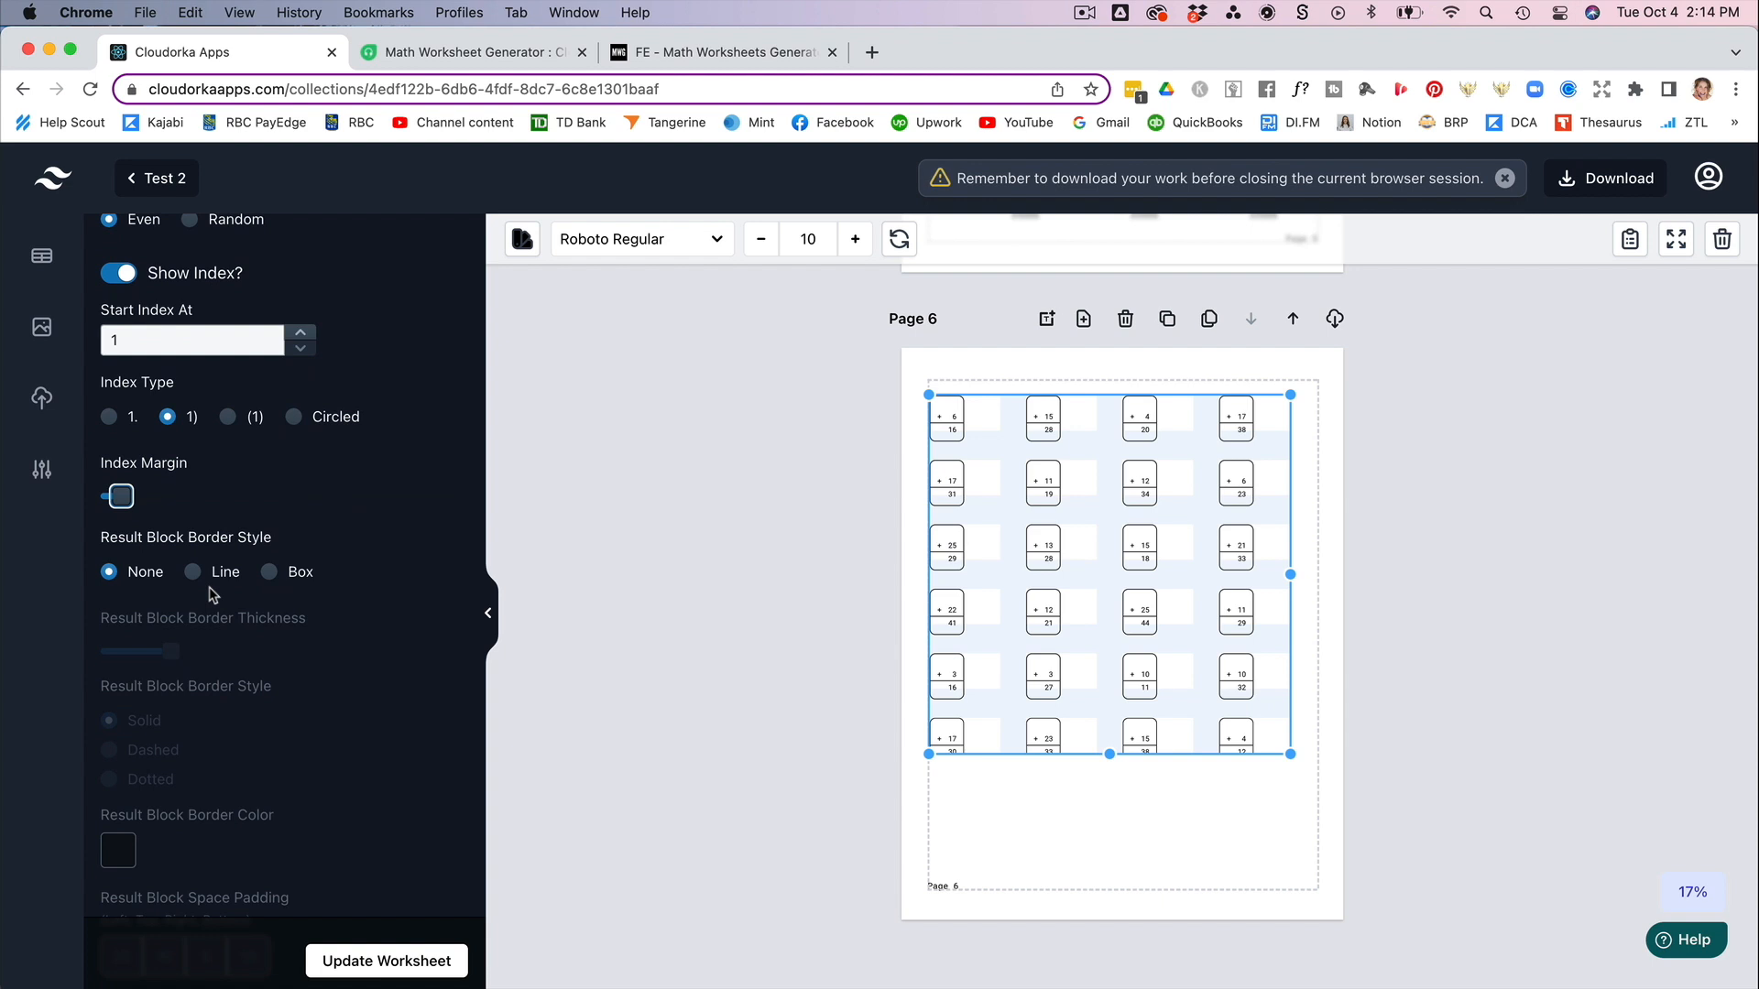
left_click(193, 572)
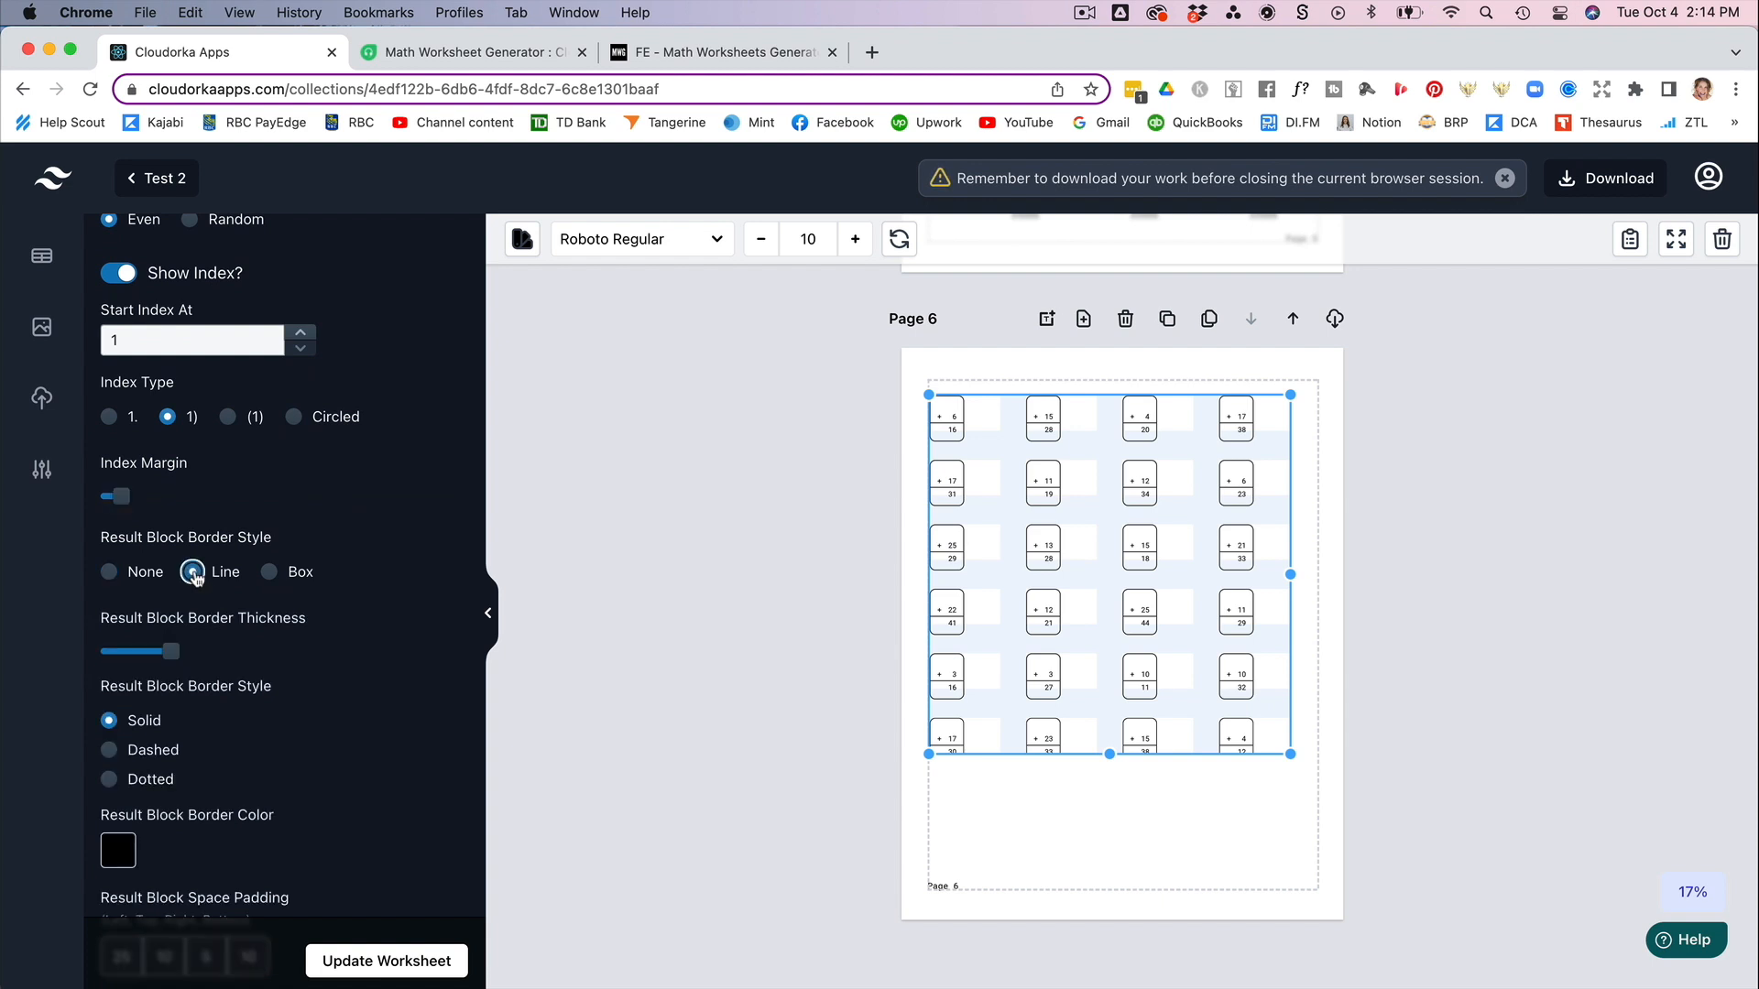
left_click(338, 958)
- Review the worksheet's remaining result block, divider, cell padding and border settings
scroll(337, 829, "down", 4)
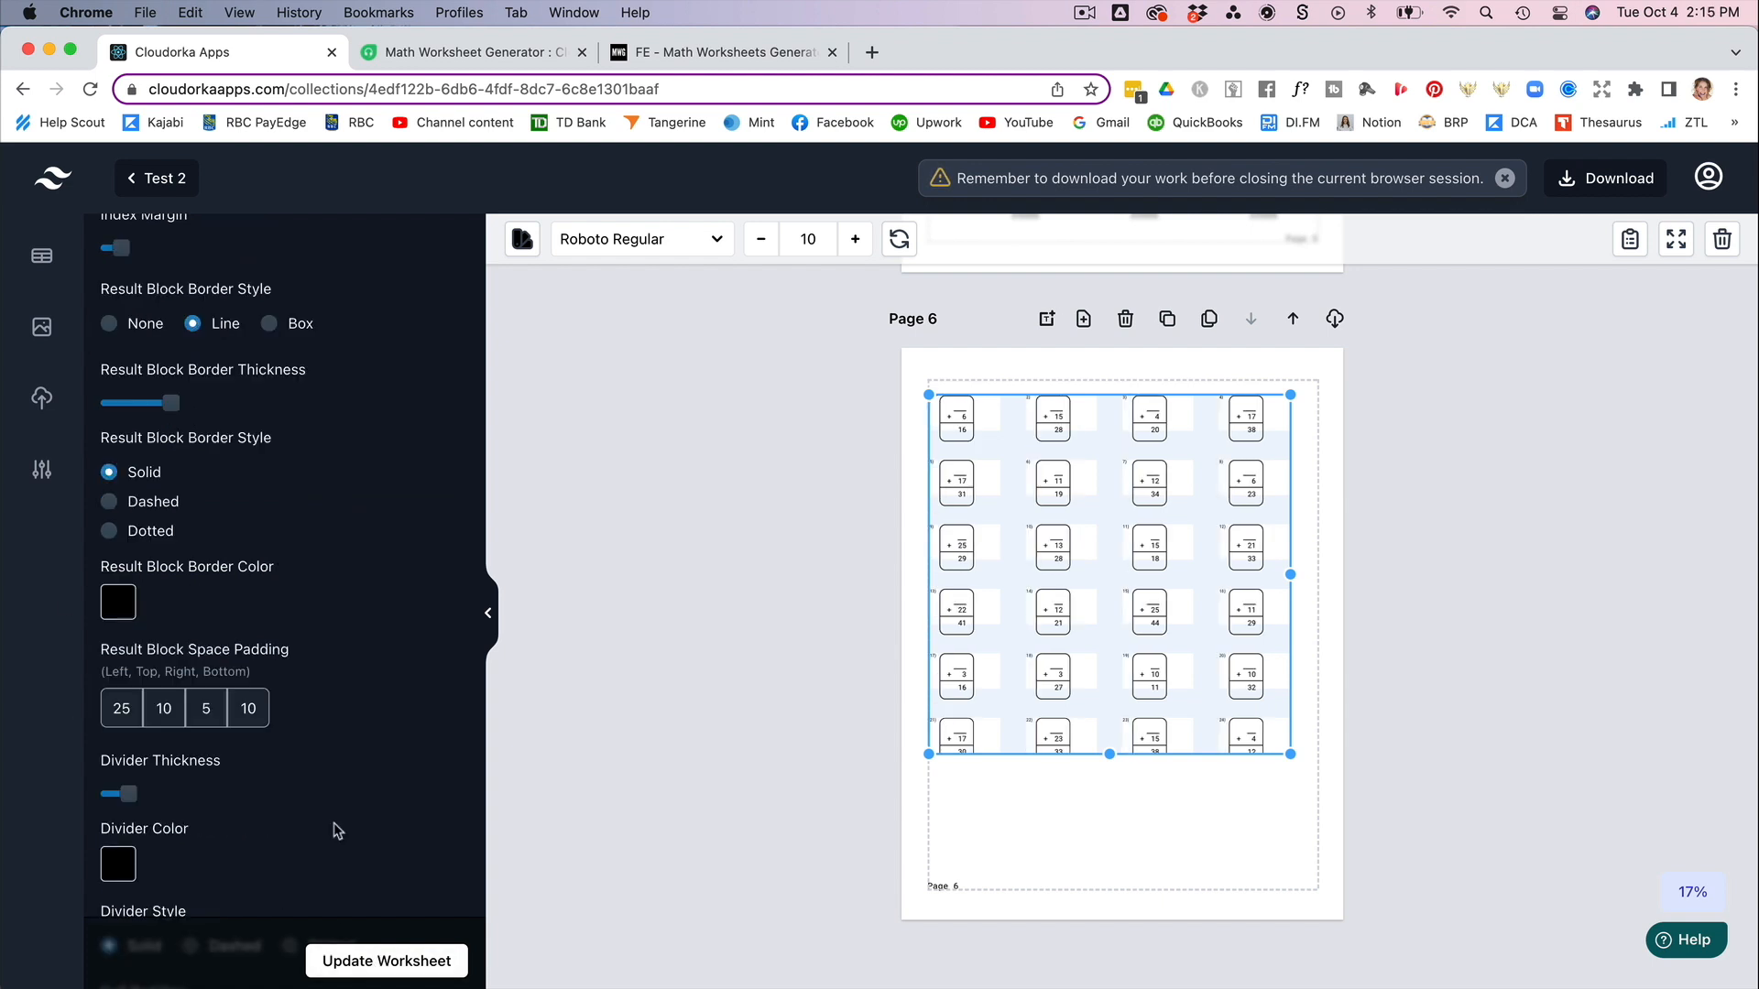
scroll(337, 831, "down", 4)
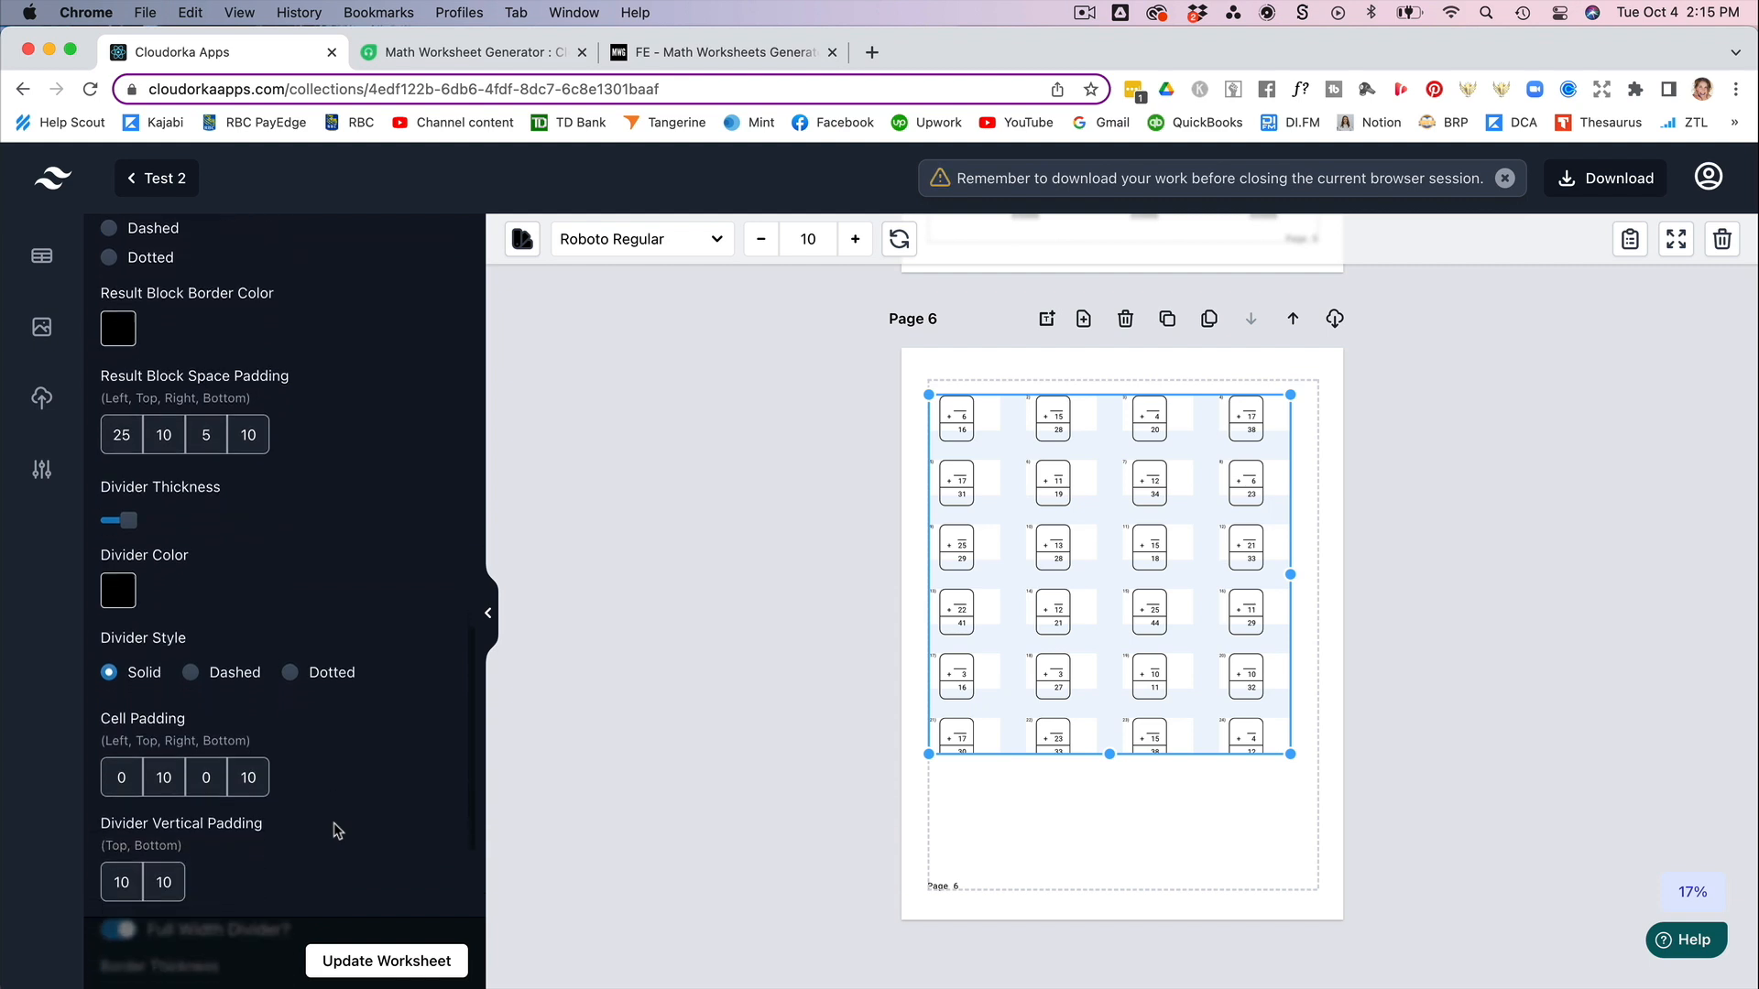
scroll(337, 831, "down", 3)
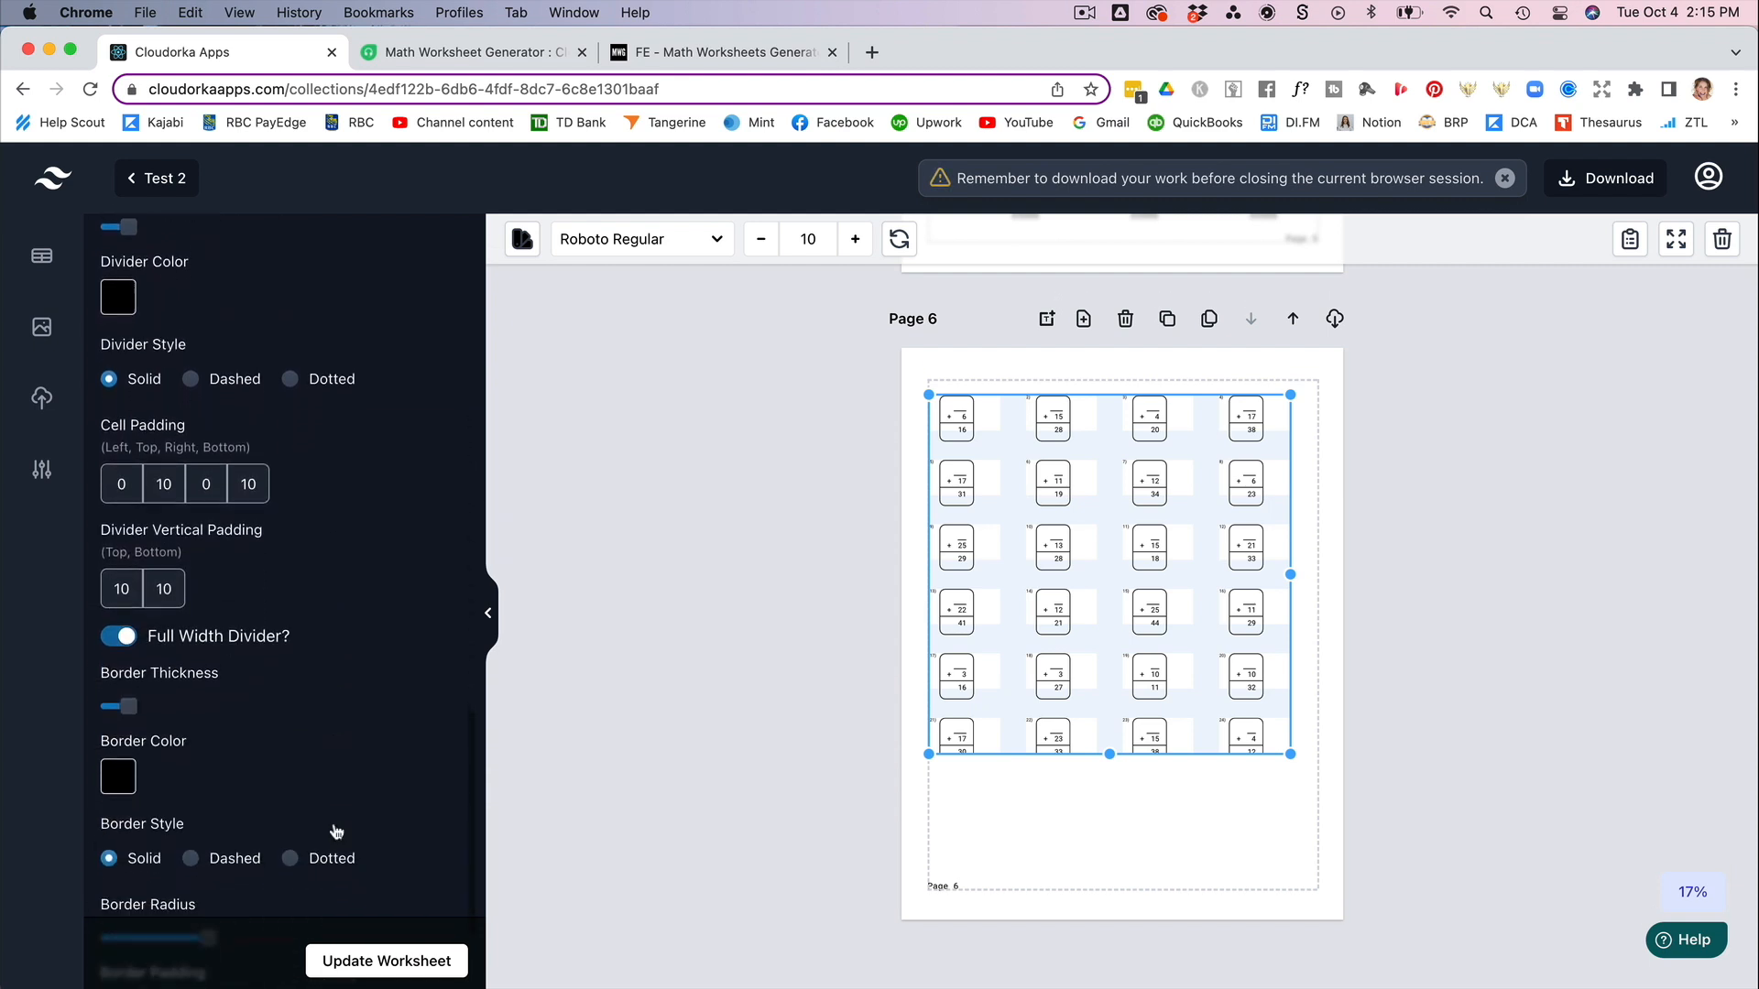
scroll(336, 830, "down", 2)
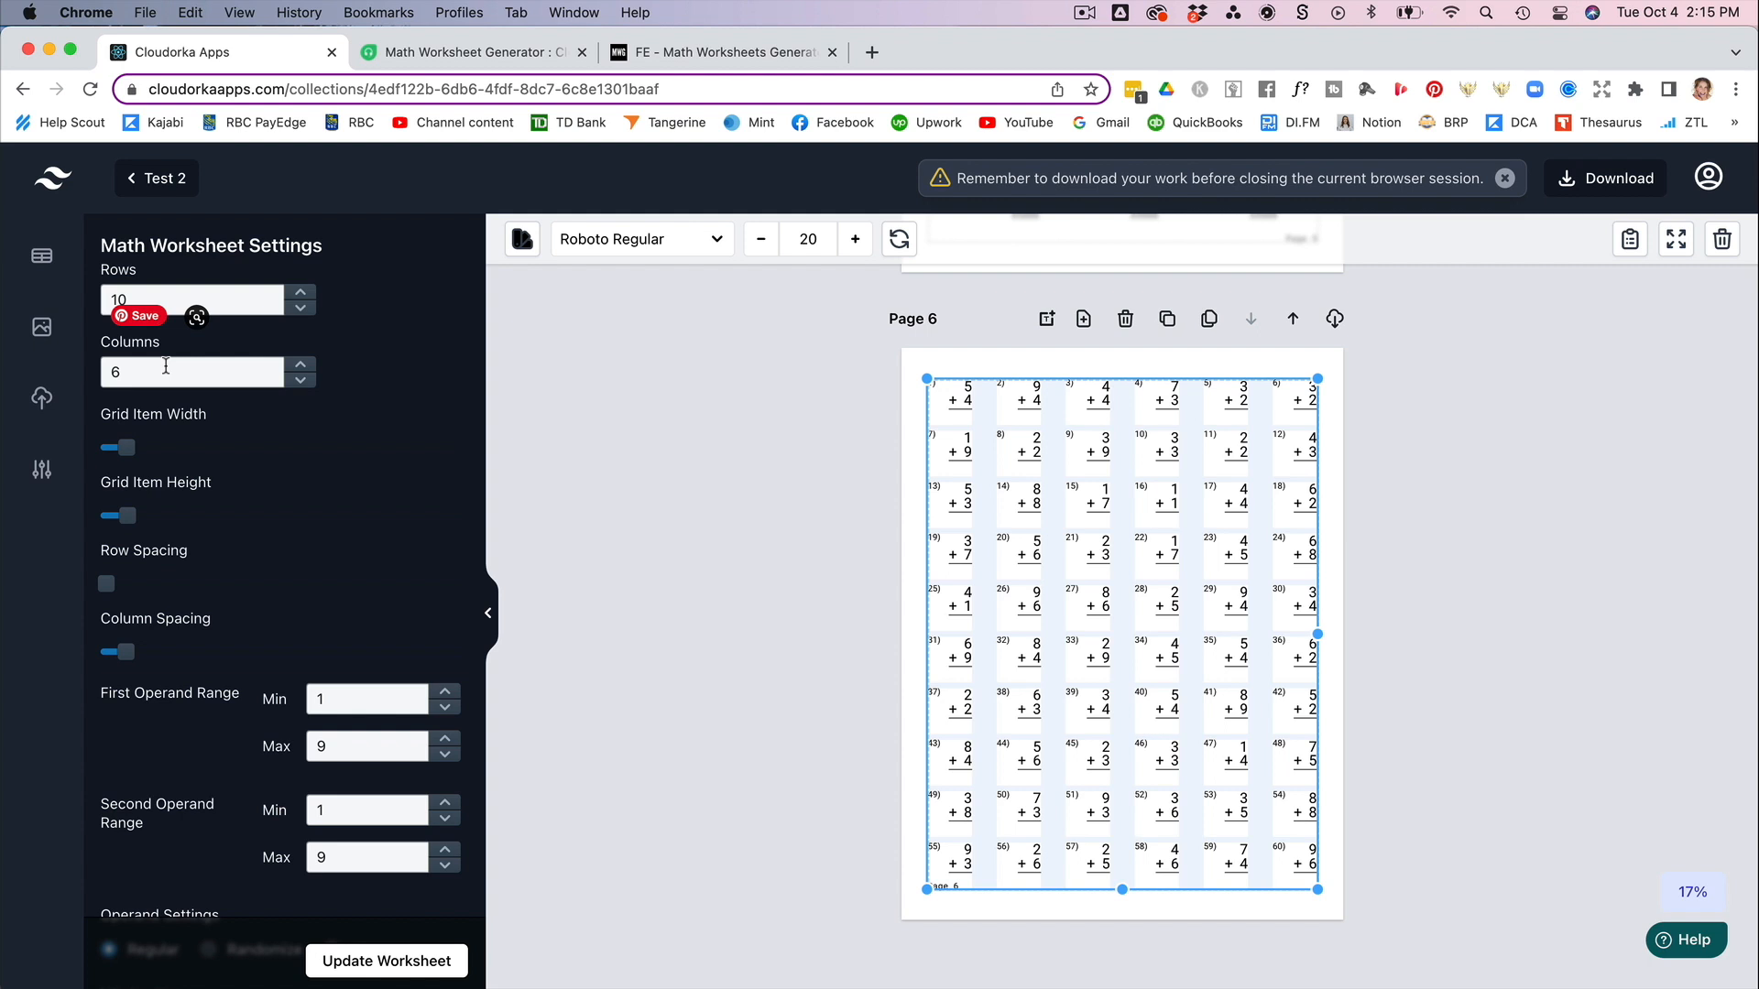
- Reduce the page 6 addition worksheet's grid to 7 rows and 4 columns and update it
left_click(300, 309)
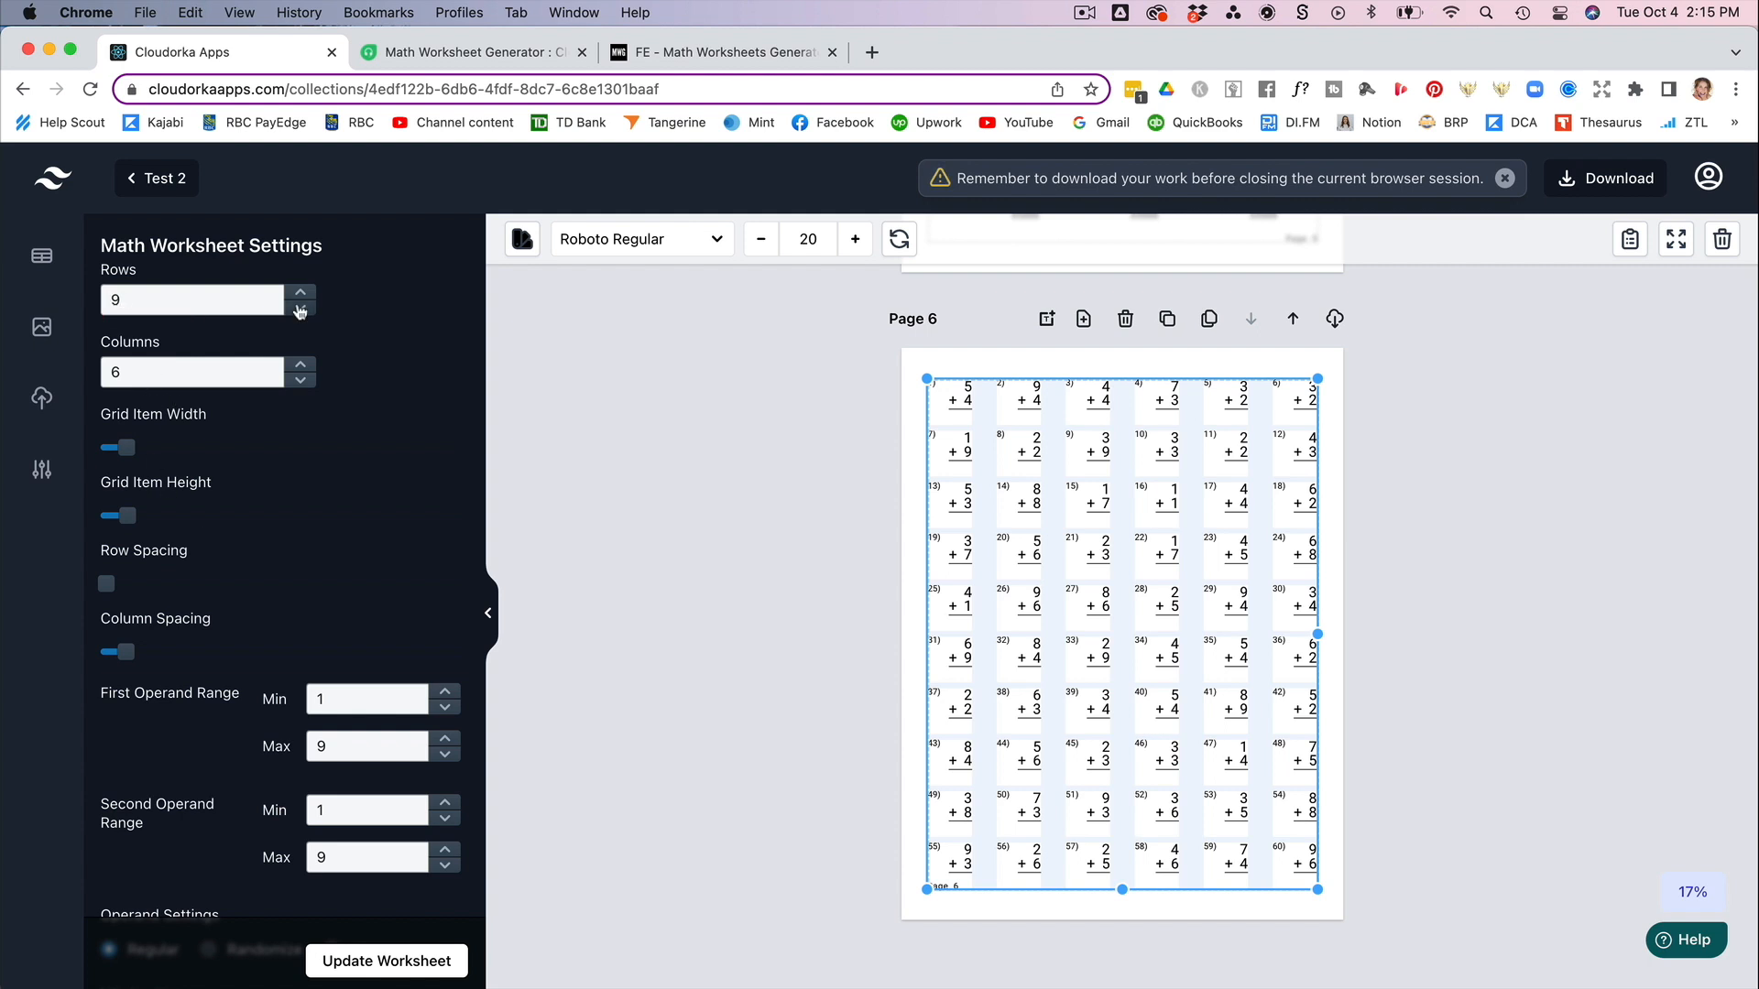
left_click(299, 382)
left_click(300, 382)
left_click(381, 959)
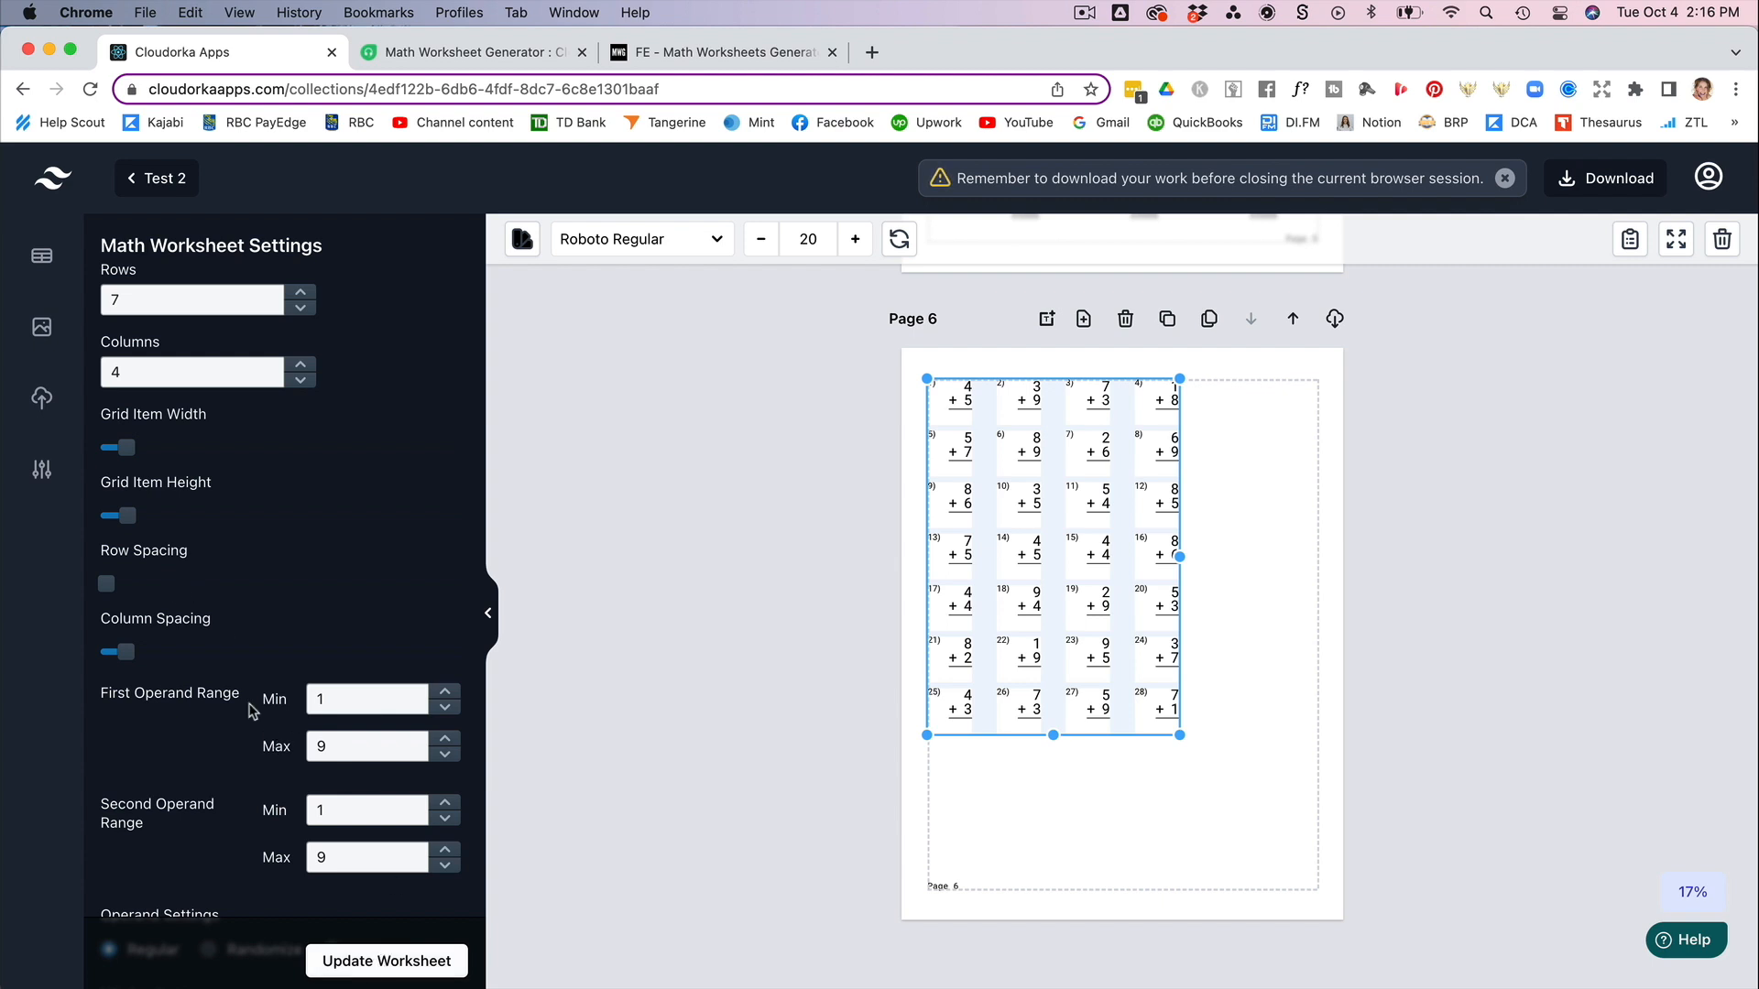
- Increase the row spacing moderately, set the columns to 5 and update the worksheet
left_click(119, 583)
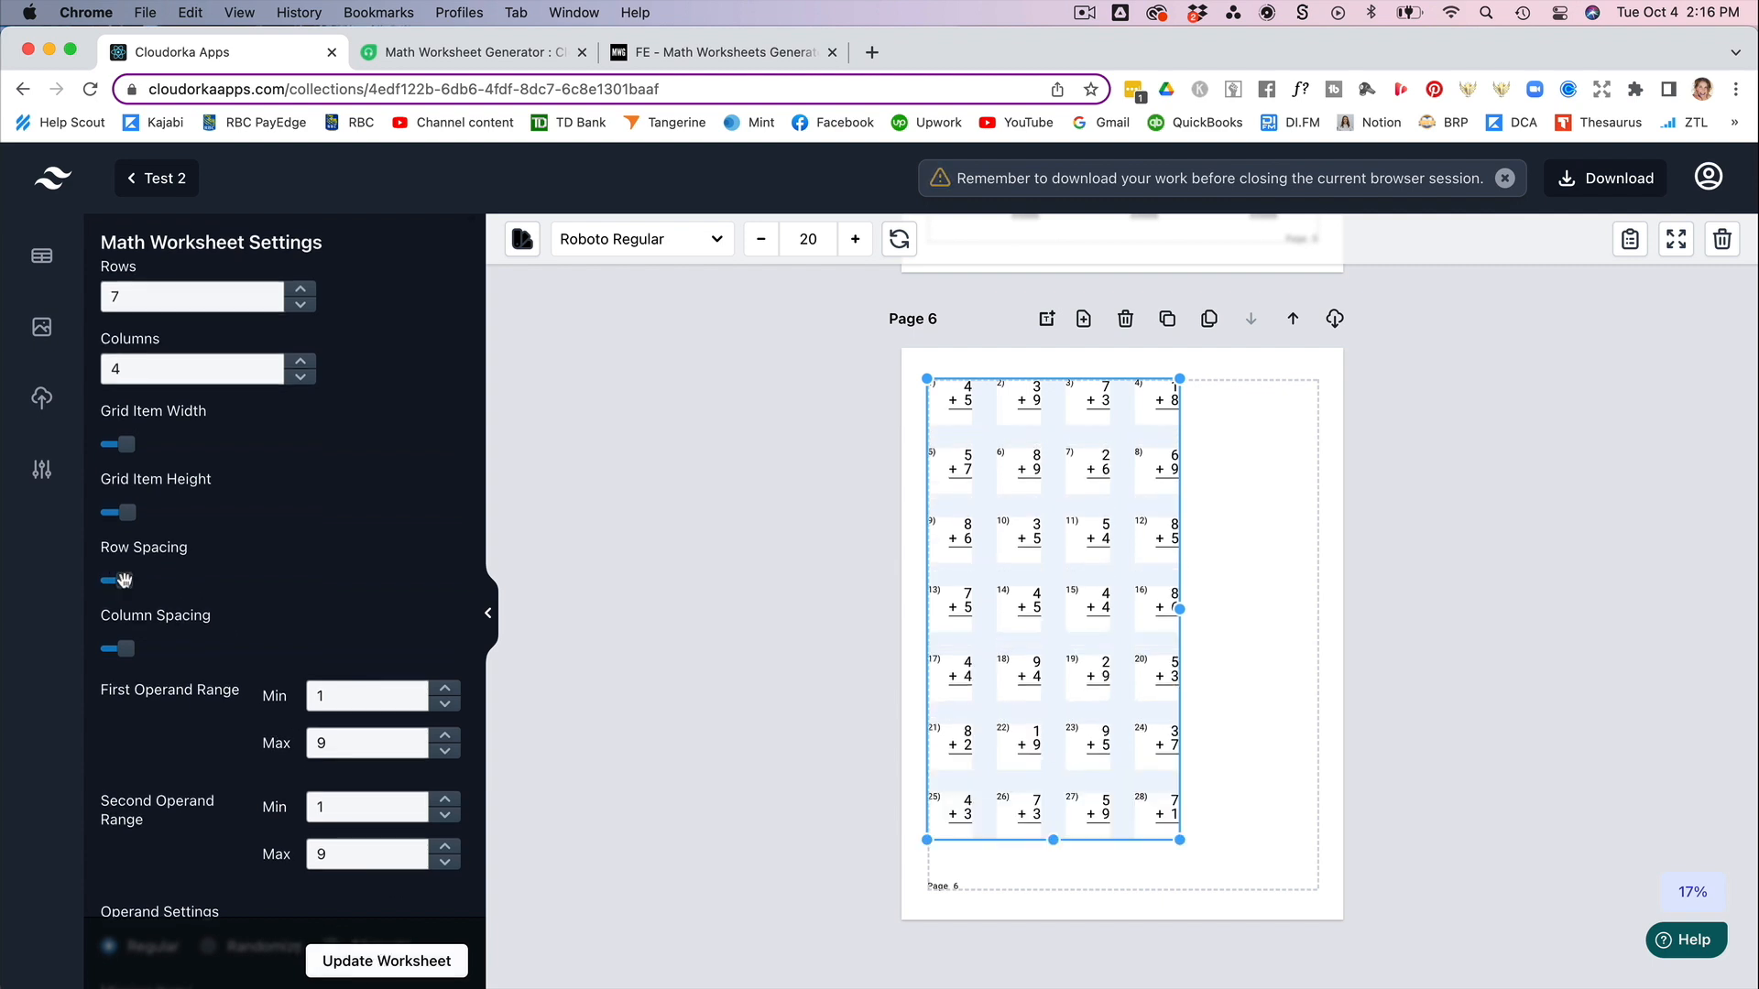
left_click(125, 580)
left_click_drag(124, 581, 117, 581)
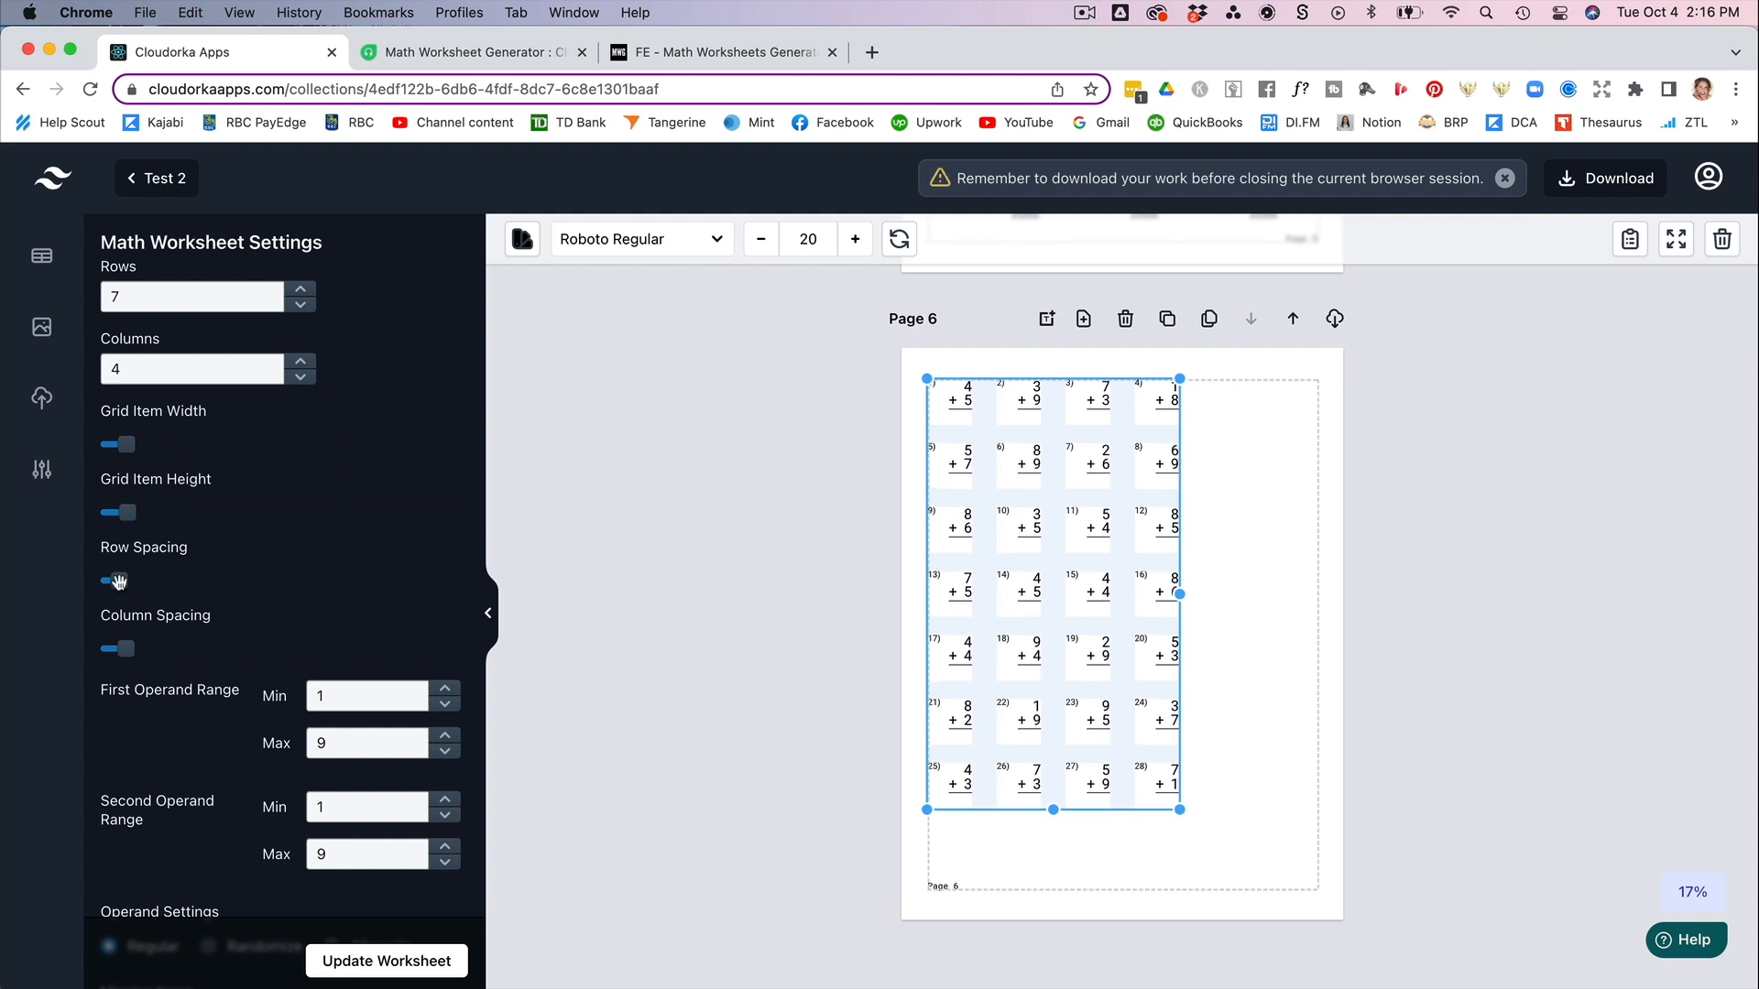
left_click(301, 368)
left_click(316, 962)
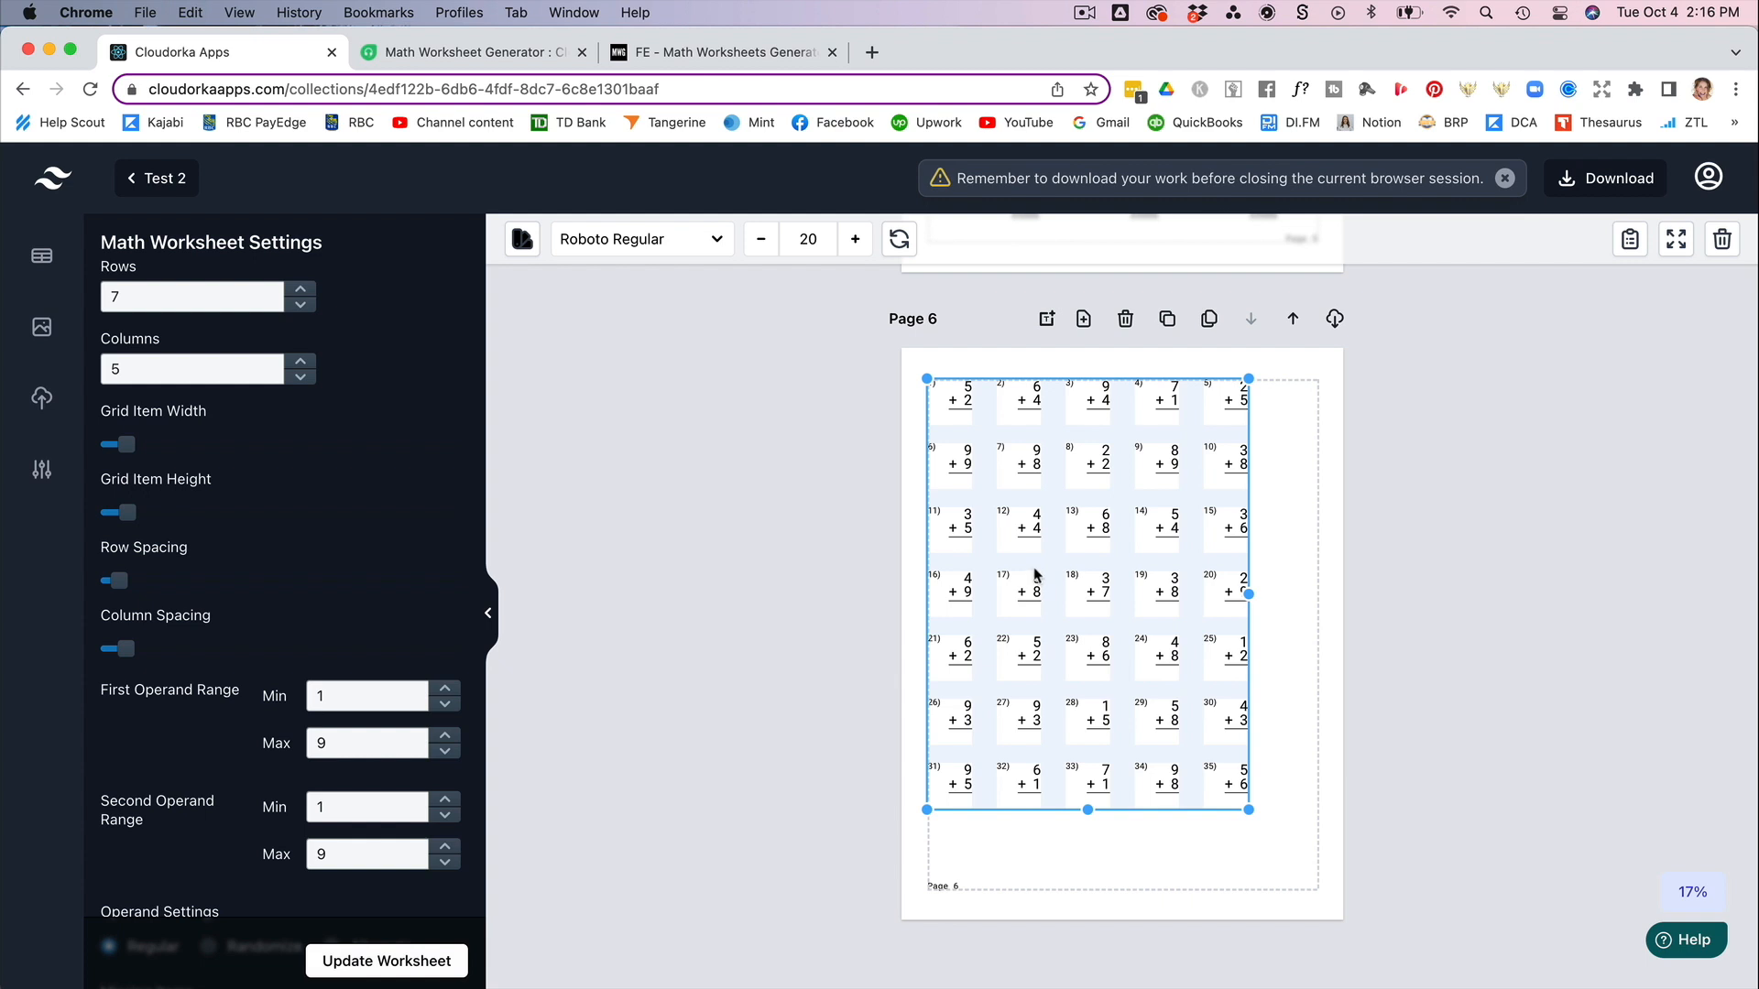
- Move the worksheet down to just above the page number and add the title "Addition" in the space above it
left_click_drag(1074, 550, 1077, 609)
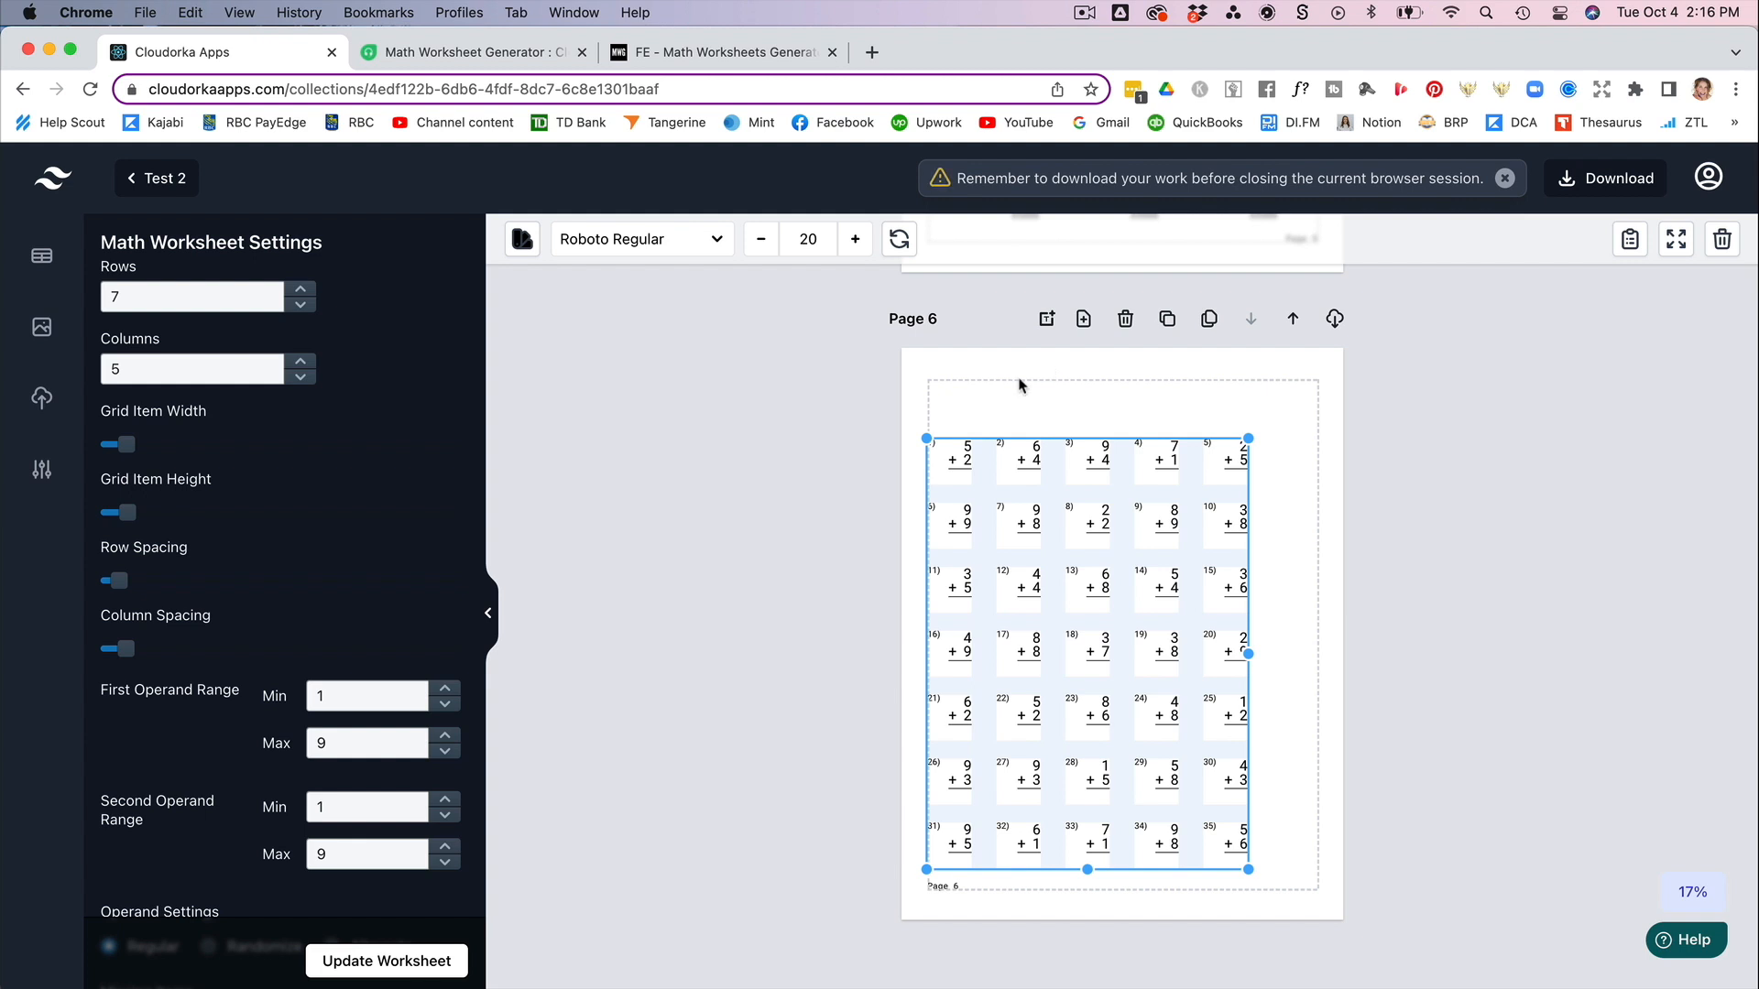
left_click(1047, 320)
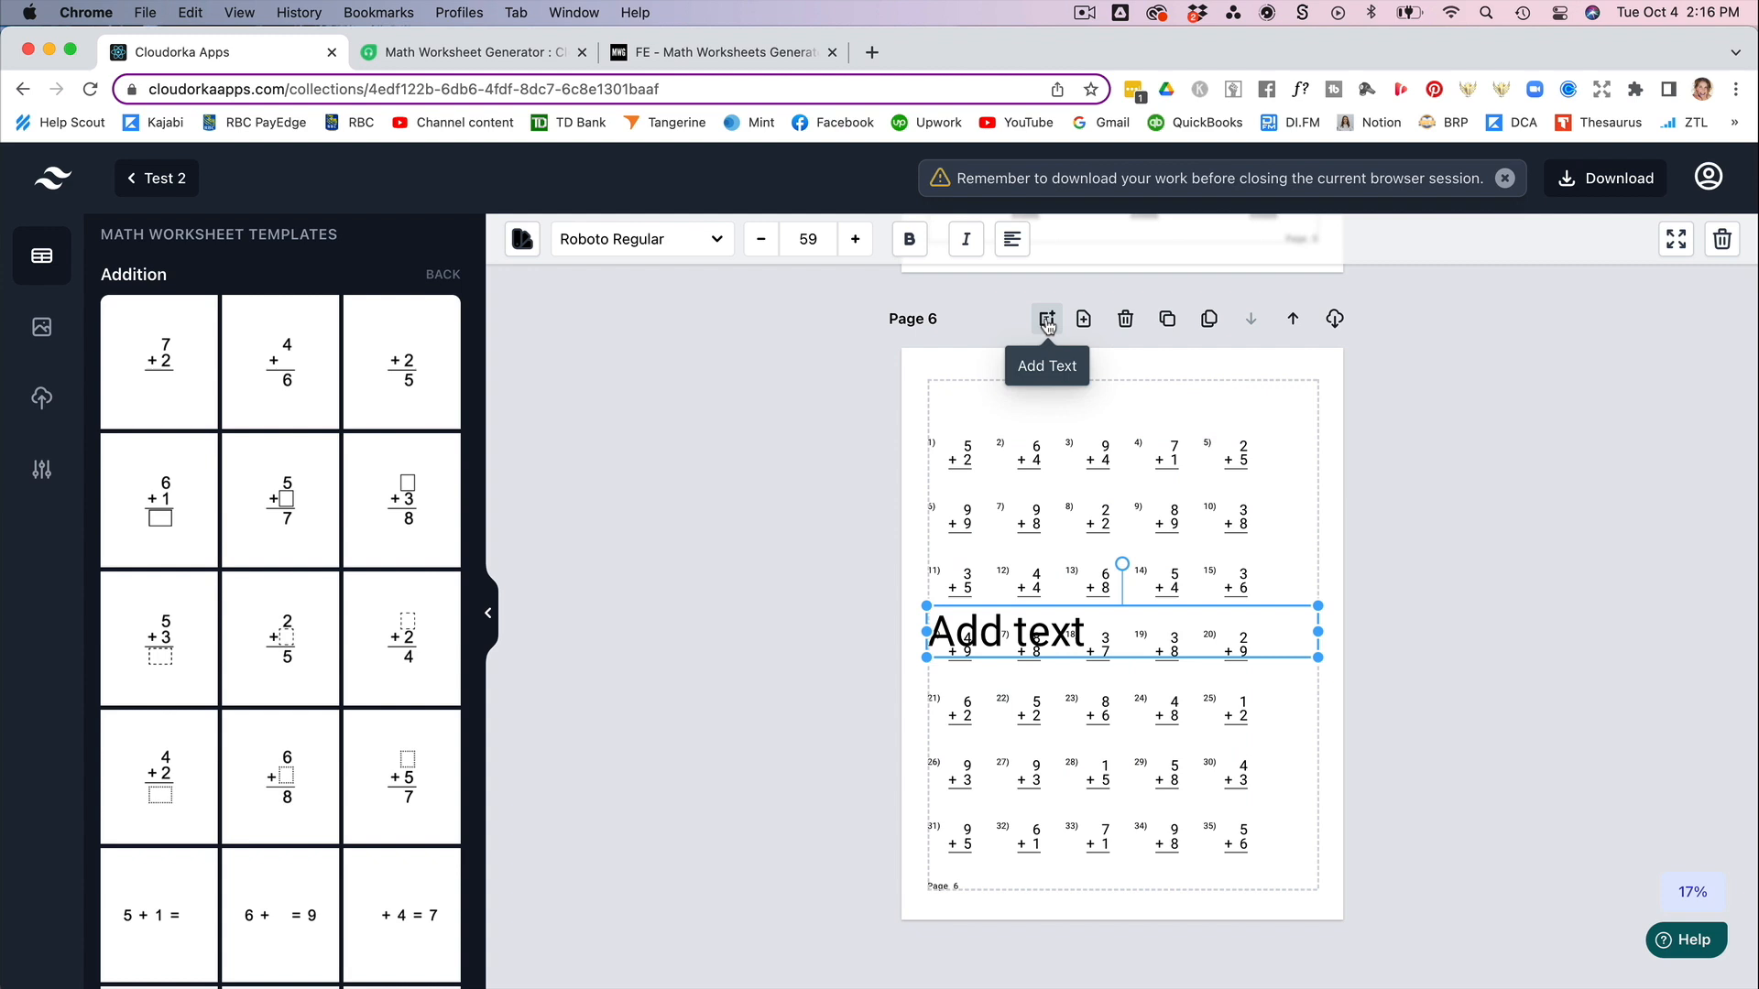
left_click_drag(999, 634, 1012, 403)
double_click(1012, 403)
type("Addition")
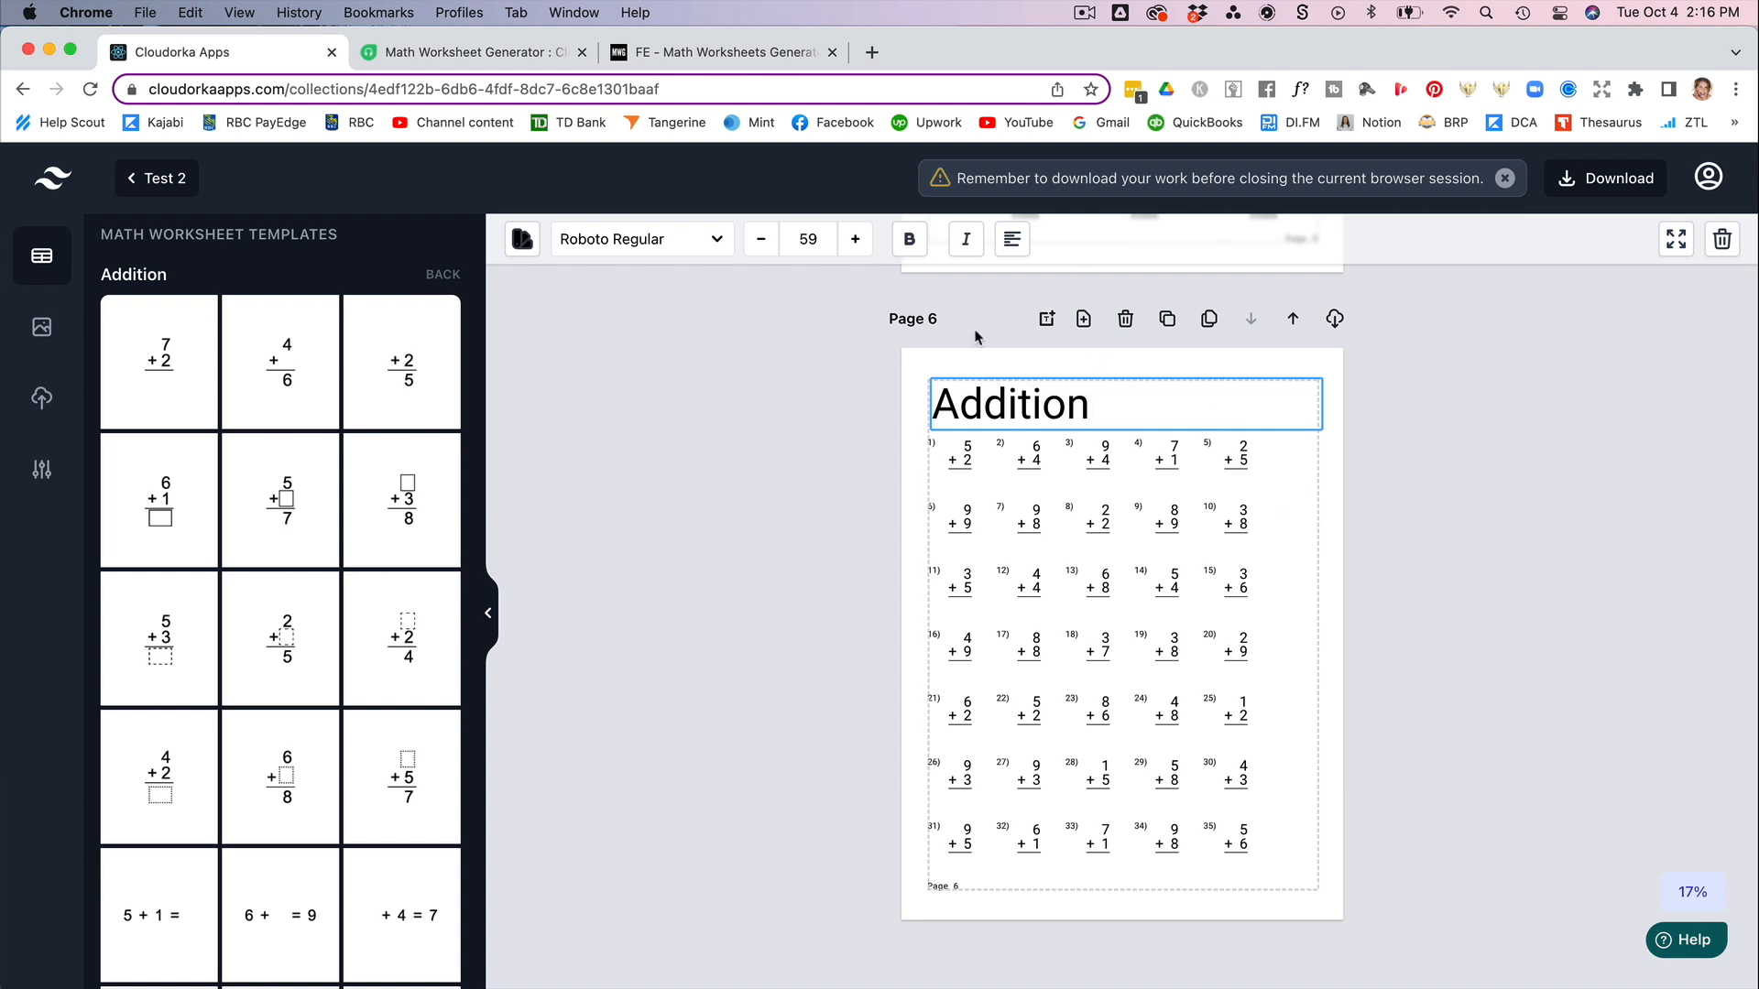
- Change the "Addition" title's font to Archivo Black Regular after browsing the full font list
left_click(711, 242)
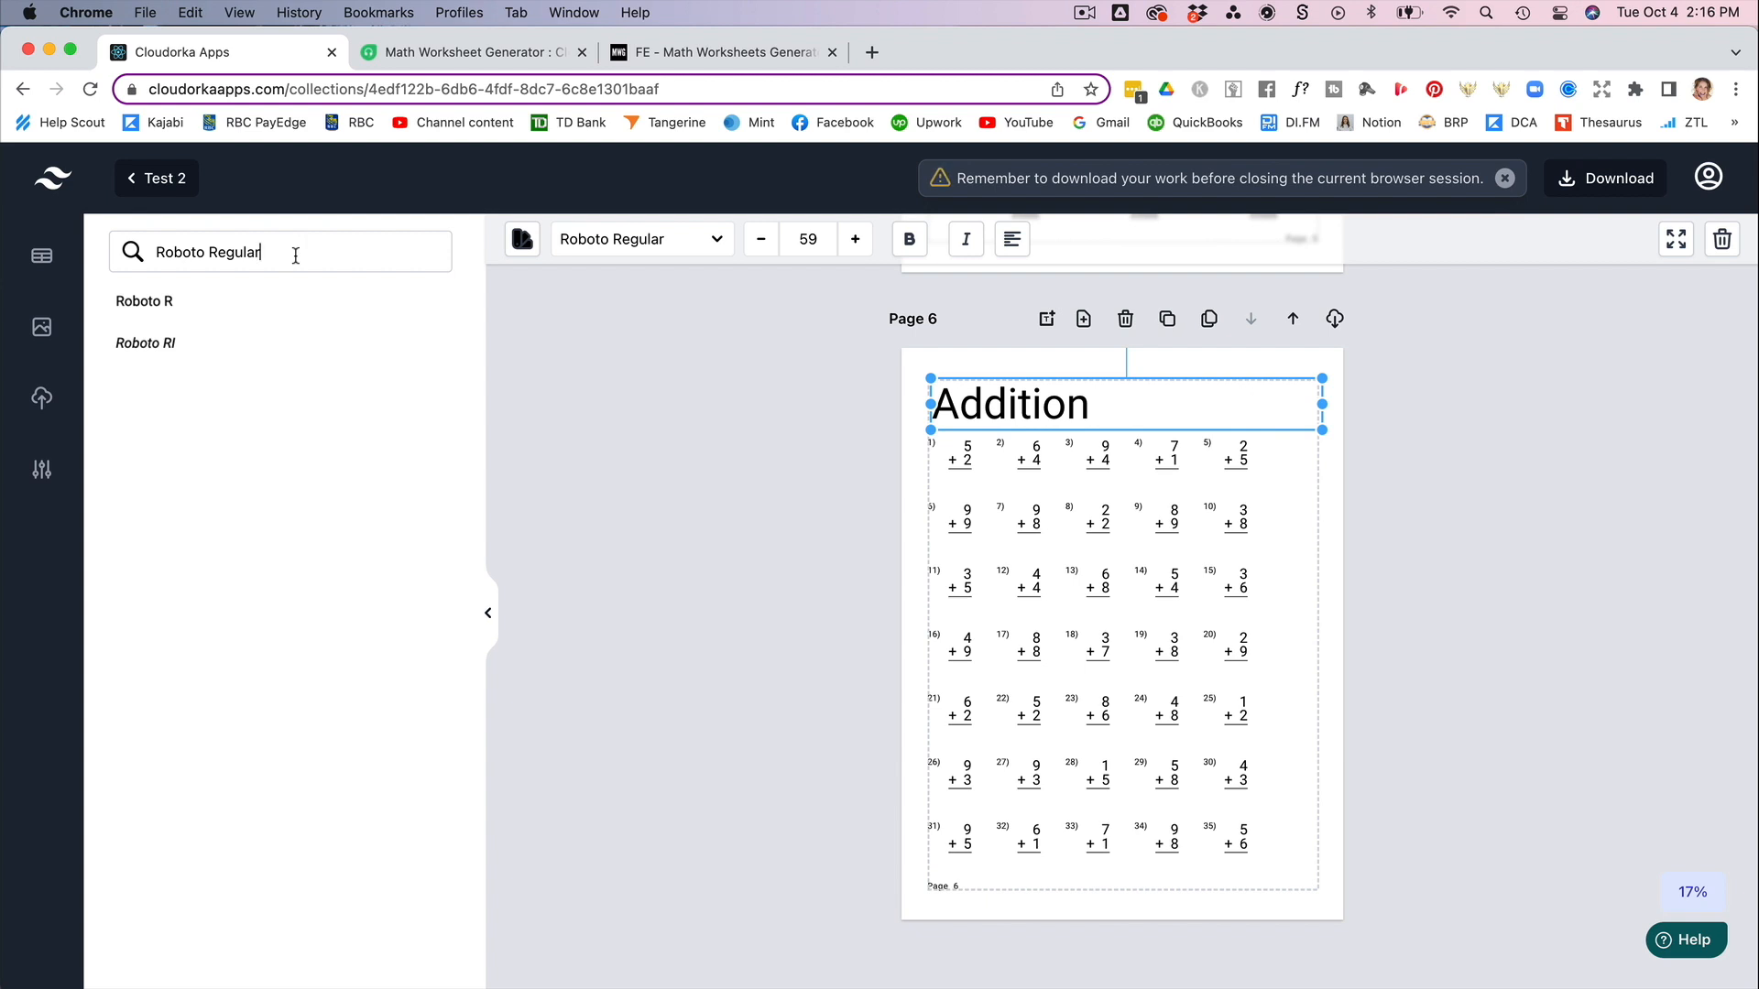
triple_click(296, 256)
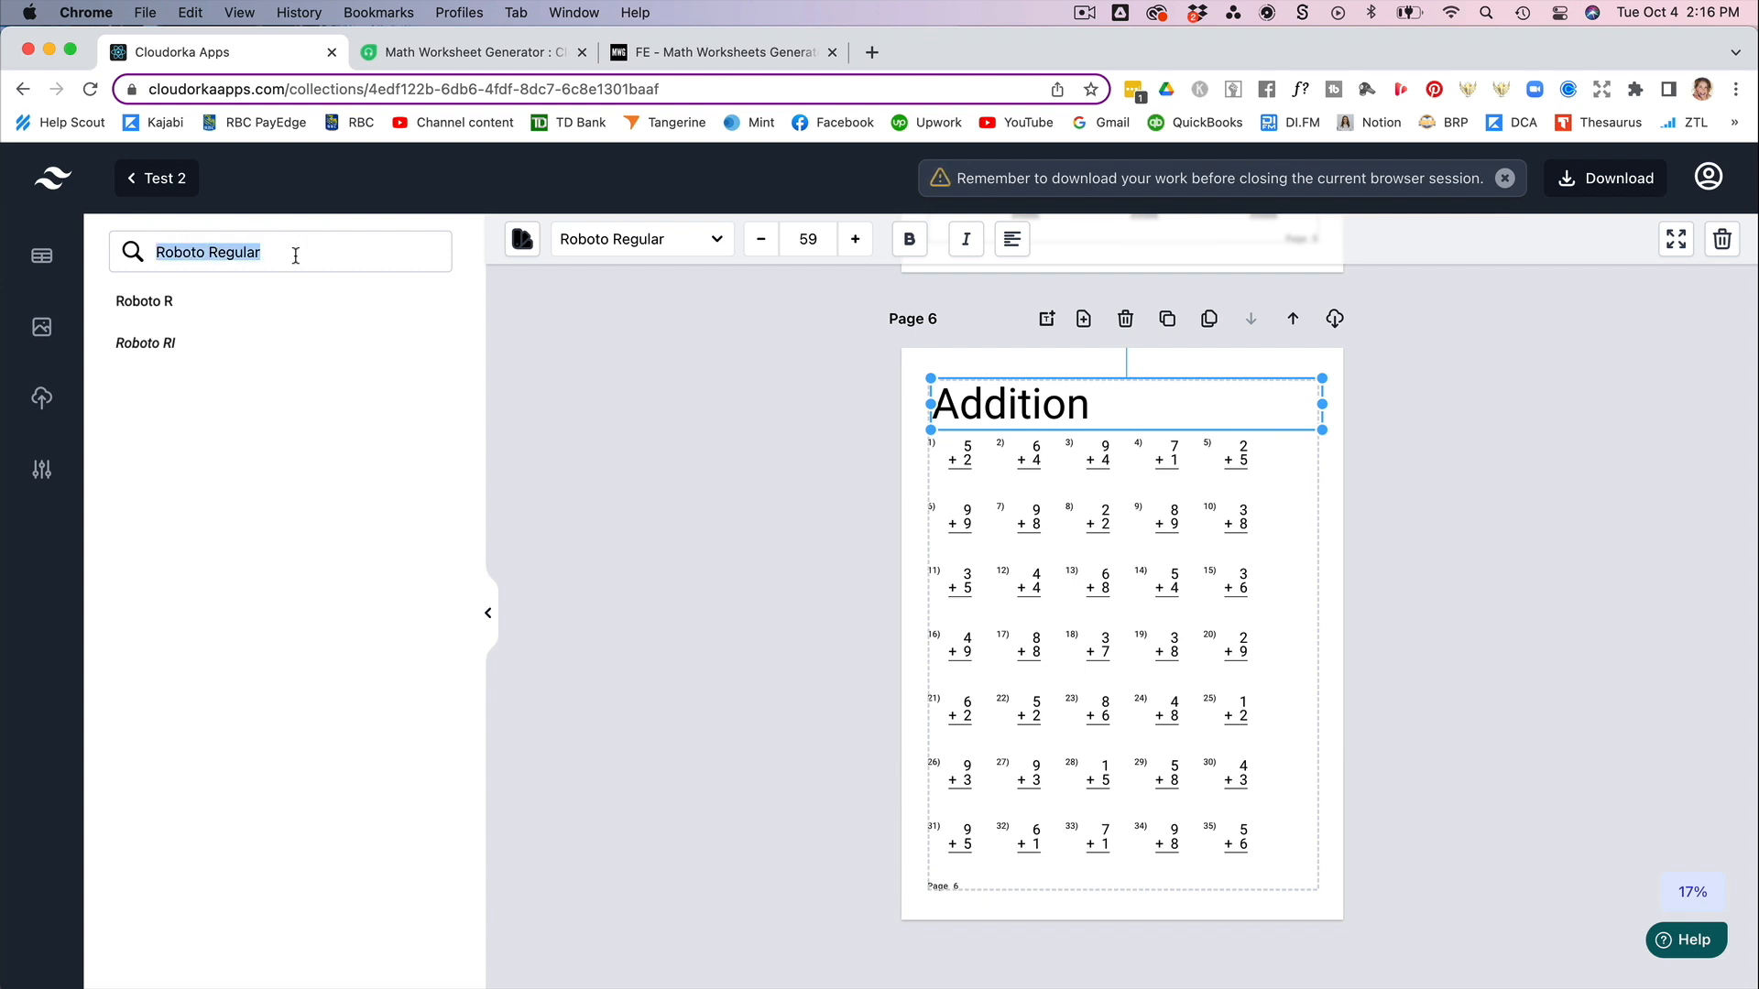
key("BackSpace")
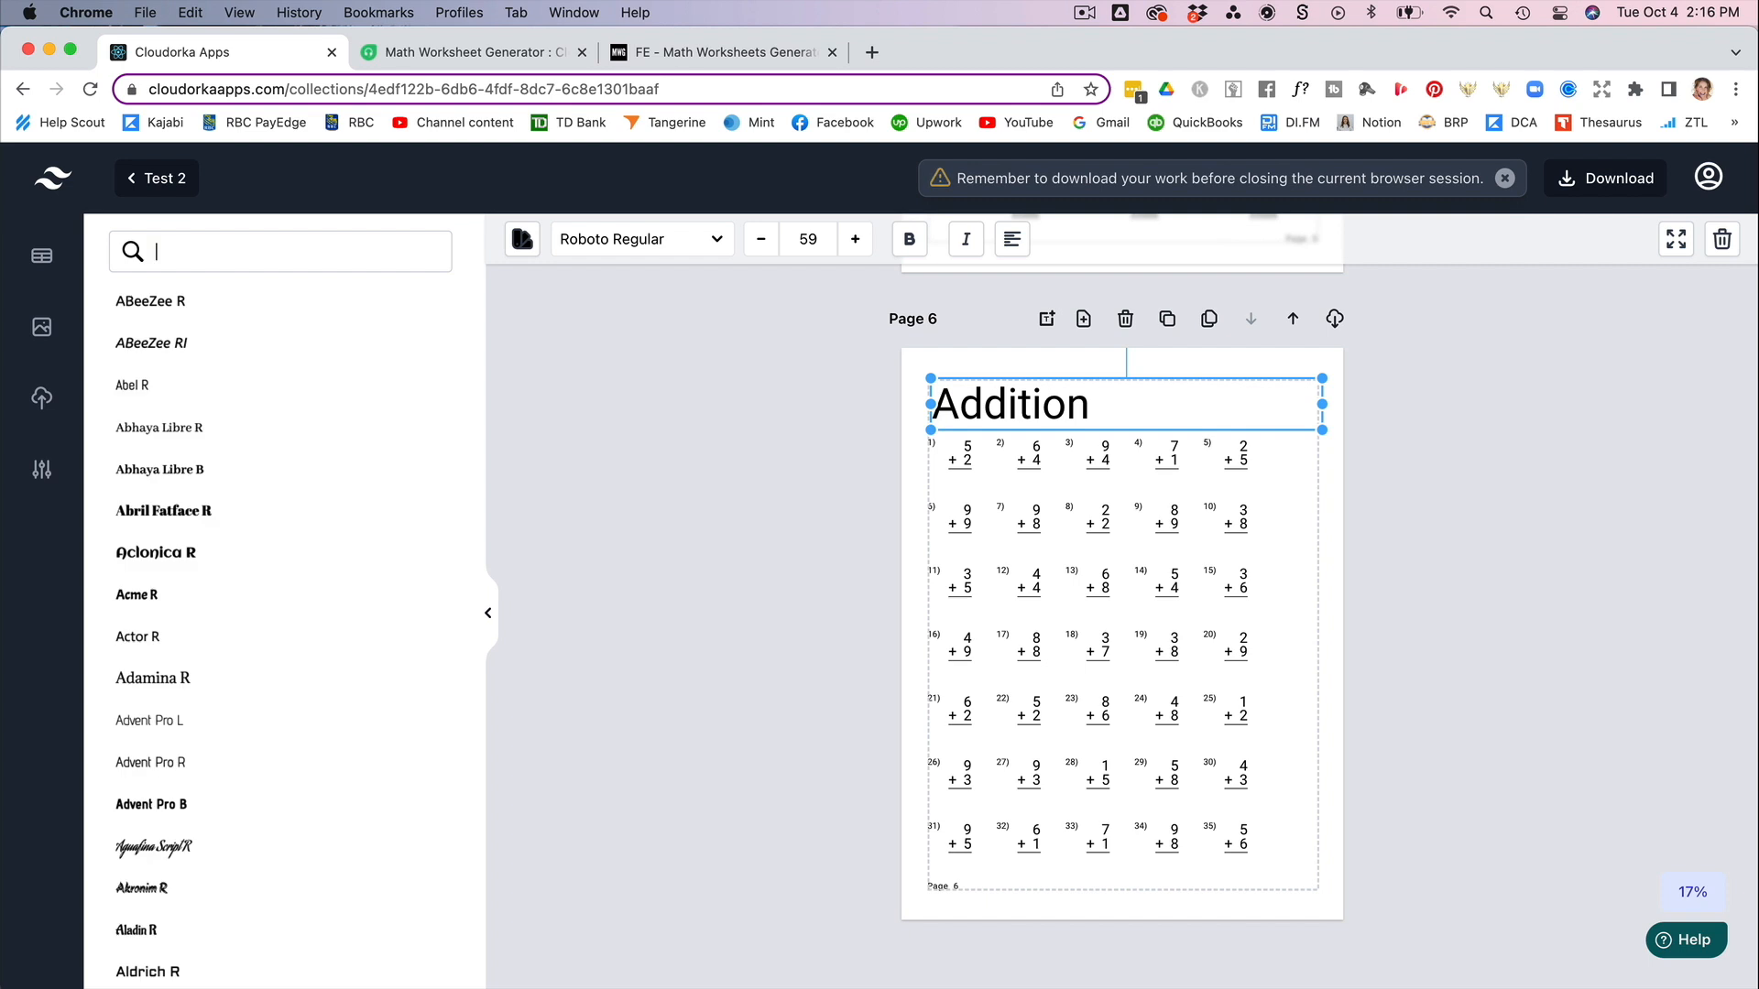
scroll(183, 625, "down", 15)
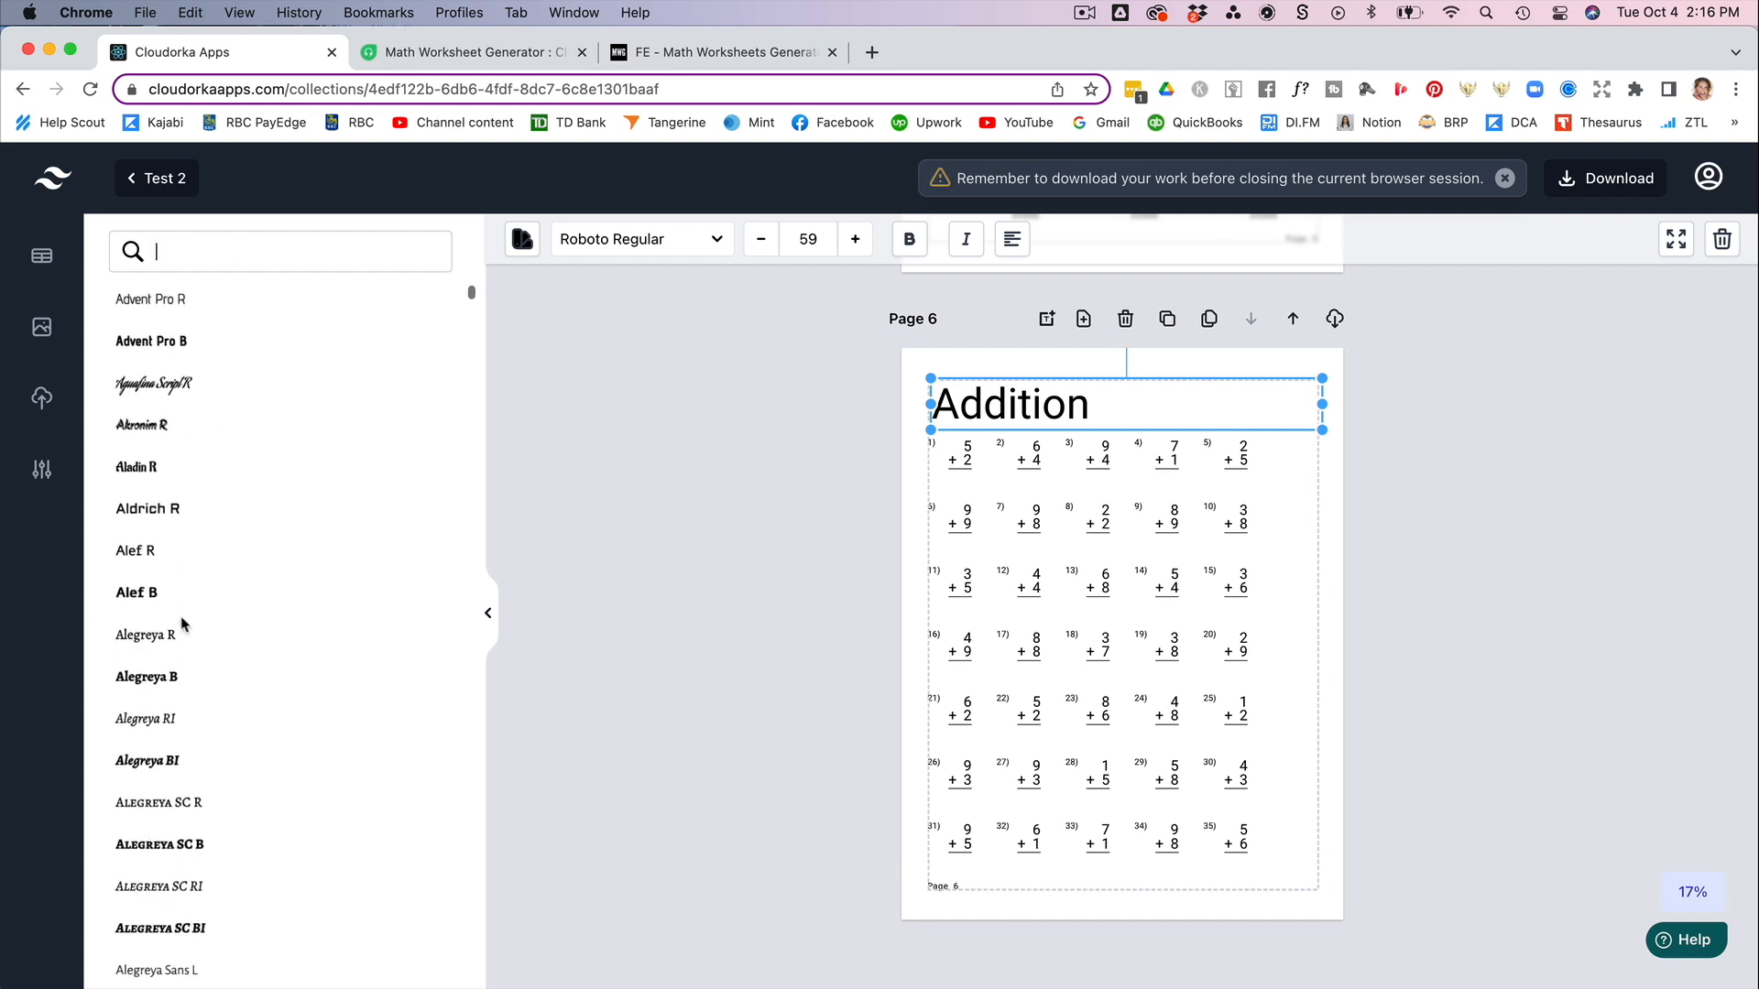
scroll(182, 626, "down", 12)
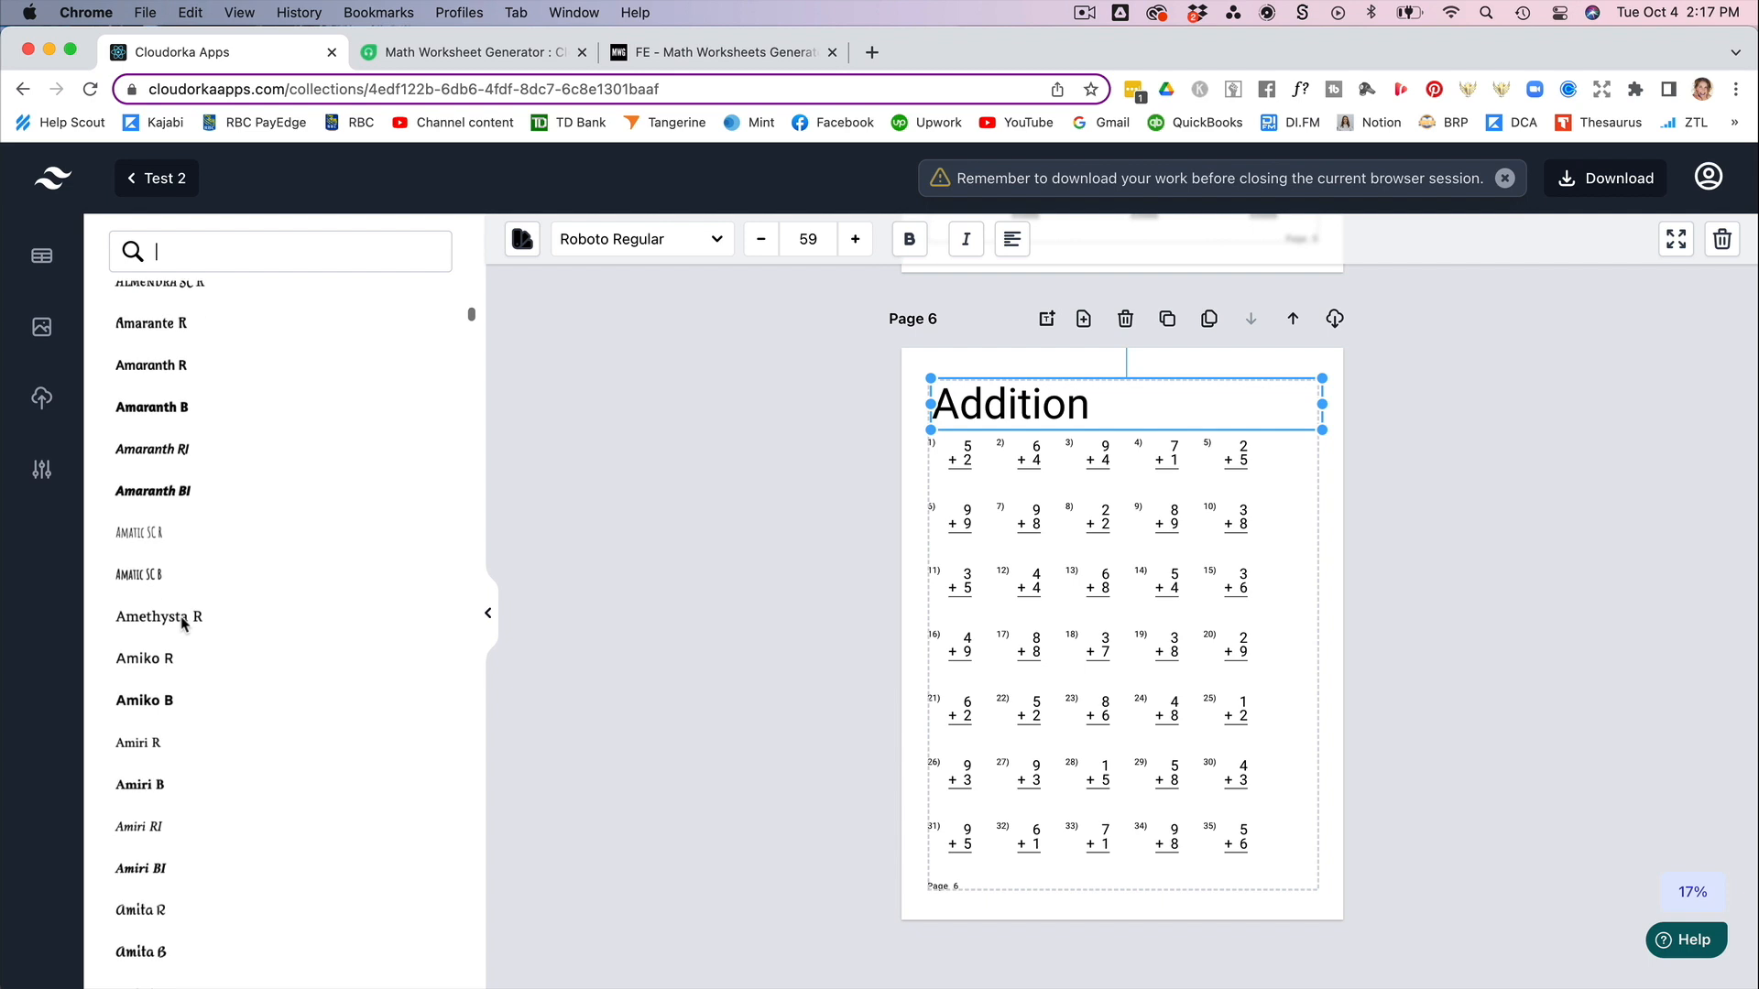
scroll(182, 625, "down", 10)
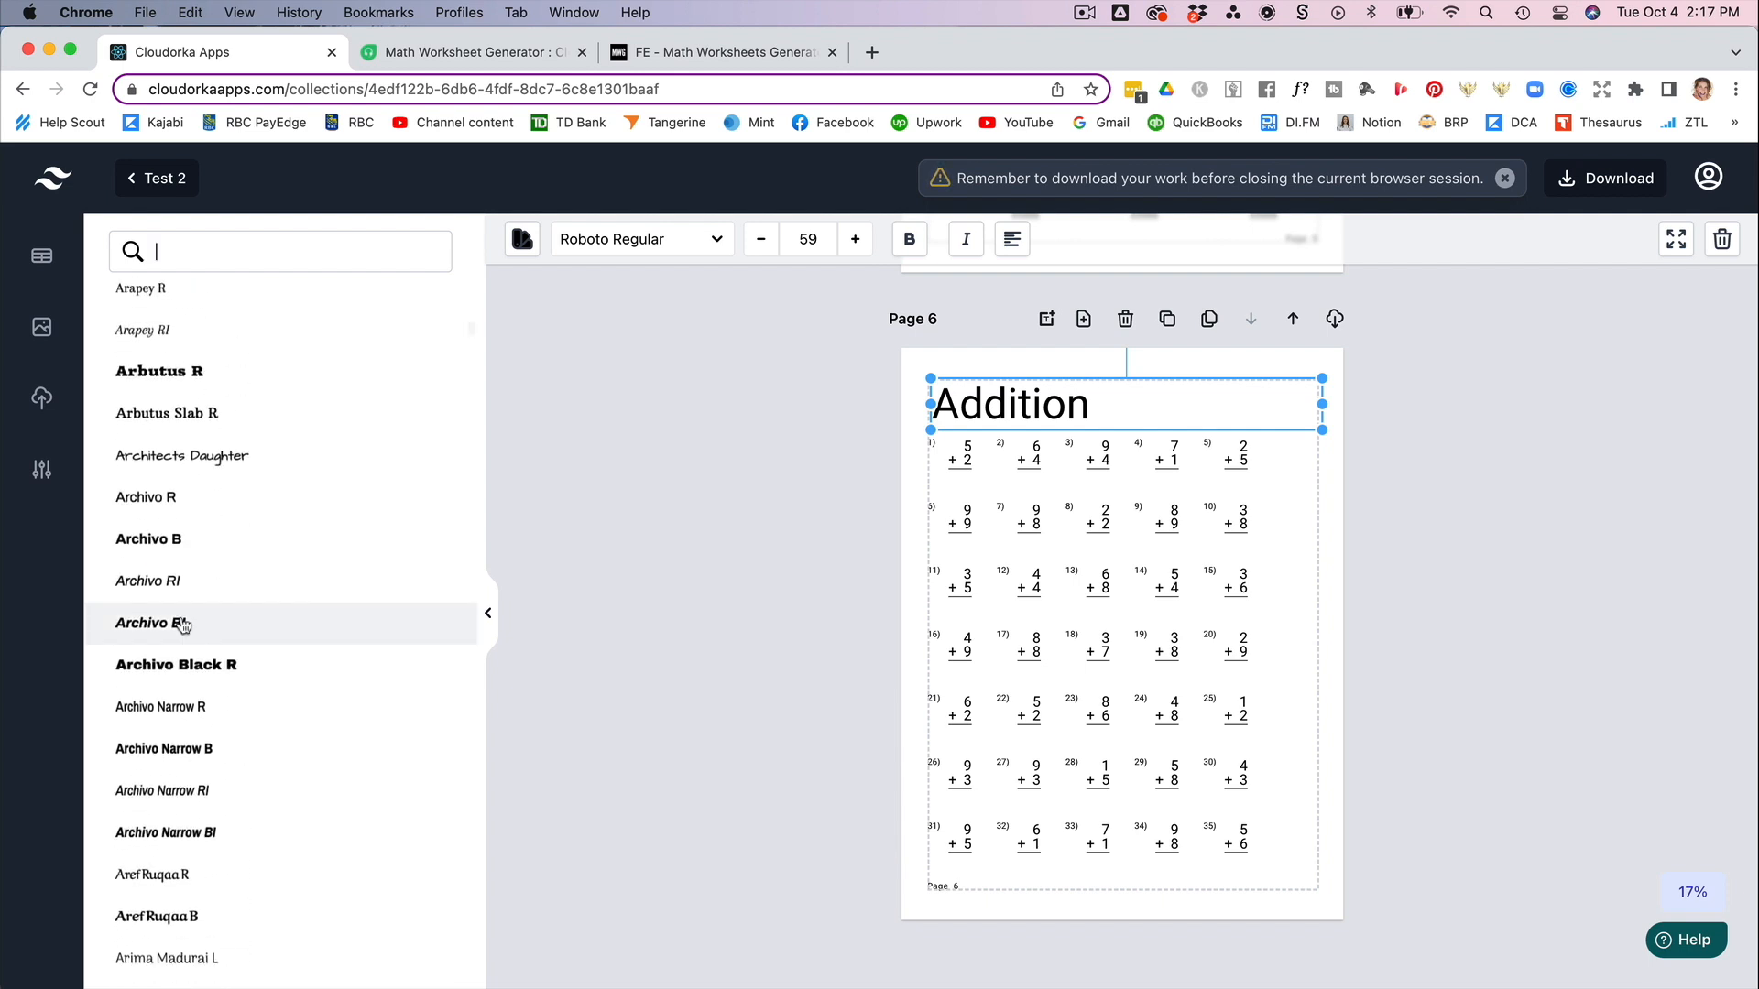
left_click(156, 564)
scroll(274, 696, "down", 2)
scroll(356, 780, "down", 12)
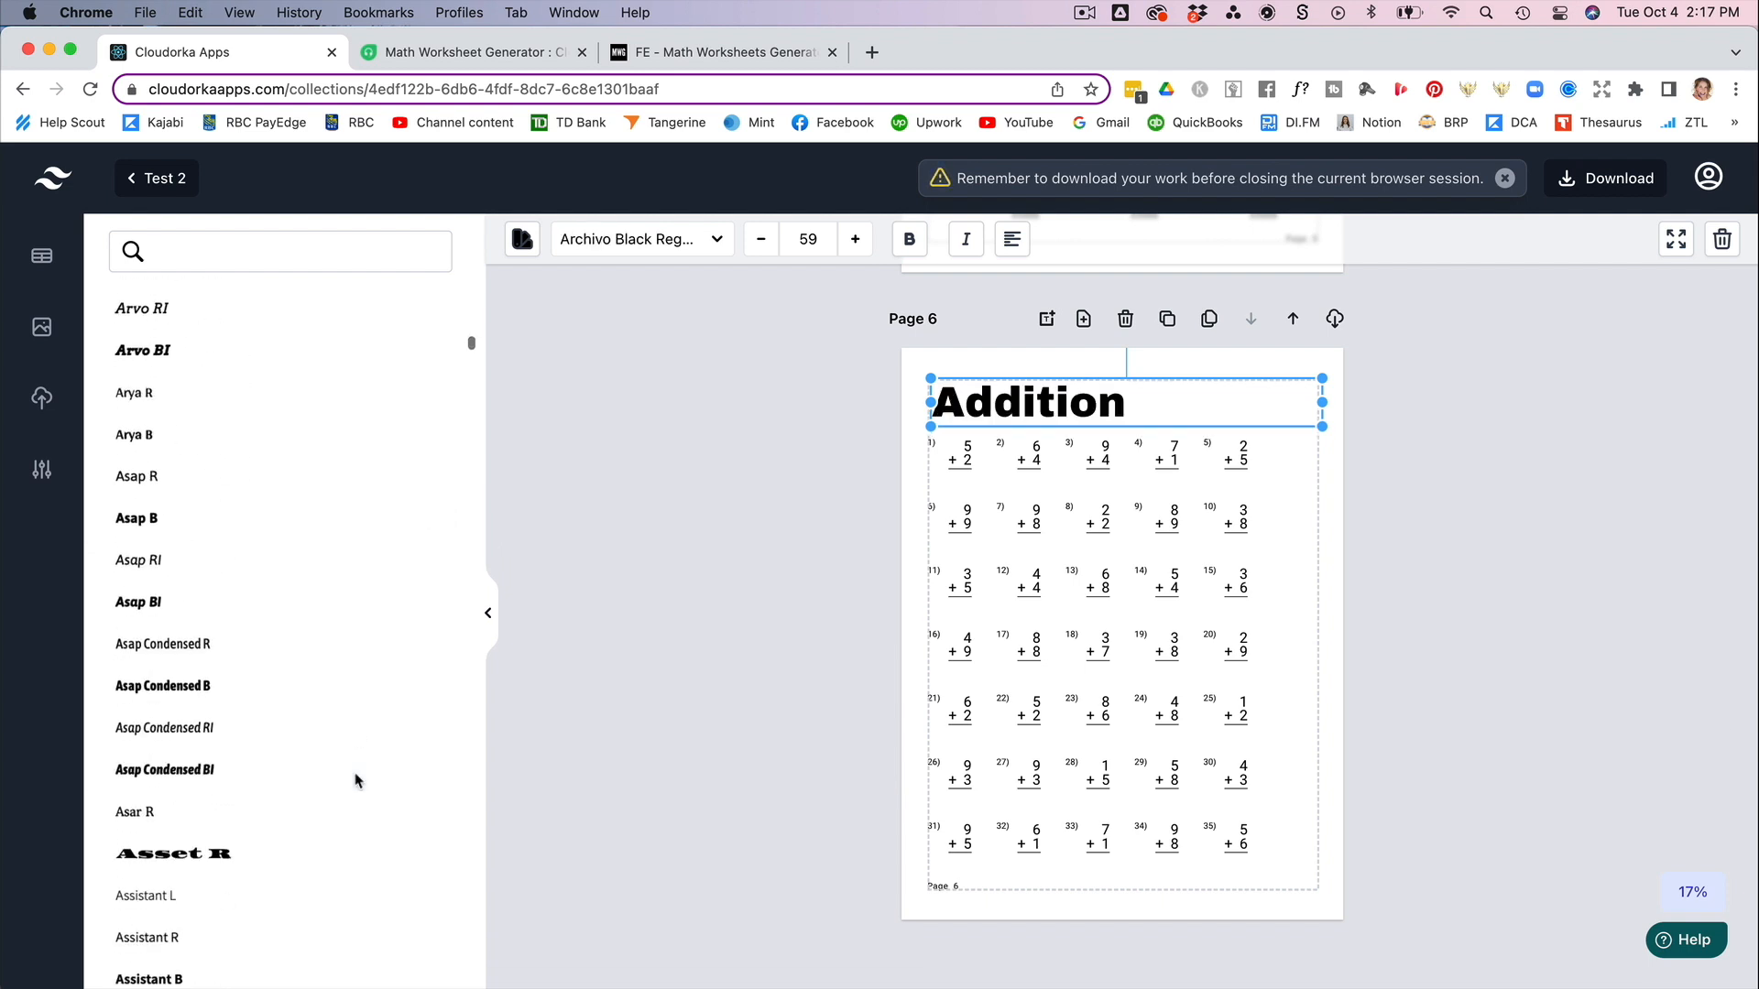
scroll(356, 780, "down", 15)
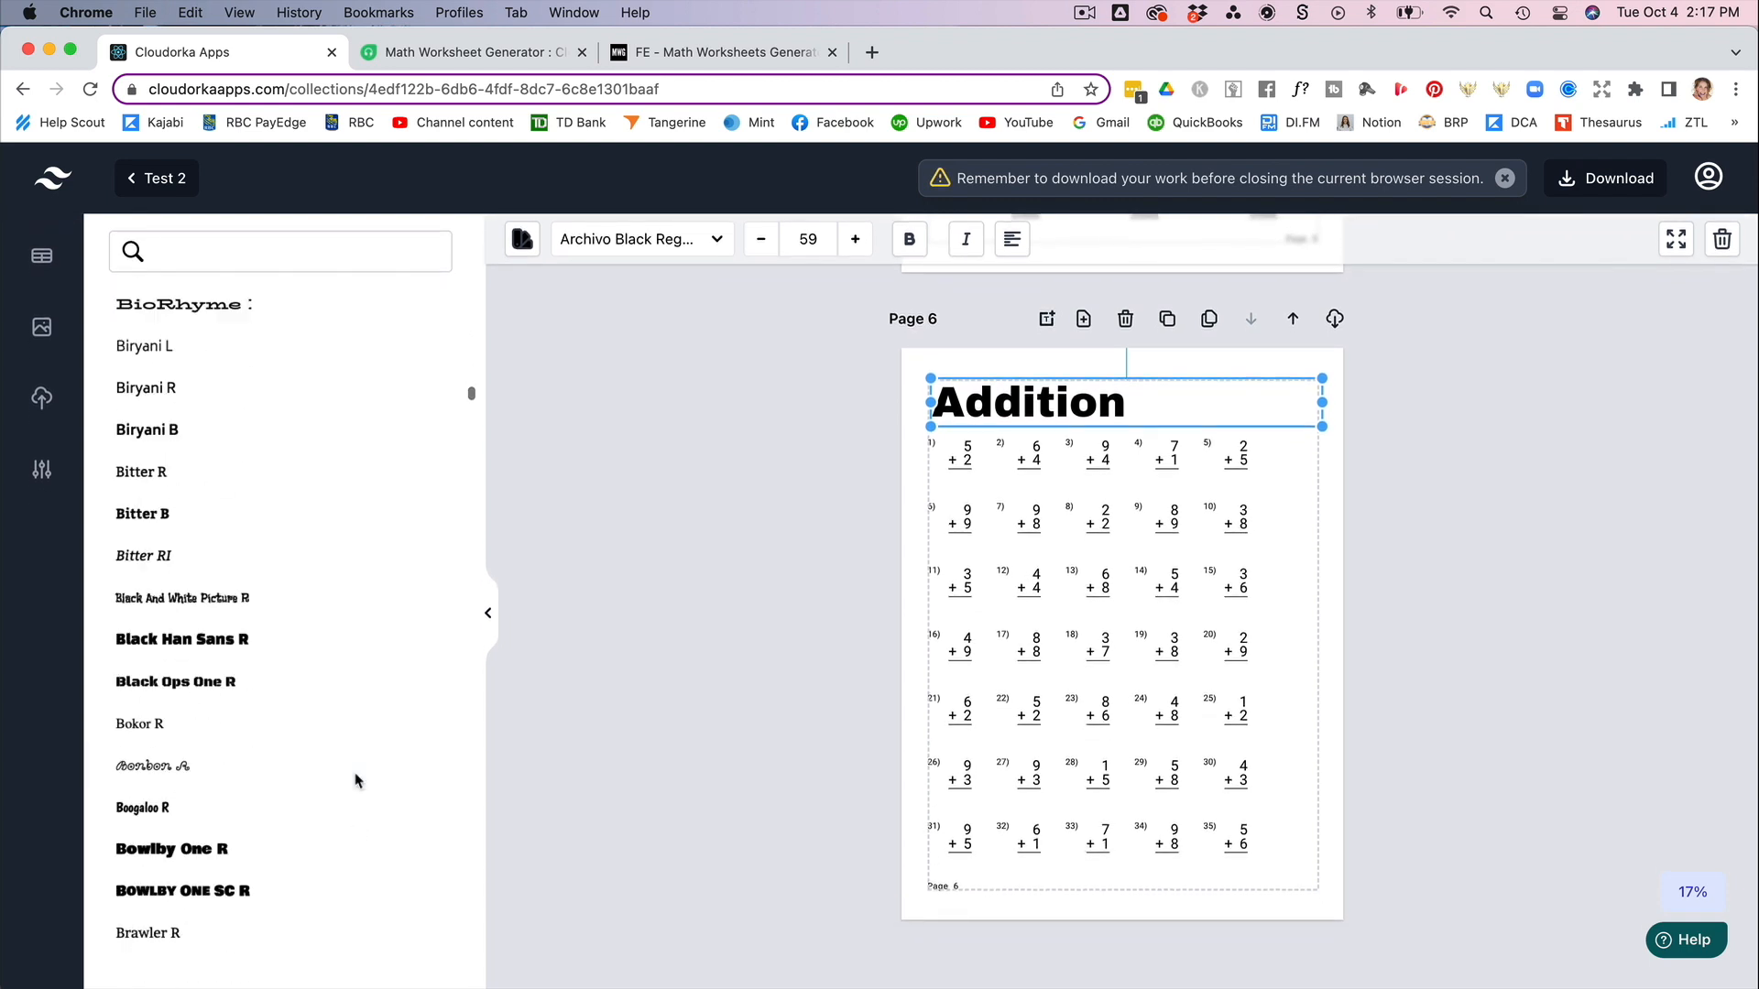
scroll(357, 781, "up", 13)
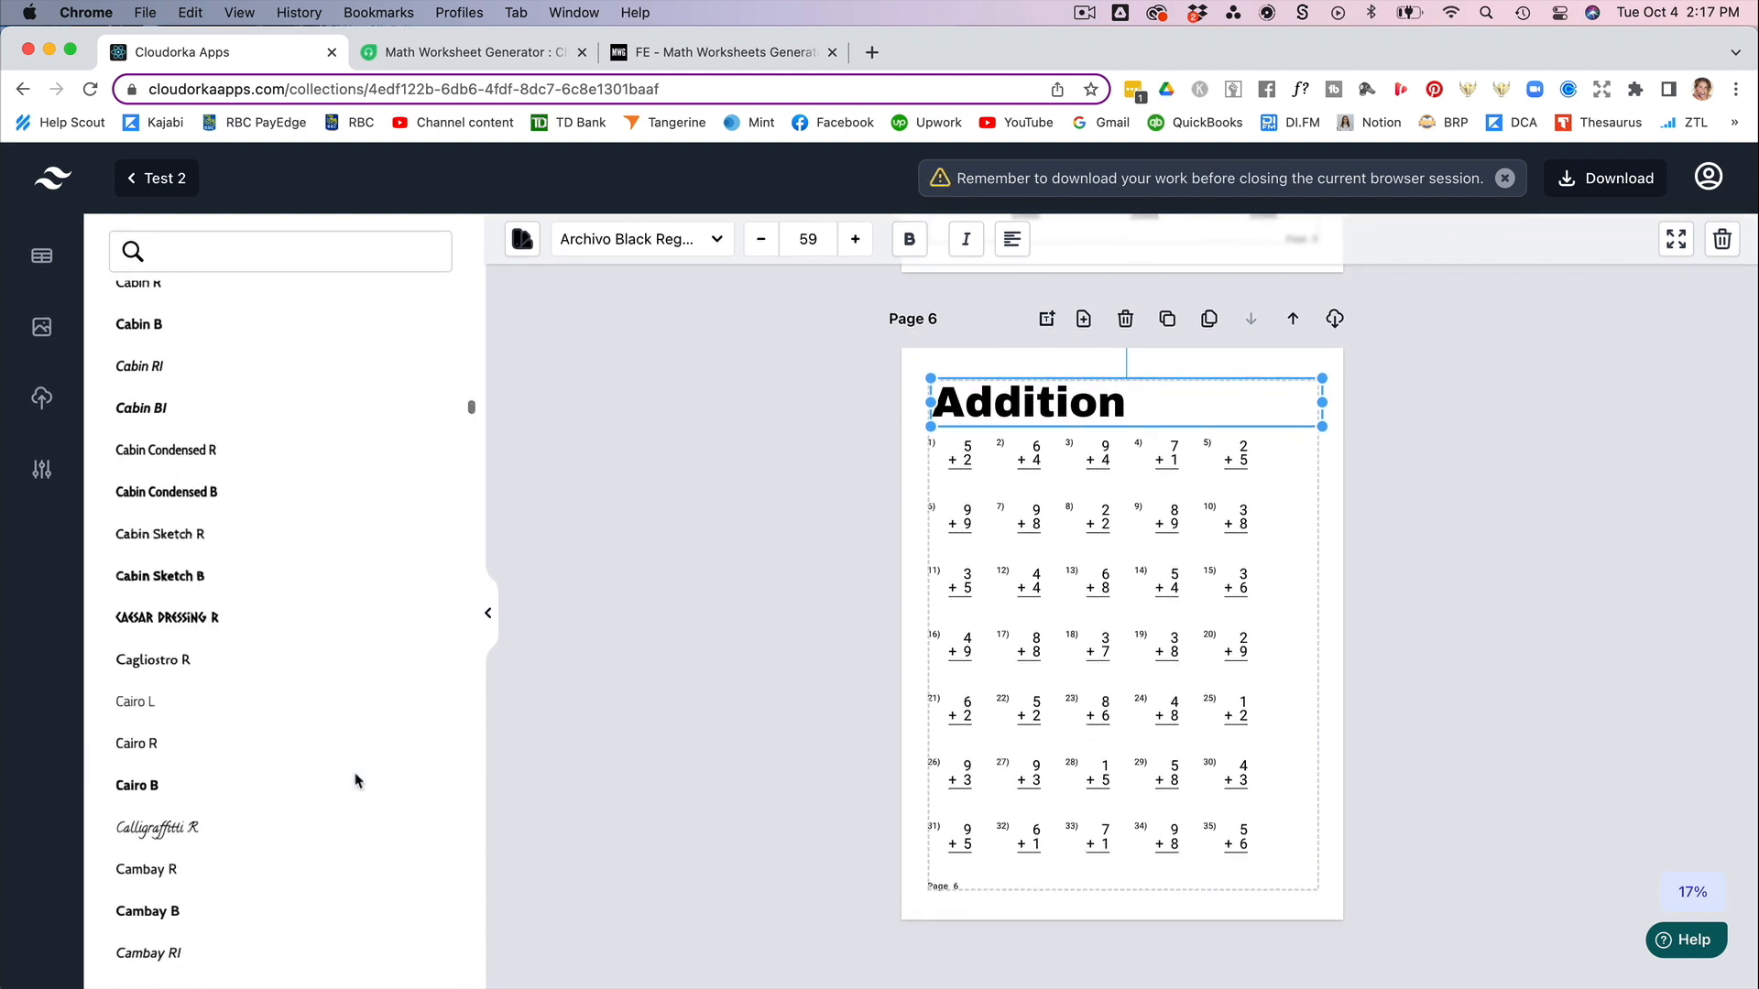
left_click(921, 690)
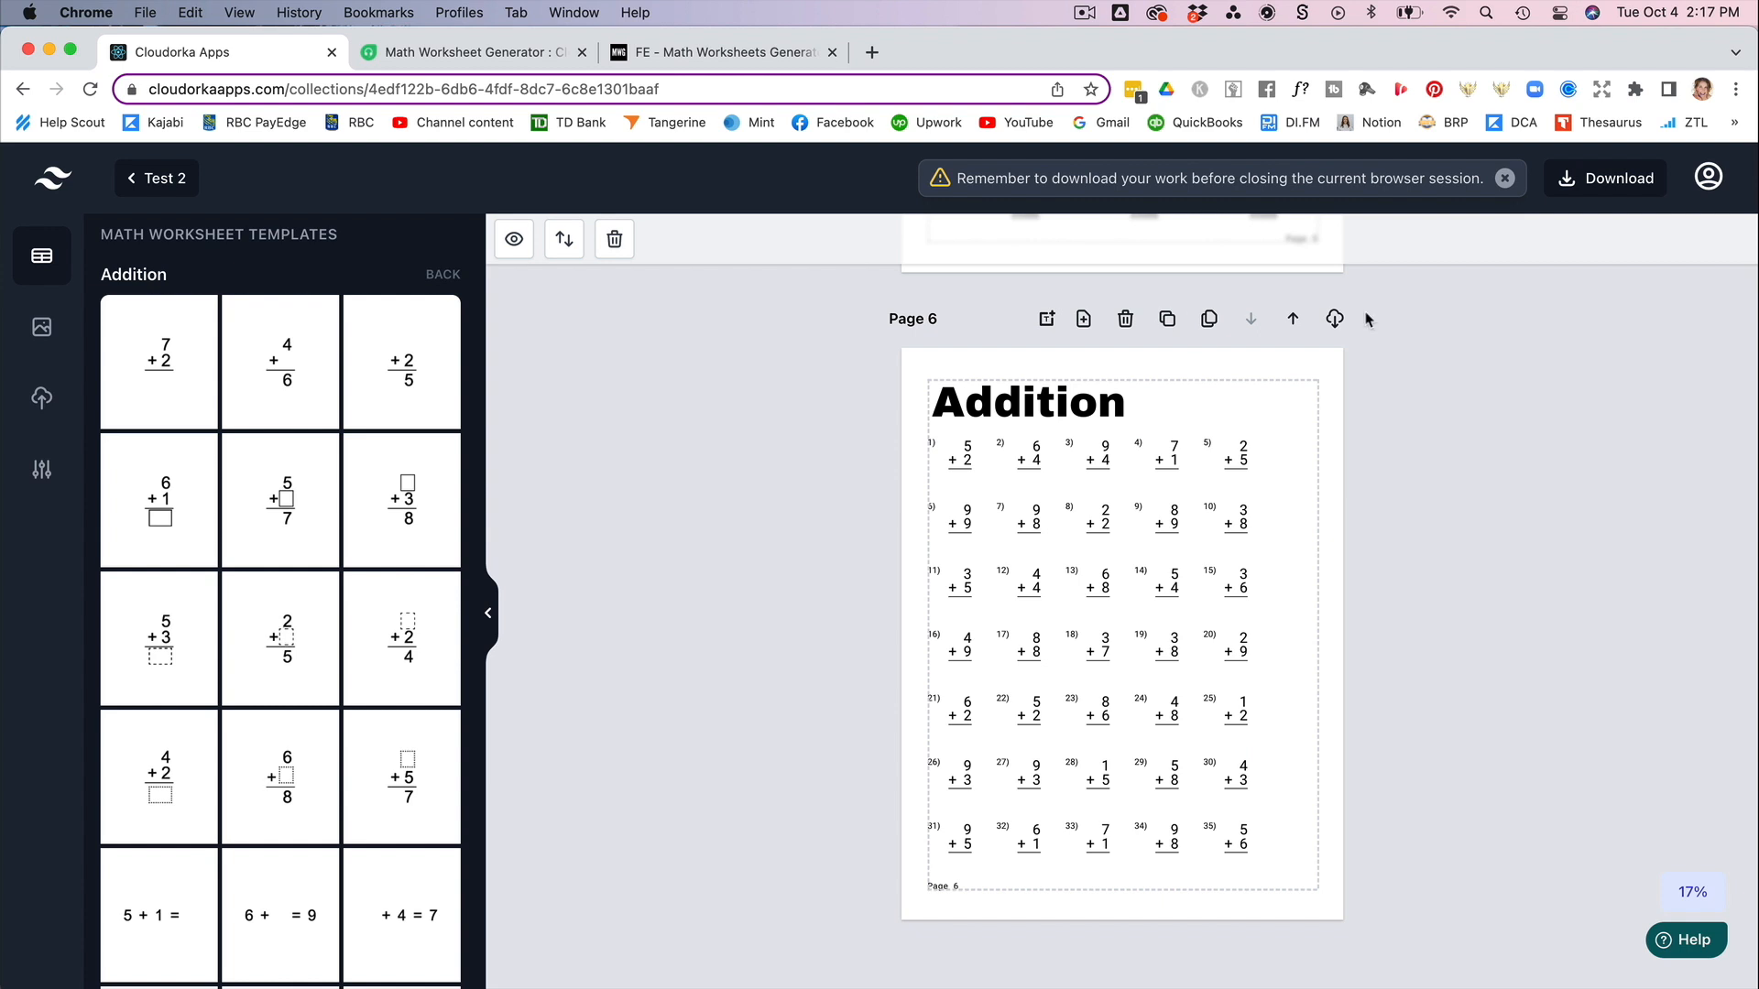
- Reduce the "Addition" title's font size to 54 and center-align it
left_click(1105, 407)
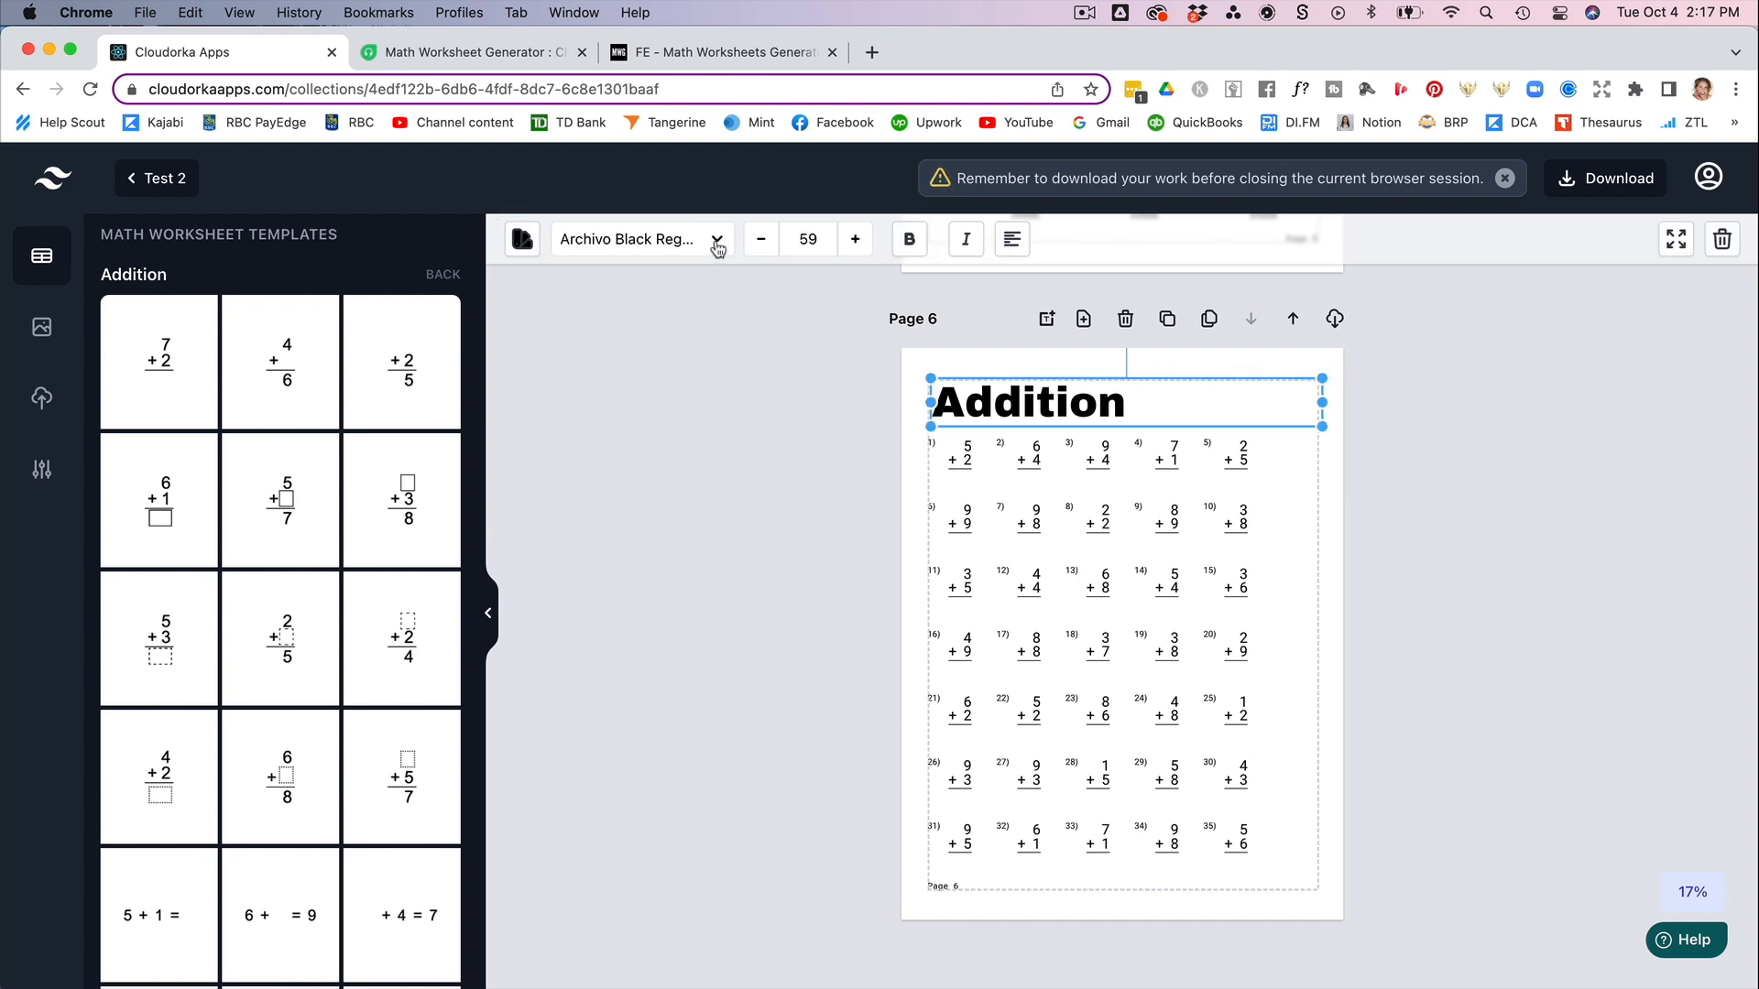
left_click(760, 240)
left_click(761, 240)
left_click(760, 240)
left_click(760, 240)
left_click(761, 240)
left_click(1013, 245)
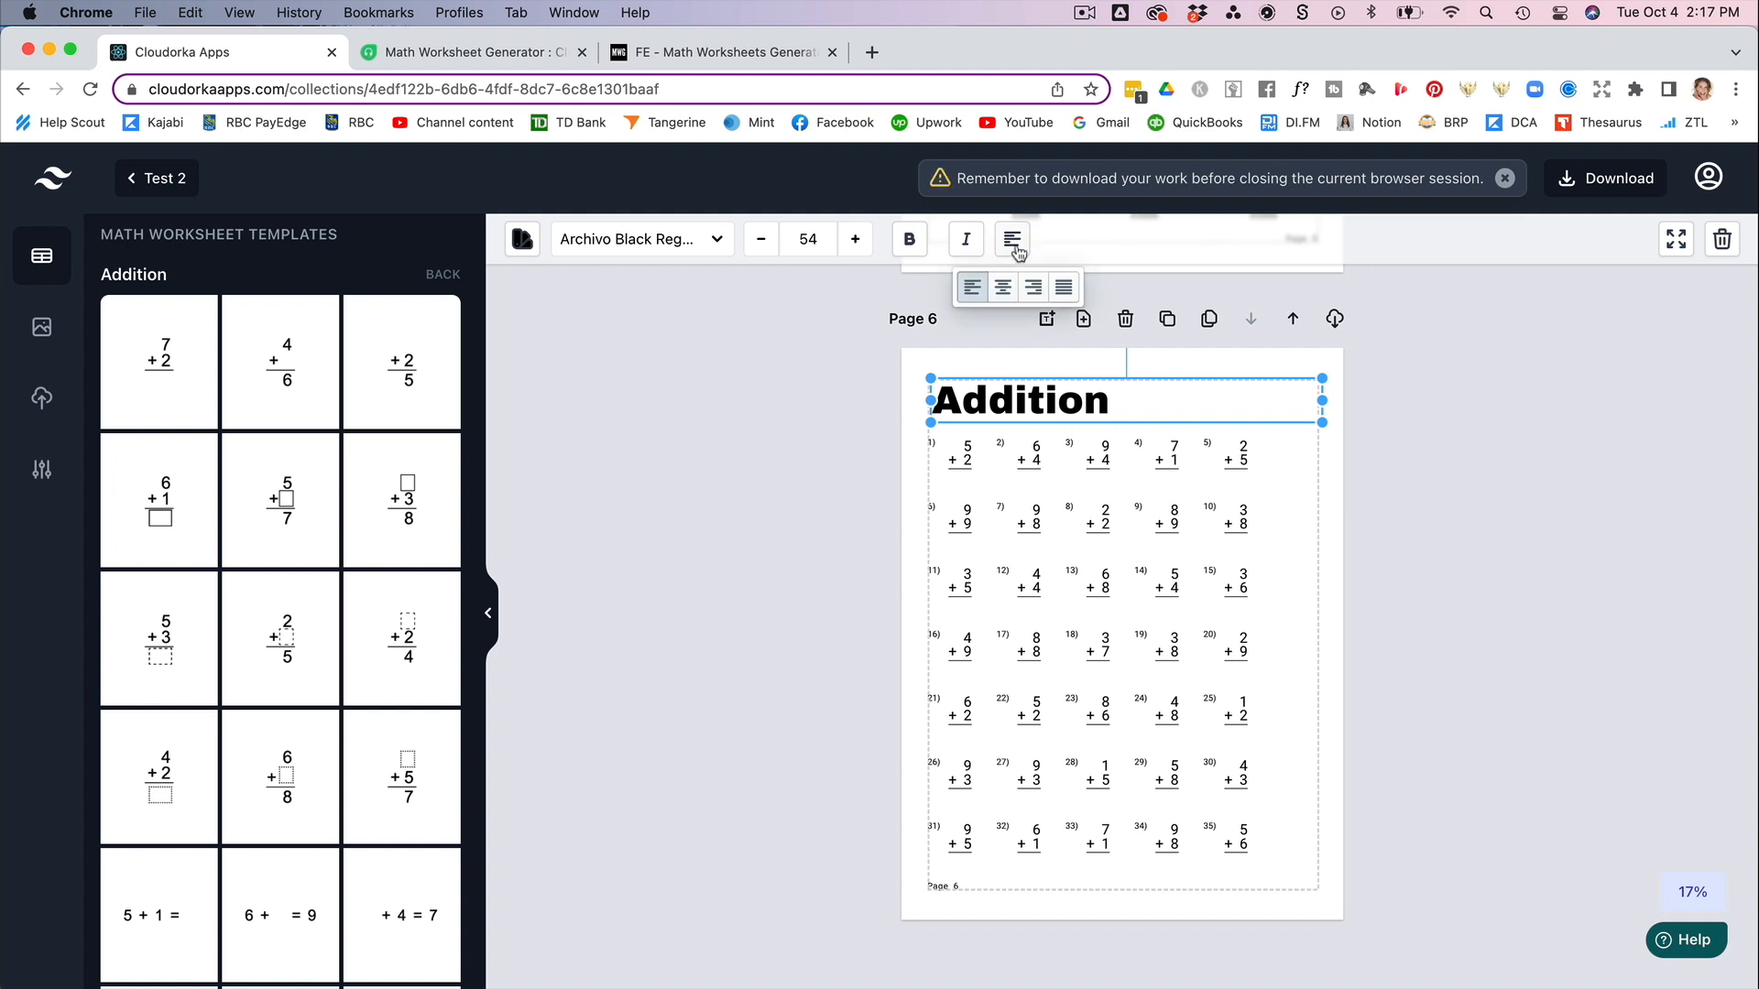
left_click(1002, 288)
left_click(1532, 528)
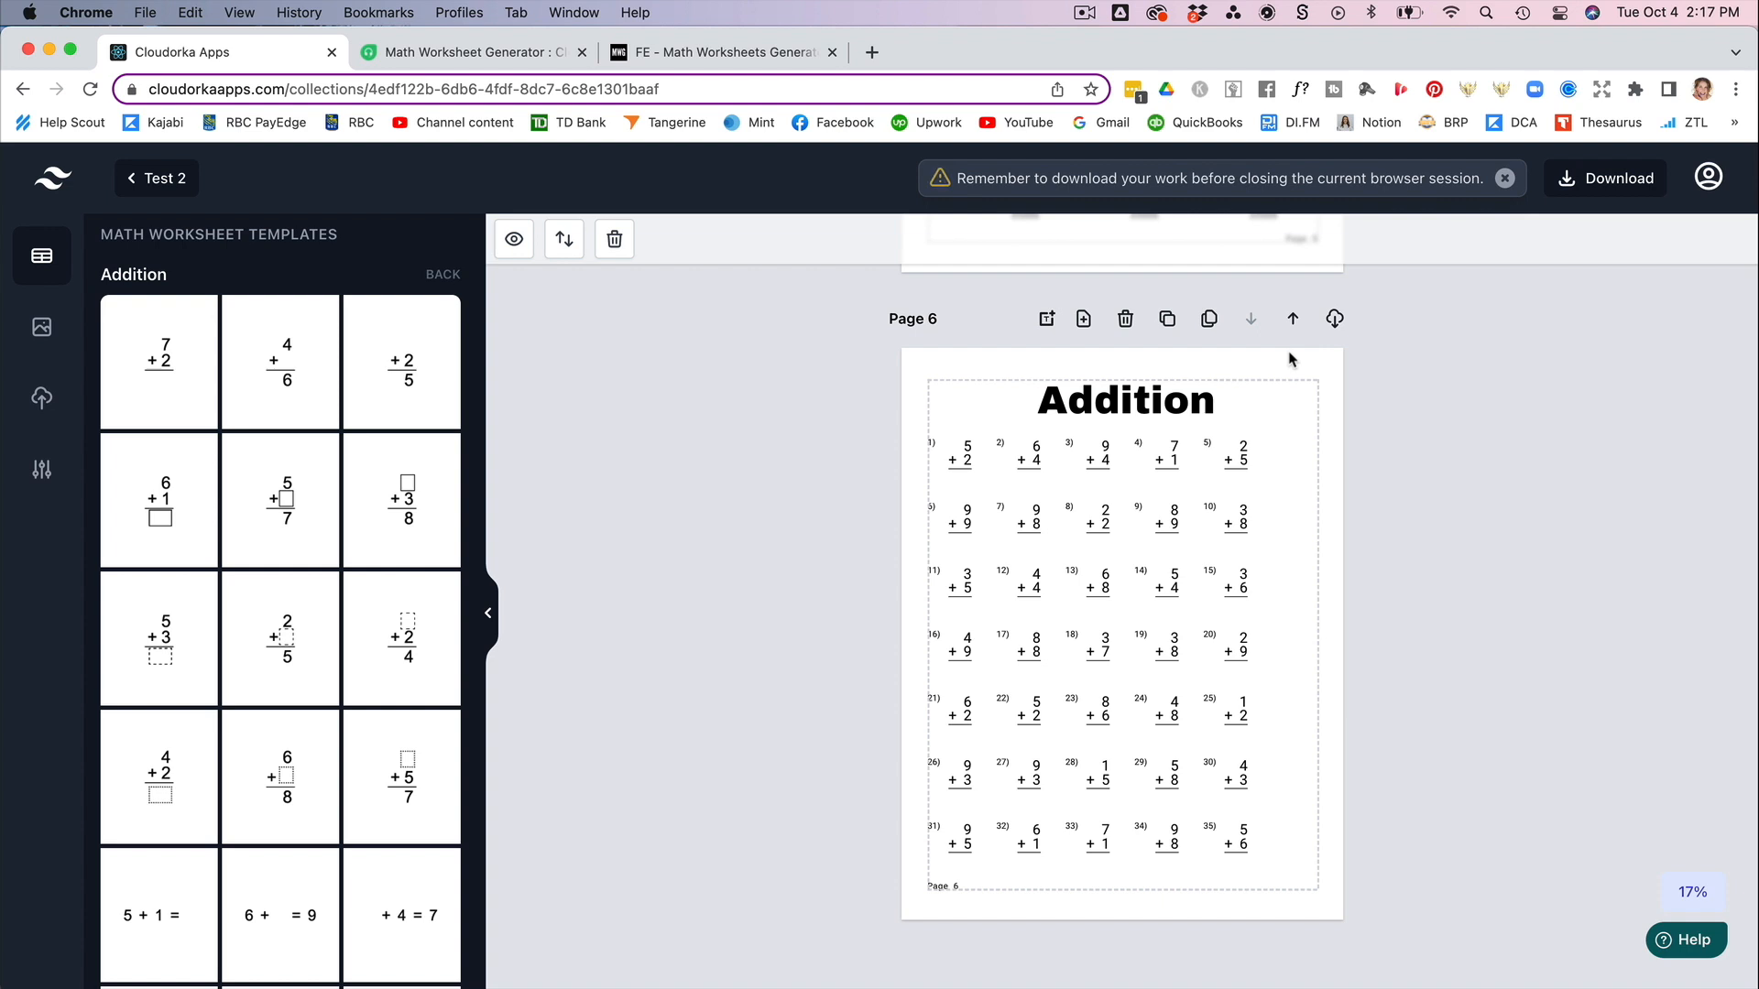
- Add the sitting elephant from the Animals images to page 6, shrunk to fit the page's lower-right corner
left_click(43, 332)
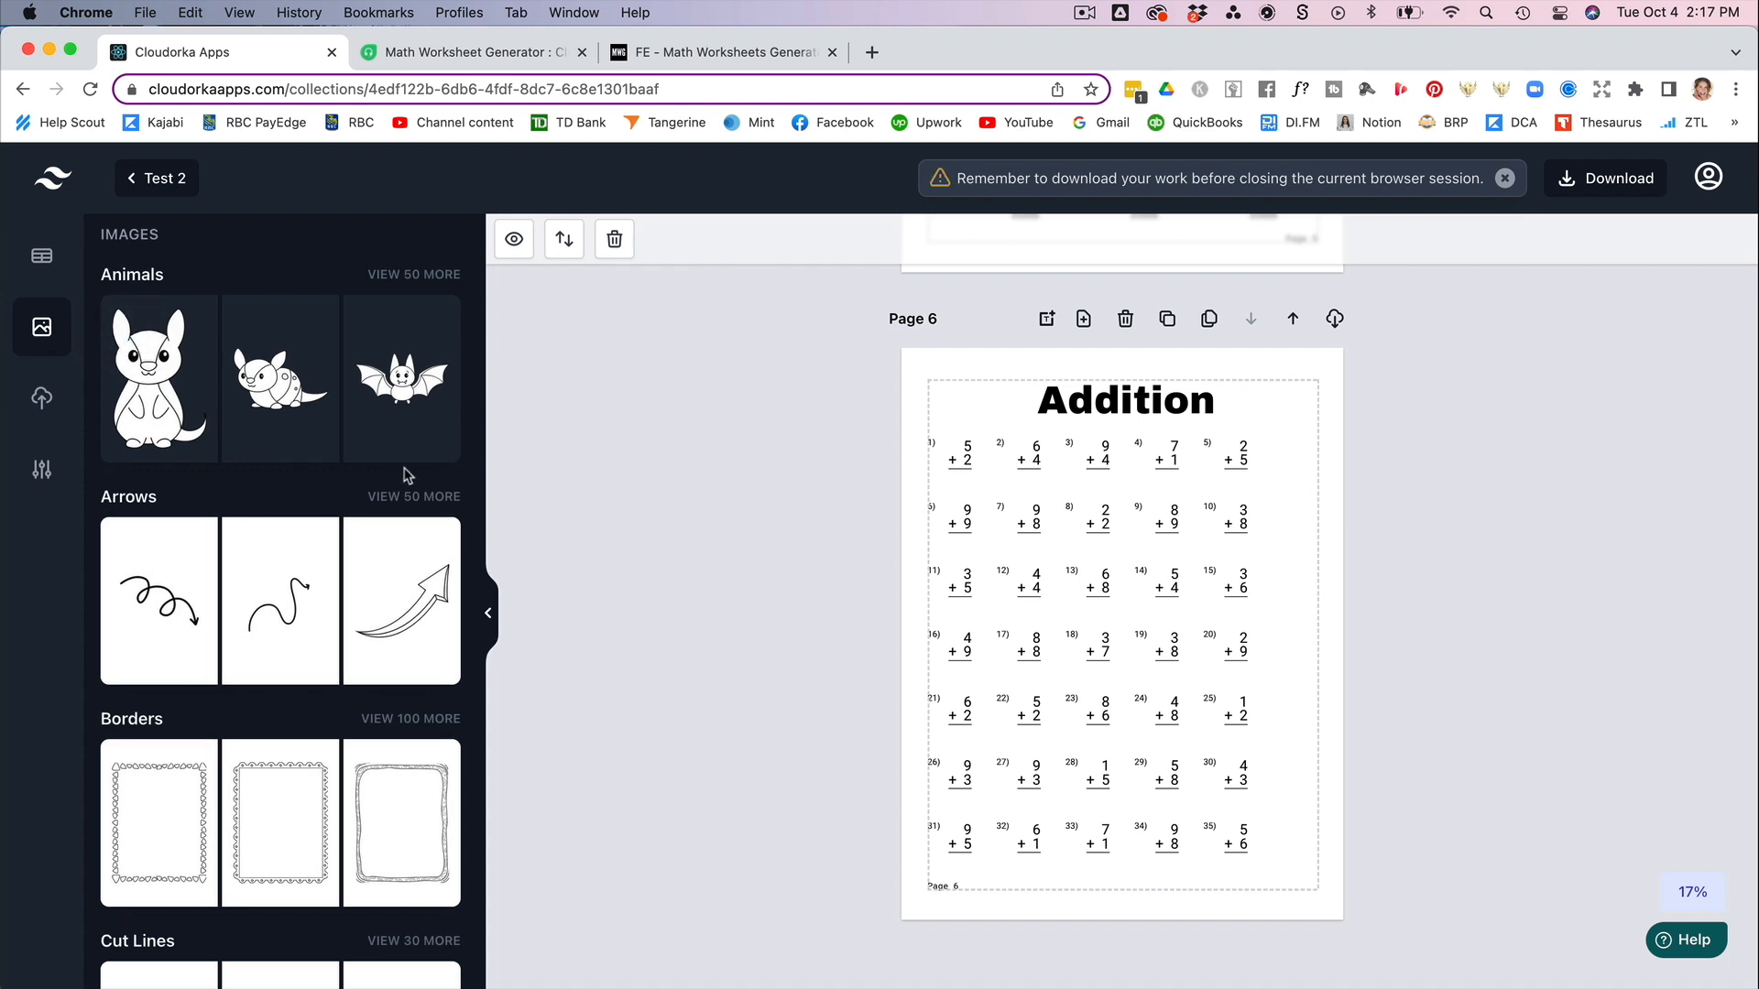
scroll(400, 472, "down", 7)
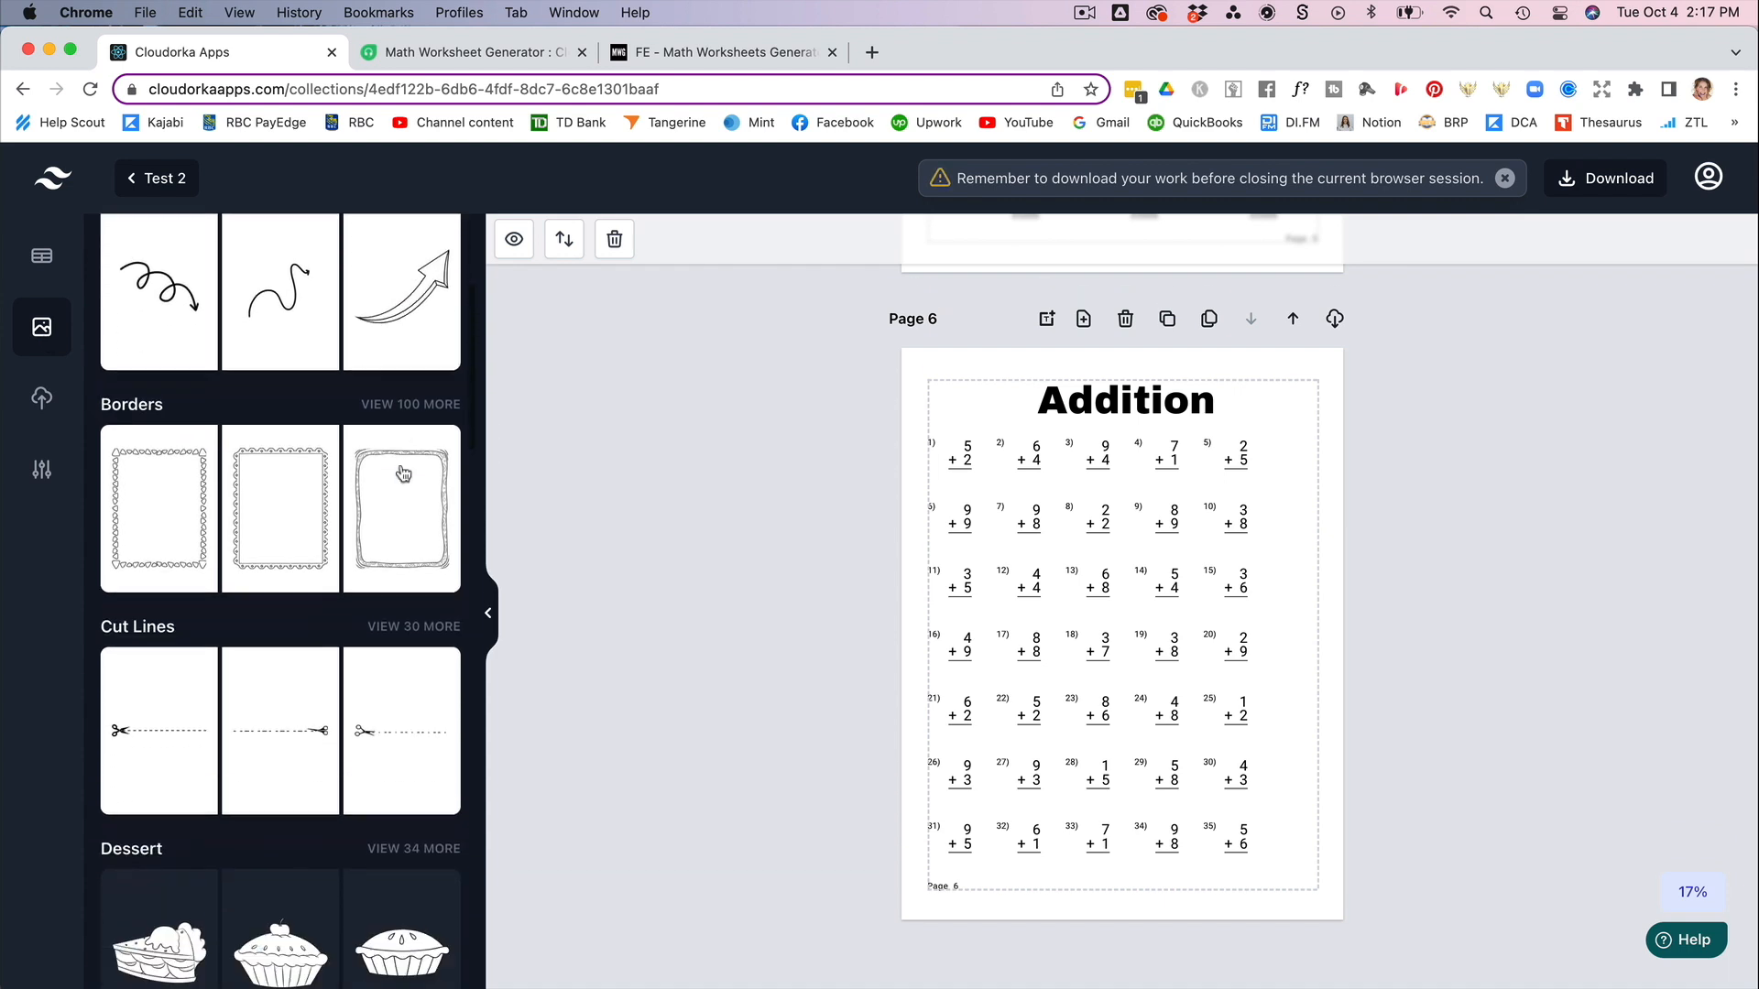
scroll(403, 473, "down", 8)
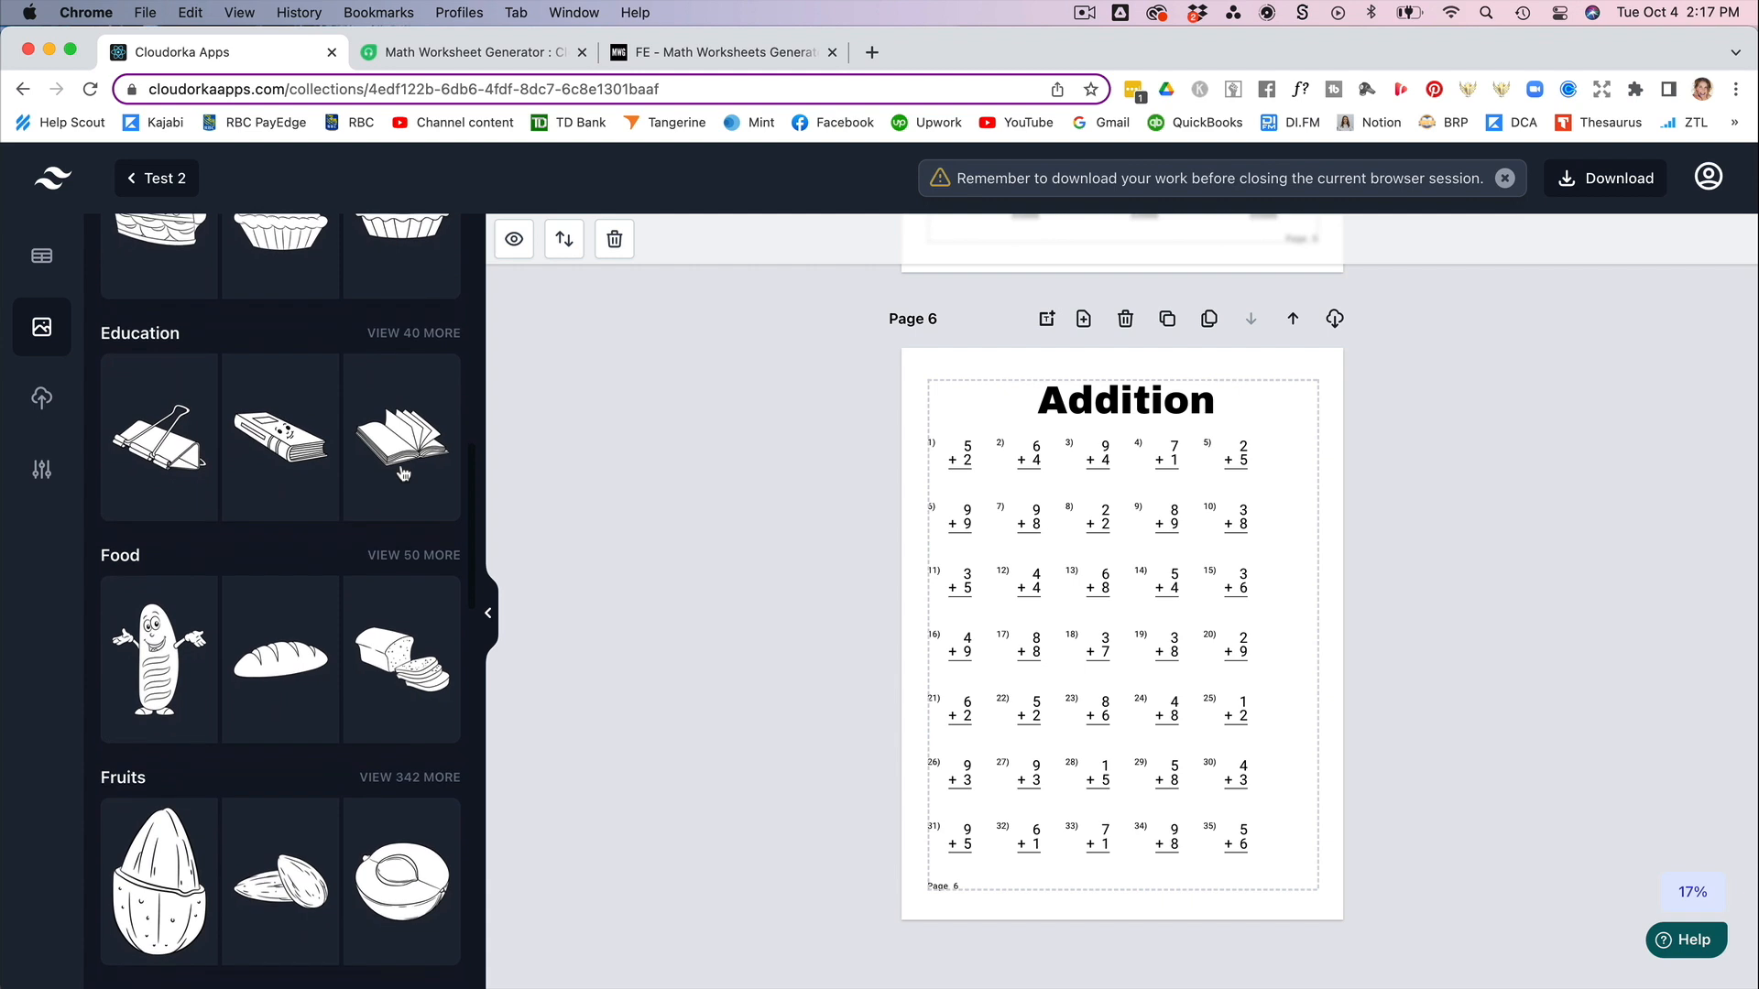
scroll(403, 474, "down", 15)
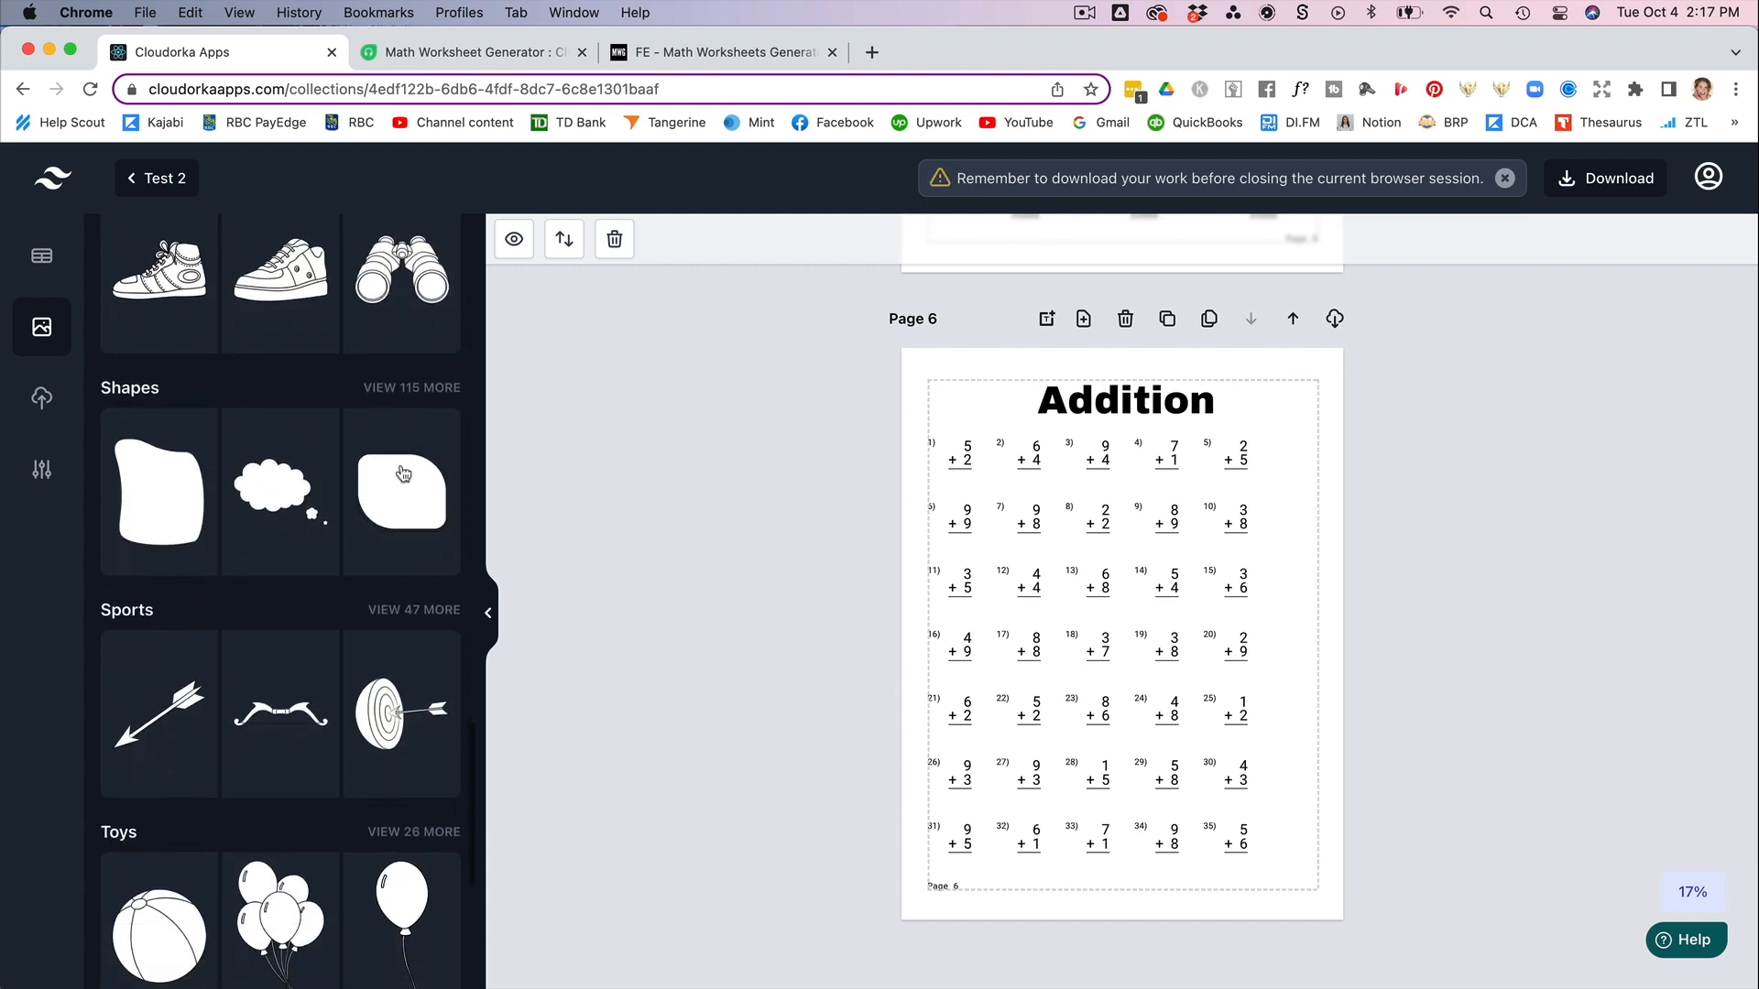
scroll(403, 473, "down", 2)
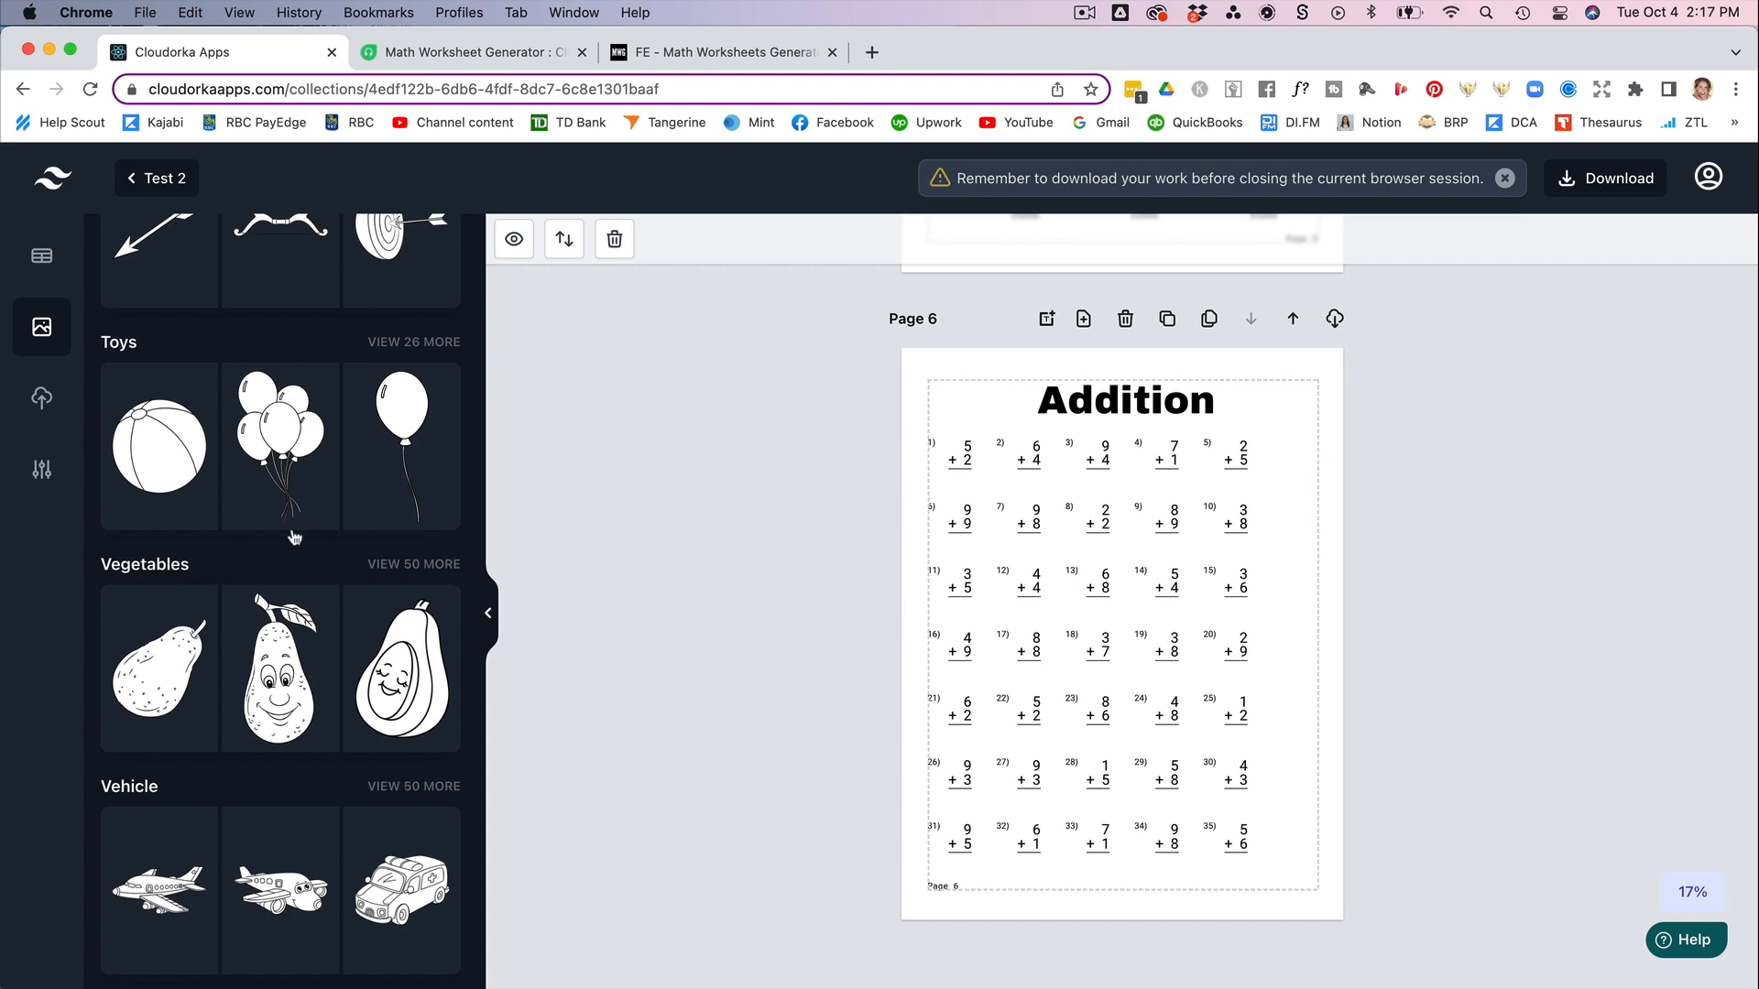
scroll(293, 538, "up", 20)
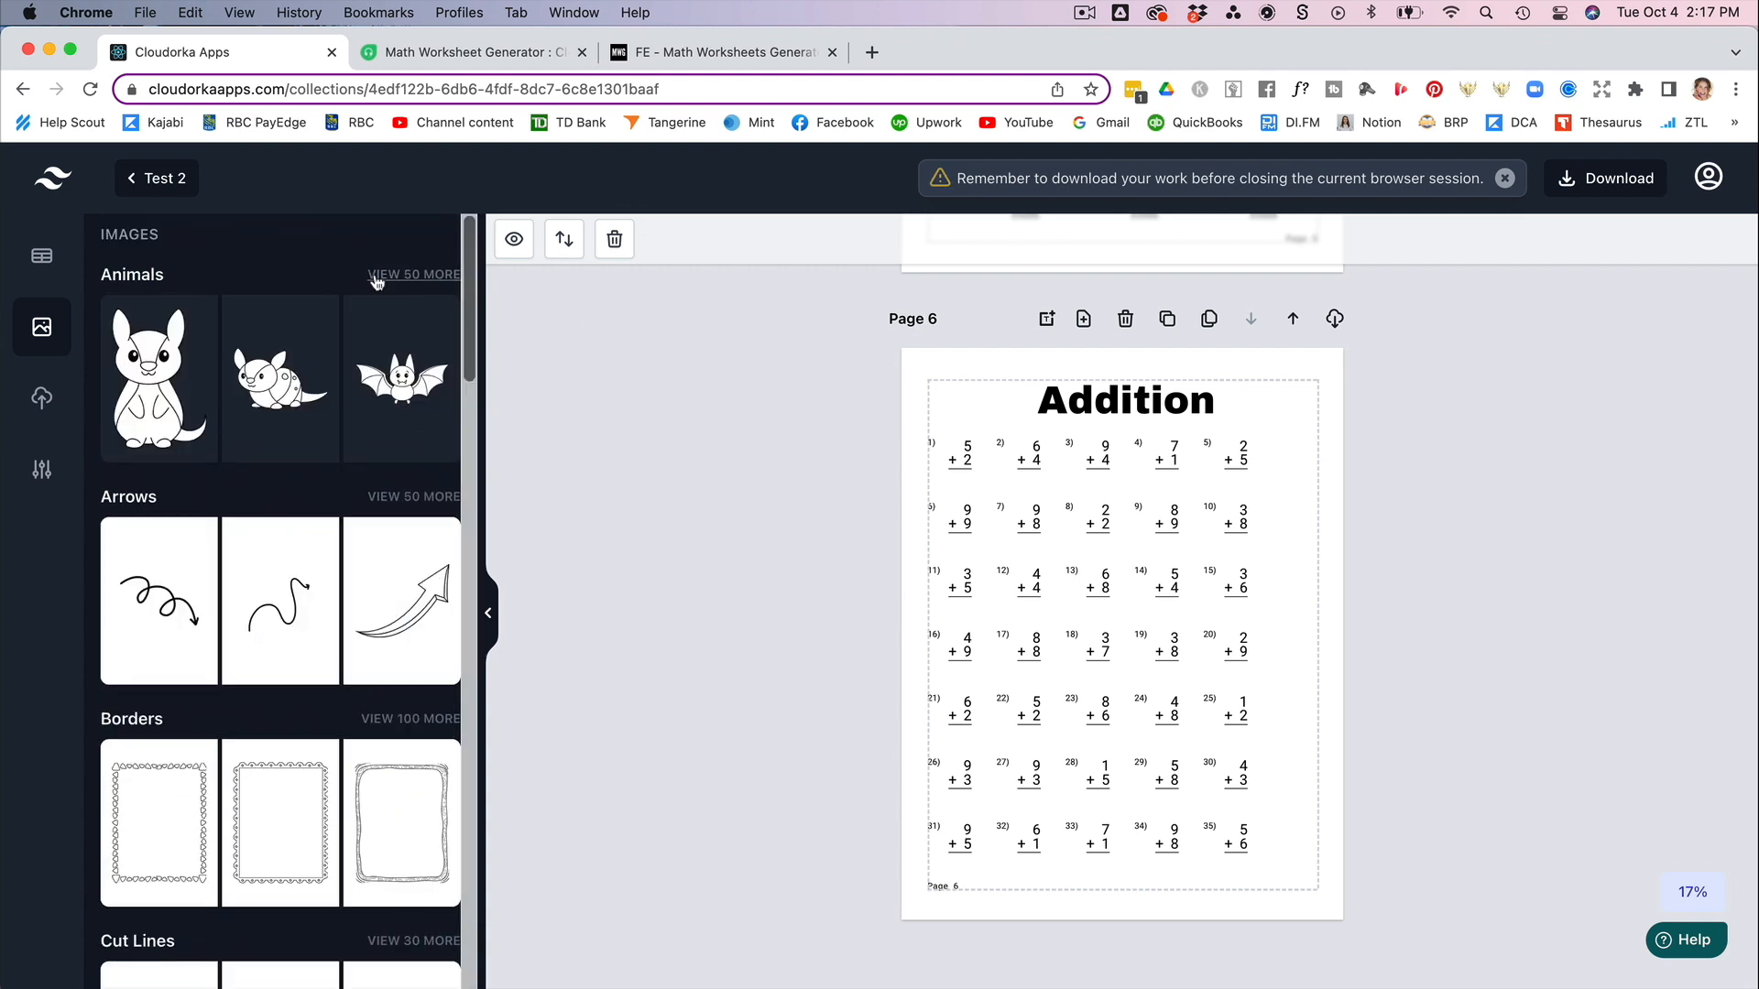
left_click(417, 275)
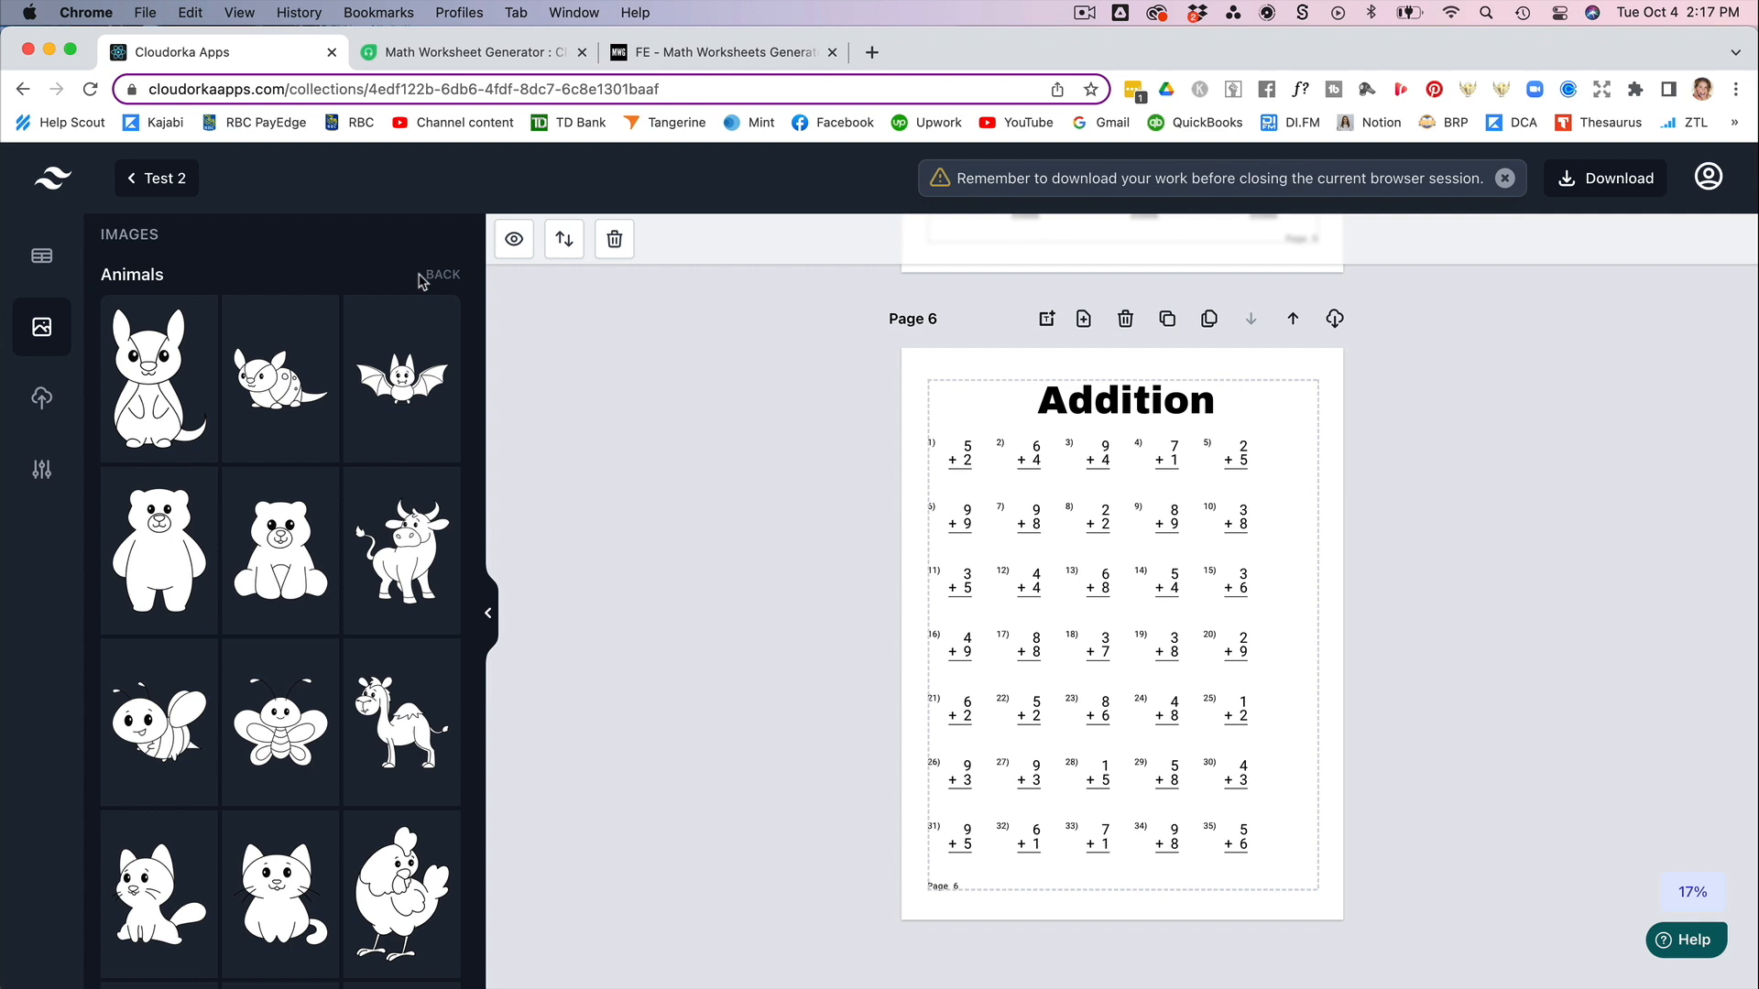
scroll(389, 737, "down", 10)
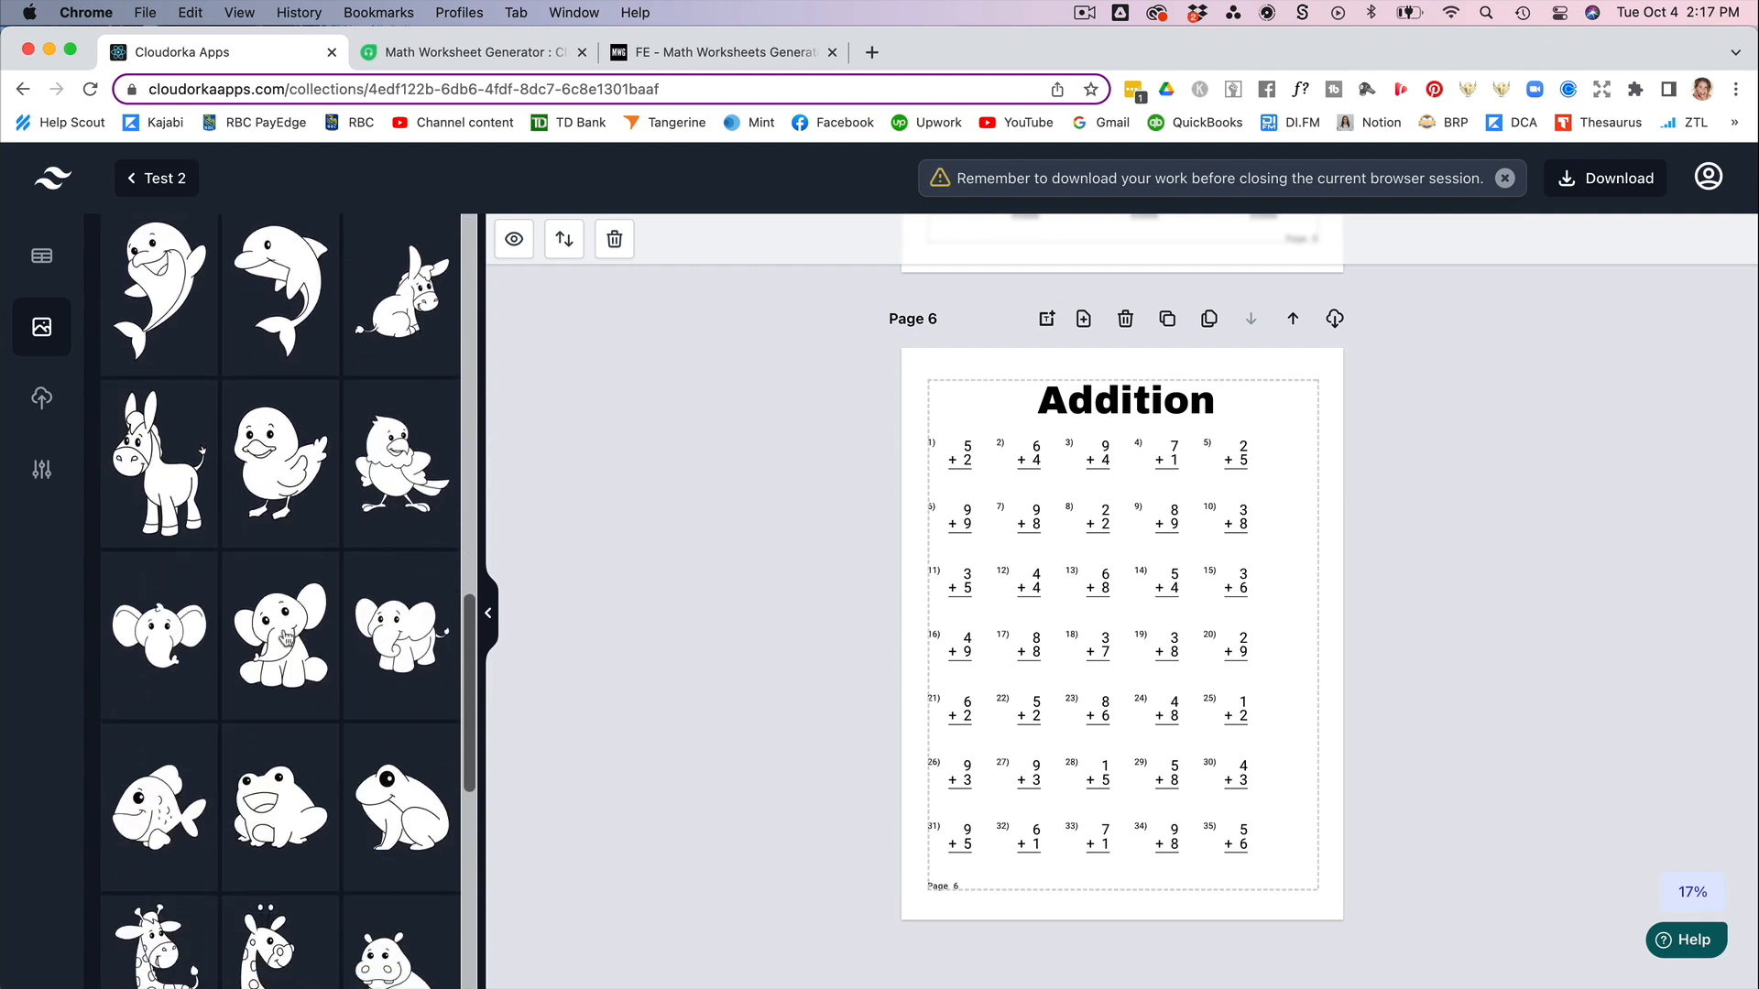
left_click(285, 638)
left_click_drag(1117, 708, 1193, 830)
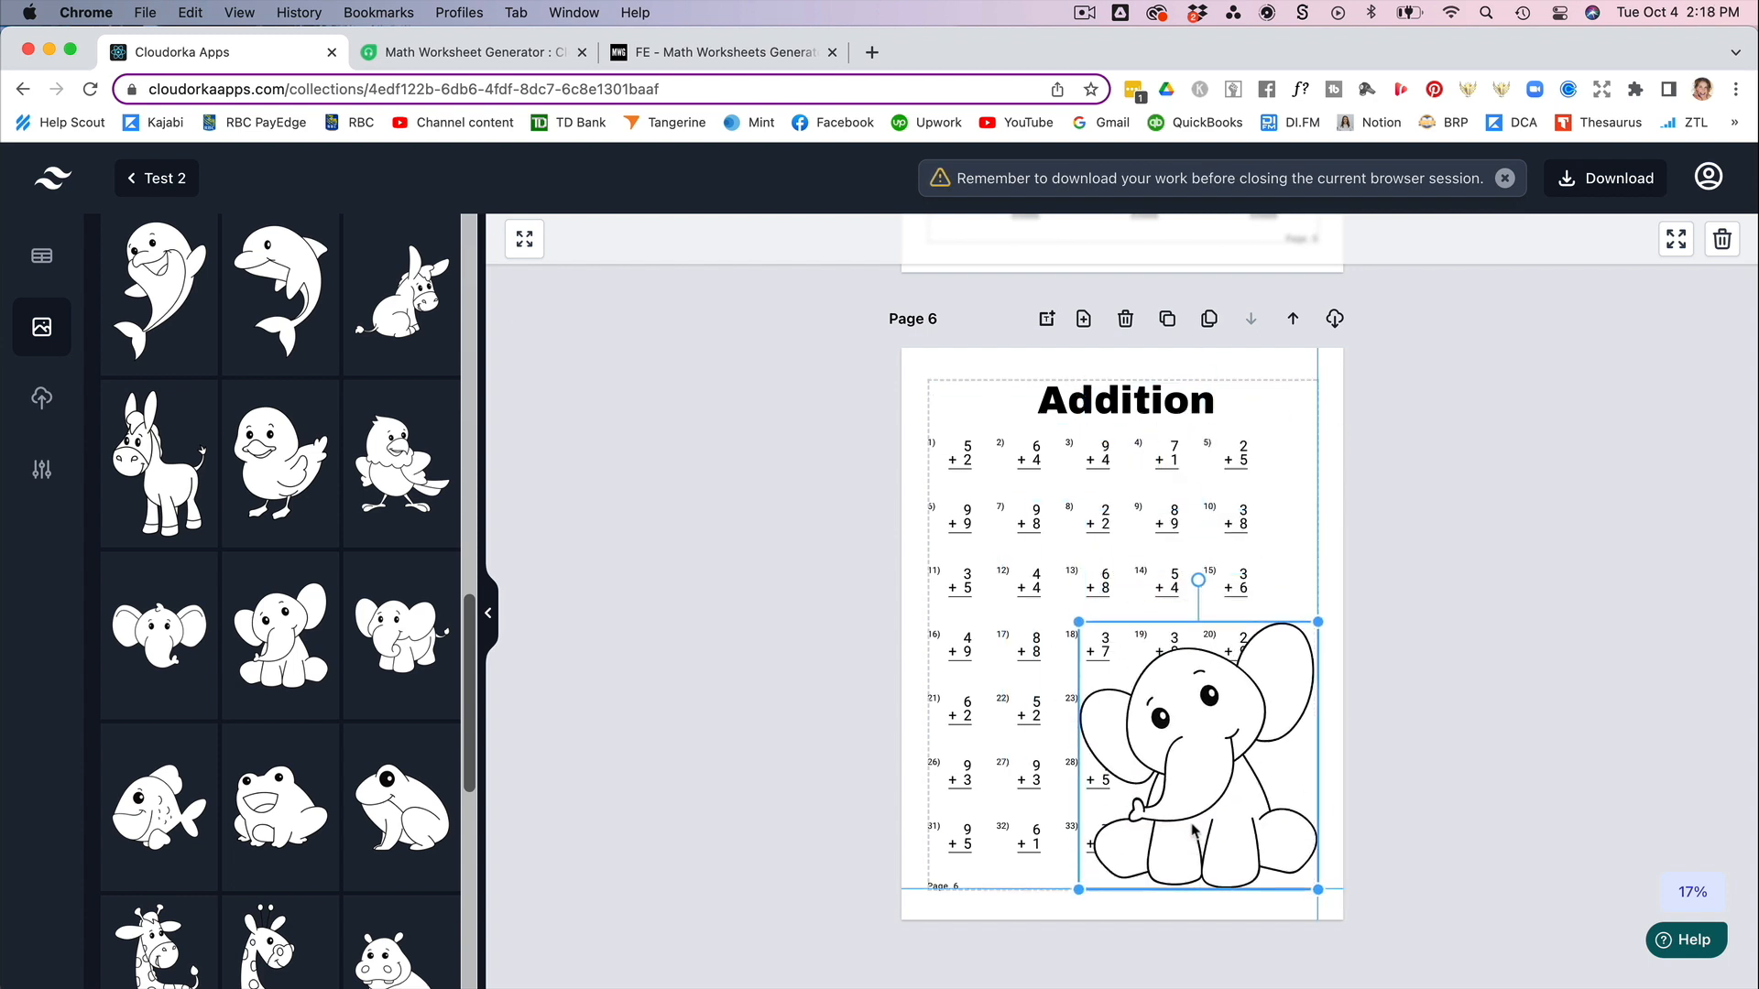
left_click_drag(1078, 622, 1198, 755)
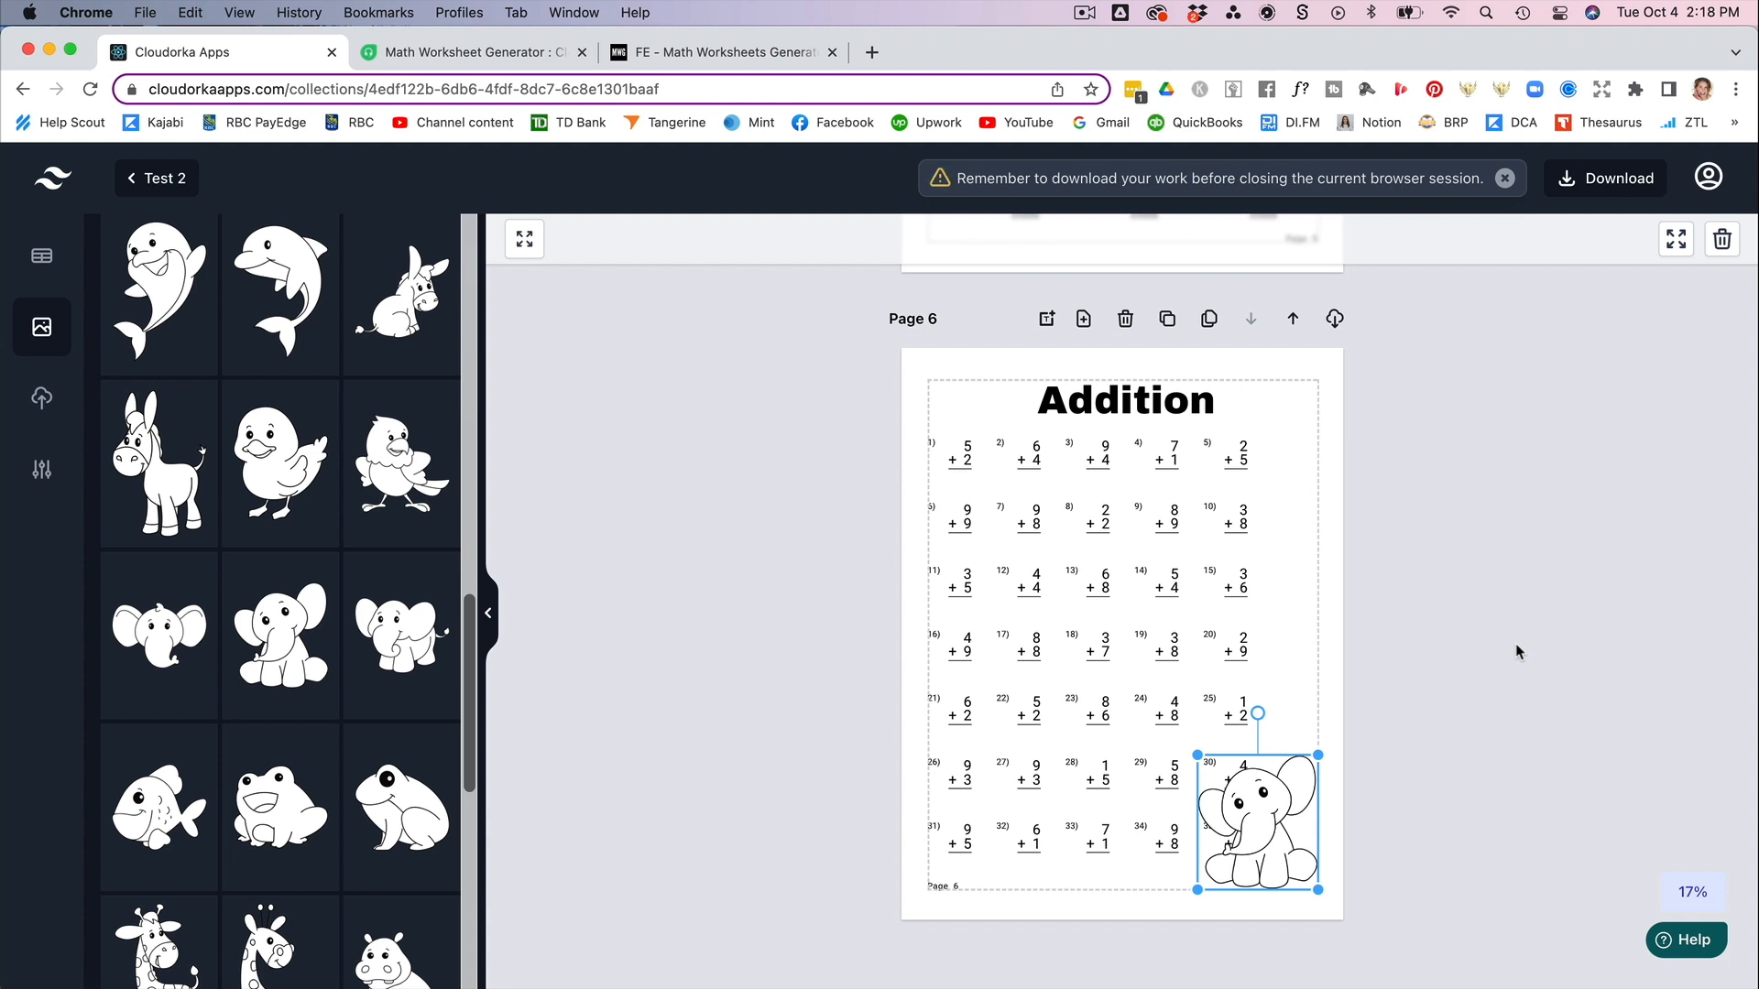
- Regenerate the page 6 addition worksheet with 5 rows and 6 columns so it ends above the elephant
left_click(1194, 556)
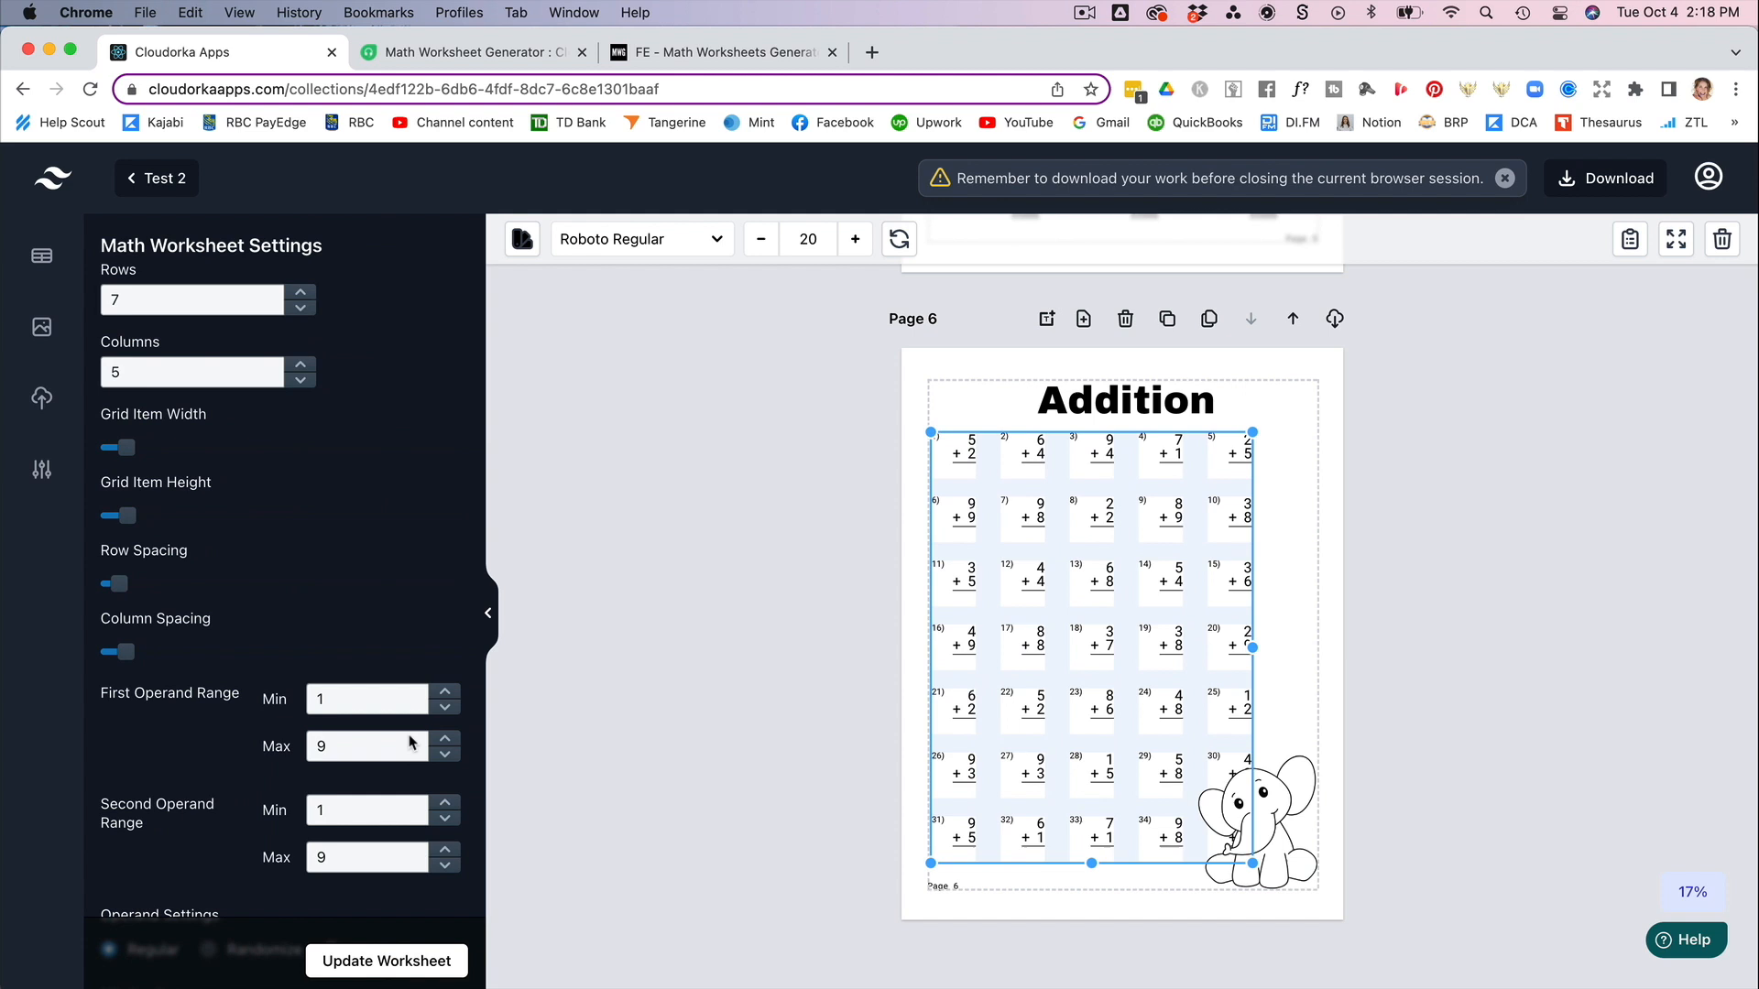
left_click(301, 363)
left_click(301, 309)
left_click(350, 959)
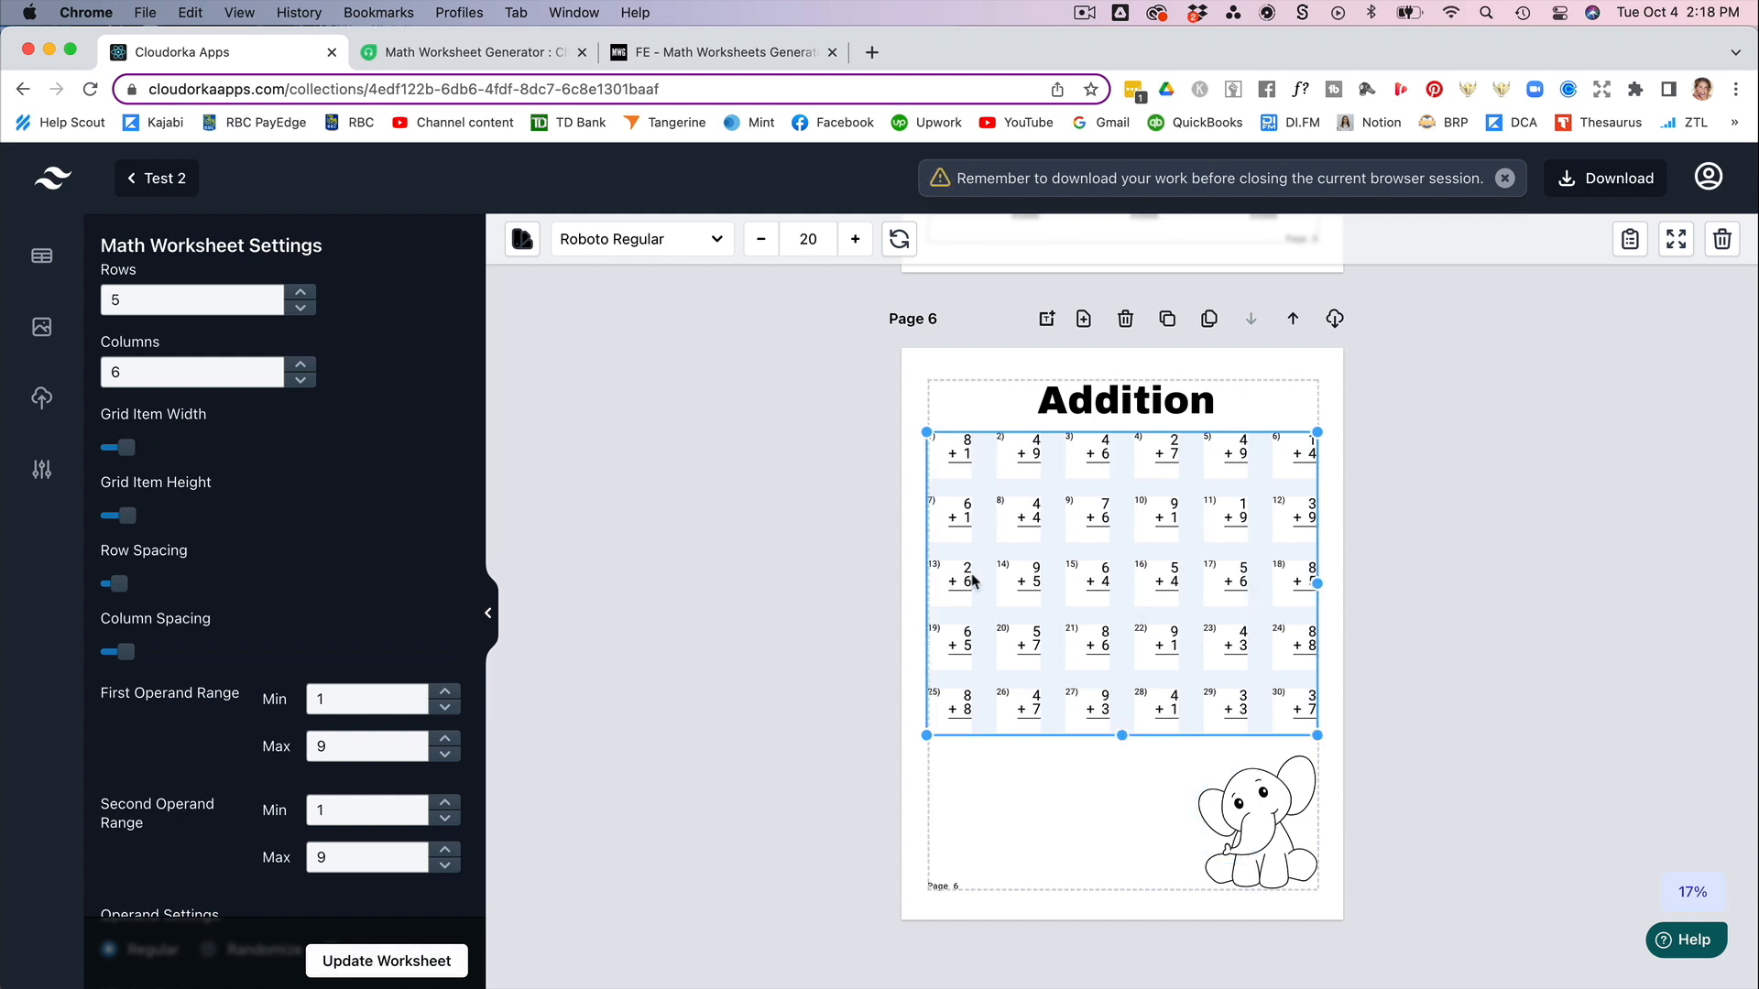
- Paste a copy of the worksheet, reduce it to 2 rows and 4 columns, and place it below the first grid beside the elephant
key("super+v")
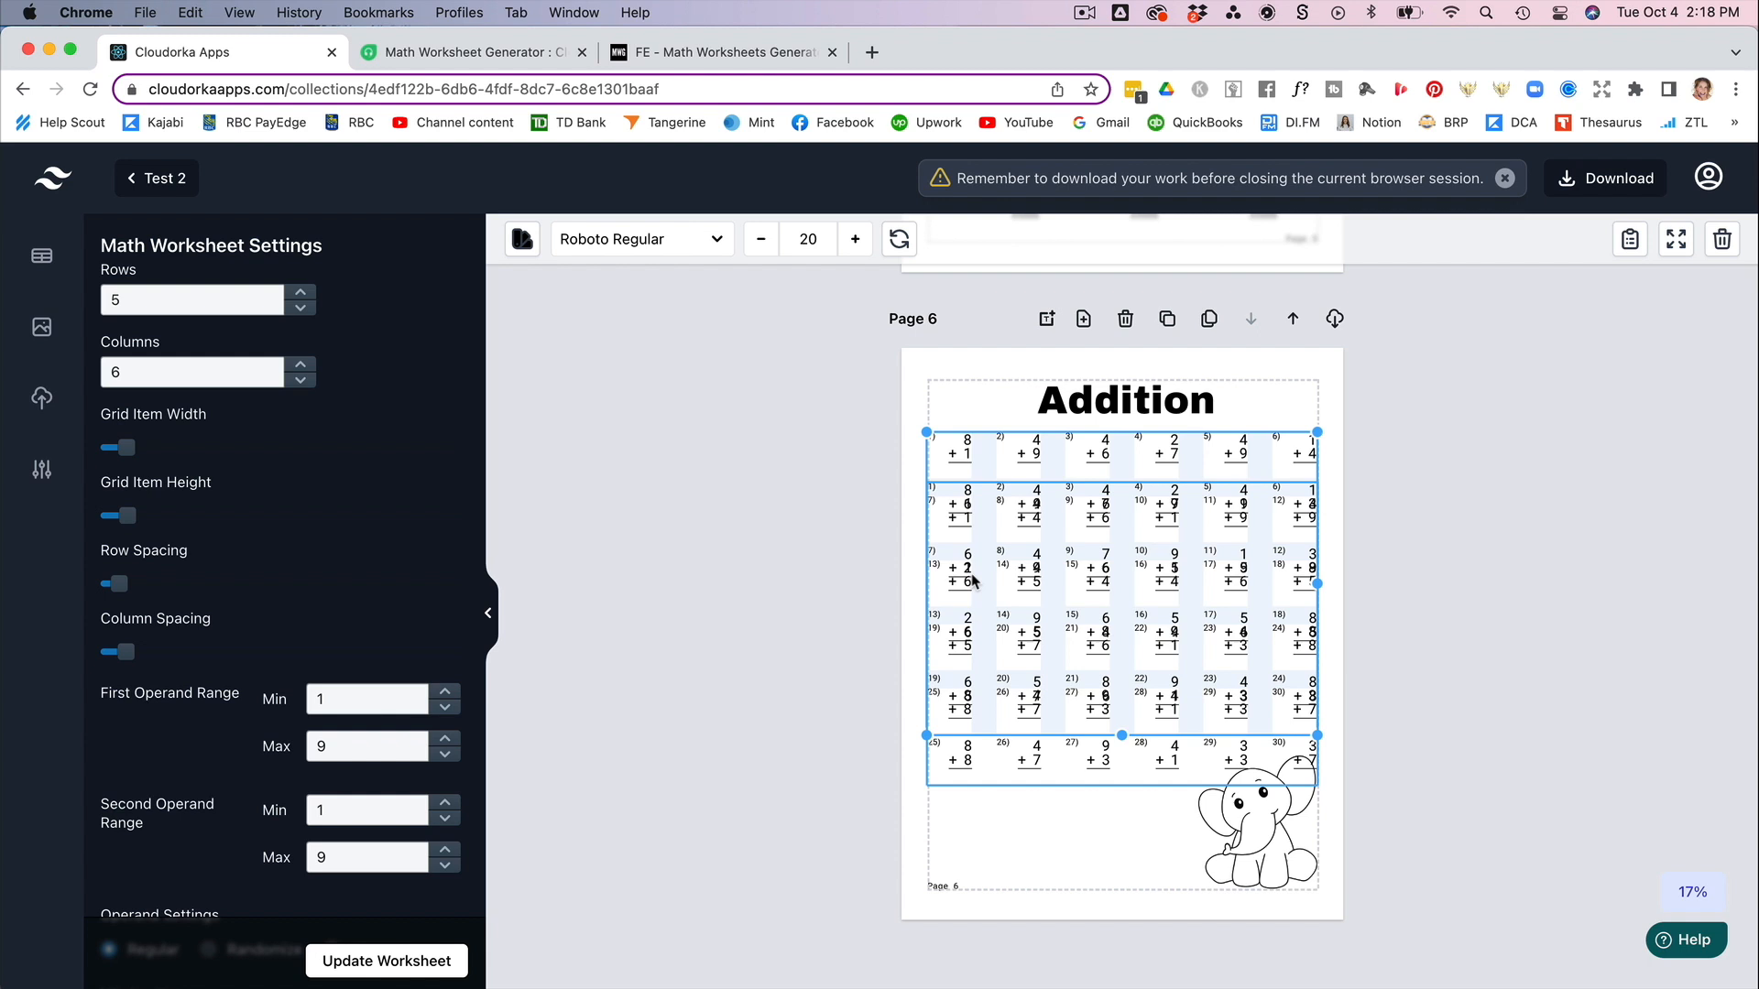
left_click_drag(1106, 768, 1113, 854)
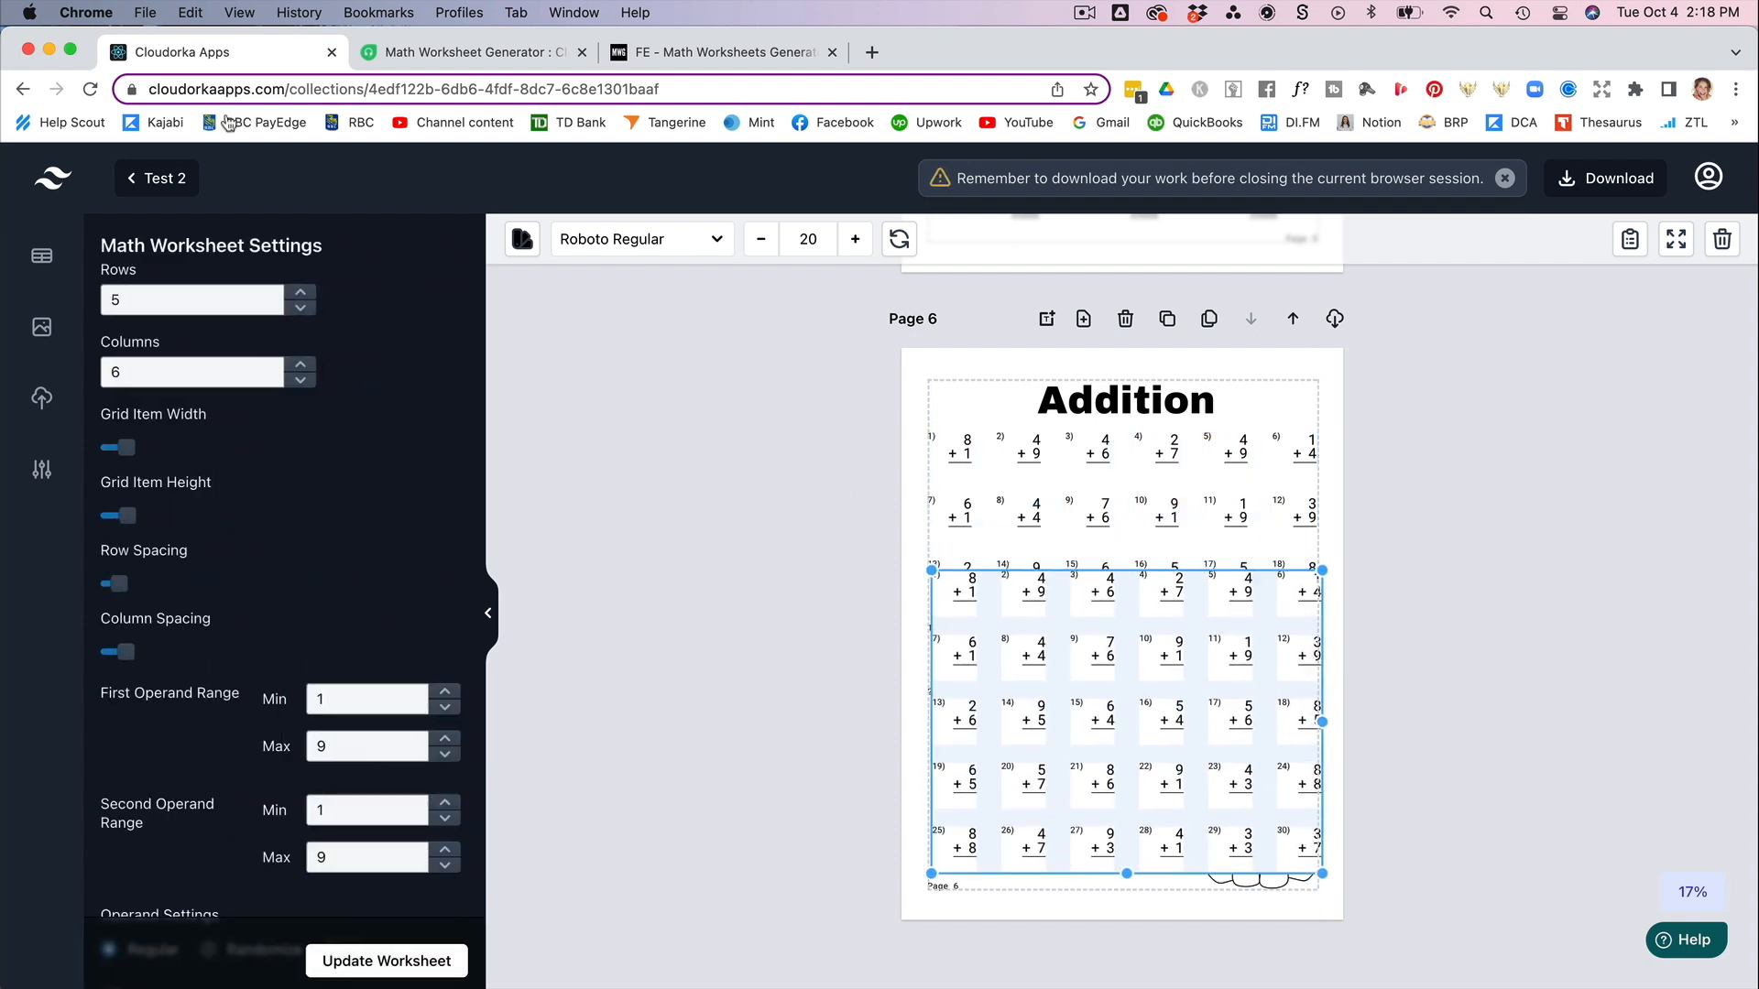
left_click(300, 310)
left_click(299, 310)
left_click_drag(998, 648, 999, 821)
left_click(1430, 785)
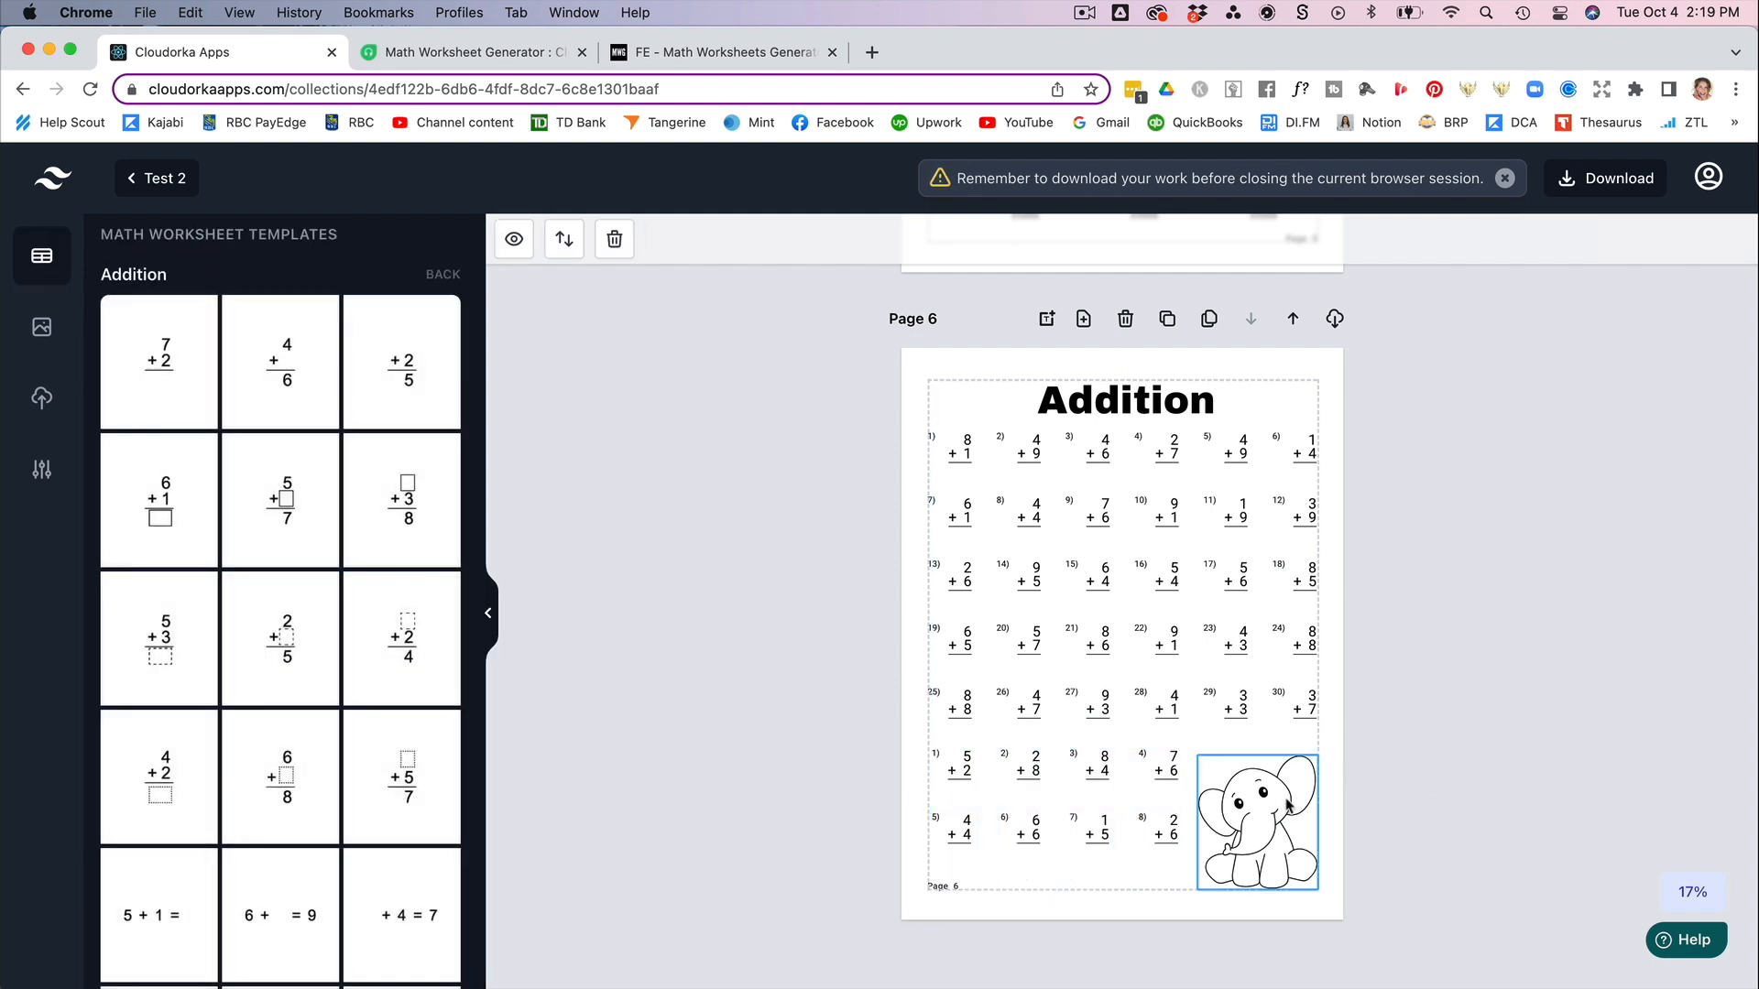
- Add the Greek-key patterned border from the Borders images around page 6
left_click(42, 327)
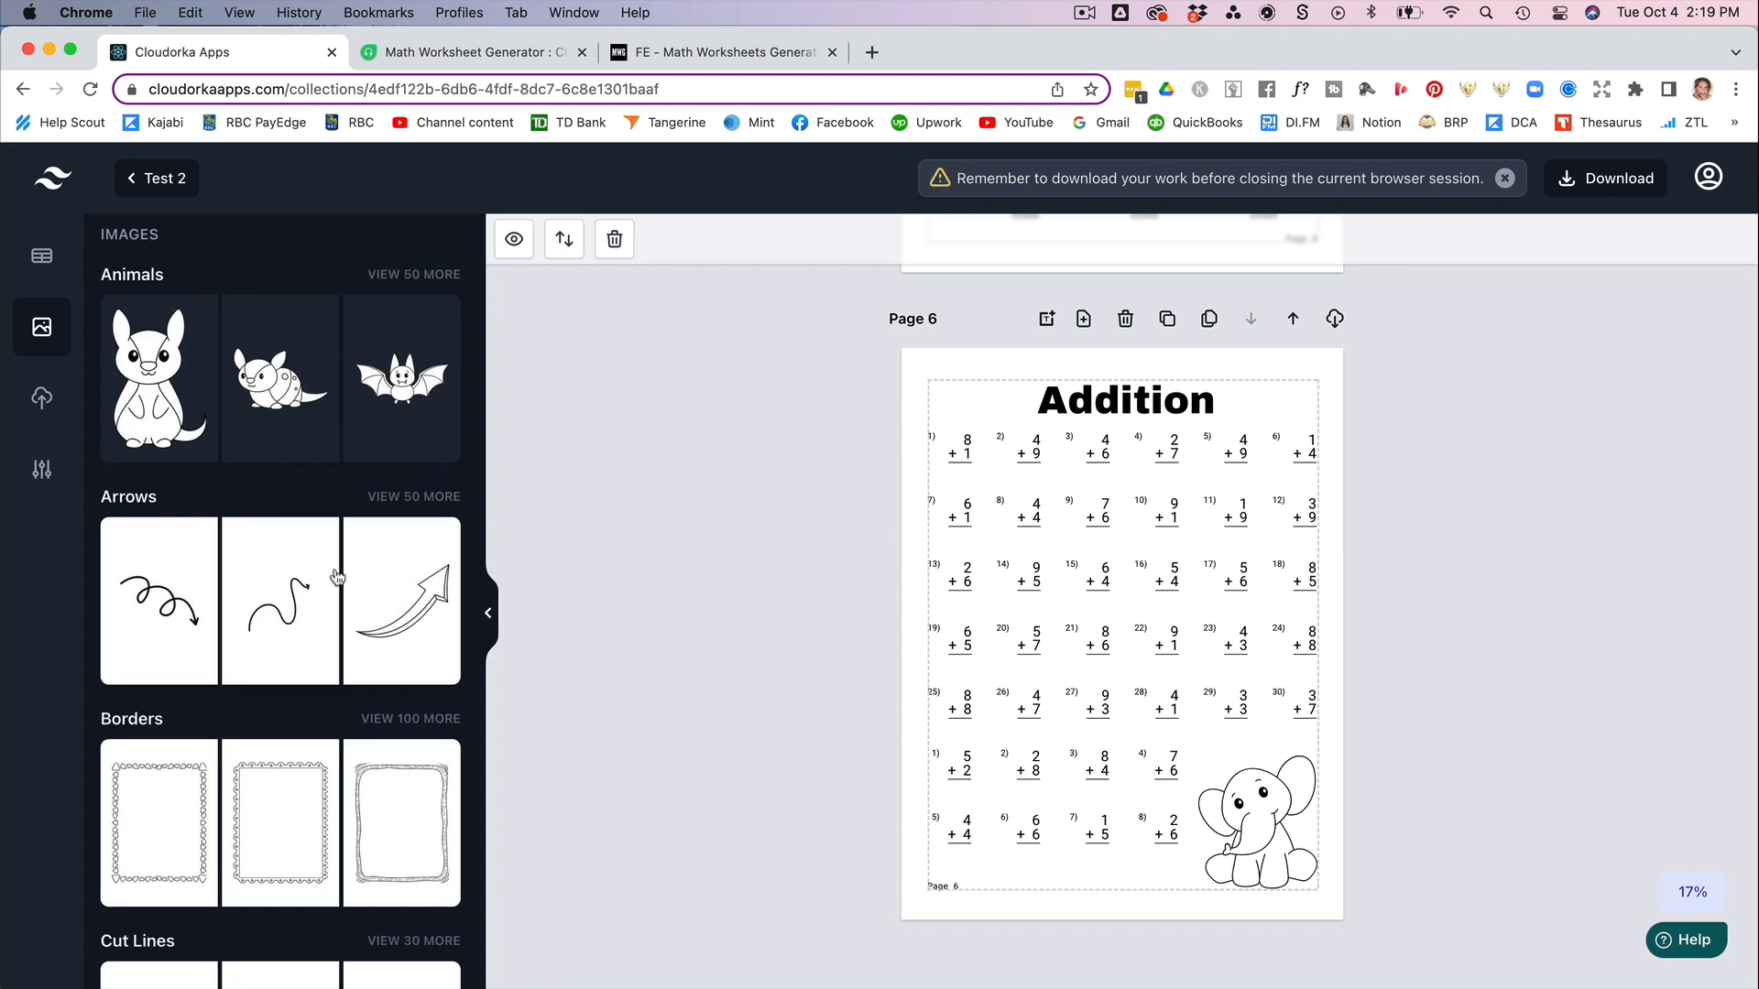
scroll(337, 575, "down", 2)
scroll(337, 575, "down", 2)
left_click(414, 505)
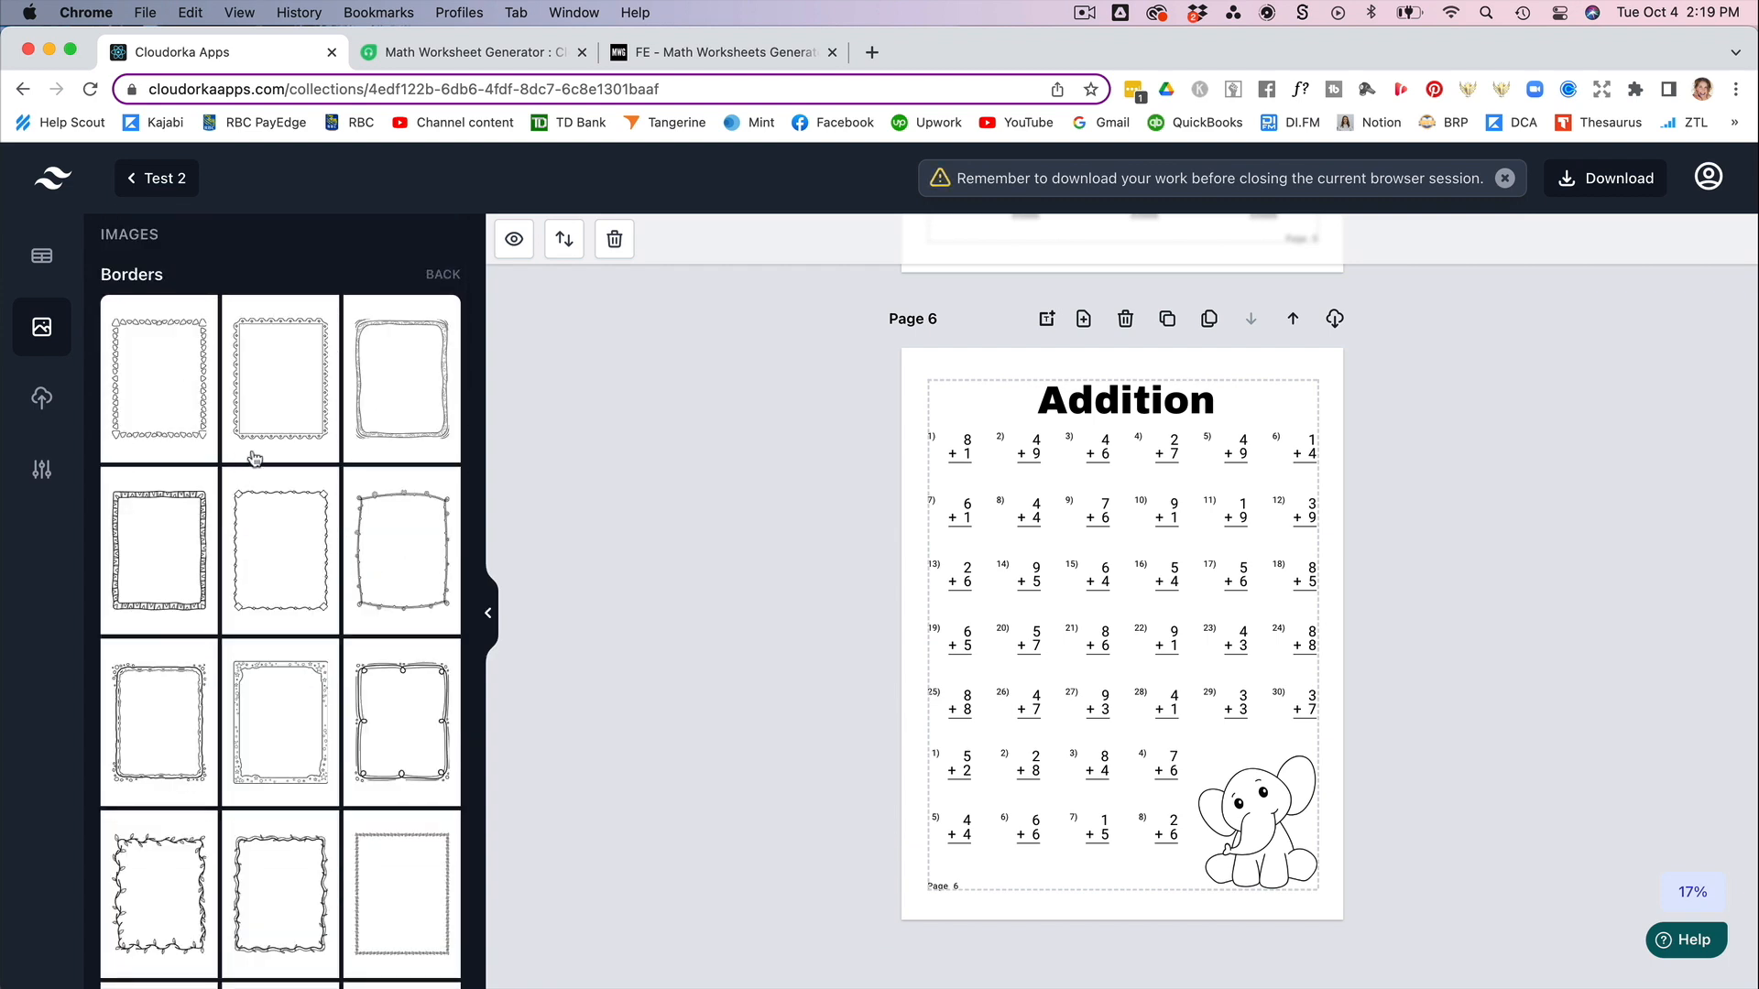
scroll(252, 460, "down", 4)
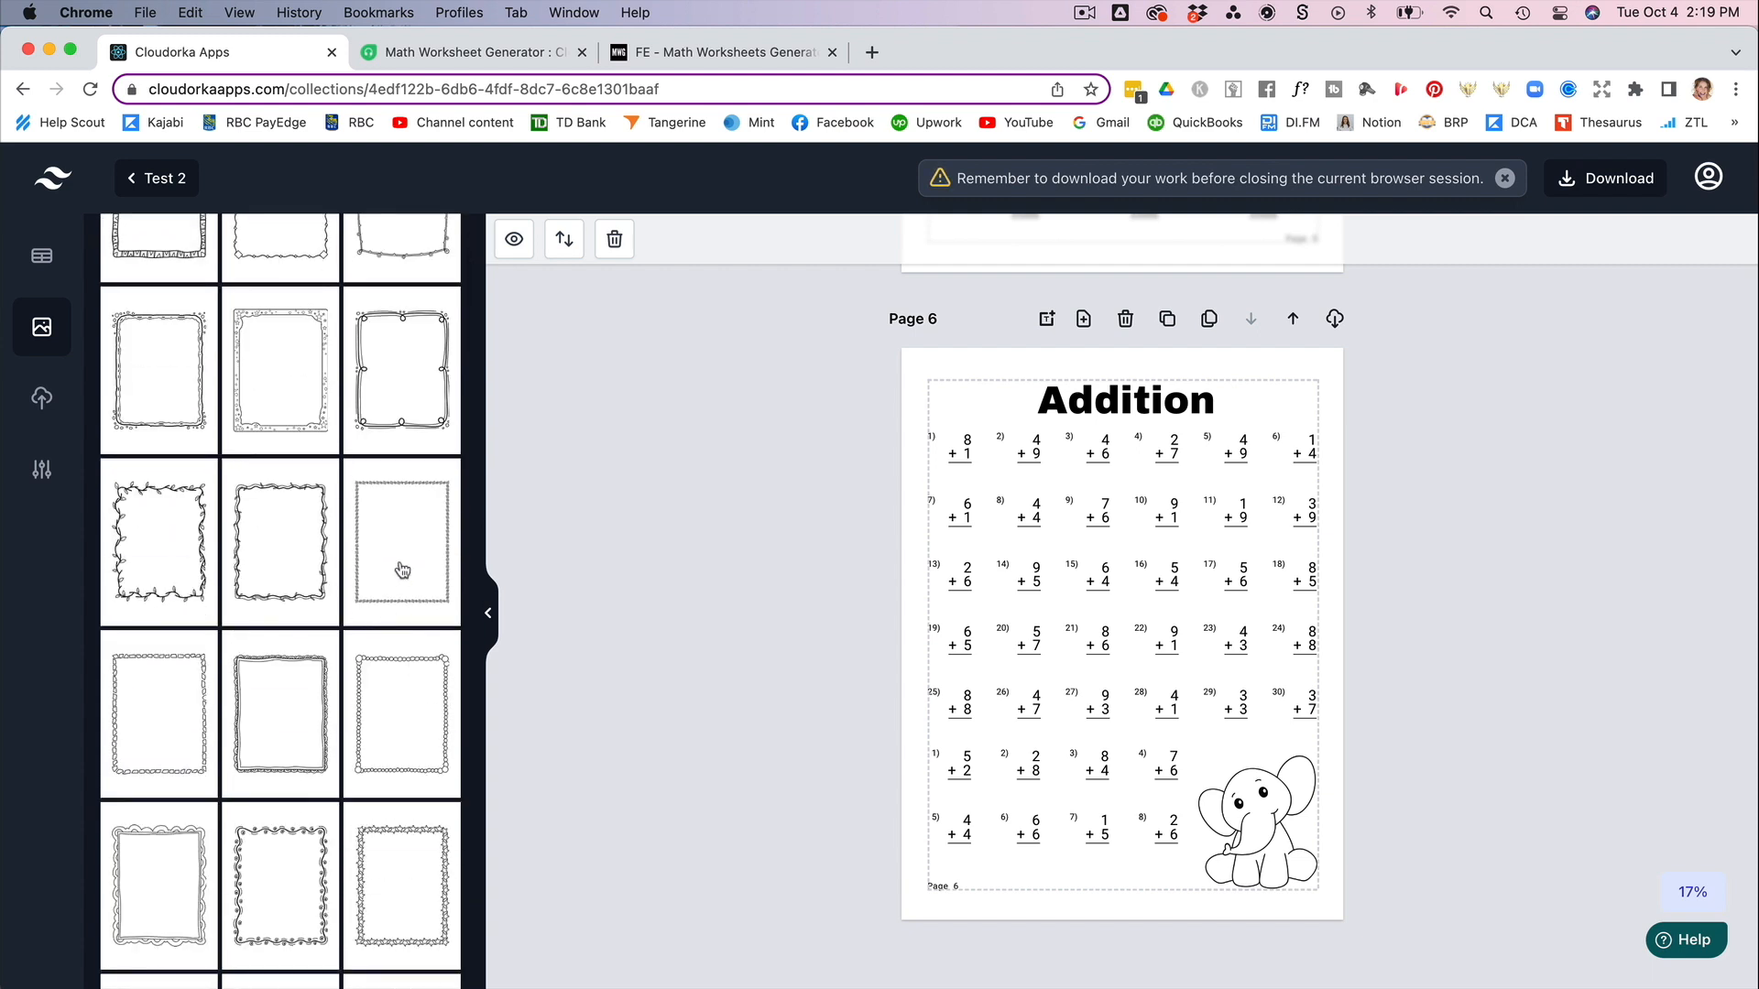
left_click(403, 571)
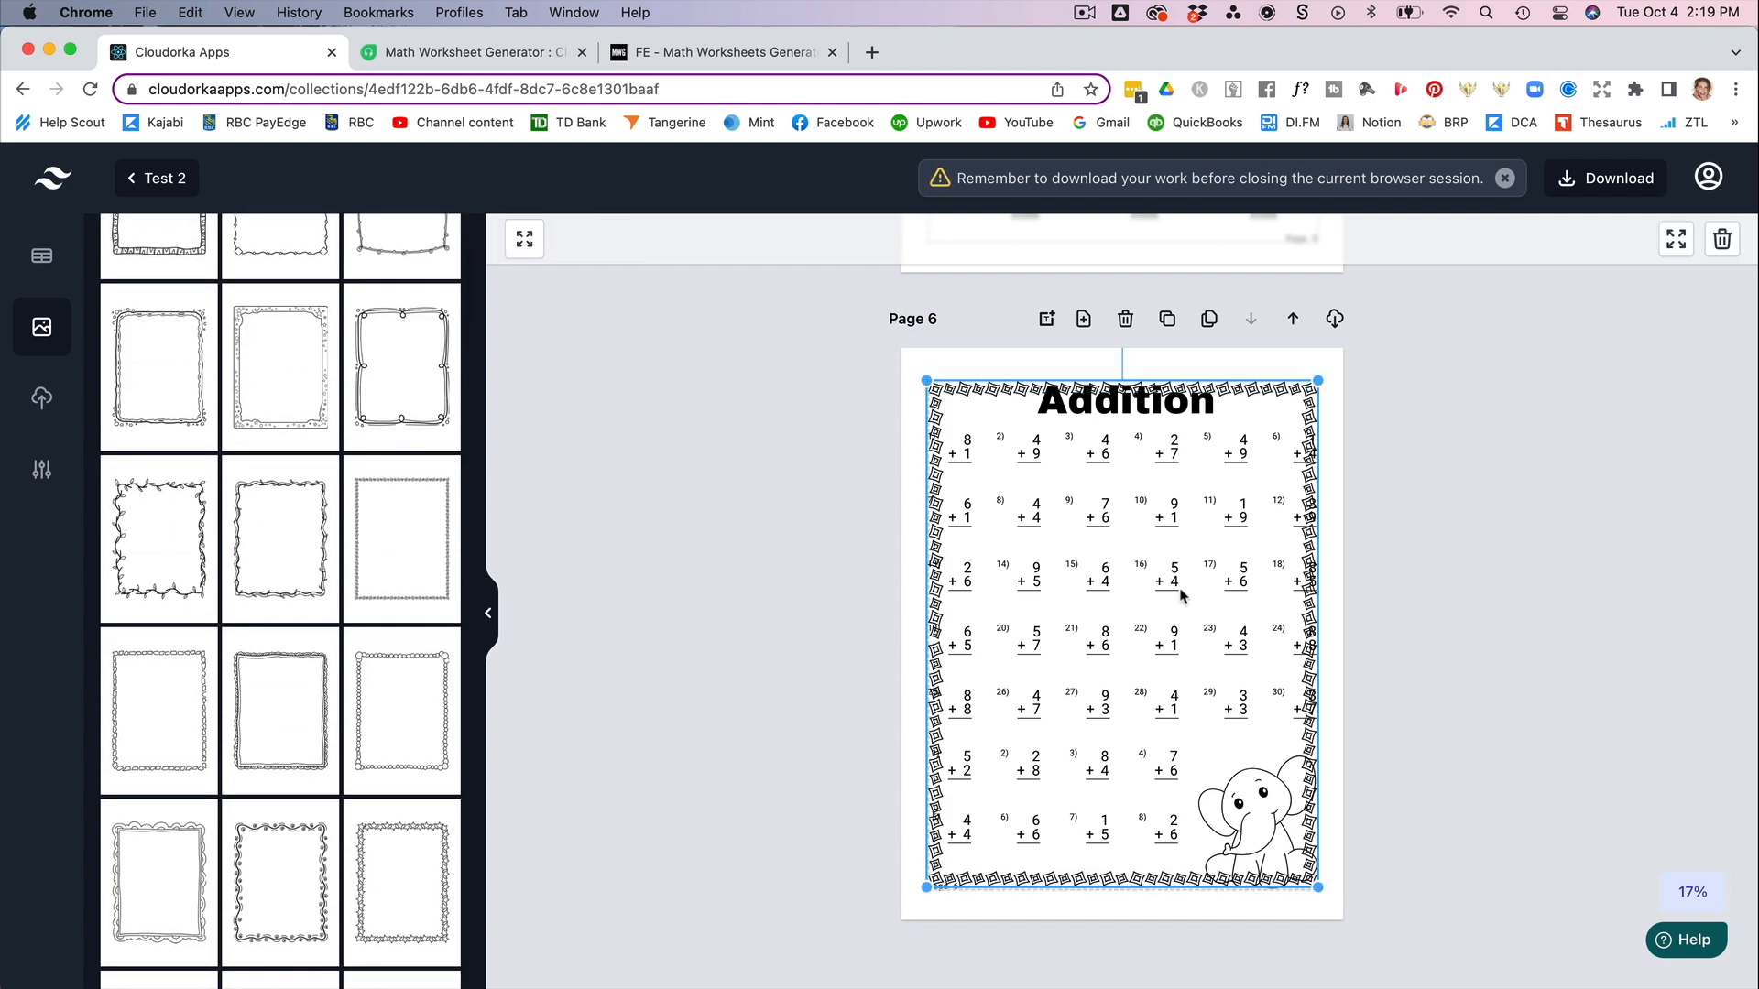
- Move the border aside, reduce the upper worksheet to 5 columns, and shift it right on the page
left_click_drag(1182, 595, 1111, 596)
left_click(302, 386)
left_click(1013, 836)
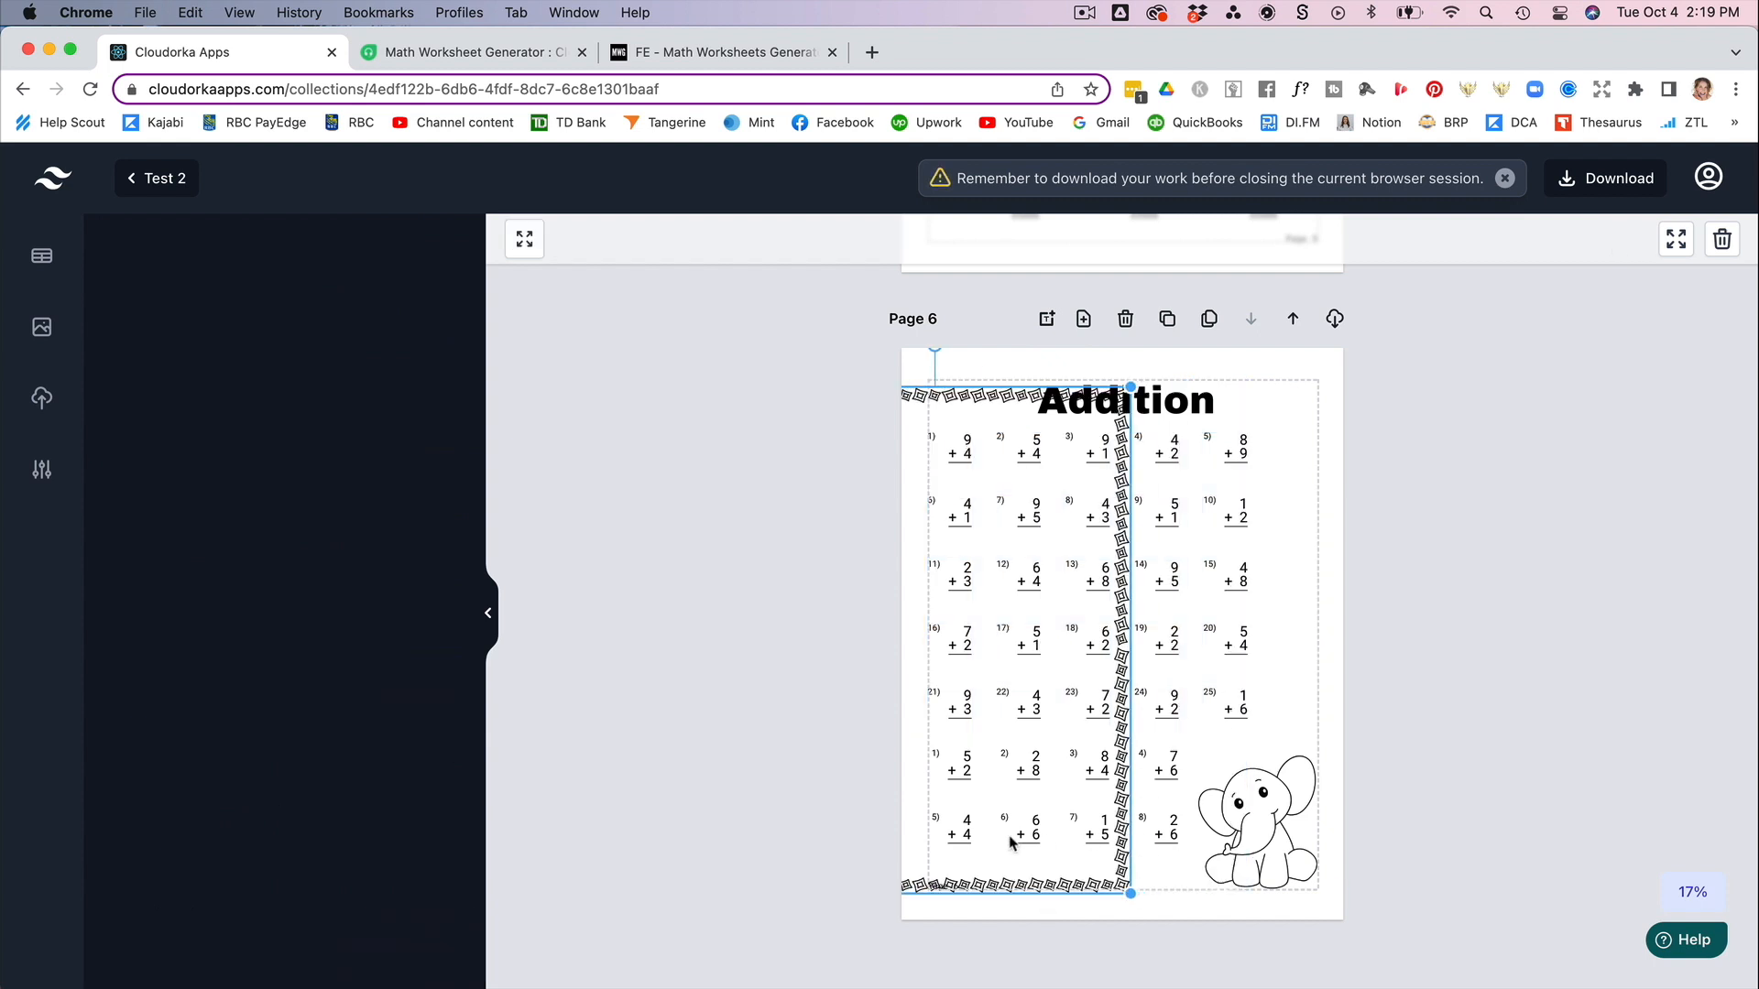
left_click_drag(1208, 590, 1243, 587)
- Align the lower worksheet with the shifted upper grid and reduce it to 3 columns
left_click_drag(1015, 820, 1049, 819)
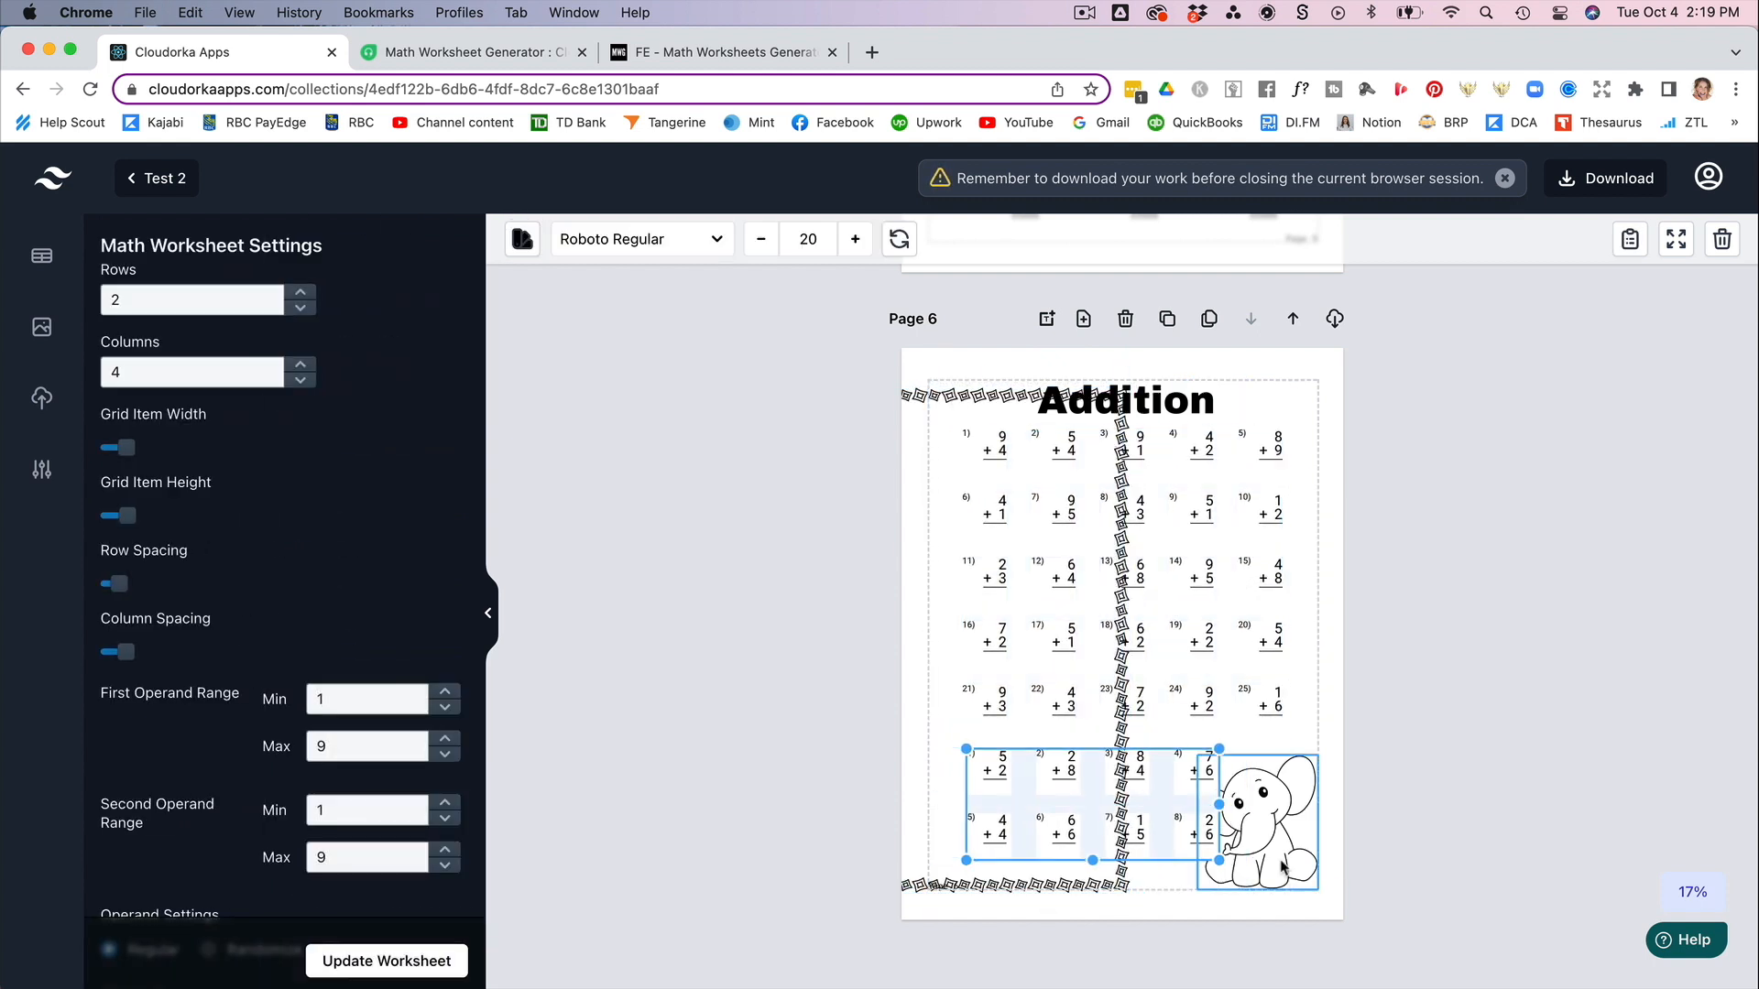
left_click(301, 382)
left_click(404, 960)
- Move the elephant up and inward from the page corner, and fit the border back around the page margins
left_click(1099, 396)
left_click_drag(1101, 398, 997, 408)
mouse_move(1288, 864)
left_mouse_down()
mouse_move(1255, 841)
mouse_move(1272, 852)
left_mouse_up()
left_click_drag(909, 405, 1006, 390)
left_click_drag(1316, 885, 1321, 889)
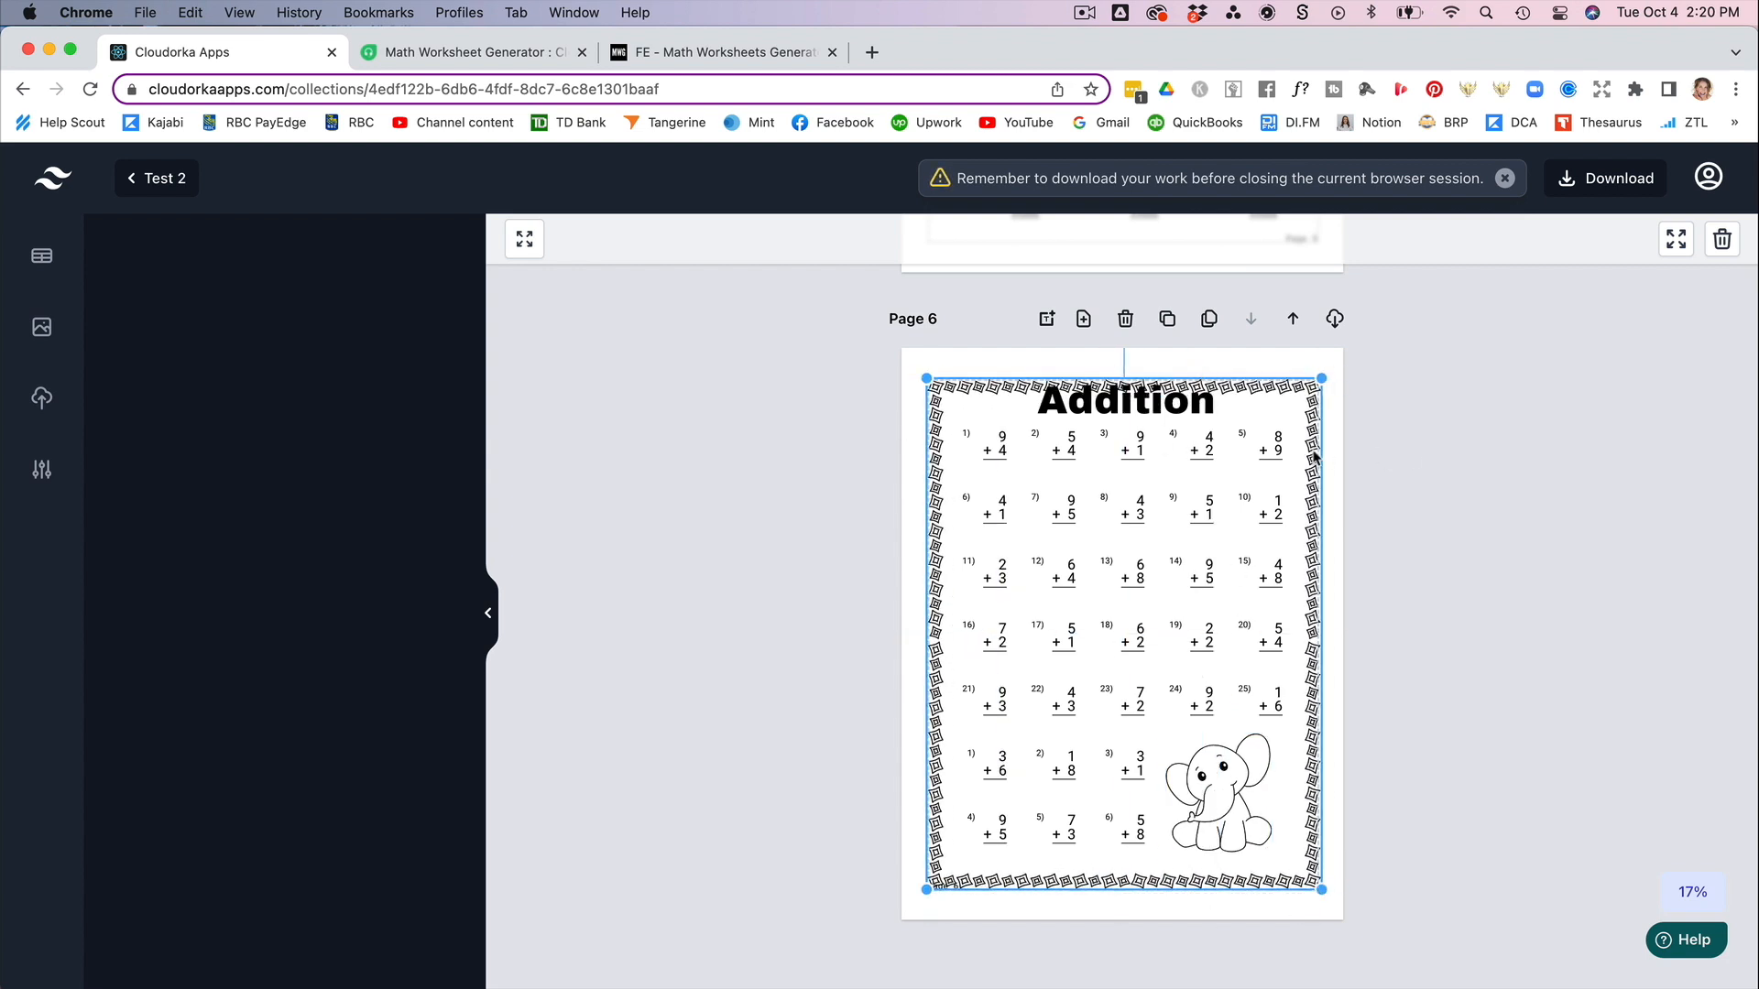
- Slide the border aside and lower the "Addition" title and the upper worksheet slightly on page 6
left_click_drag(1319, 453, 1030, 453)
left_click_drag(1128, 403, 1129, 428)
left_click(1180, 570)
left_click(1136, 768)
left_click_drag(1166, 669, 1169, 691)
- Shrink the elephant slightly to clear the upper worksheet, and move the border back around the page content
left_click_drag(1139, 802, 1272, 859)
left_click_drag(945, 389, 1220, 389)
left_click(1439, 543)
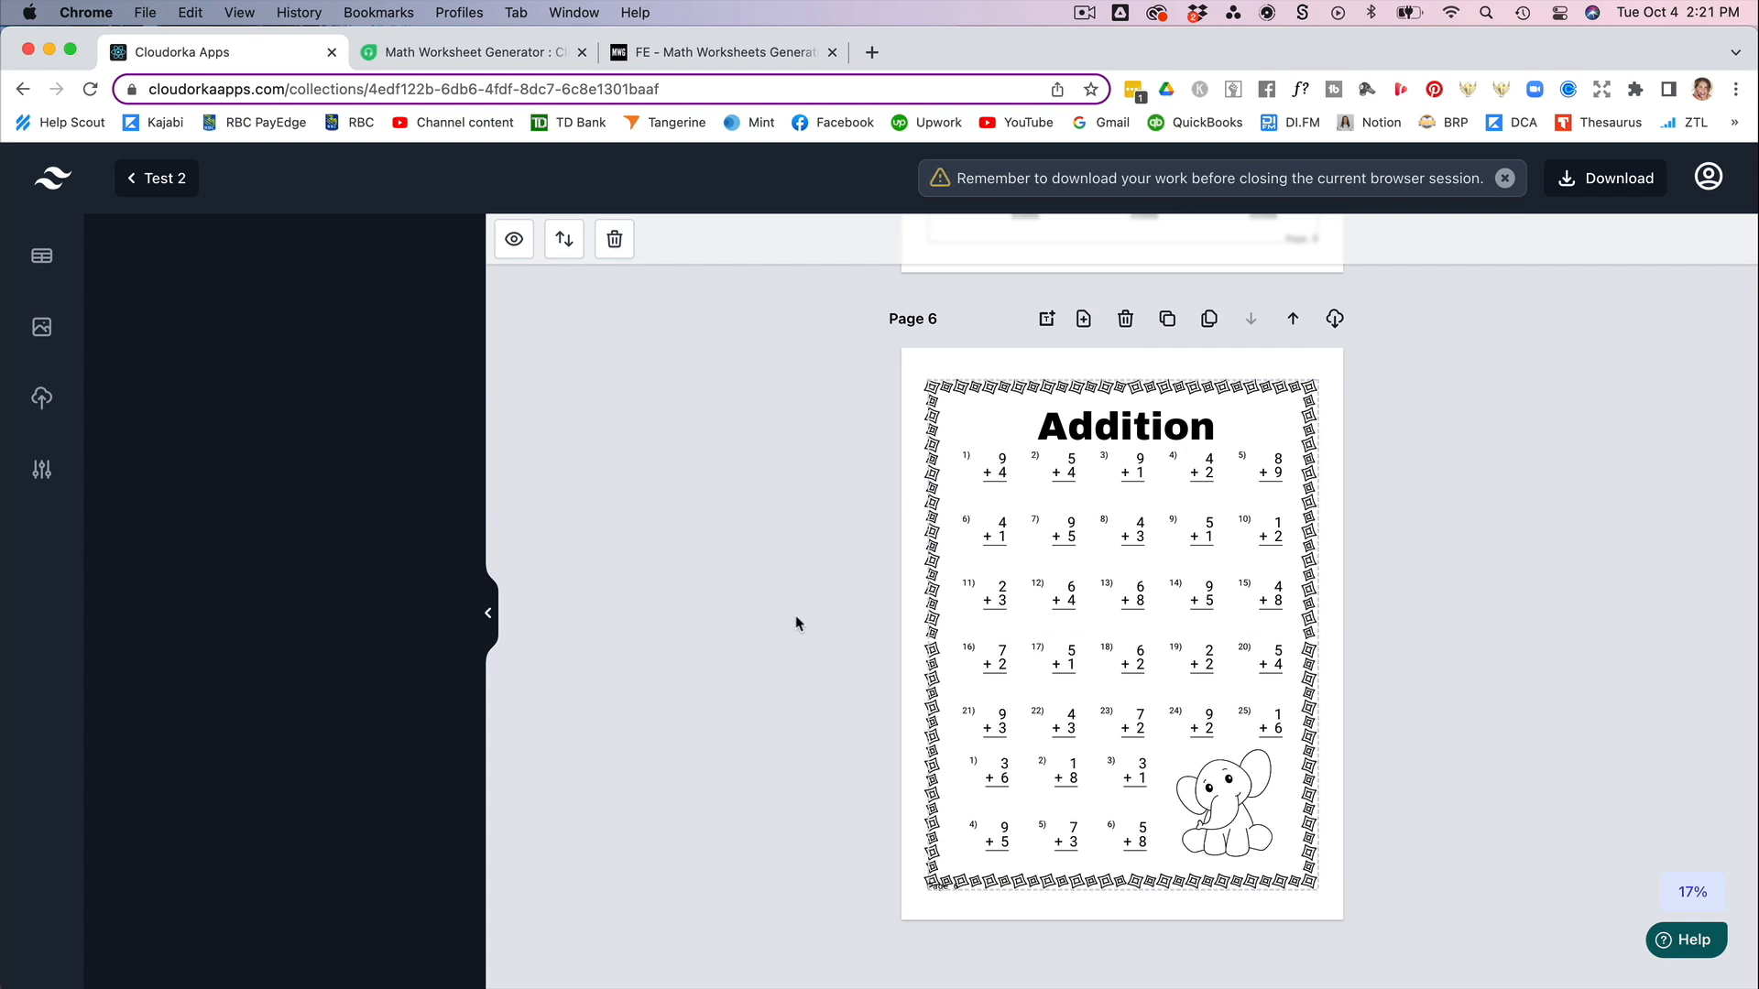
- Clone the completed addition page 6 and check the new page's problems
left_click(1167, 320)
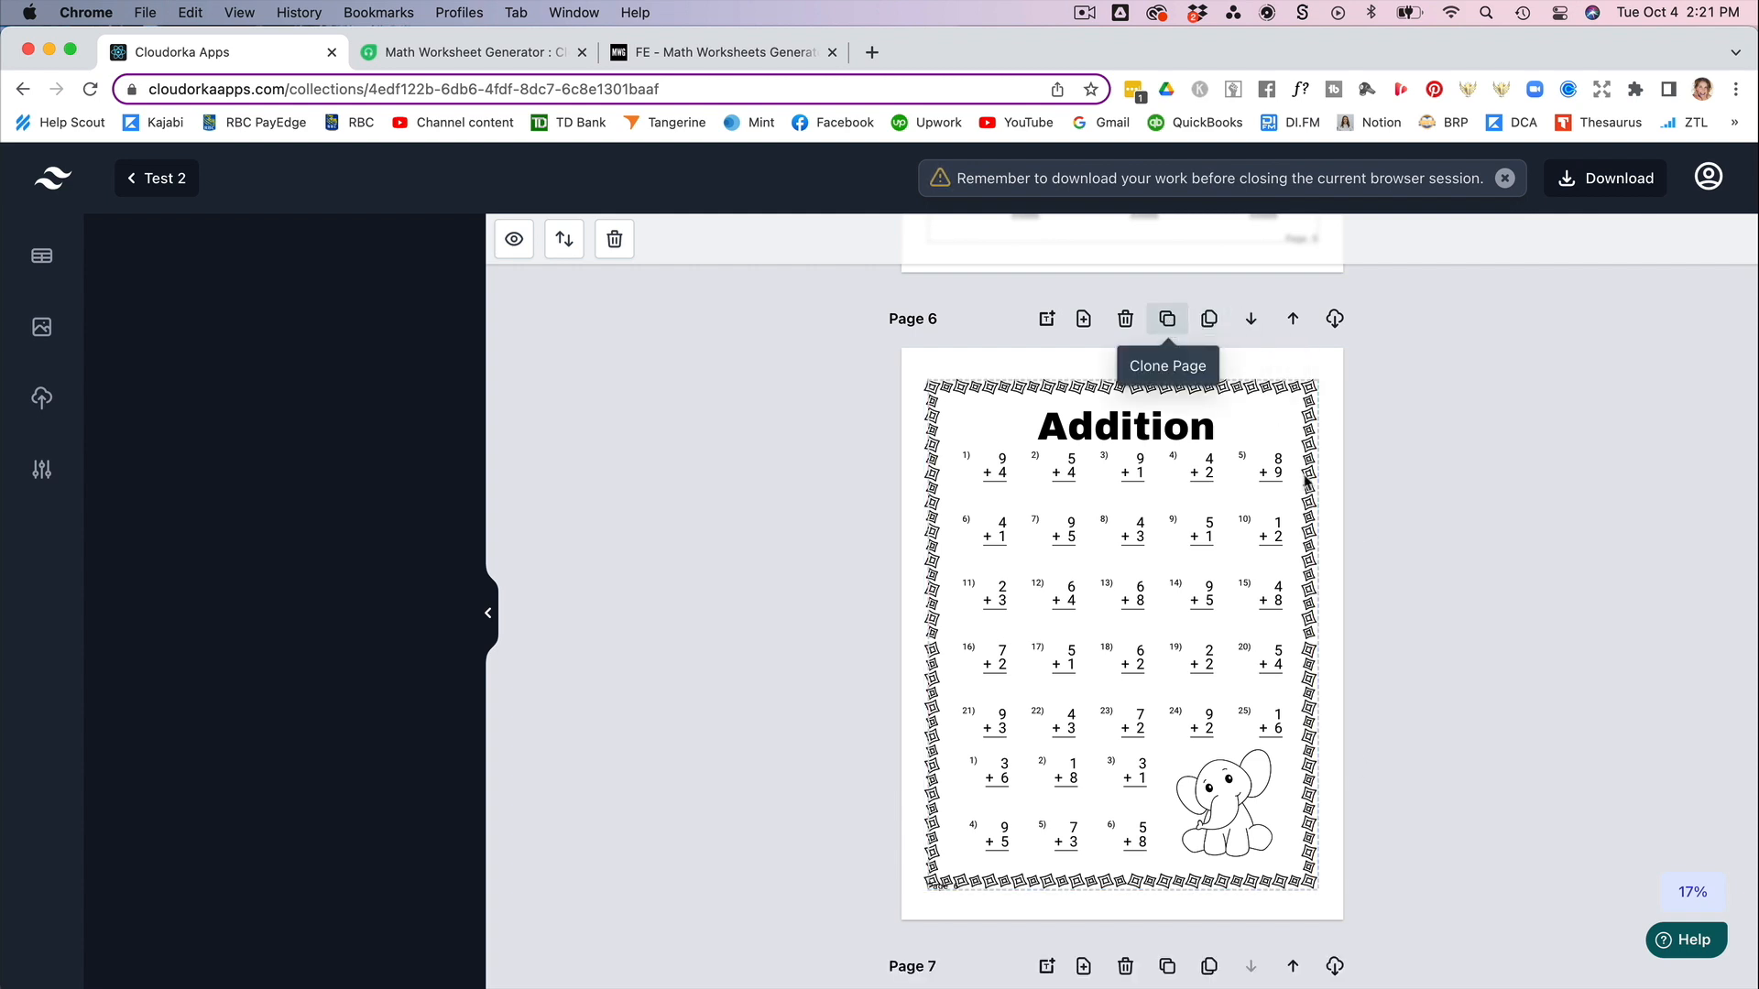
scroll(1370, 499, "down", 5)
scroll(1374, 502, "up", 1)
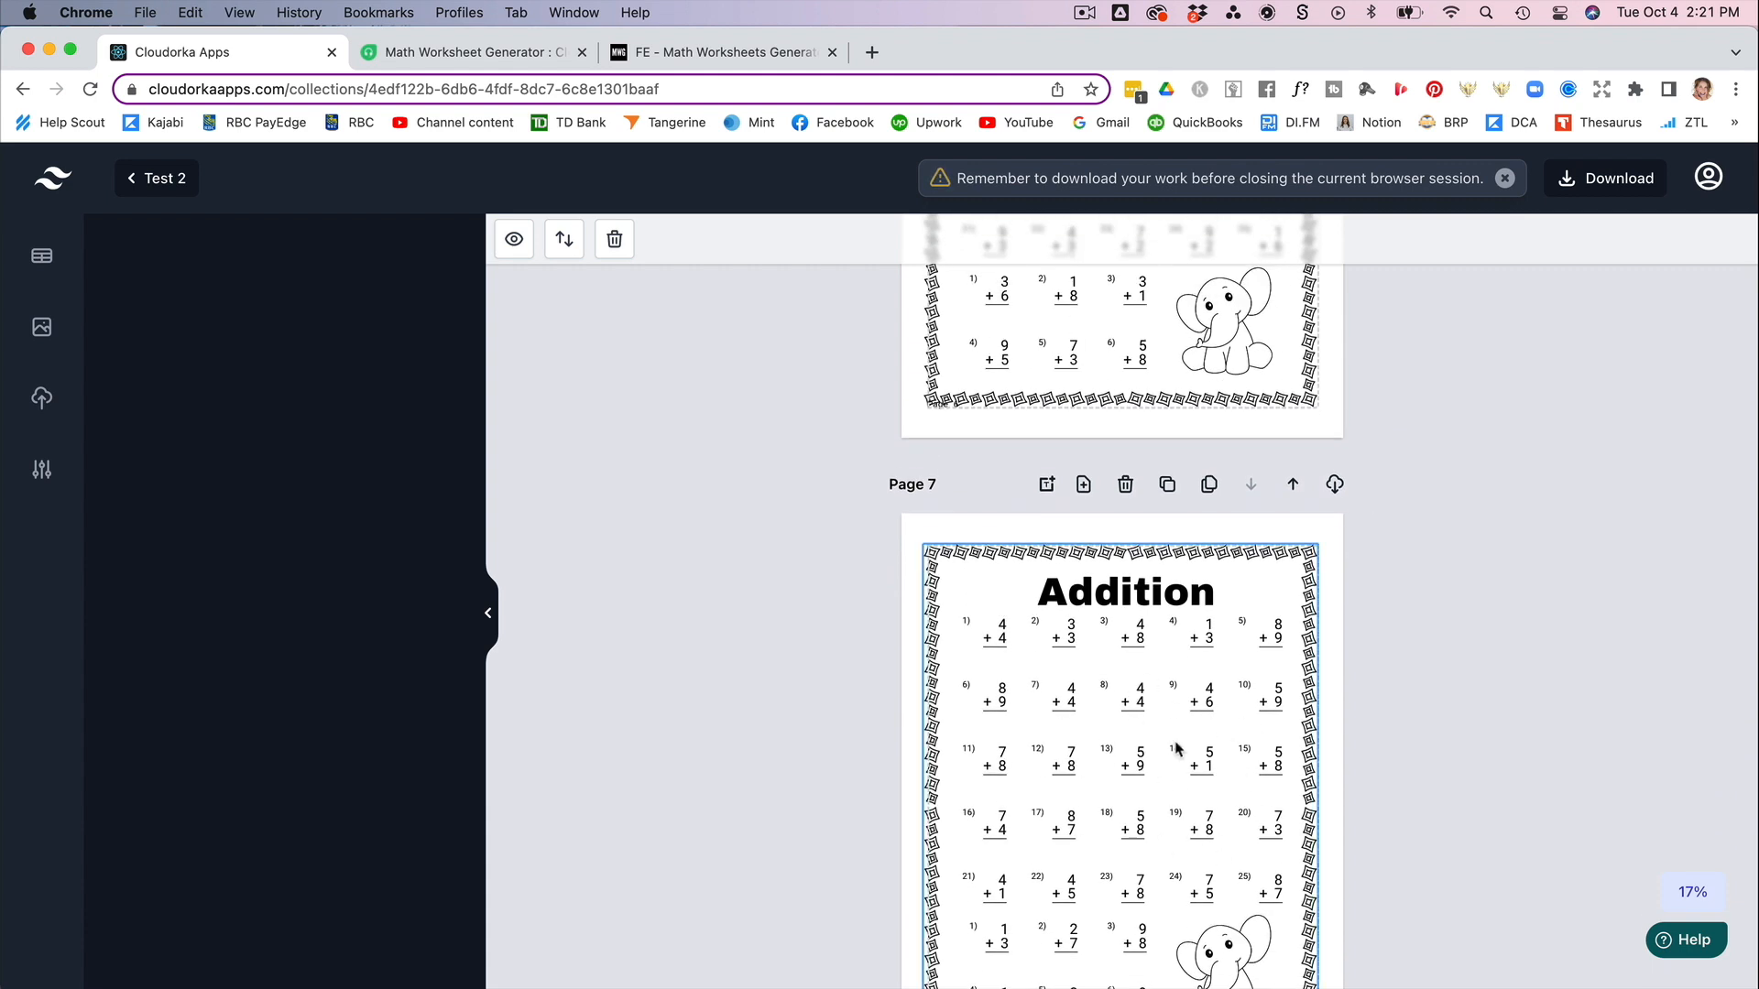
scroll(1600, 669, "down", 3)
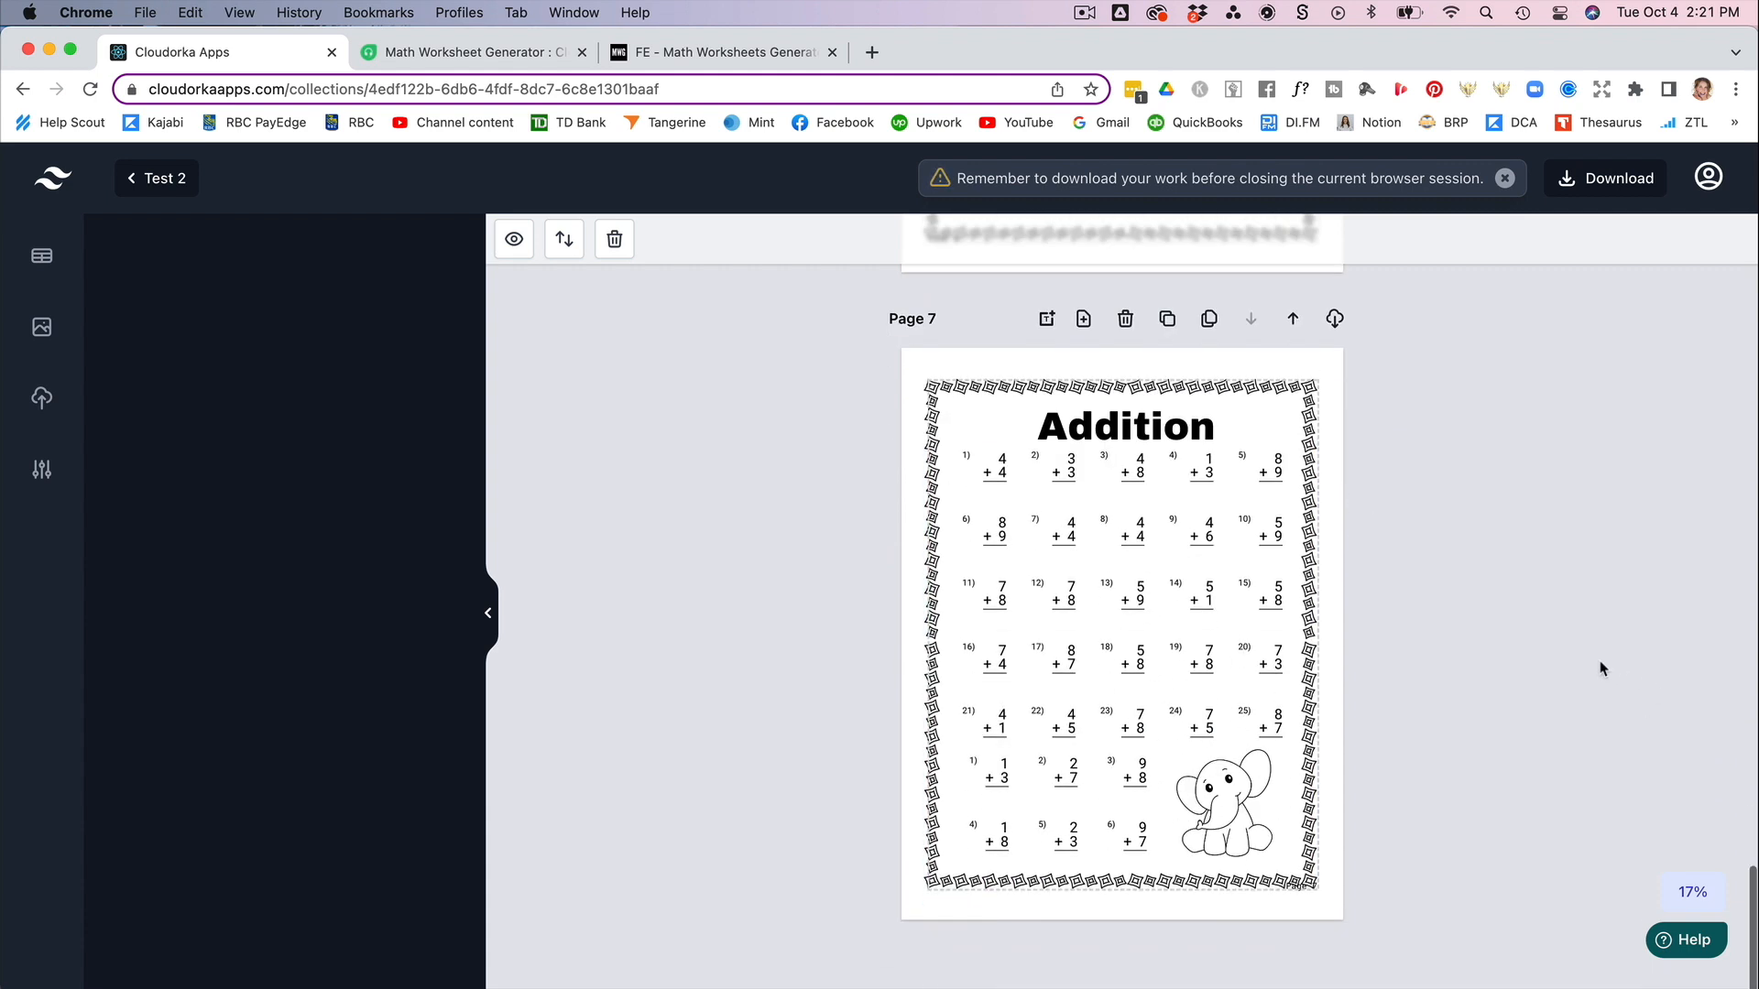
- Try a curved border with small rings on page 7, and switch back to the Greek-key border
left_click(1235, 818)
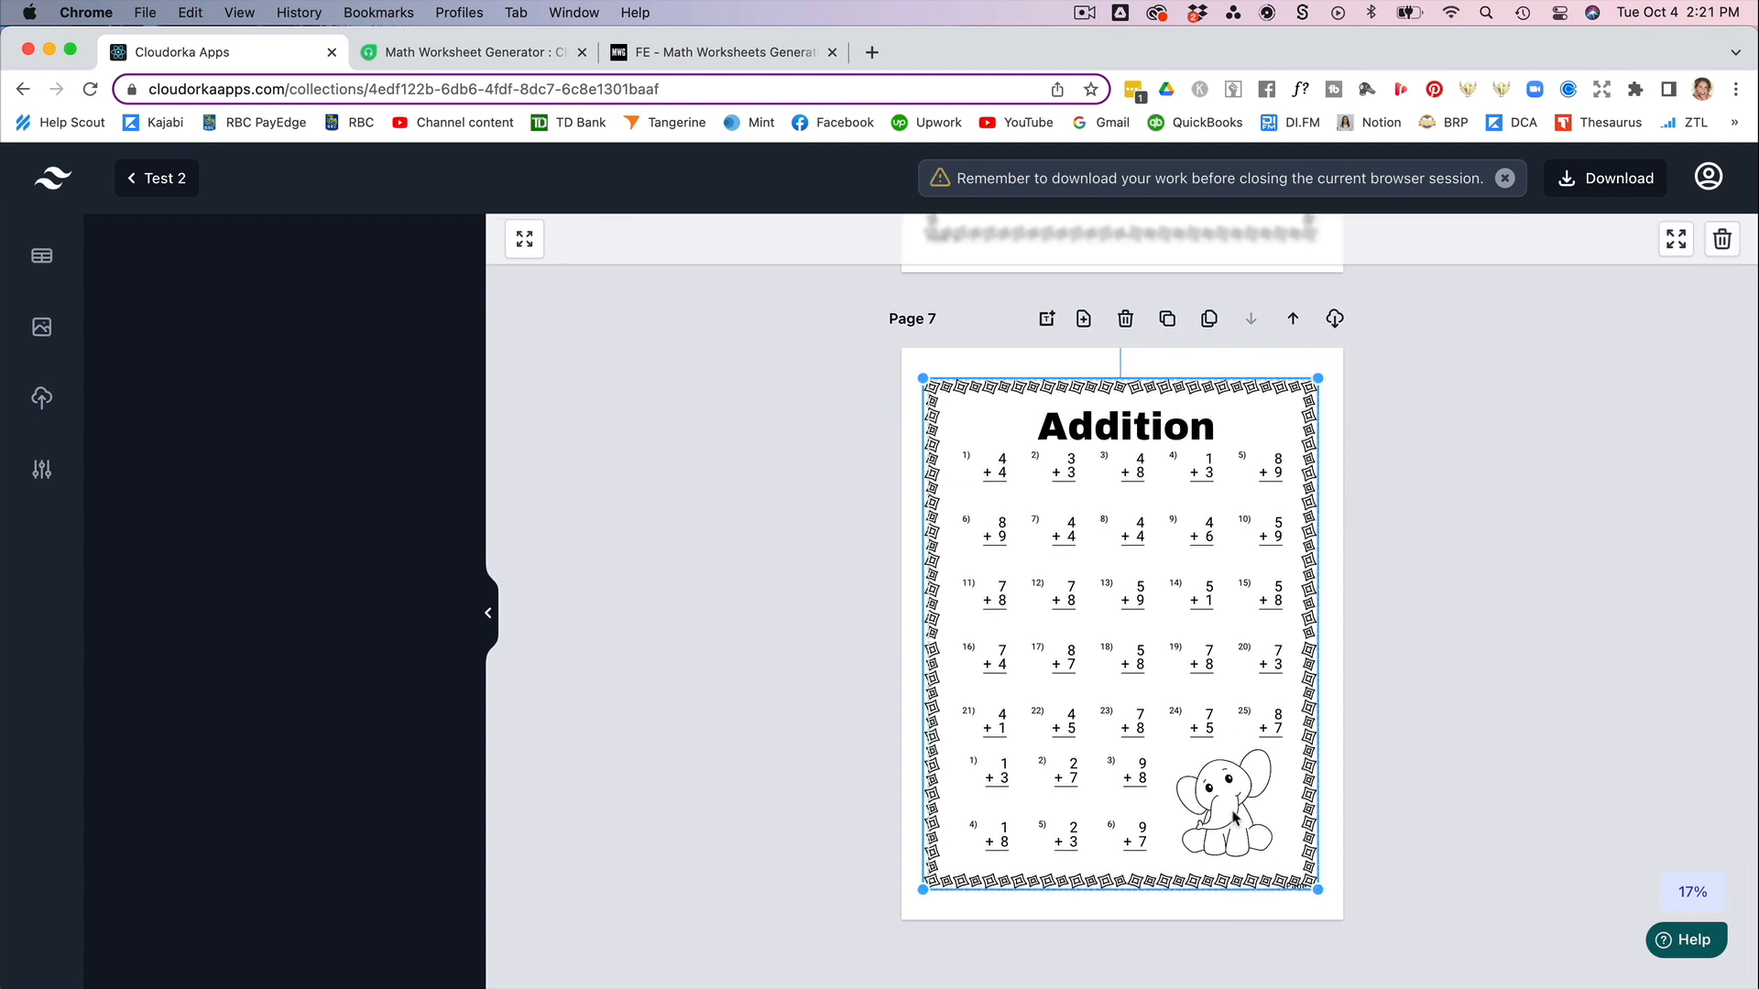
left_click(1235, 818)
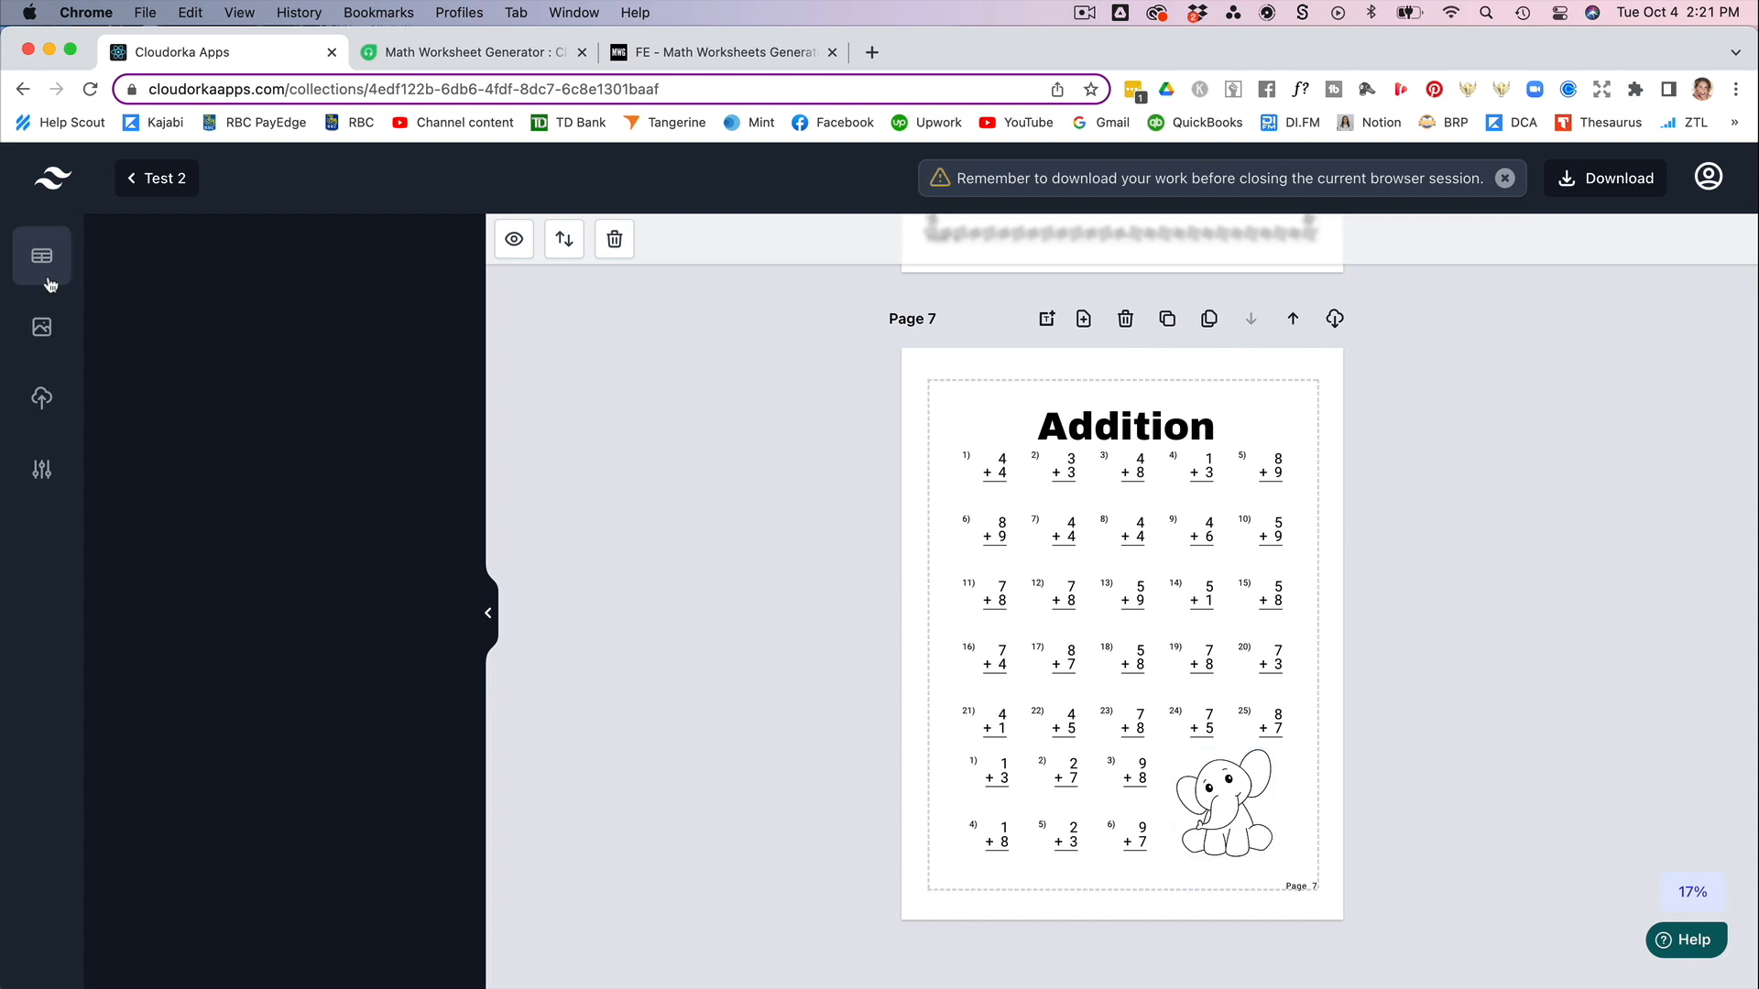
left_click(42, 327)
scroll(336, 654, "down", 5)
left_click(408, 271)
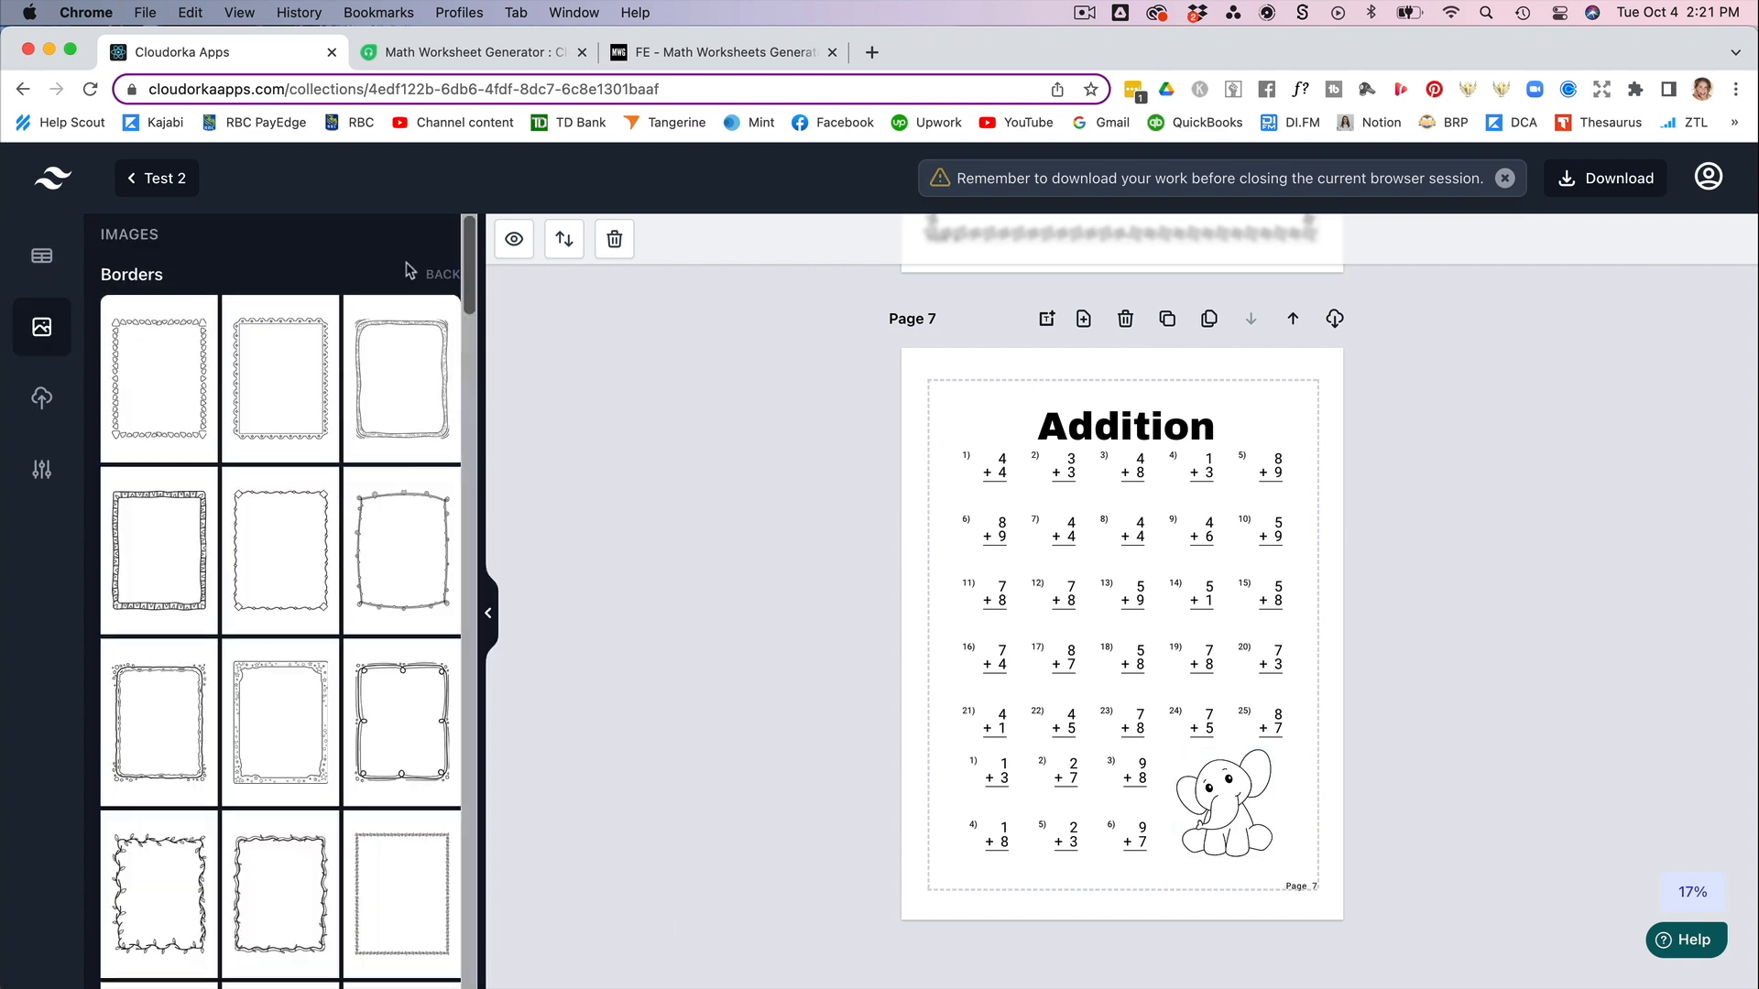
left_click(411, 611)
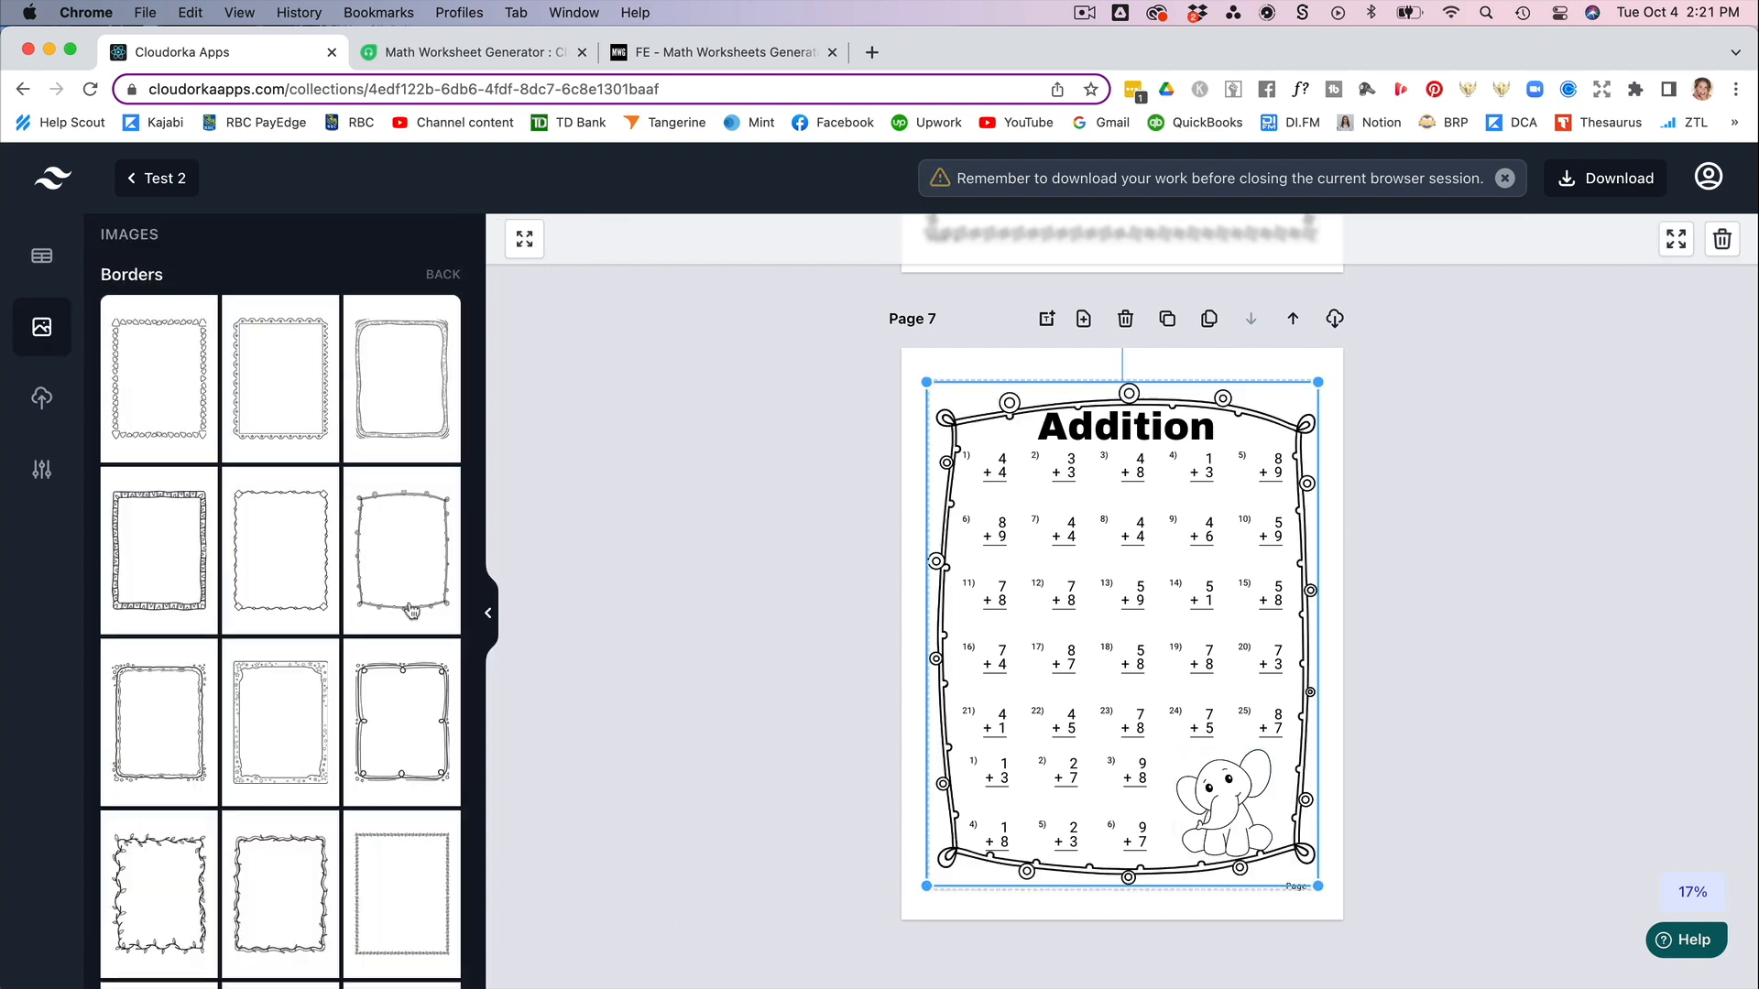
left_click(405, 912)
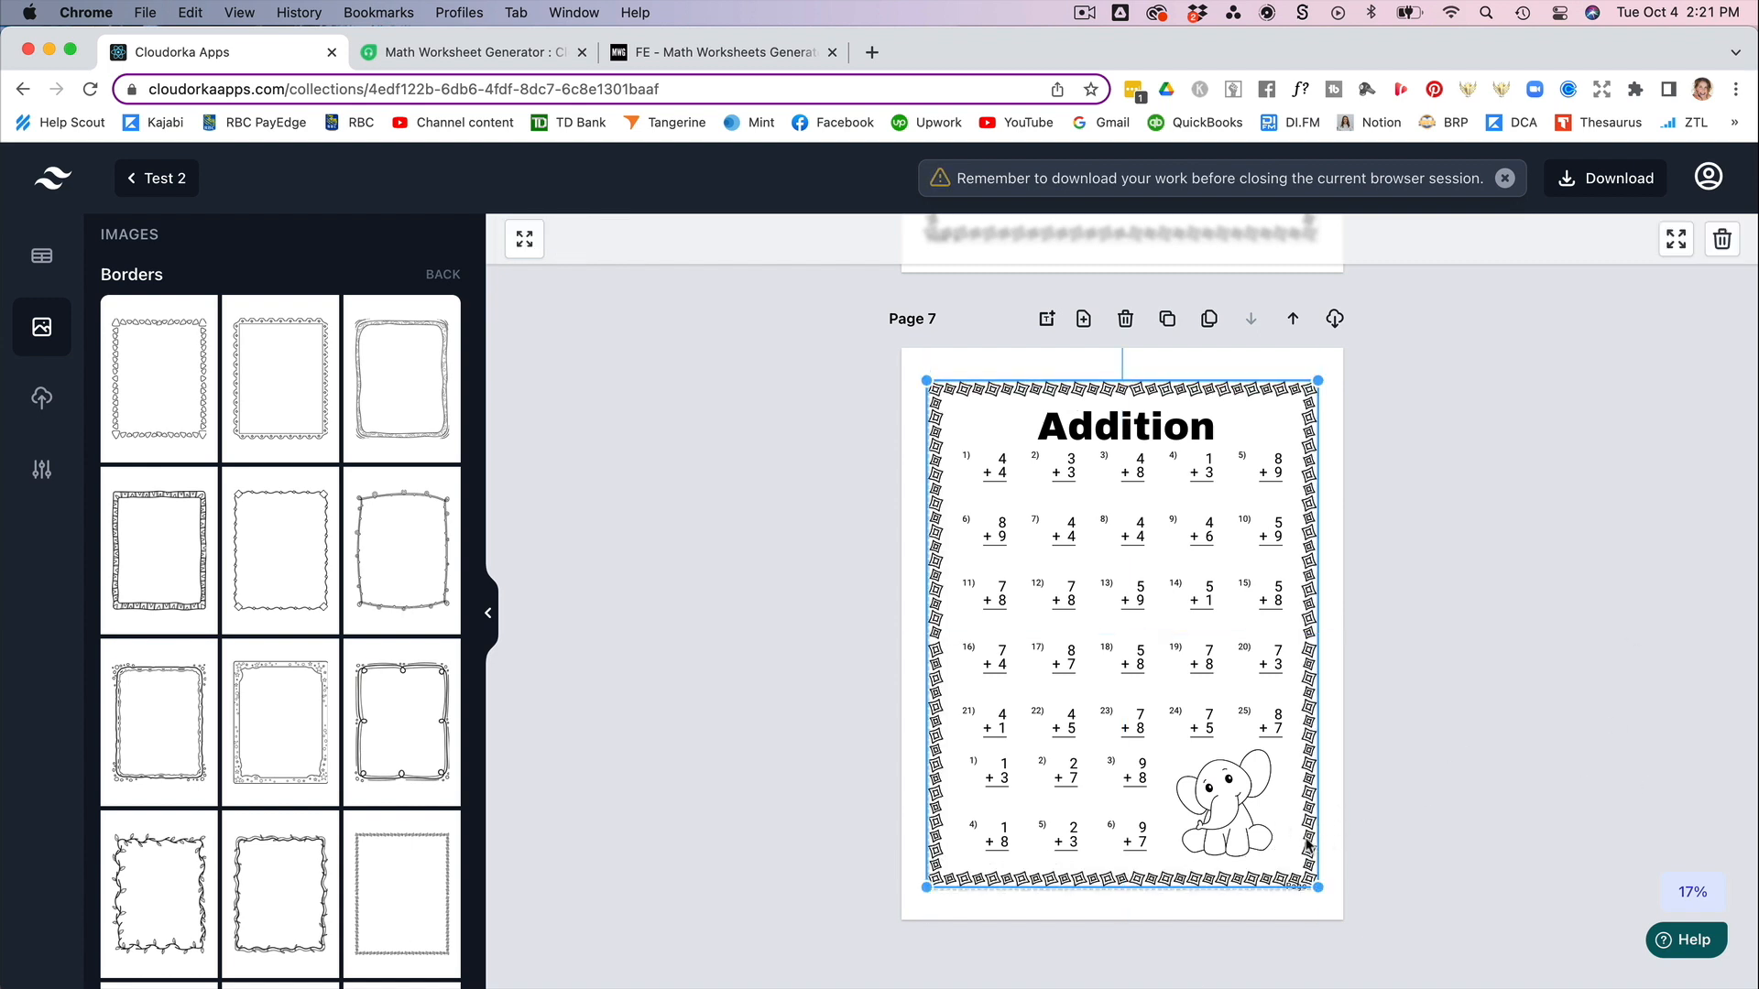
- Replace the elephant on page 7 with the sitting bear from the Animals images, shrunk and placed in the page's lower-left corner
left_click(1252, 848)
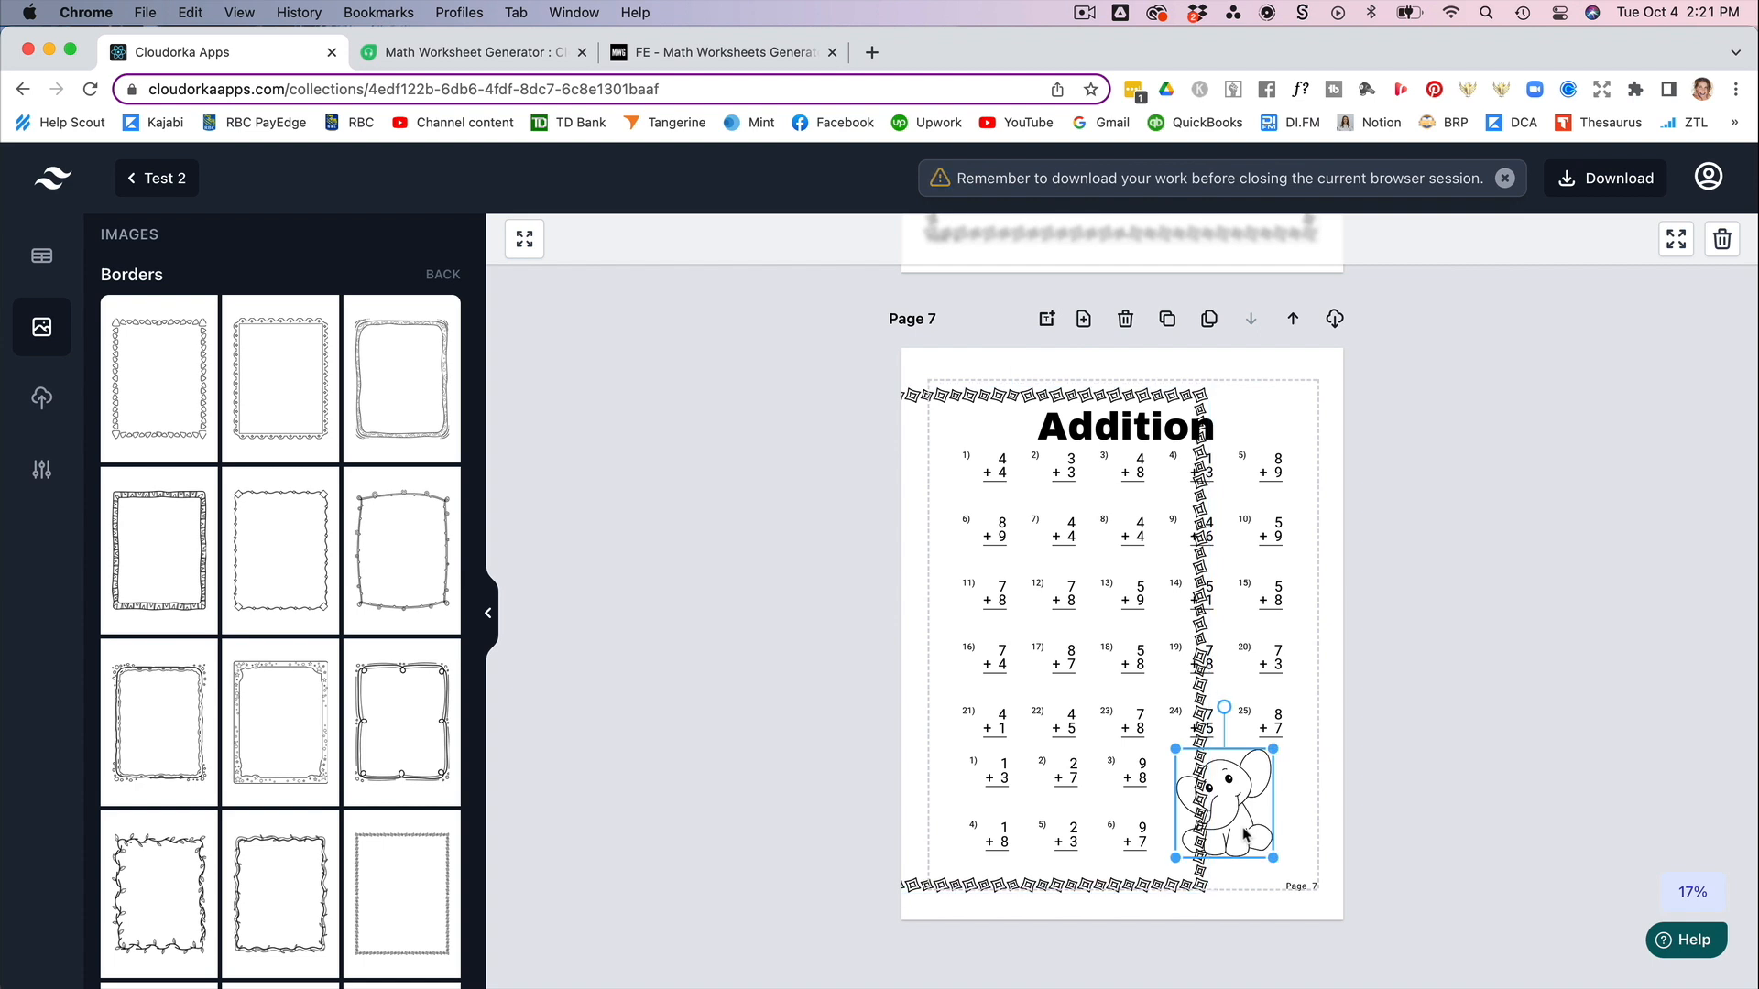
key("BackSpace")
left_click(443, 274)
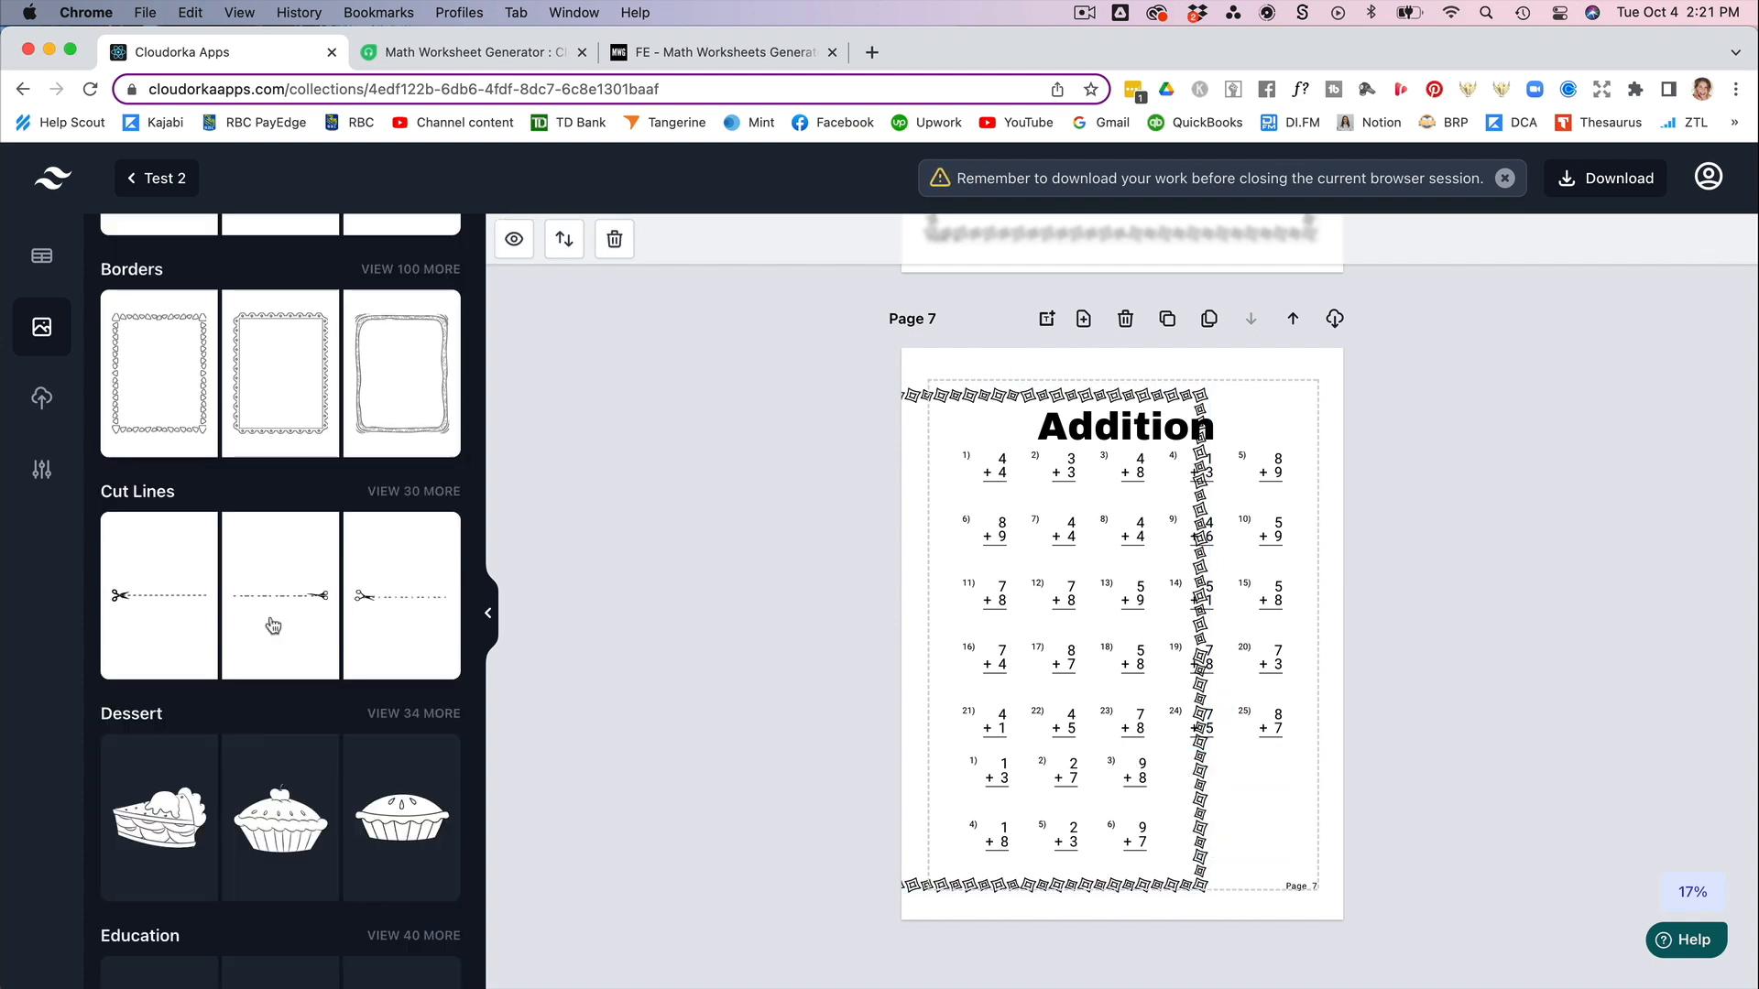
scroll(274, 518, "up", 5)
left_click(420, 275)
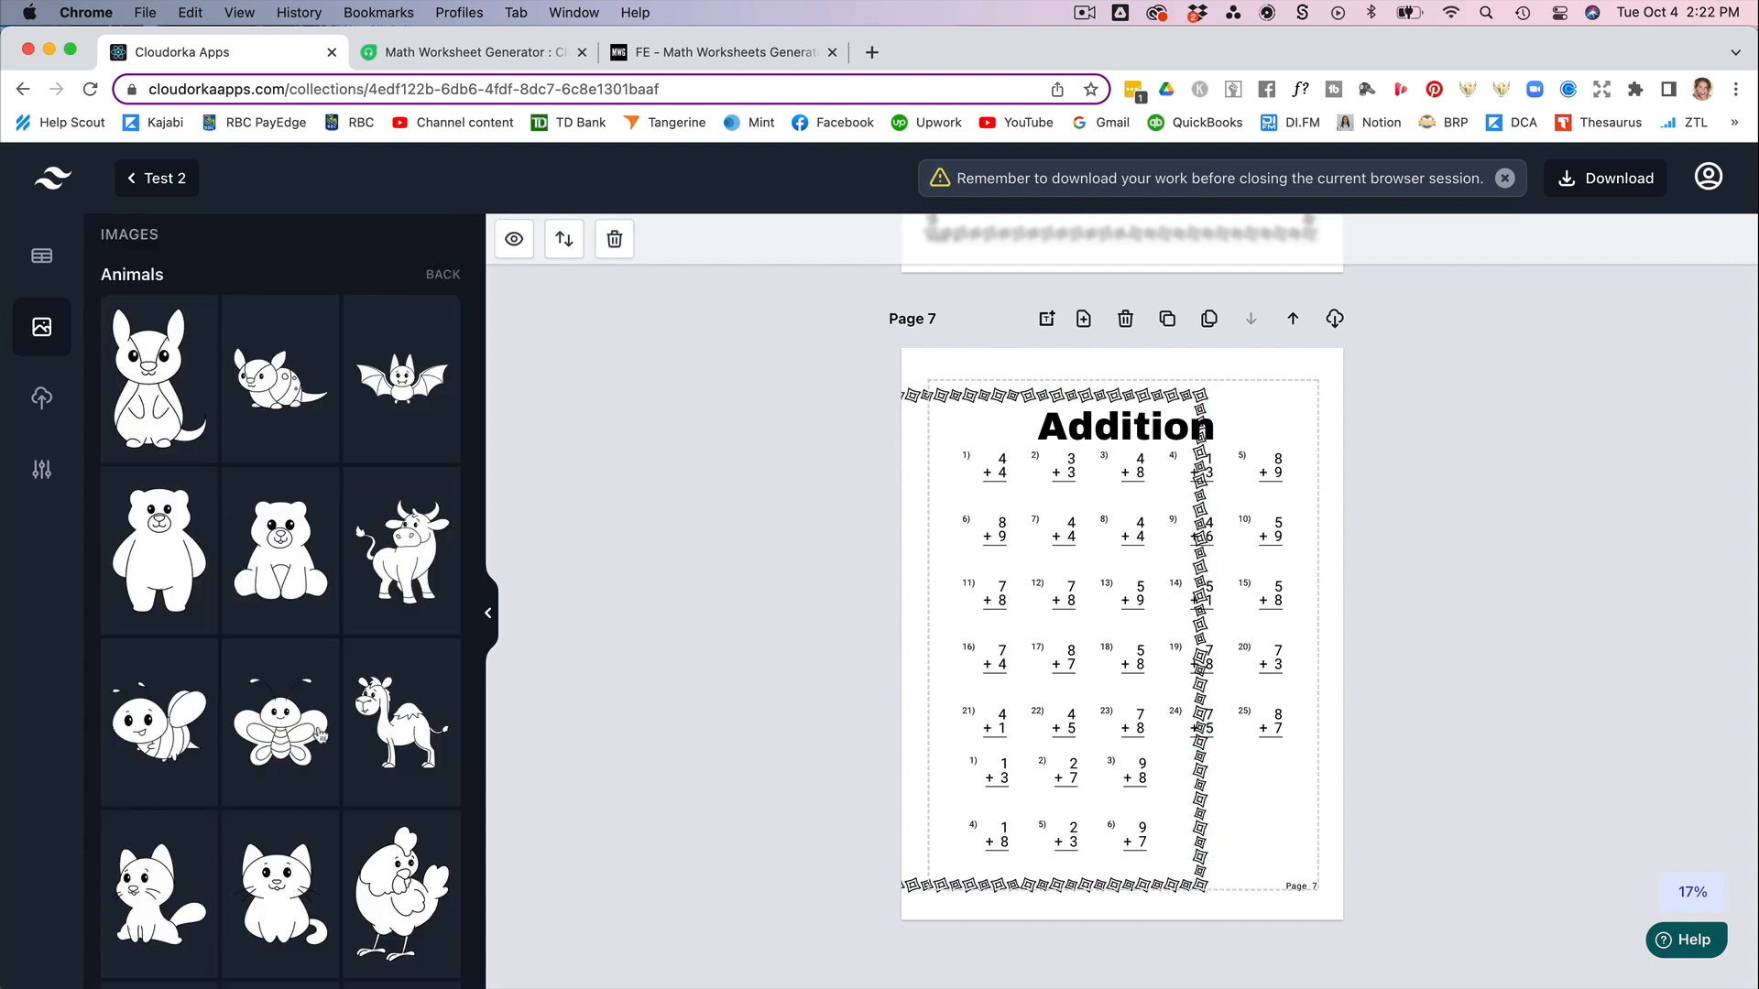
scroll(280, 550, "down", 2)
left_click(280, 465)
left_click_drag(1249, 500, 1091, 640)
left_click_drag(1063, 719, 1042, 824)
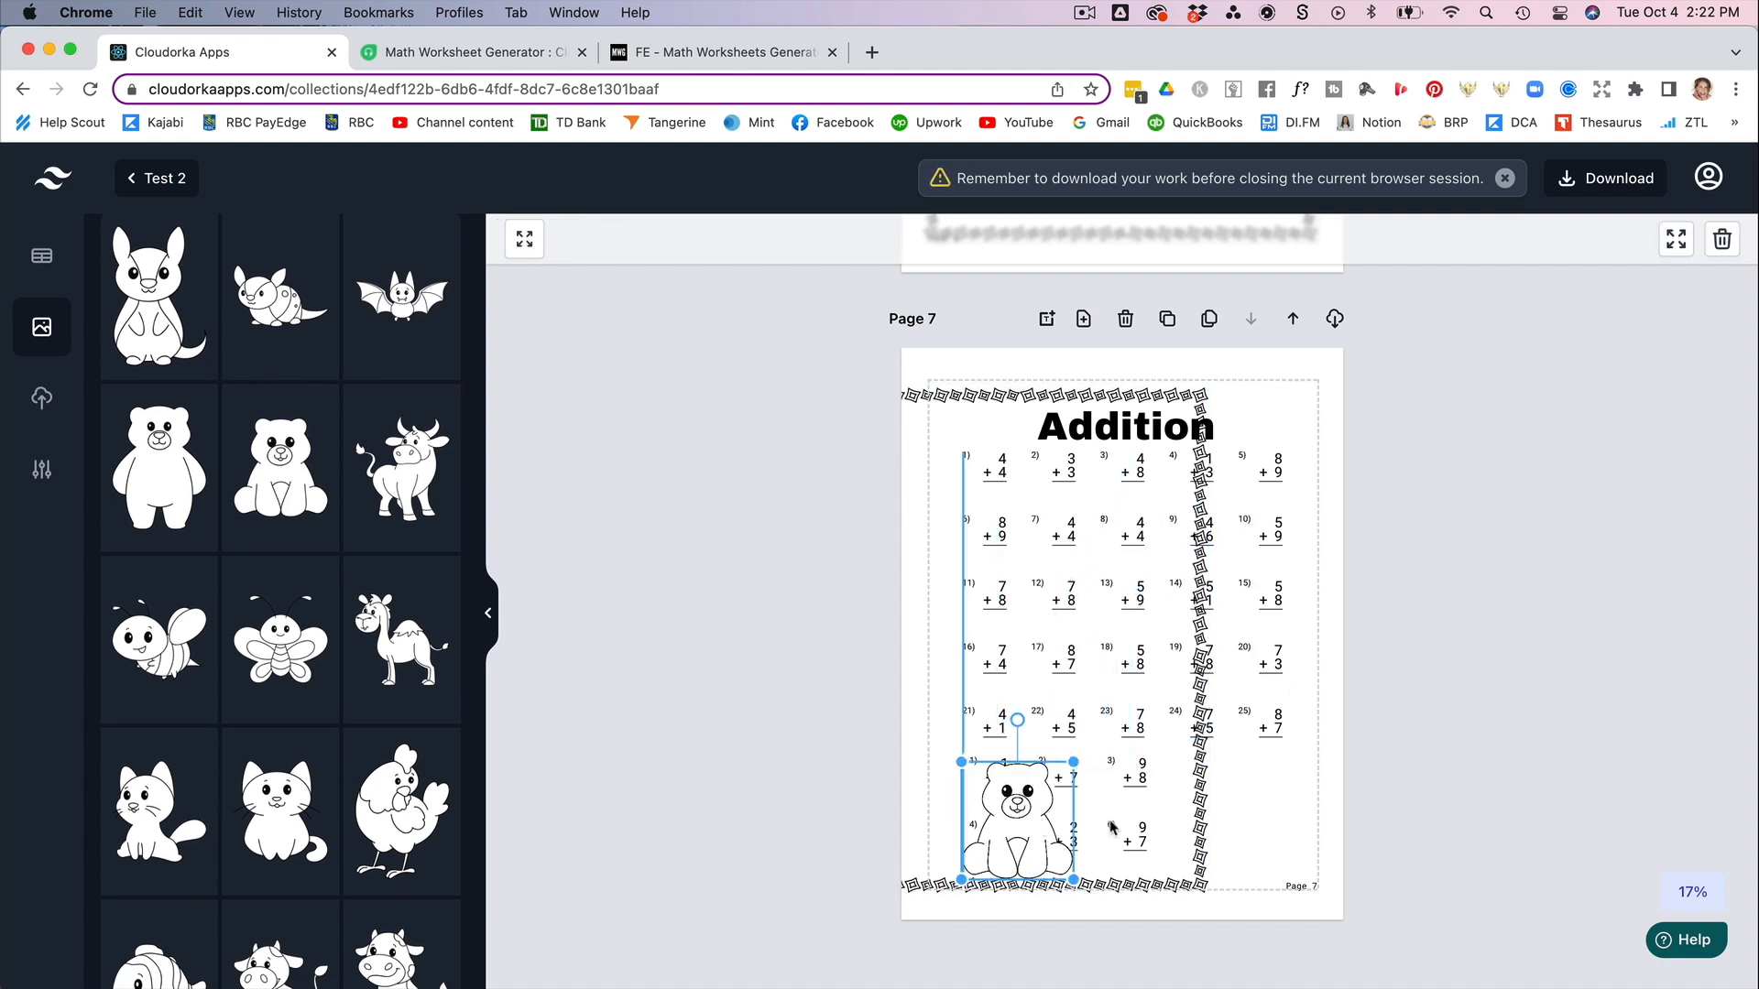
- Move the six-problem worksheet beside the bear on page 7, and fit the Greek-key border around all the page content
left_click(1206, 834)
left_click_drag(1134, 834, 1262, 838)
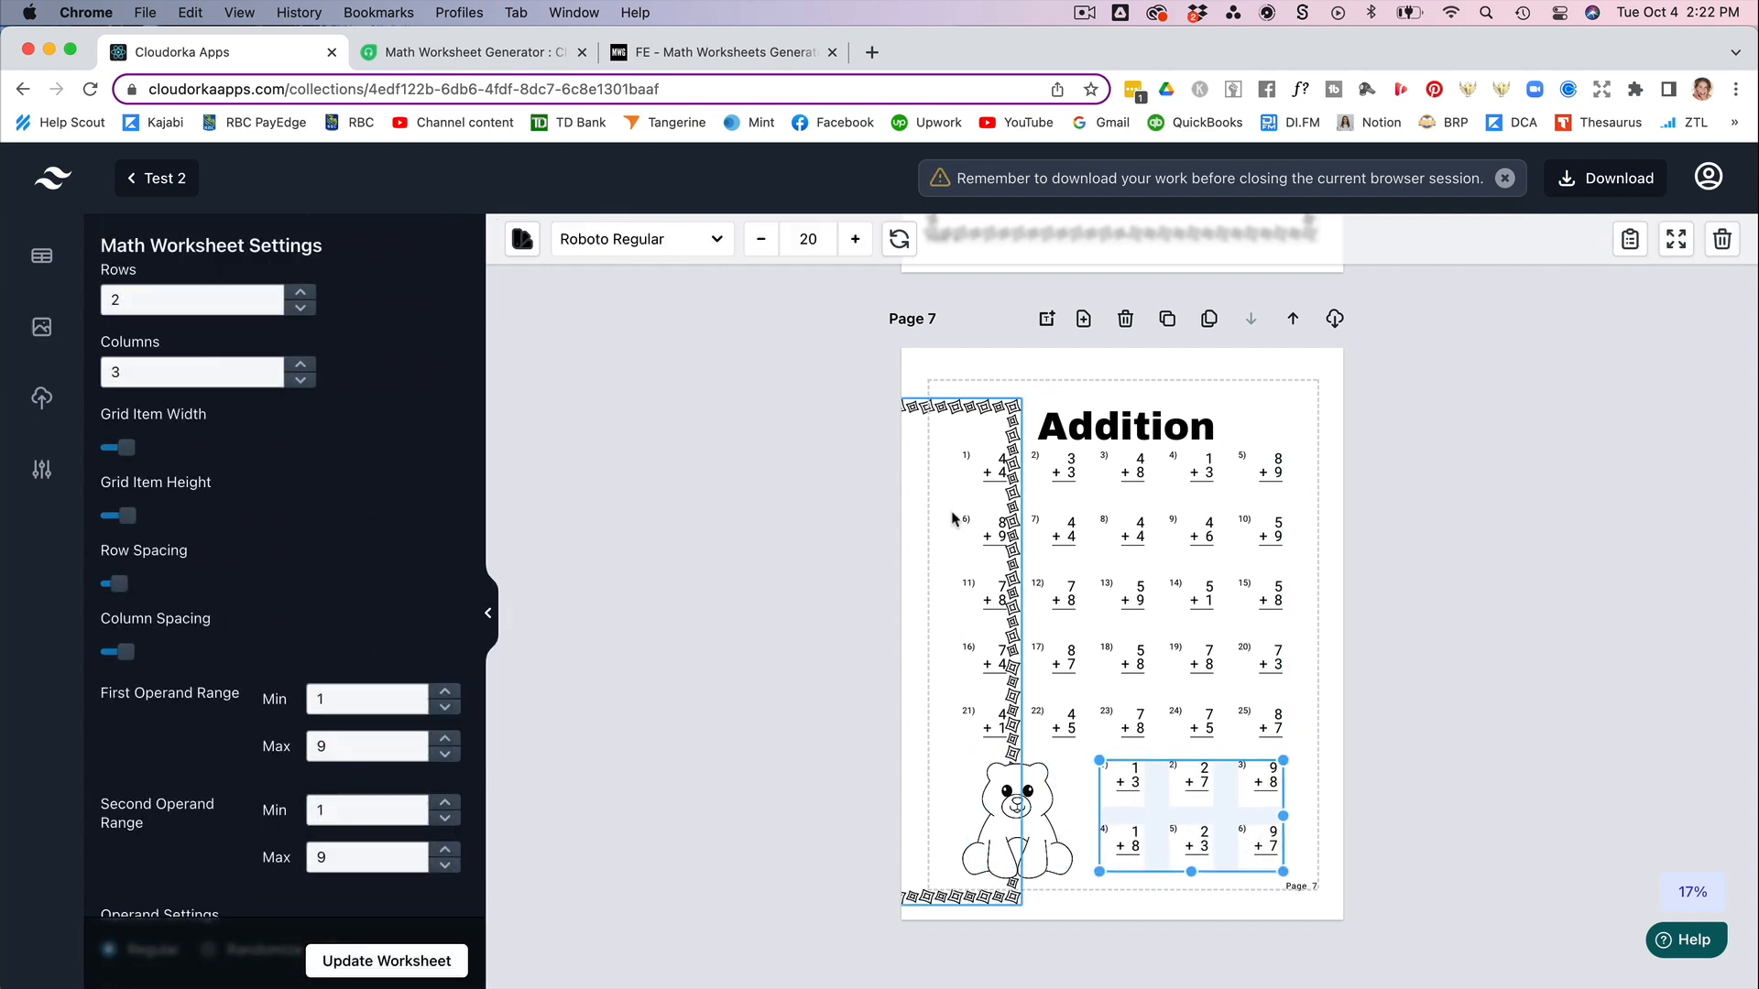
left_click_drag(913, 406, 1217, 376)
left_click_drag(1201, 383, 1201, 392)
left_click_drag(1310, 881, 1317, 889)
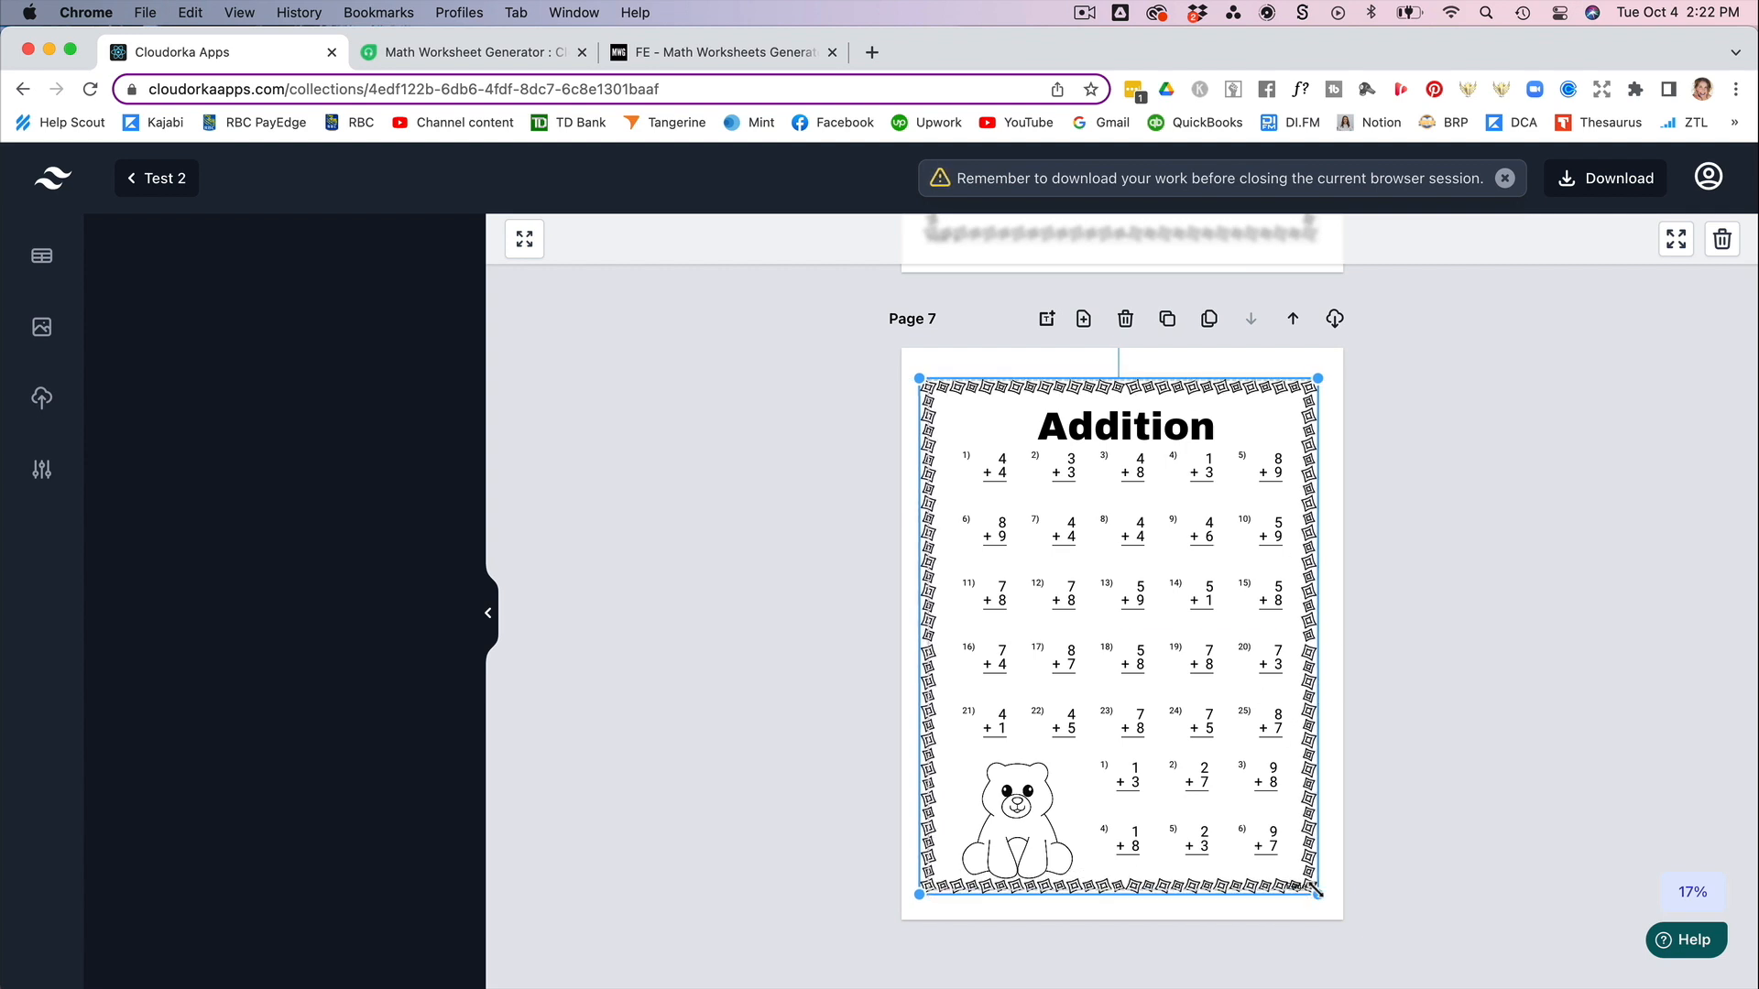
left_click(1558, 727)
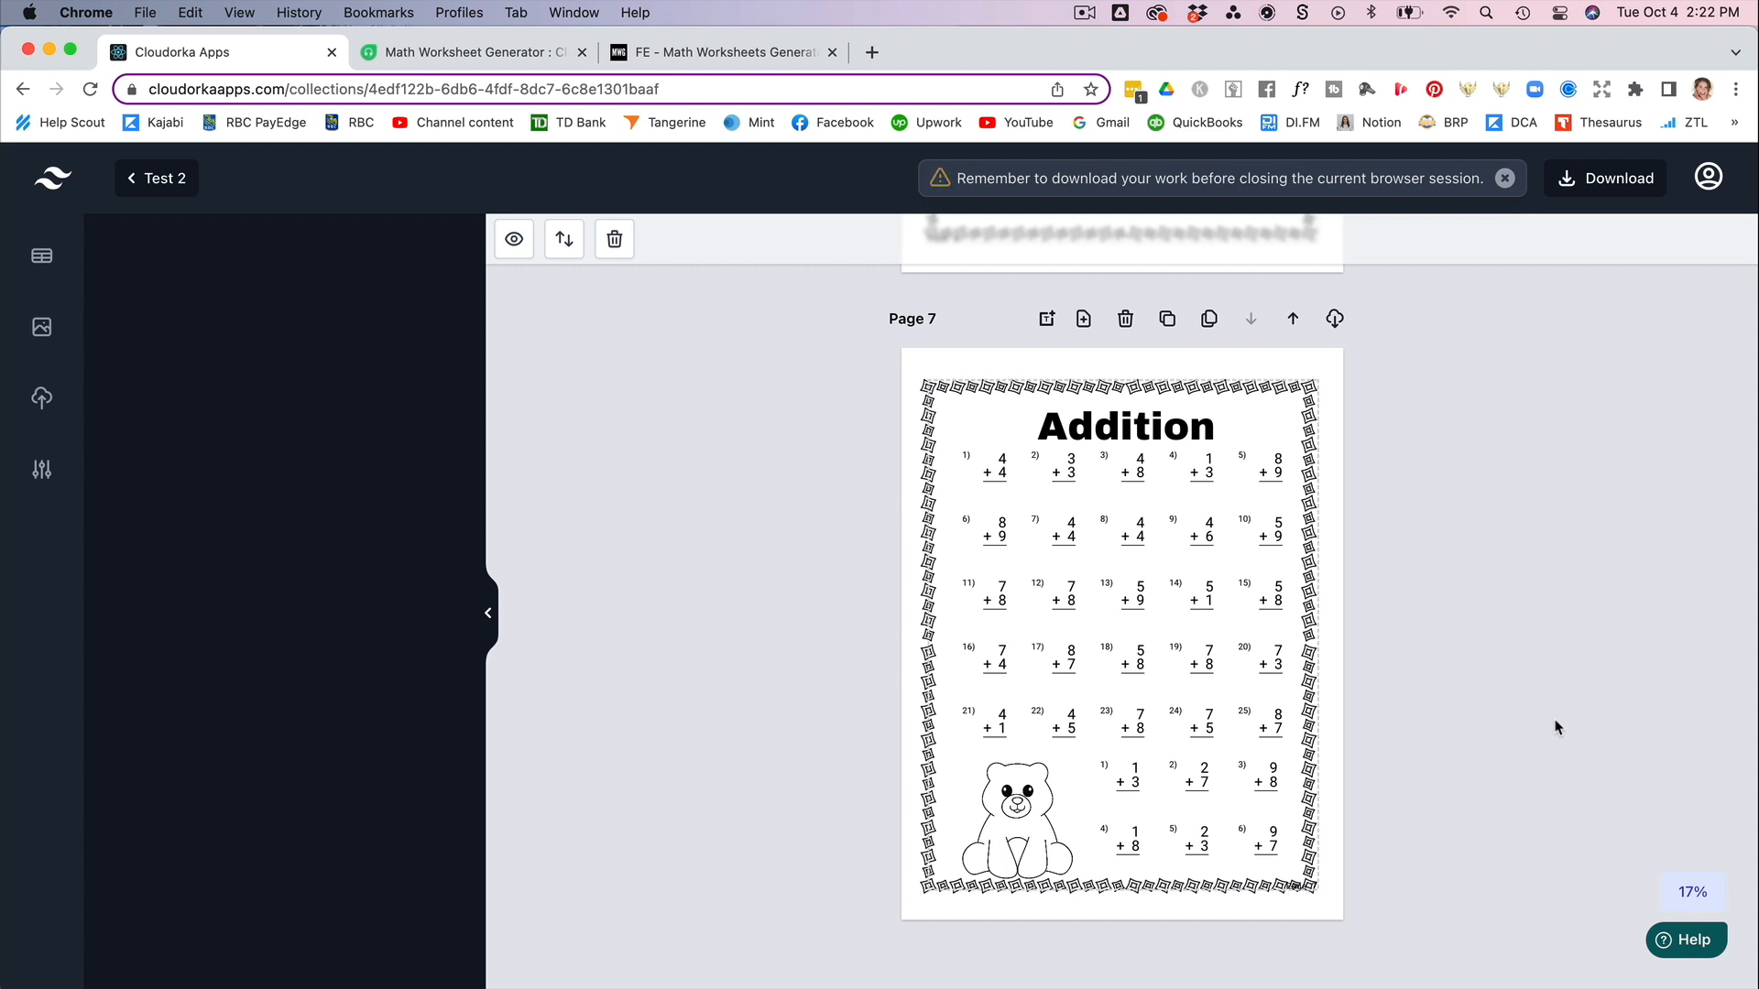
- Check the Bulk Clone option for page 7, and cancel without cloning any pages
left_click(1320, 418)
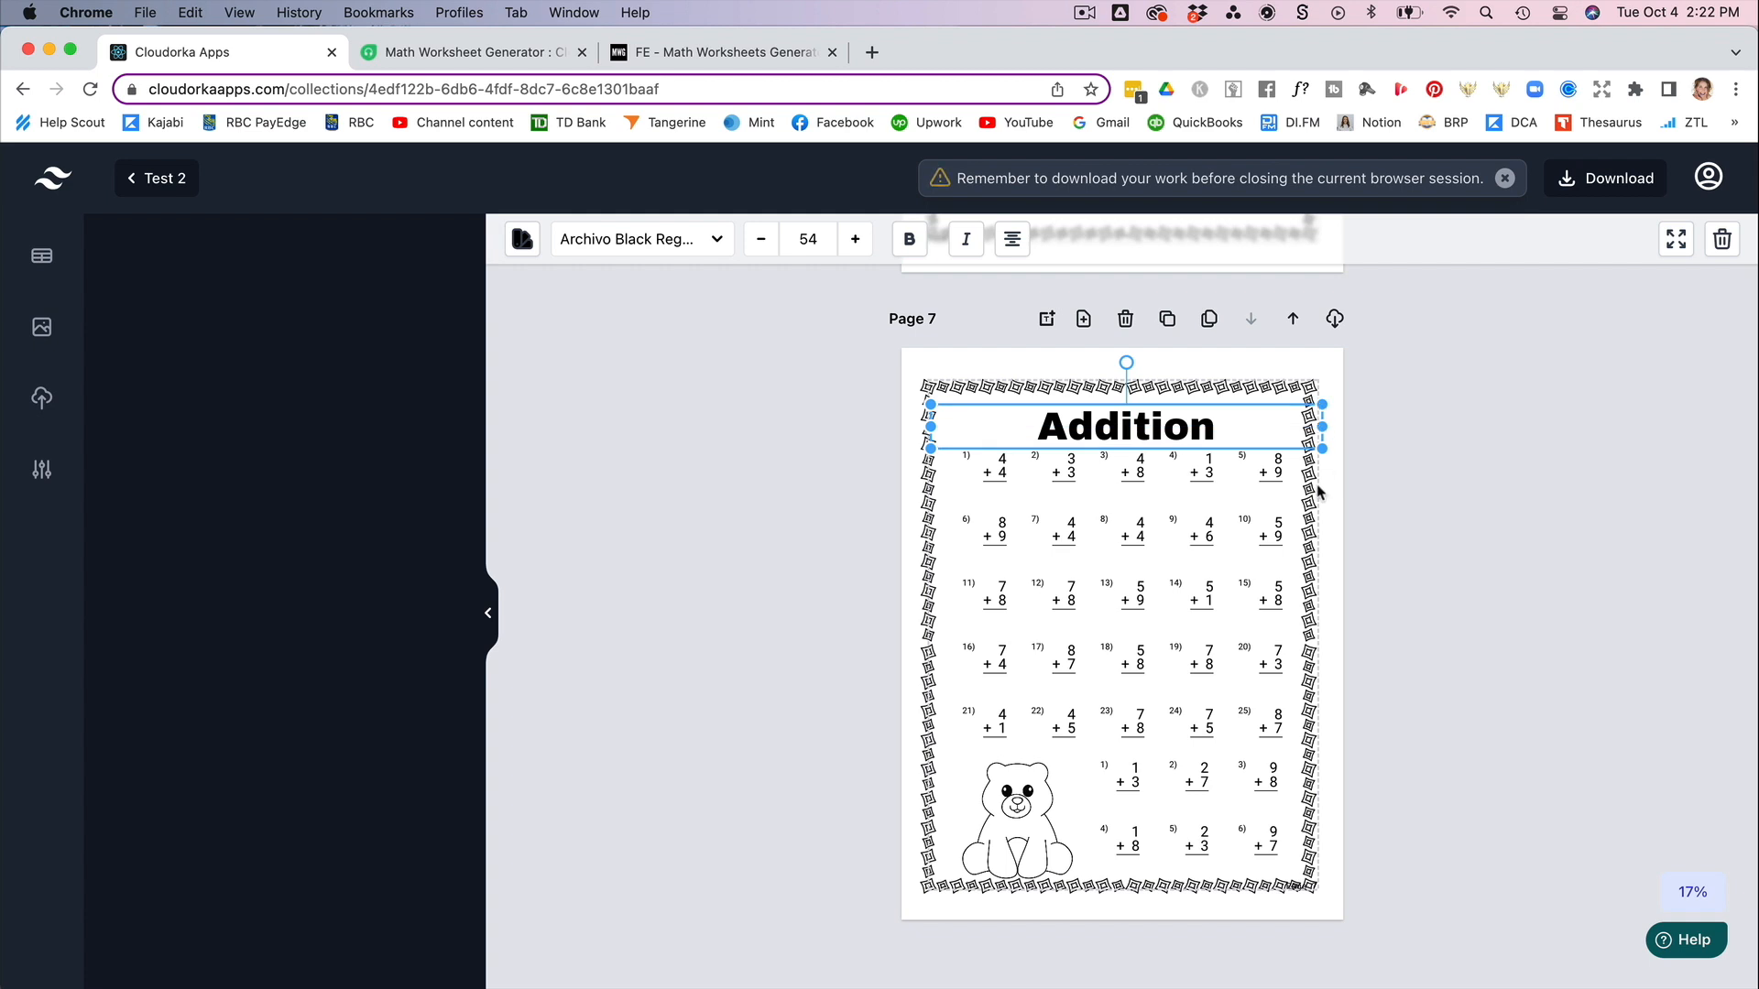
left_click(1553, 426)
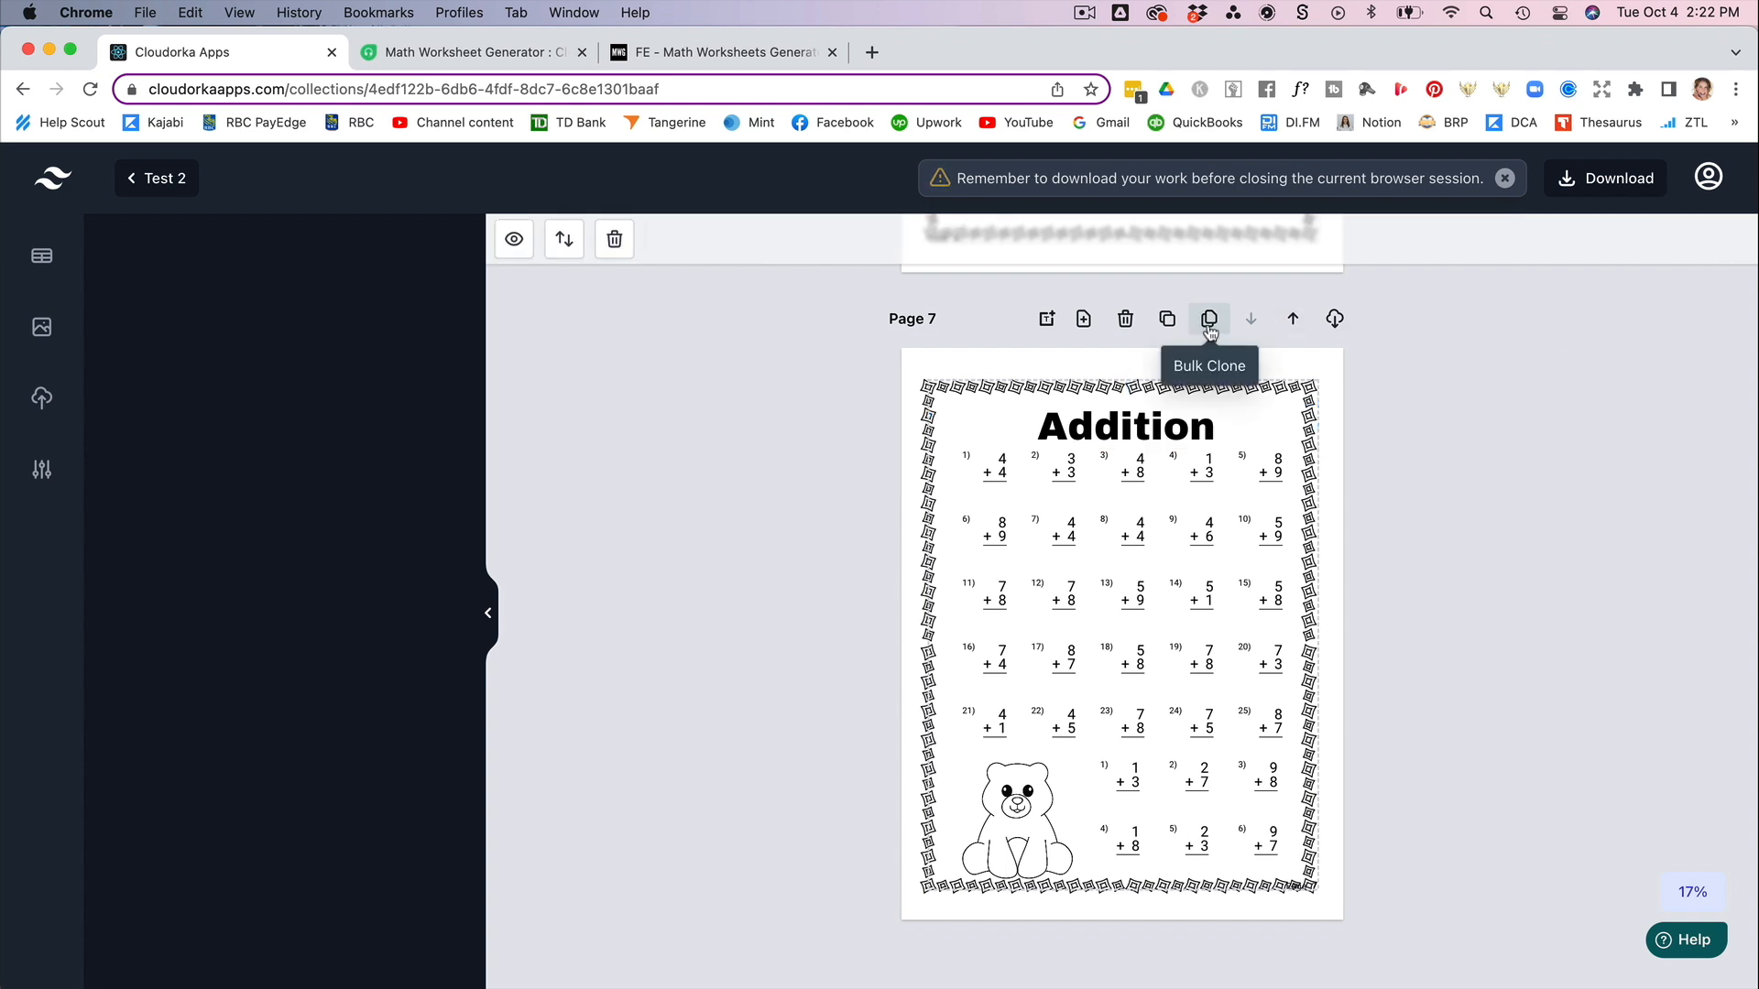
left_click(1210, 325)
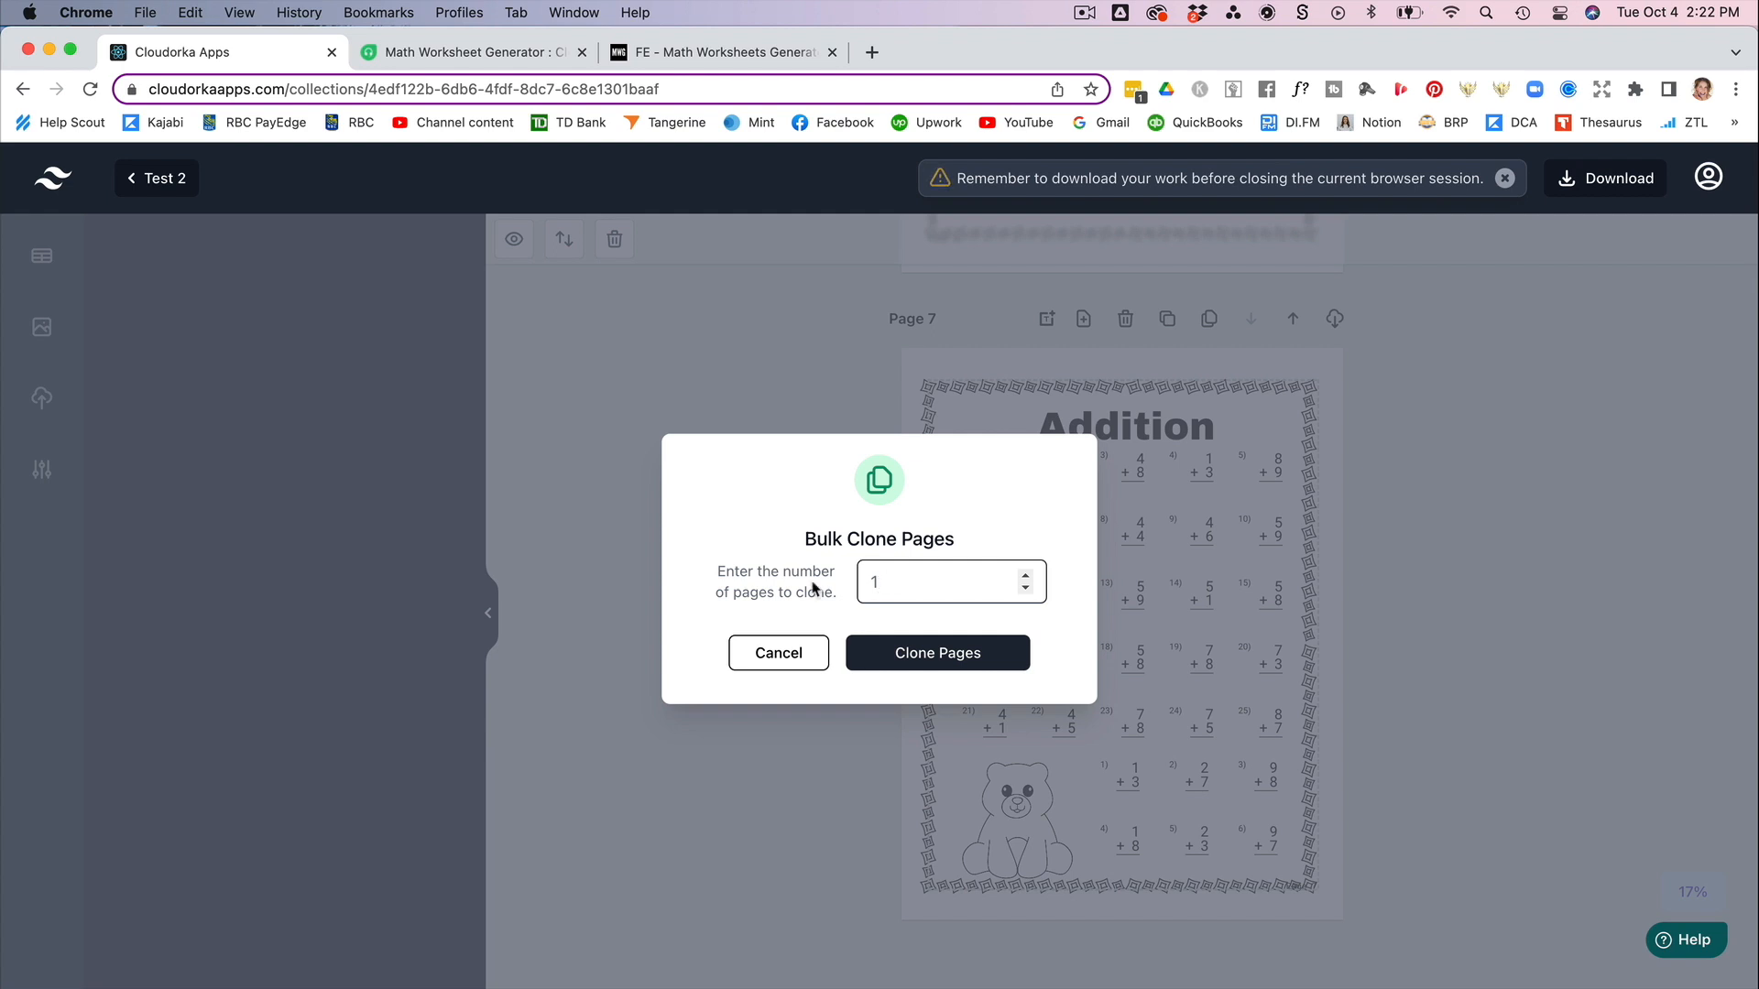
left_click(794, 656)
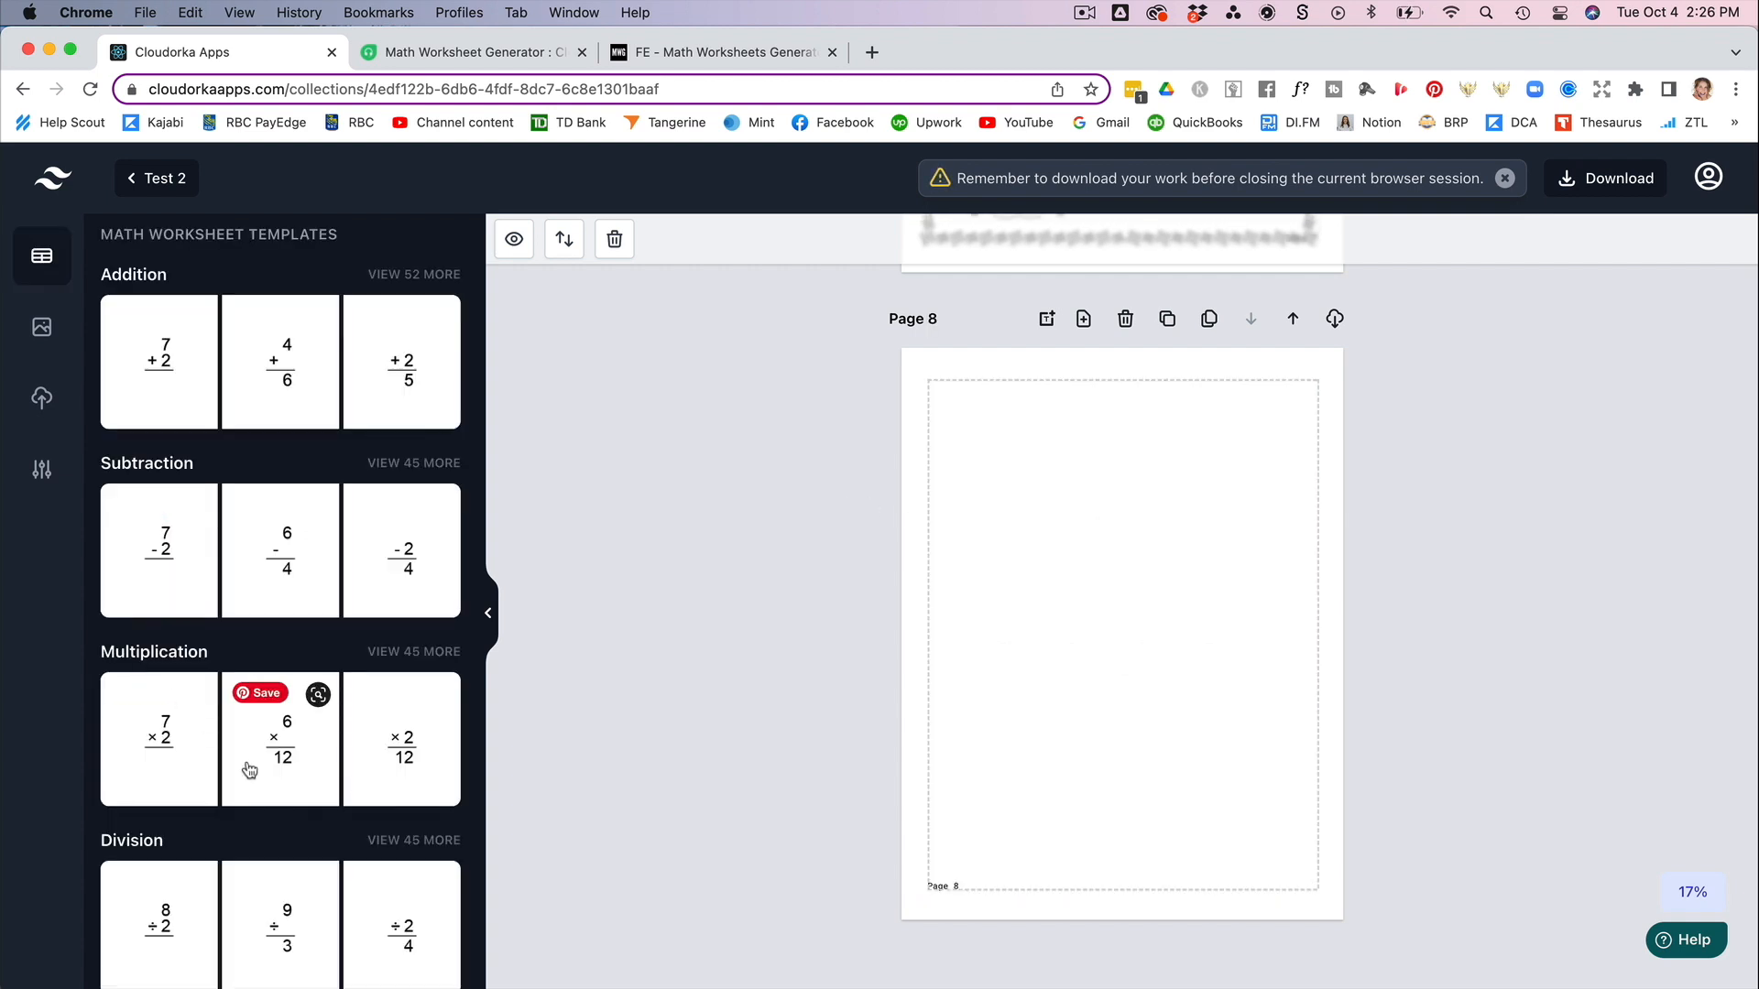
- Find the Time templates and add the analog o'clock worksheet with a solid answer line to blank page 8
scroll(247, 770, "down", 5)
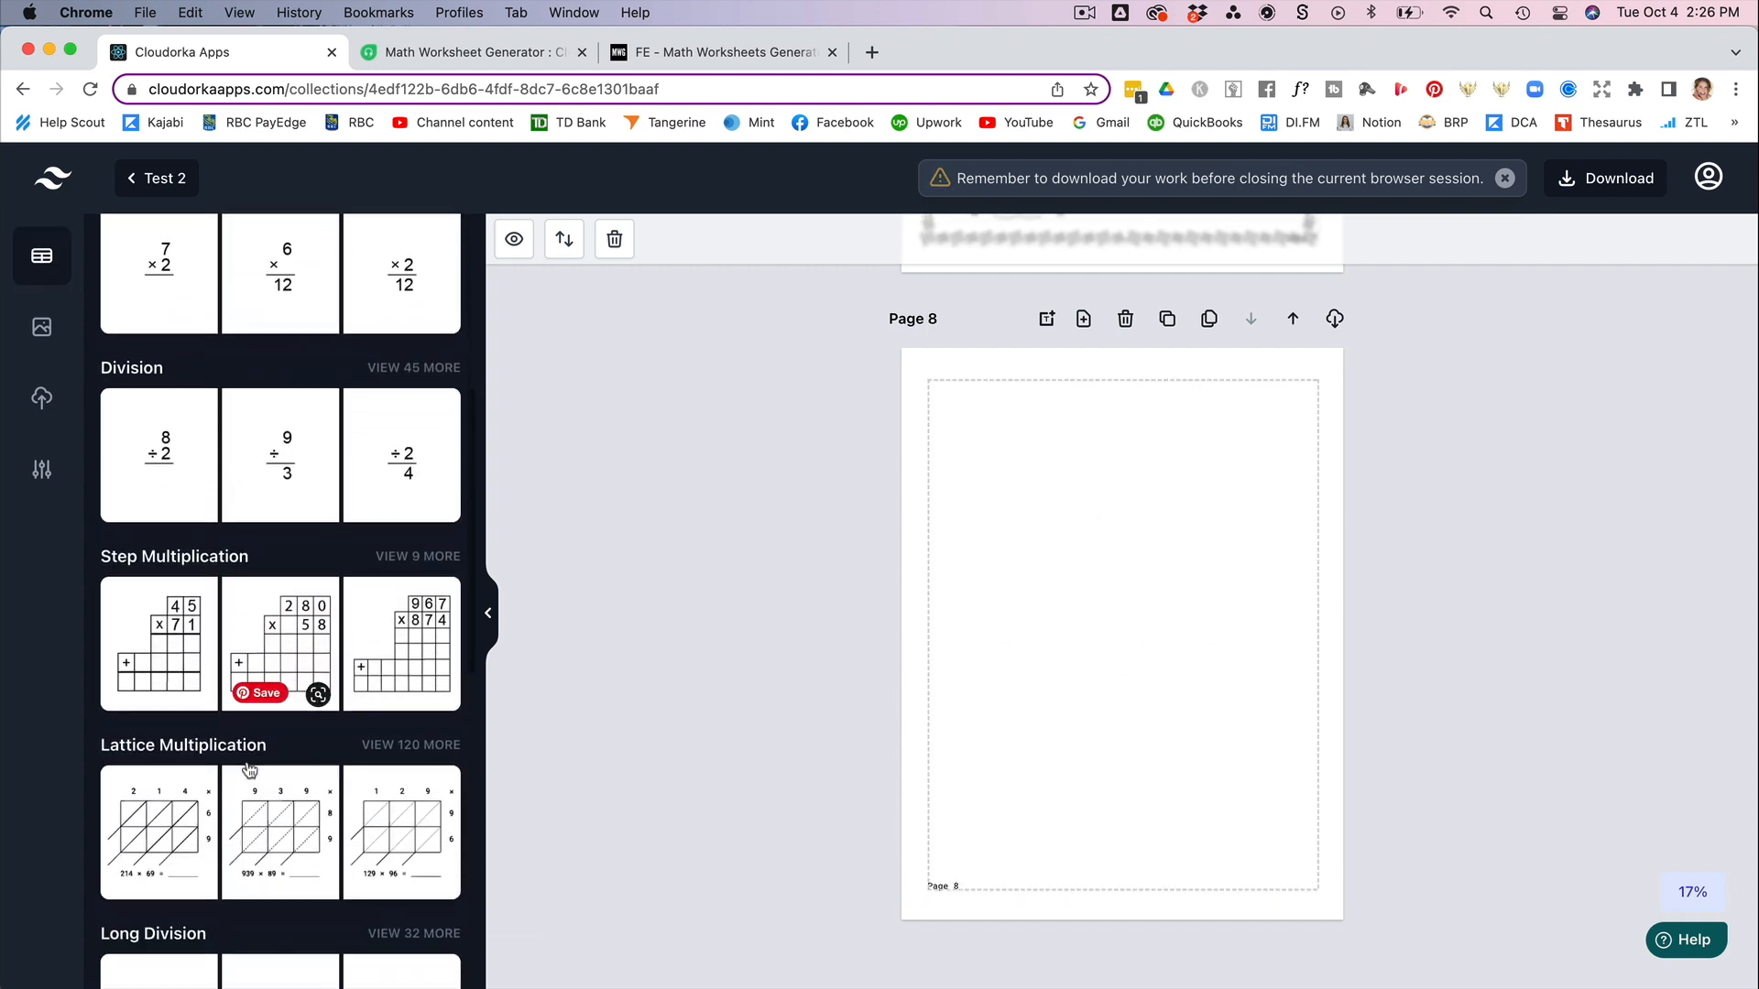
scroll(248, 770, "down", 3)
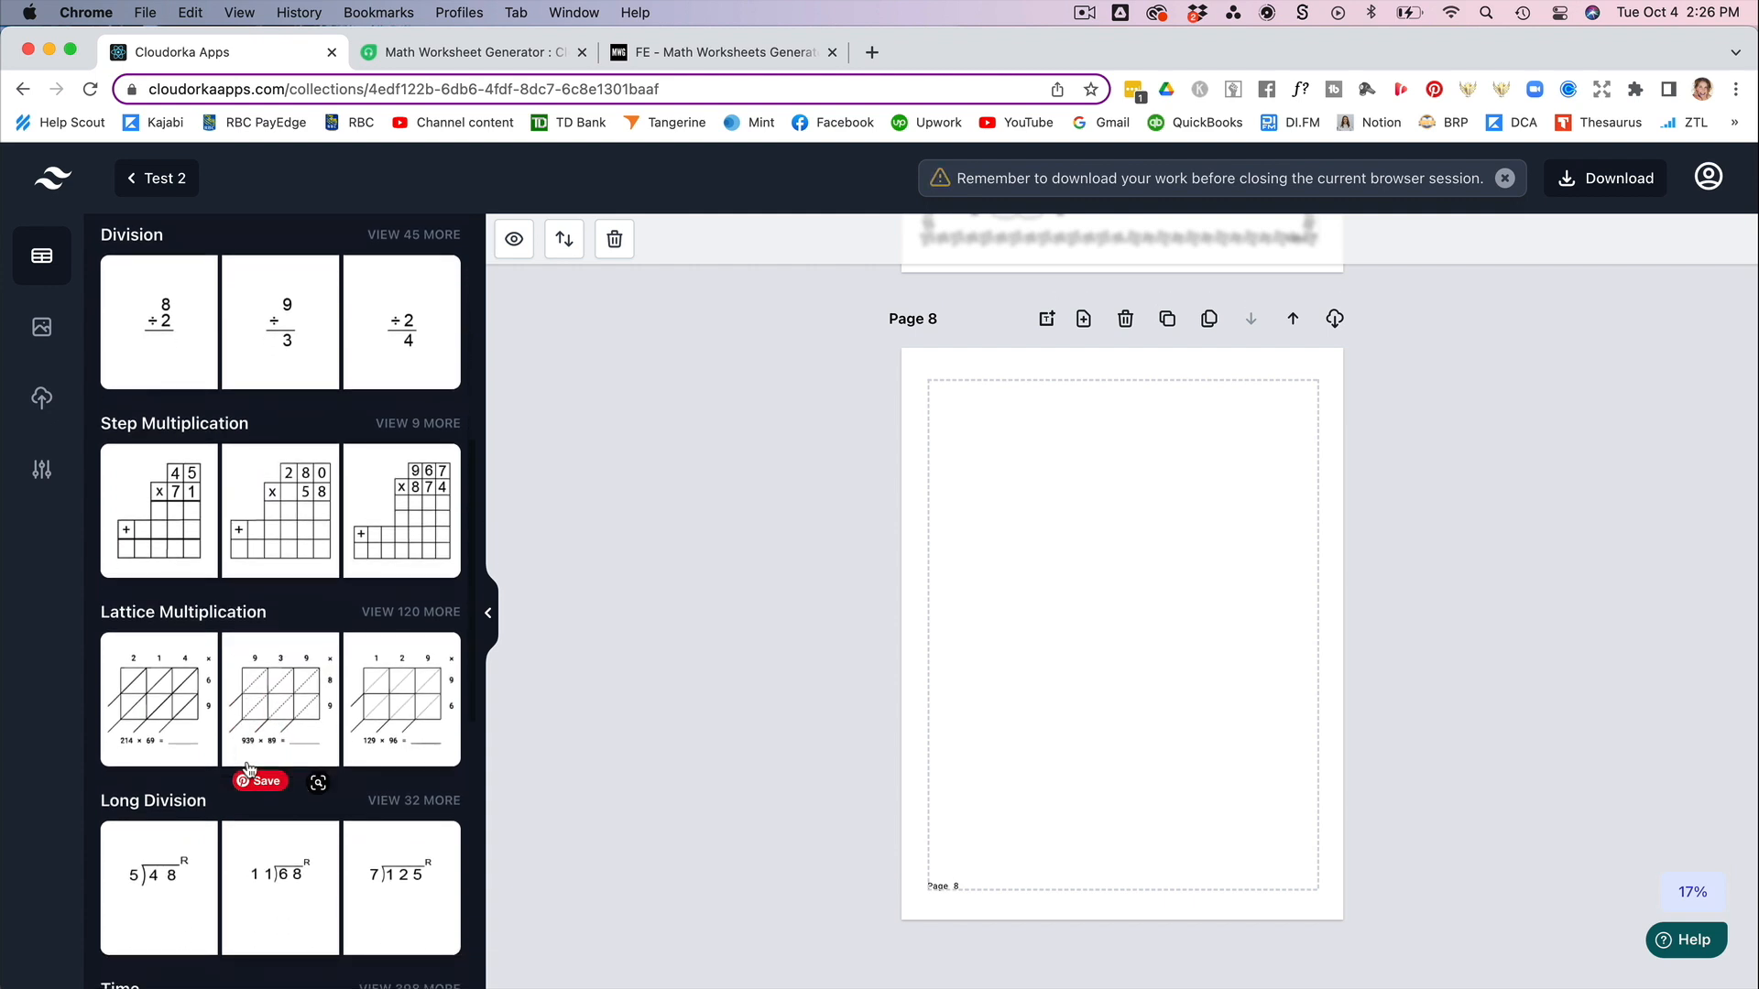
scroll(247, 769, "down", 3)
scroll(247, 769, "down", 3)
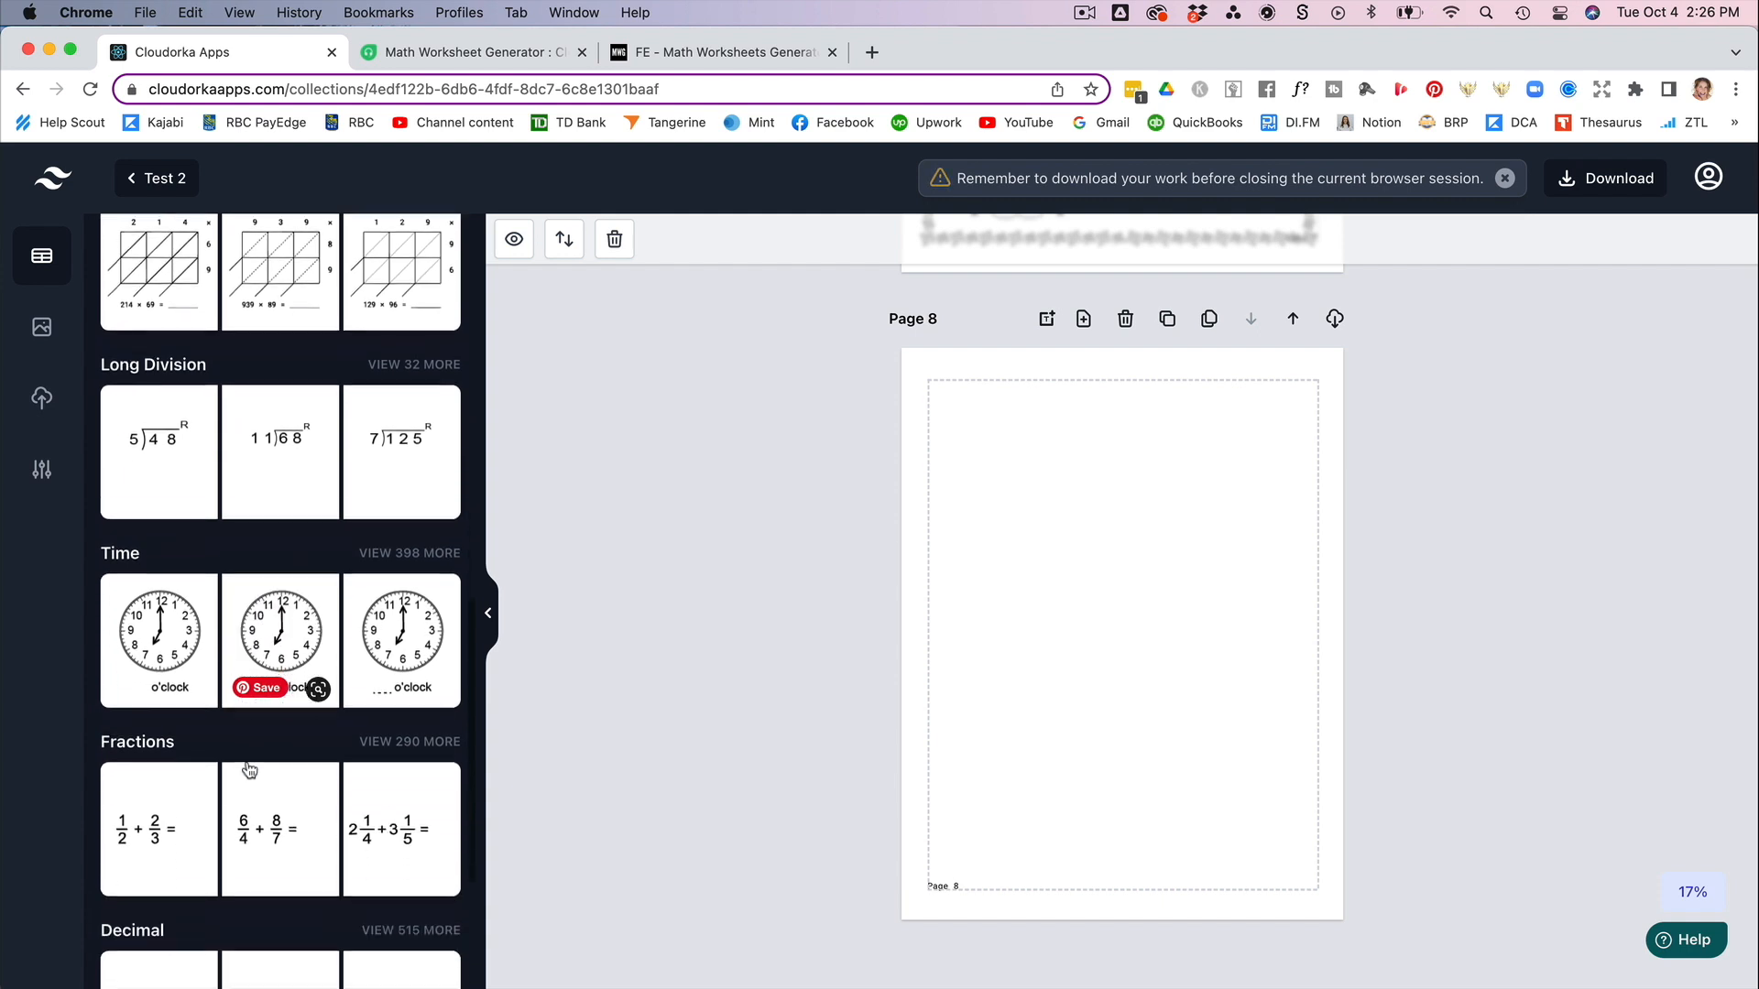
scroll(248, 770, "down", 3)
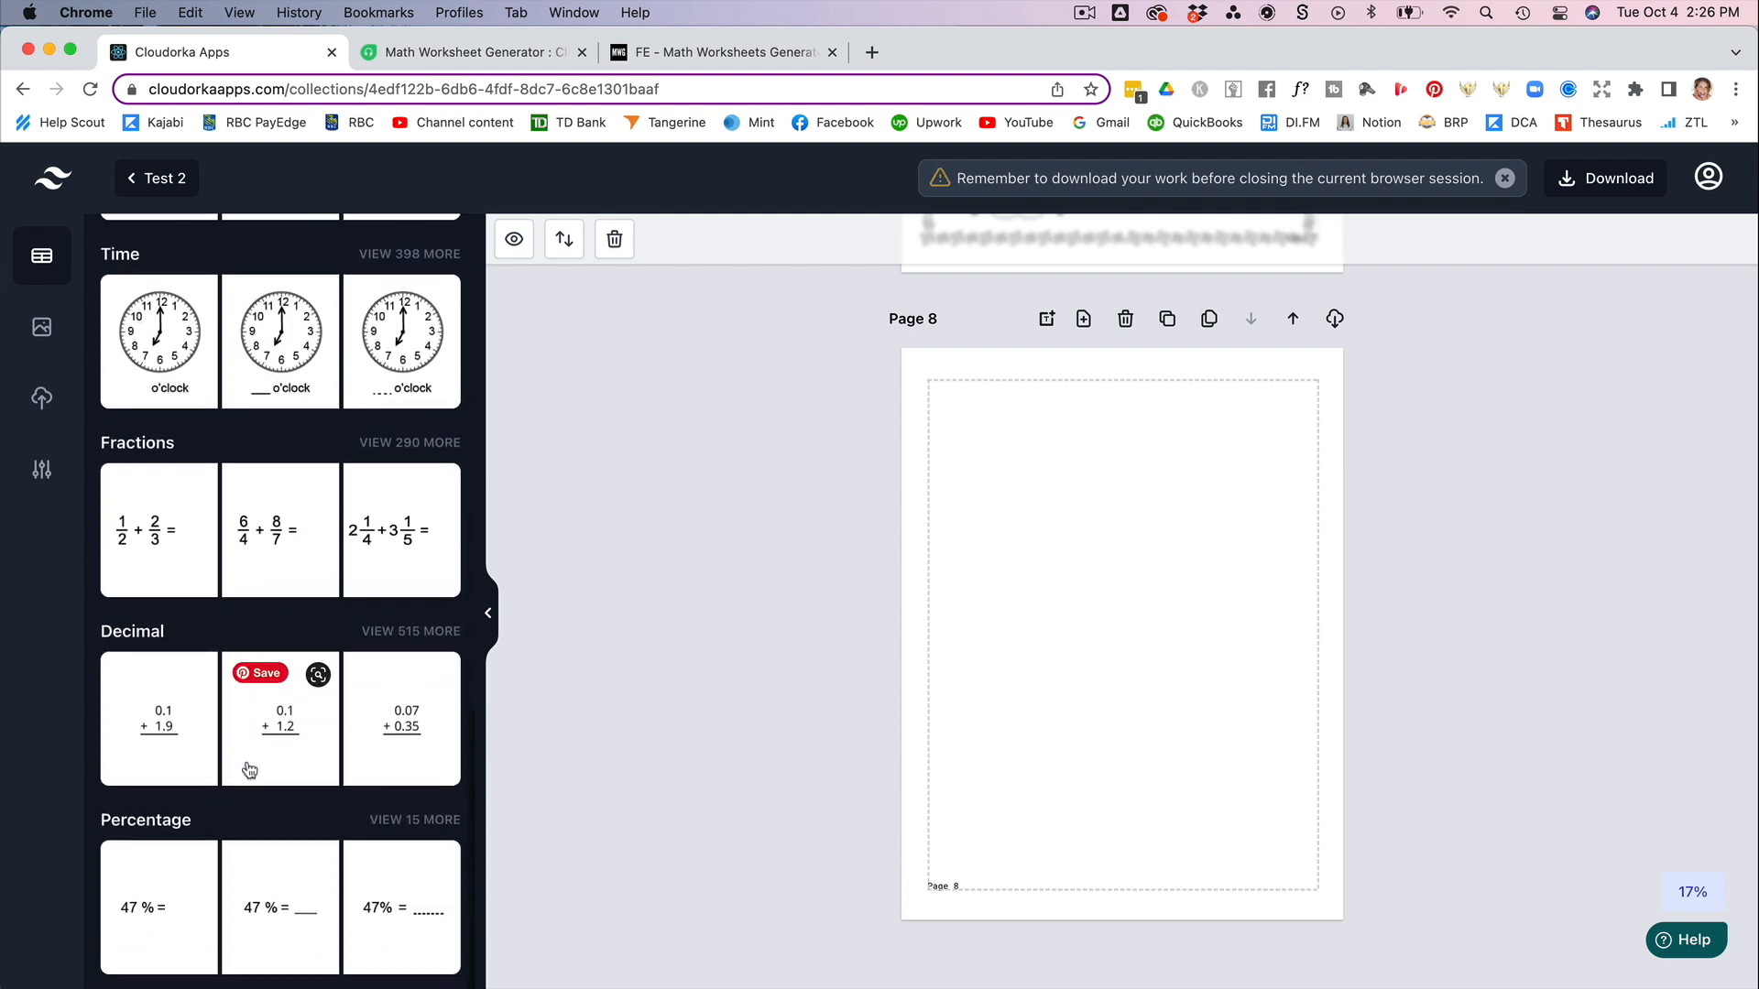
scroll(280, 357, "up", 2)
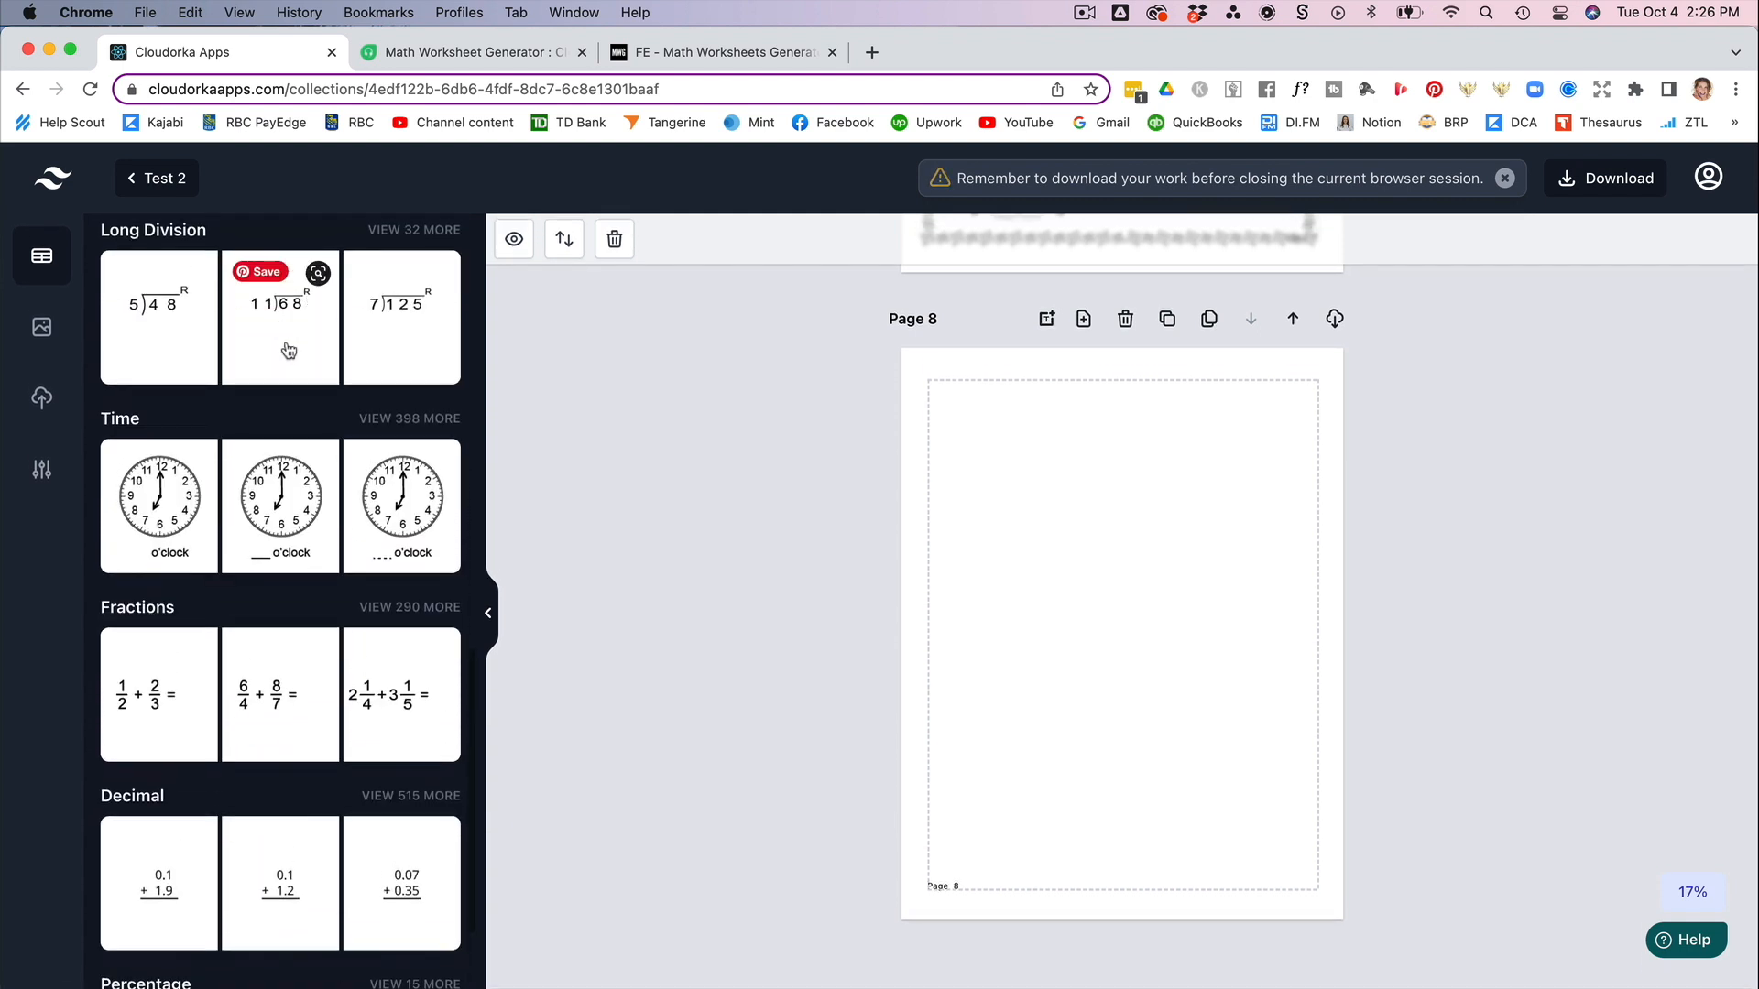
left_click(409, 420)
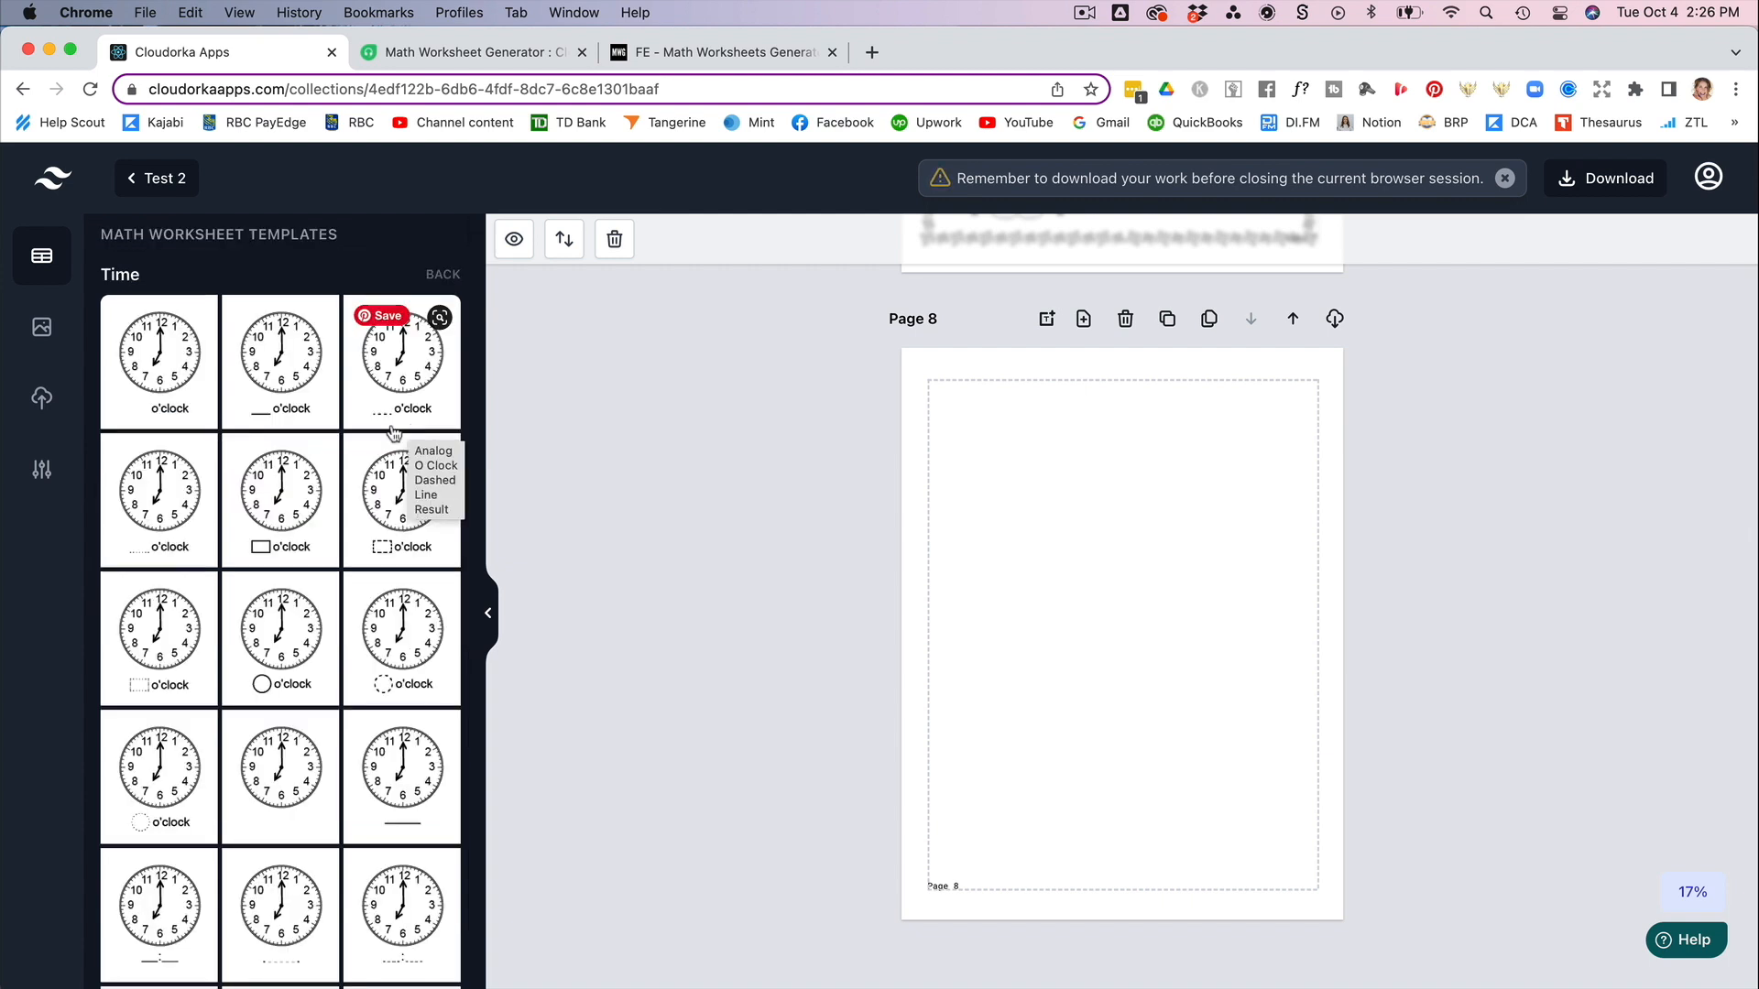
scroll(238, 705, "down", 3)
scroll(233, 711, "down", 6)
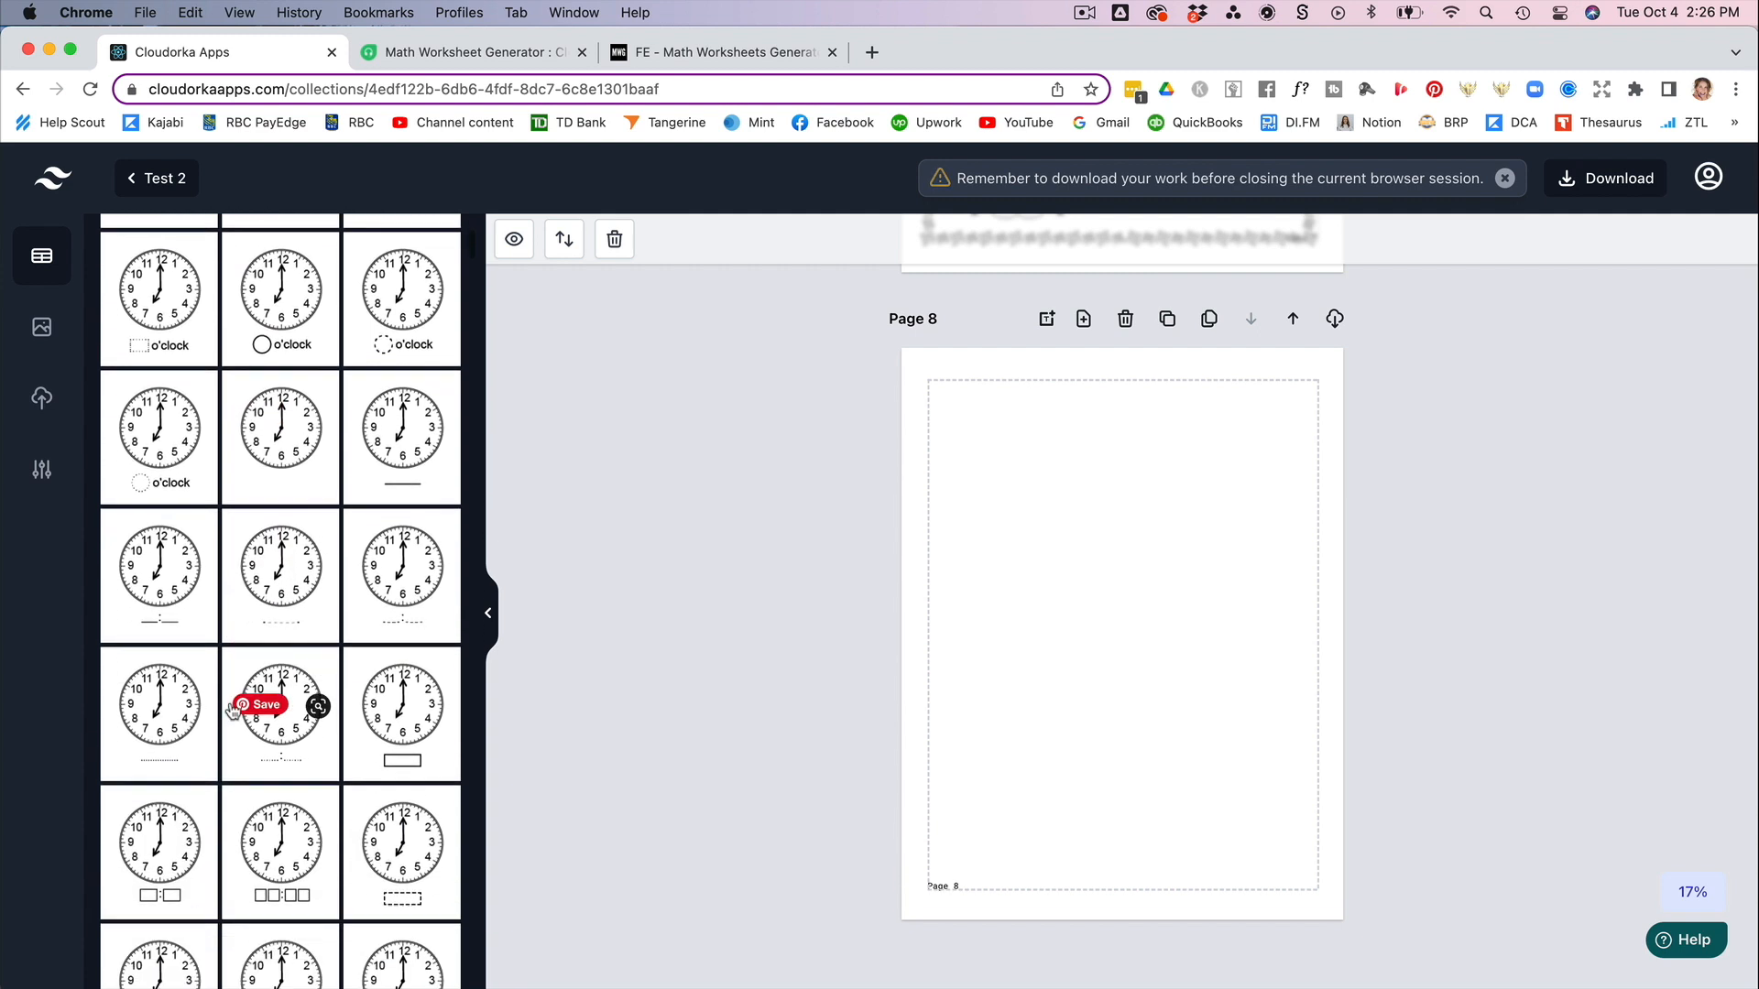
scroll(234, 711, "down", 10)
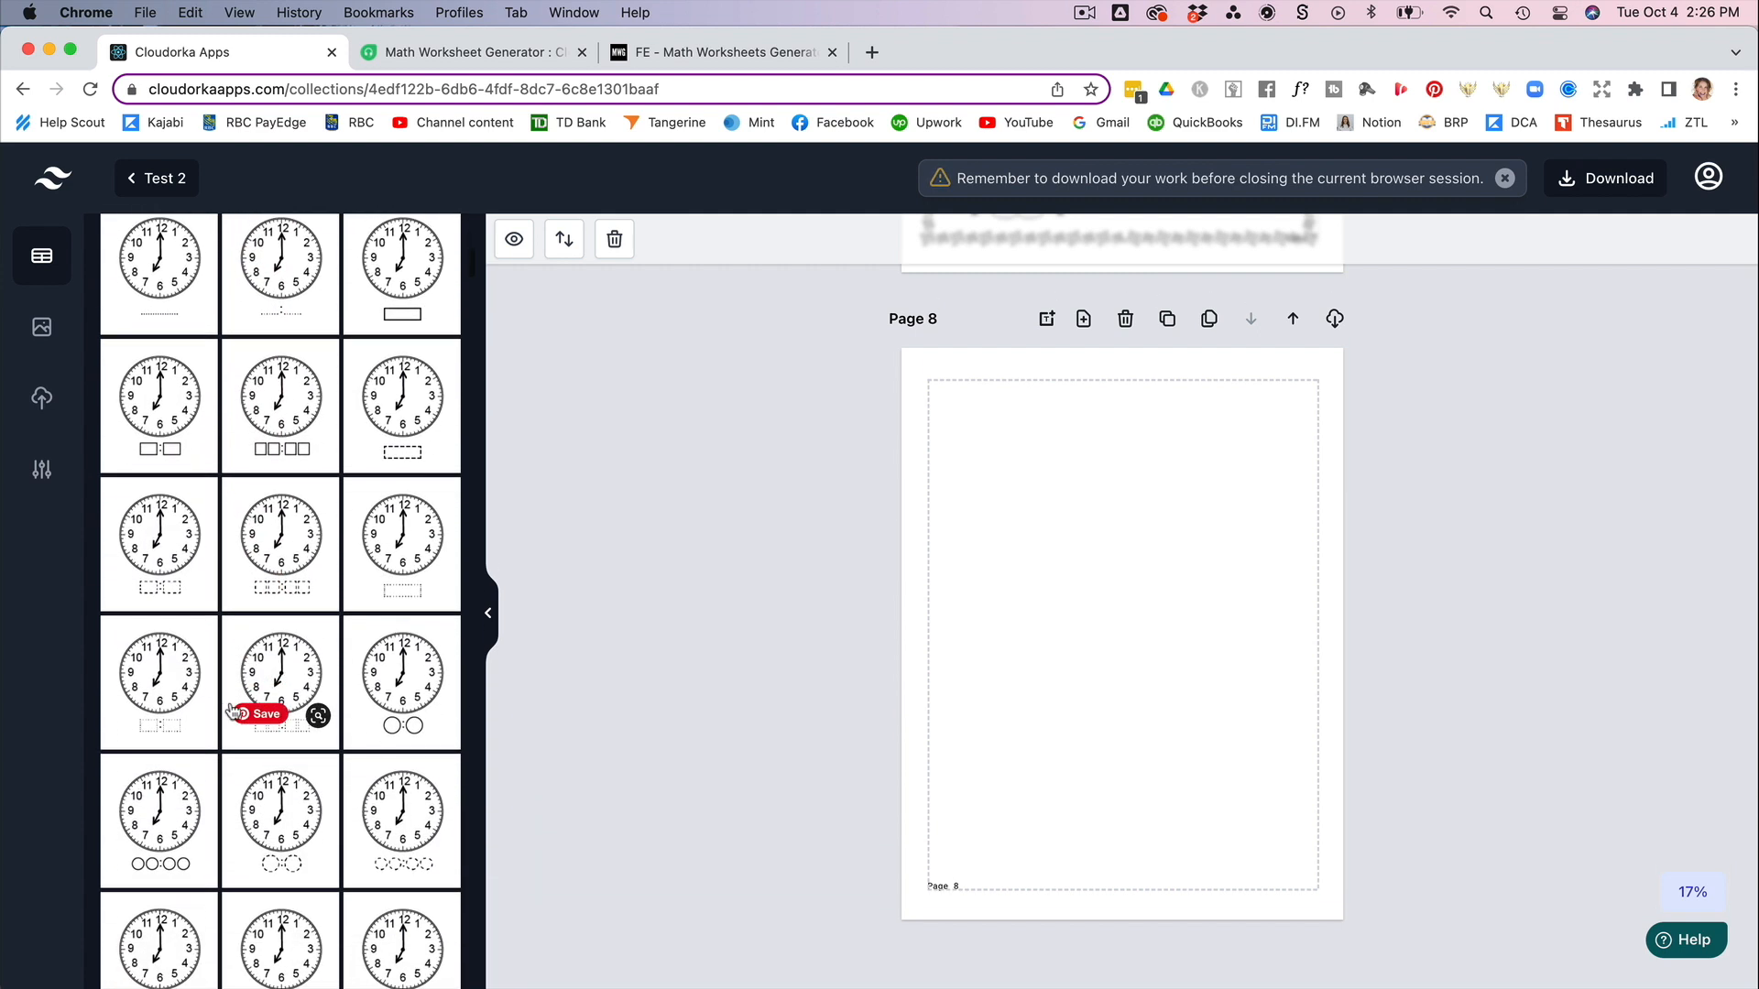
scroll(232, 711, "up", 15)
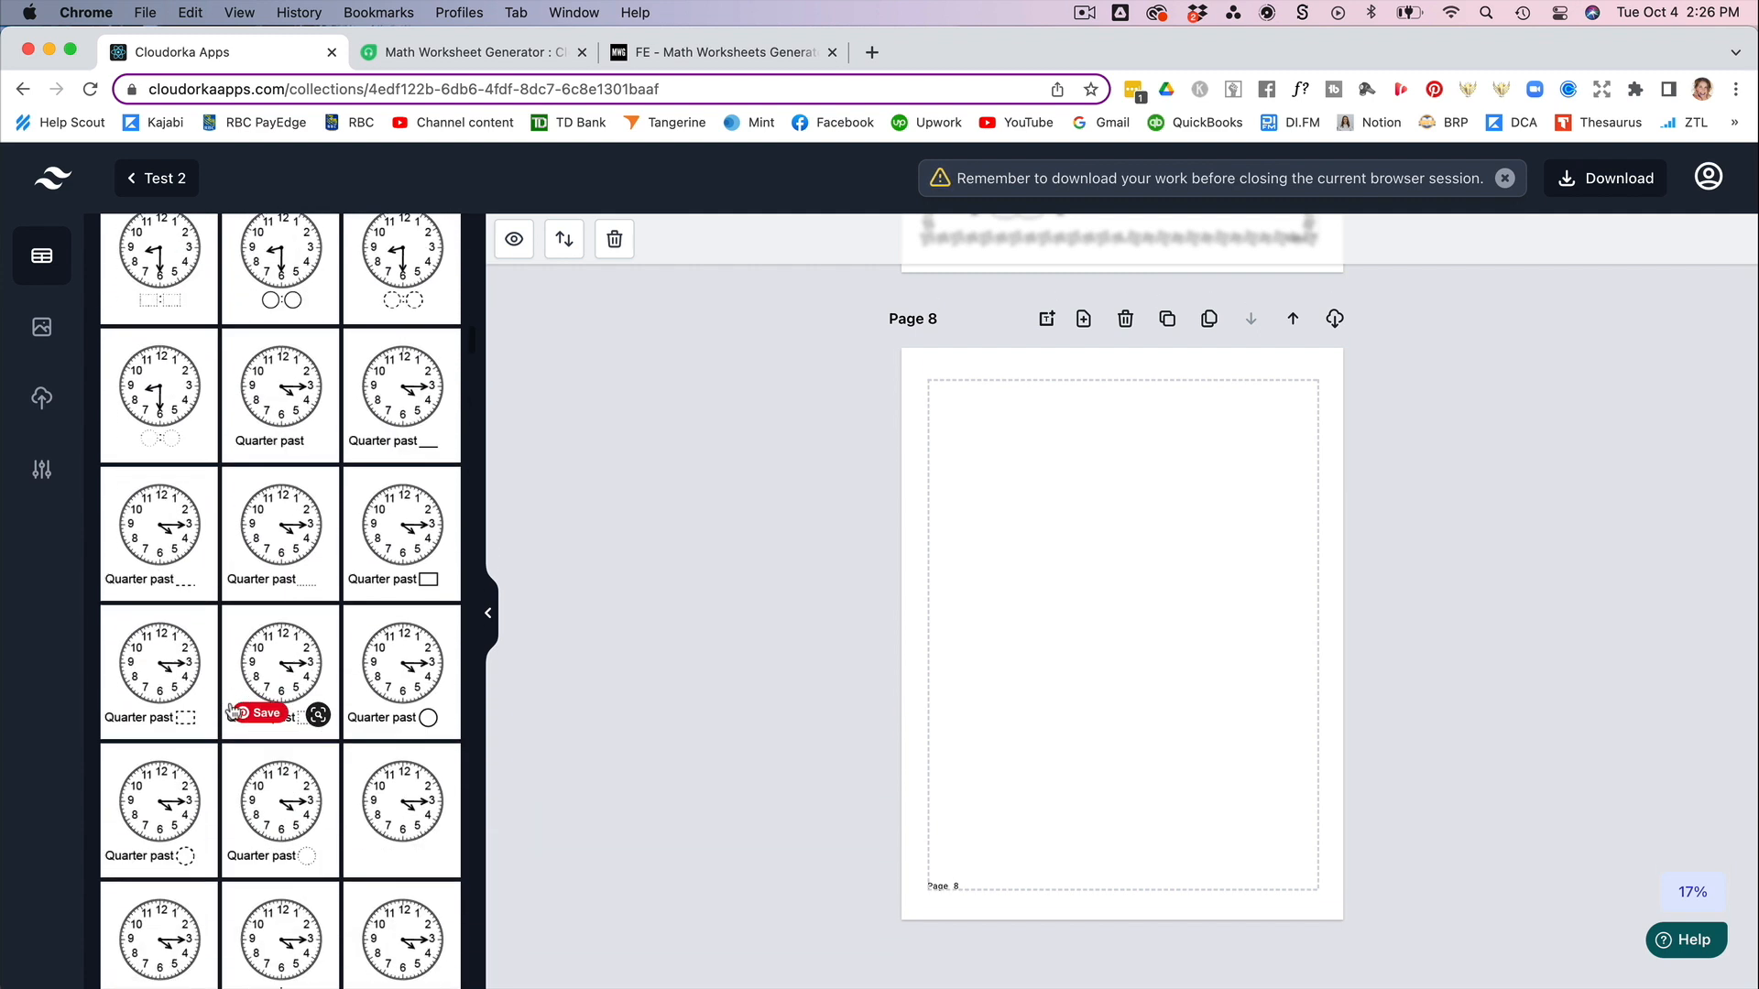
left_click(265, 383)
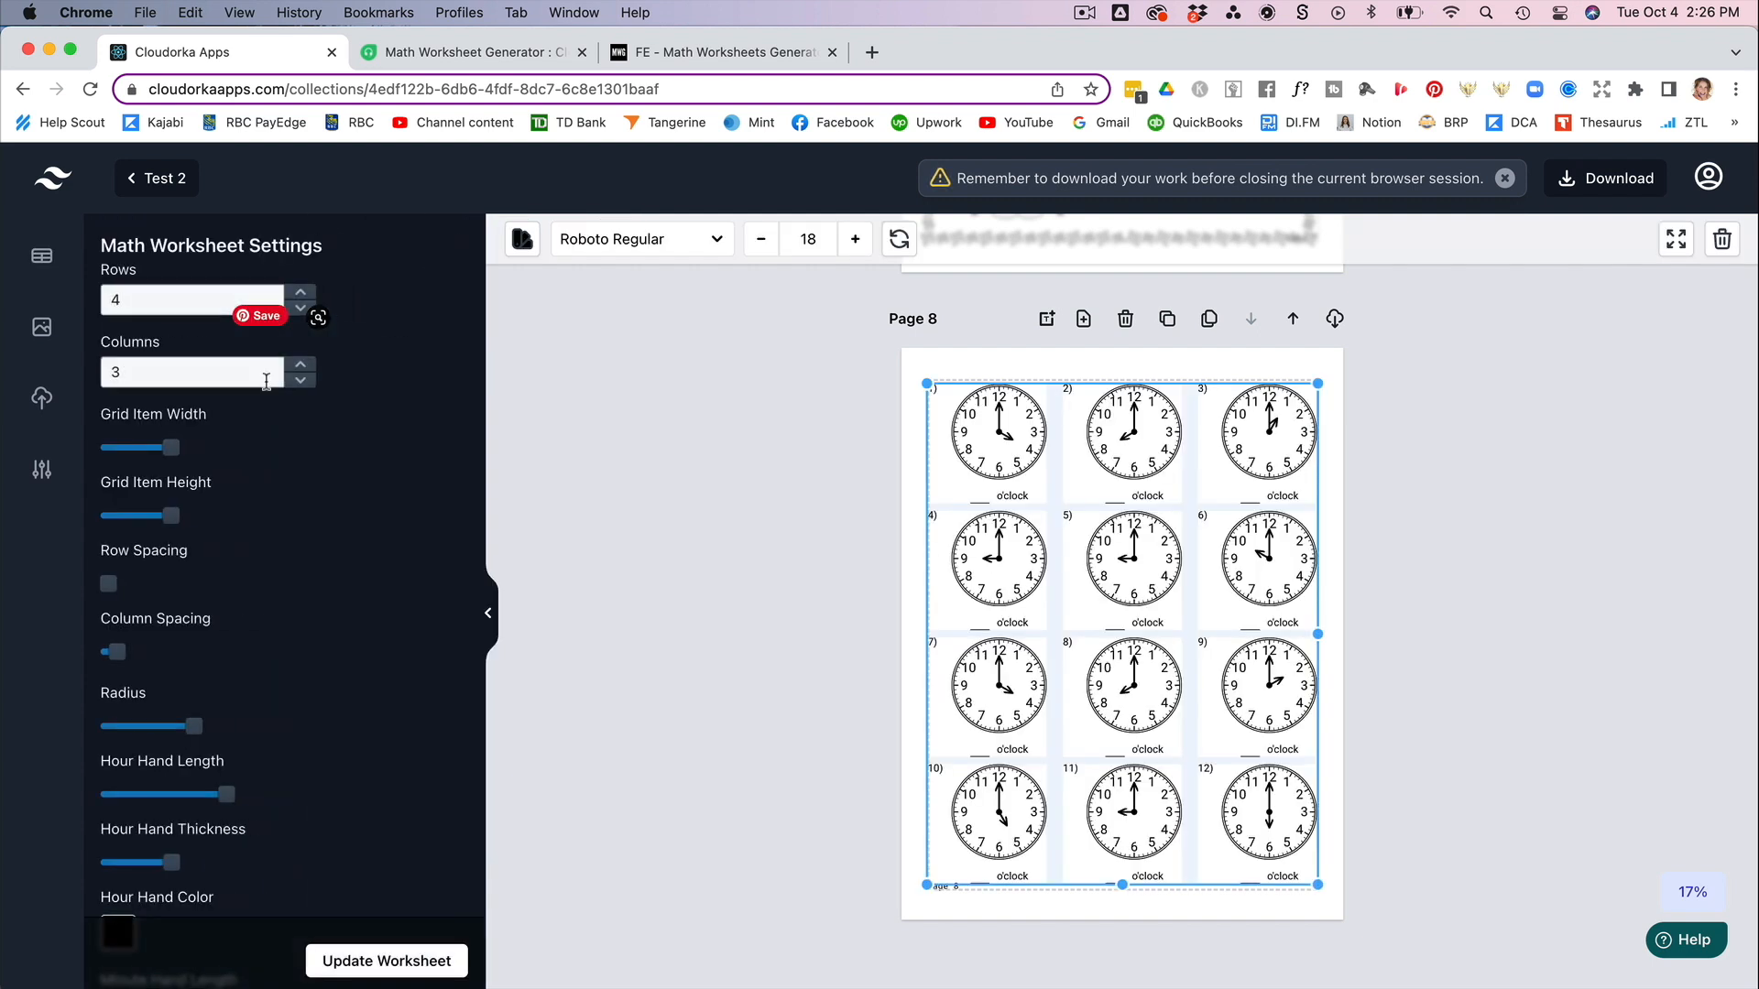
- Set the clock worksheet on page 8 to 3 rows with slightly wider row spacing, and update it
left_click(303, 310)
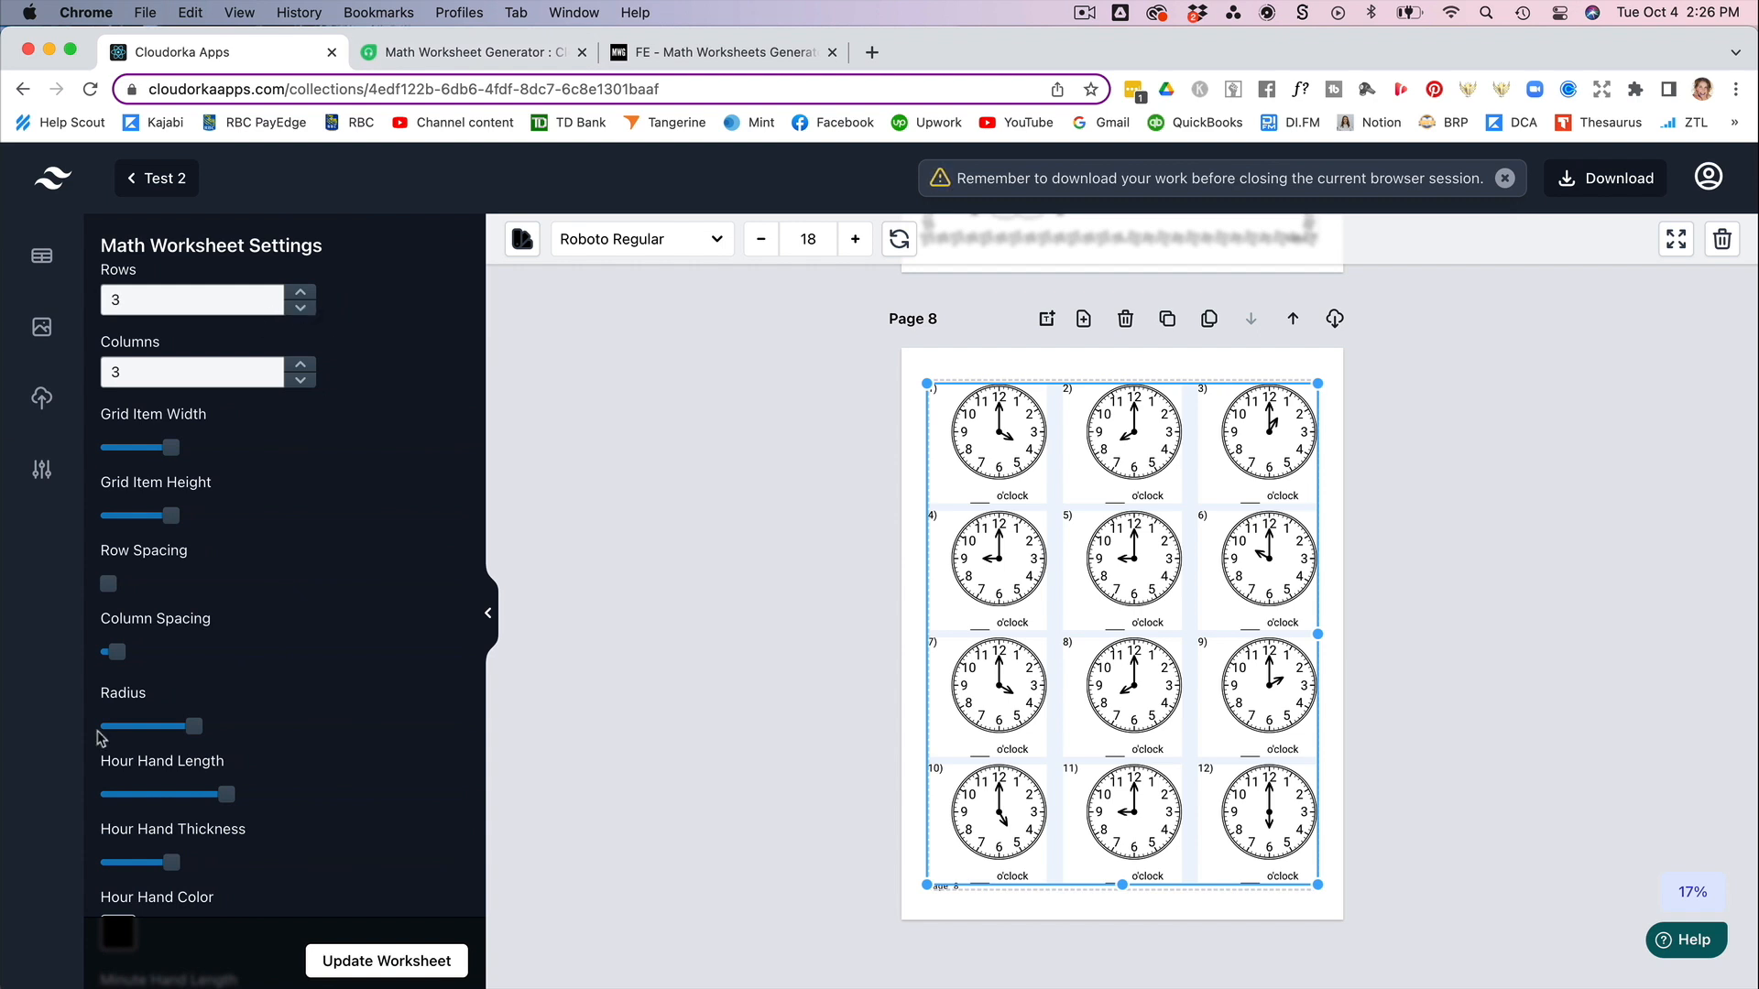
left_click_drag(115, 579, 129, 582)
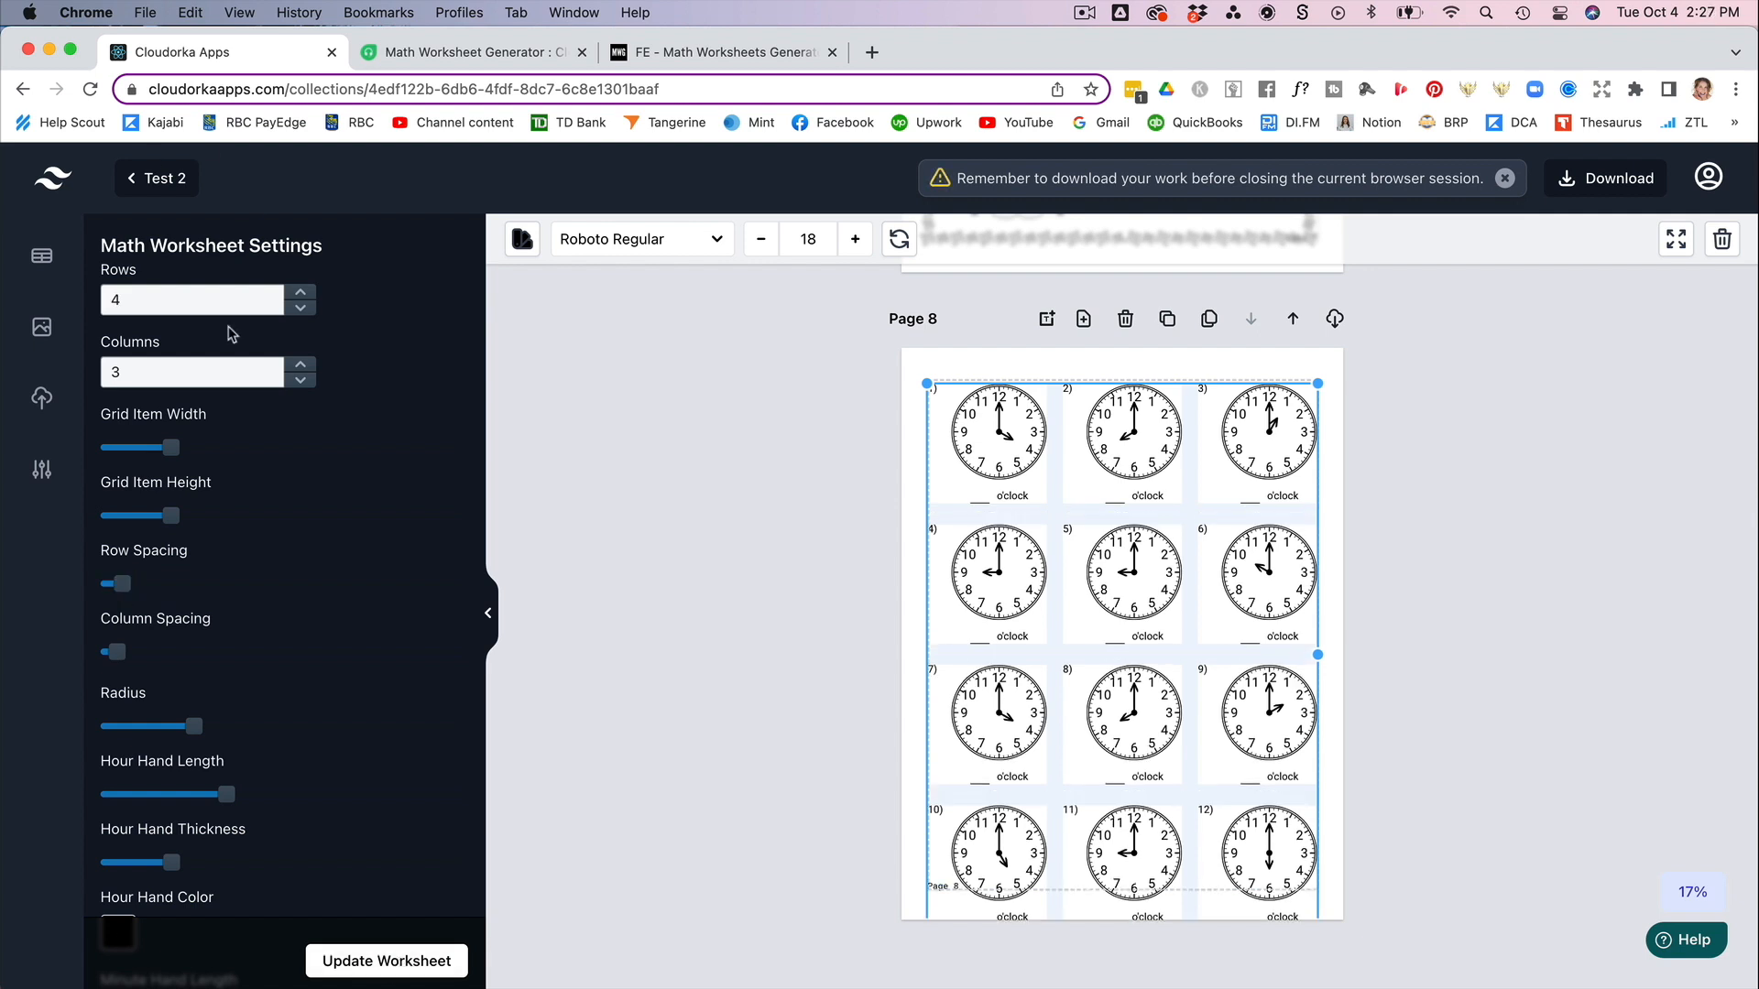
left_click(366, 960)
- Try a smaller radius for the clocks on page 8, and update the worksheet
scroll(381, 496, "down", 3)
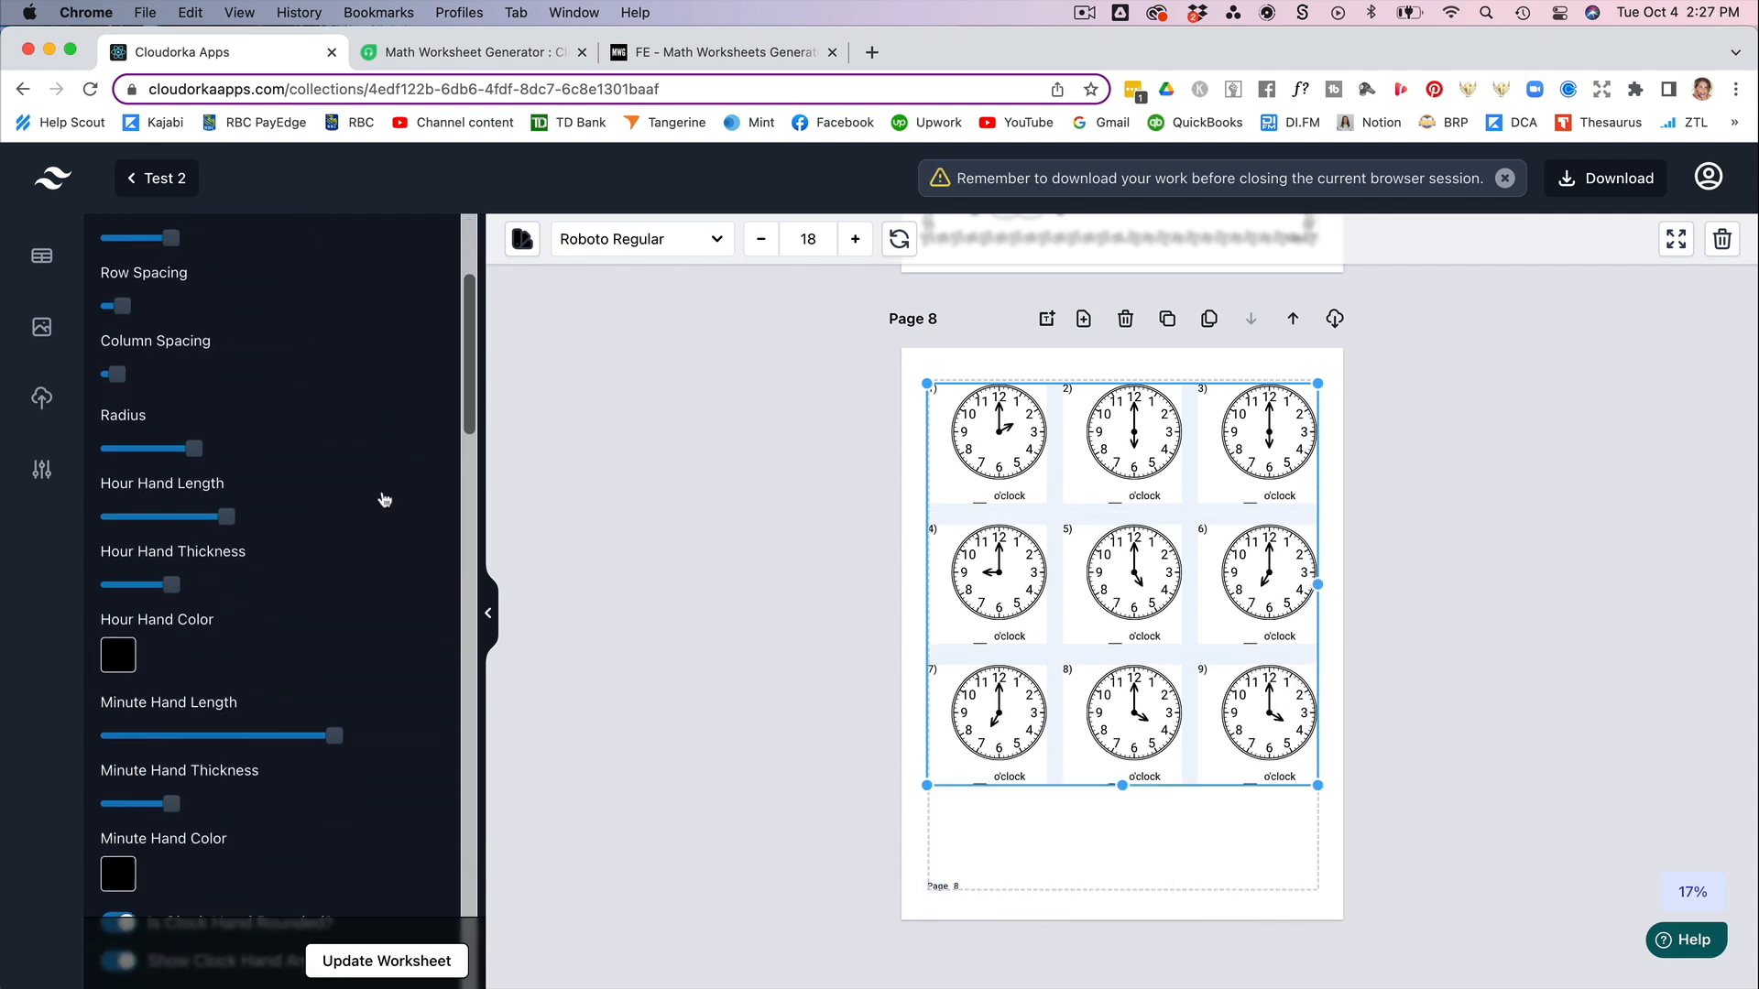
left_click_drag(195, 432, 159, 433)
left_click(338, 957)
left_click(345, 958)
left_click(386, 962)
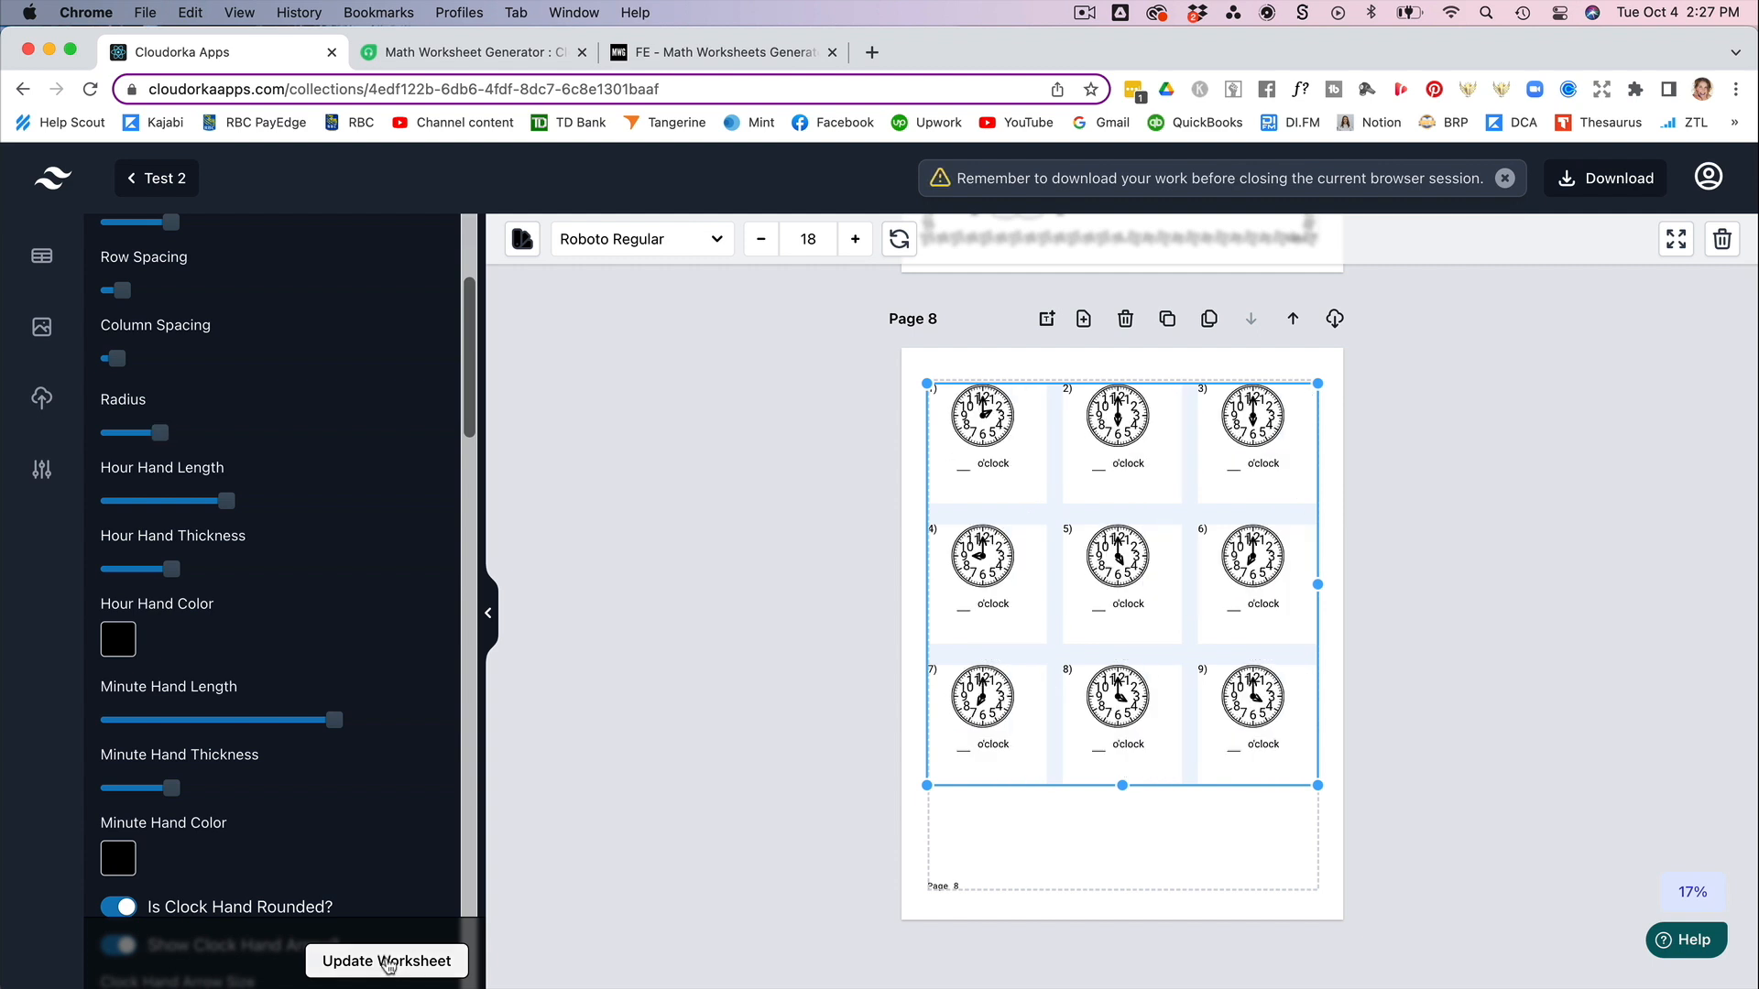
- Increase the radius of the clocks on page 8 so they nearly fill their cells, and update the worksheet
left_click_drag(160, 434, 199, 433)
left_click(382, 966)
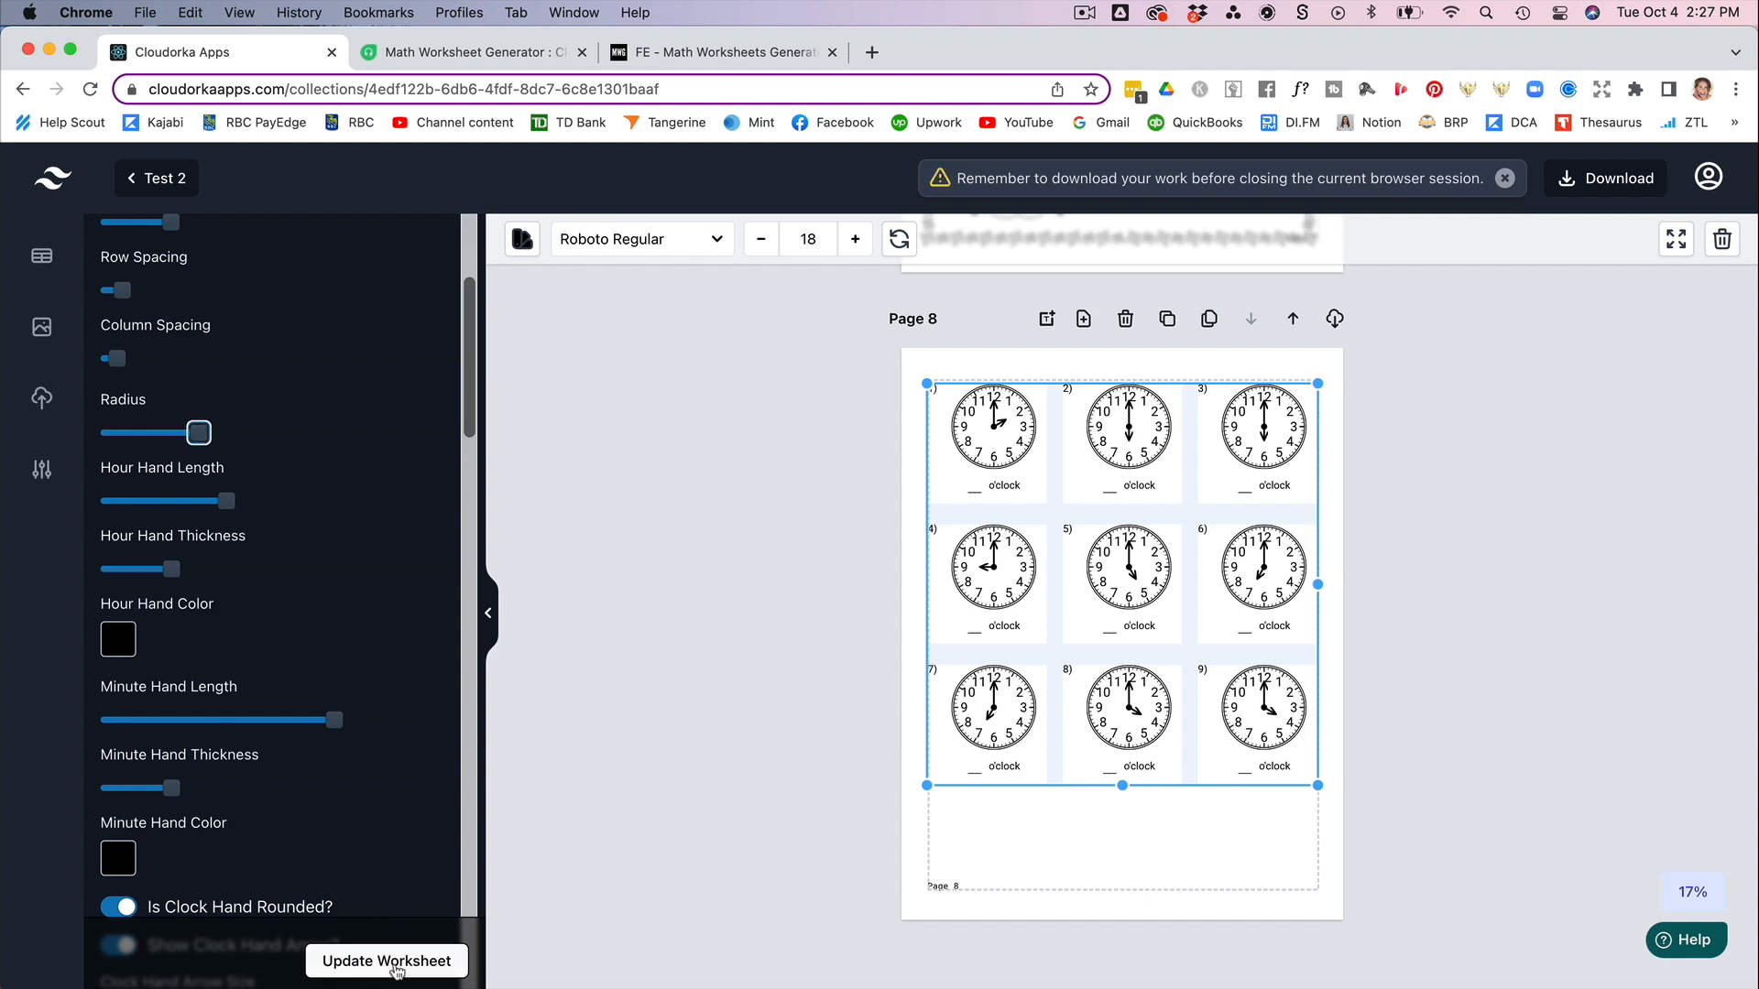
left_click(394, 965)
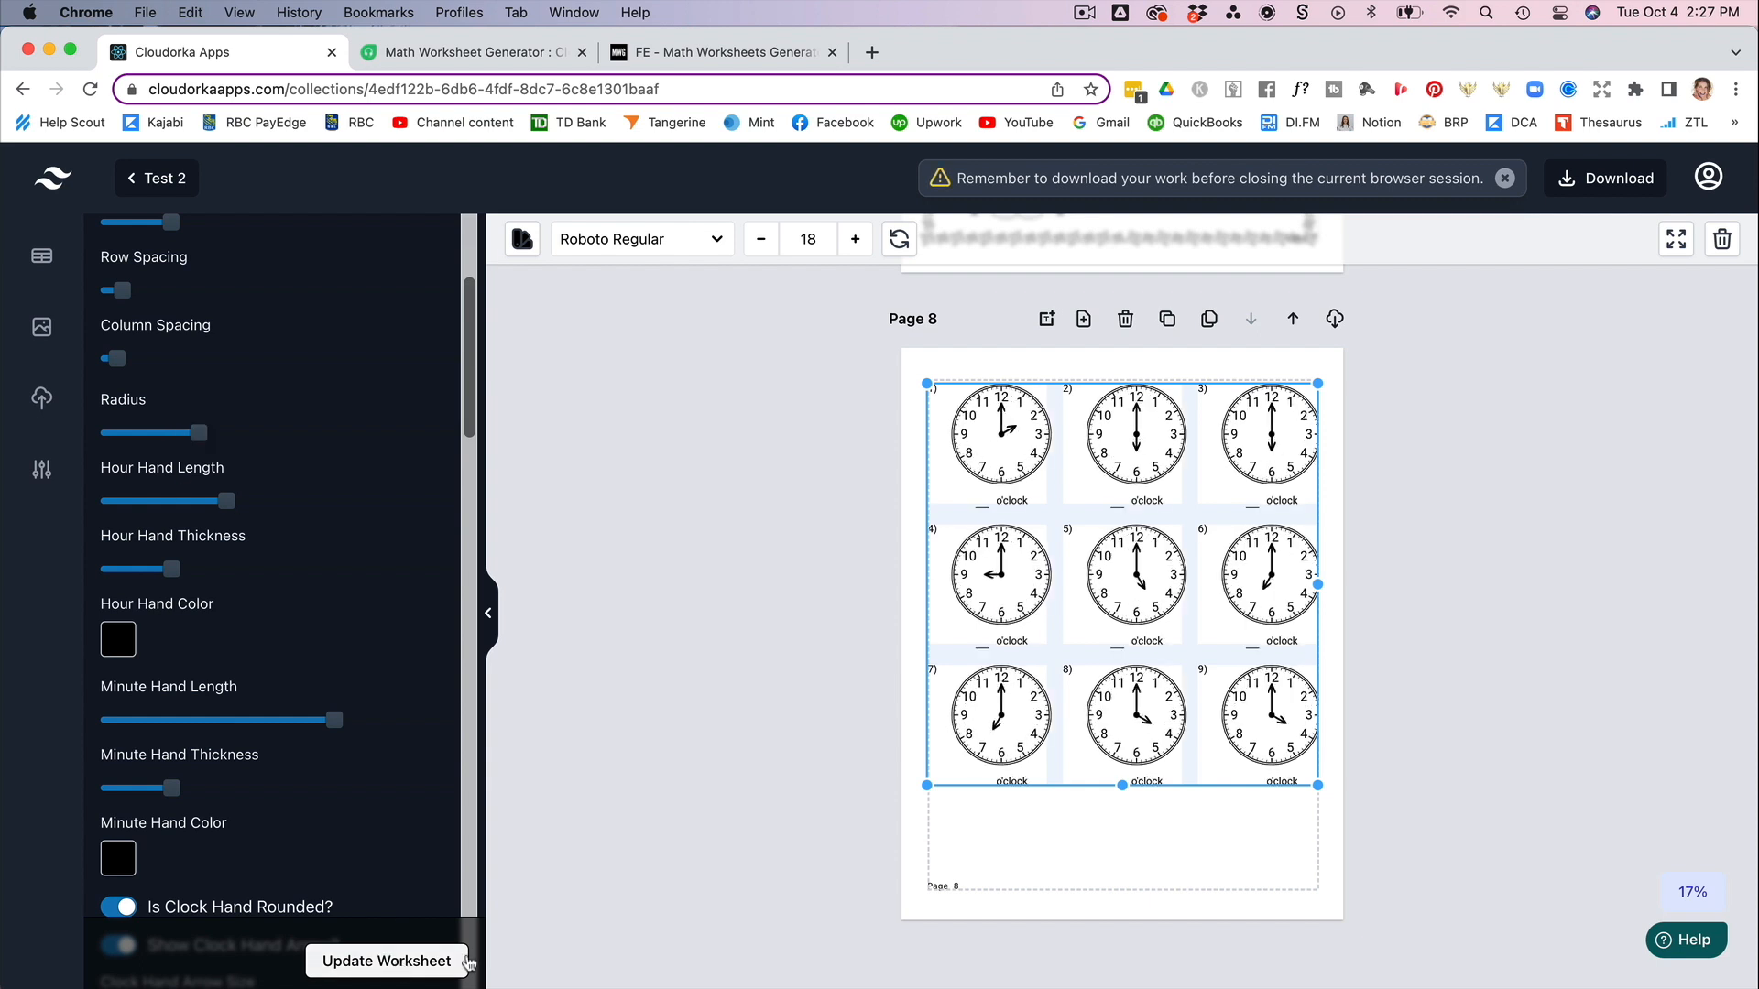
- Review the remaining clock worksheet settings, including hands, arrows, bezel, ticks and answer area
left_click(225, 497)
scroll(195, 569, "down", 5)
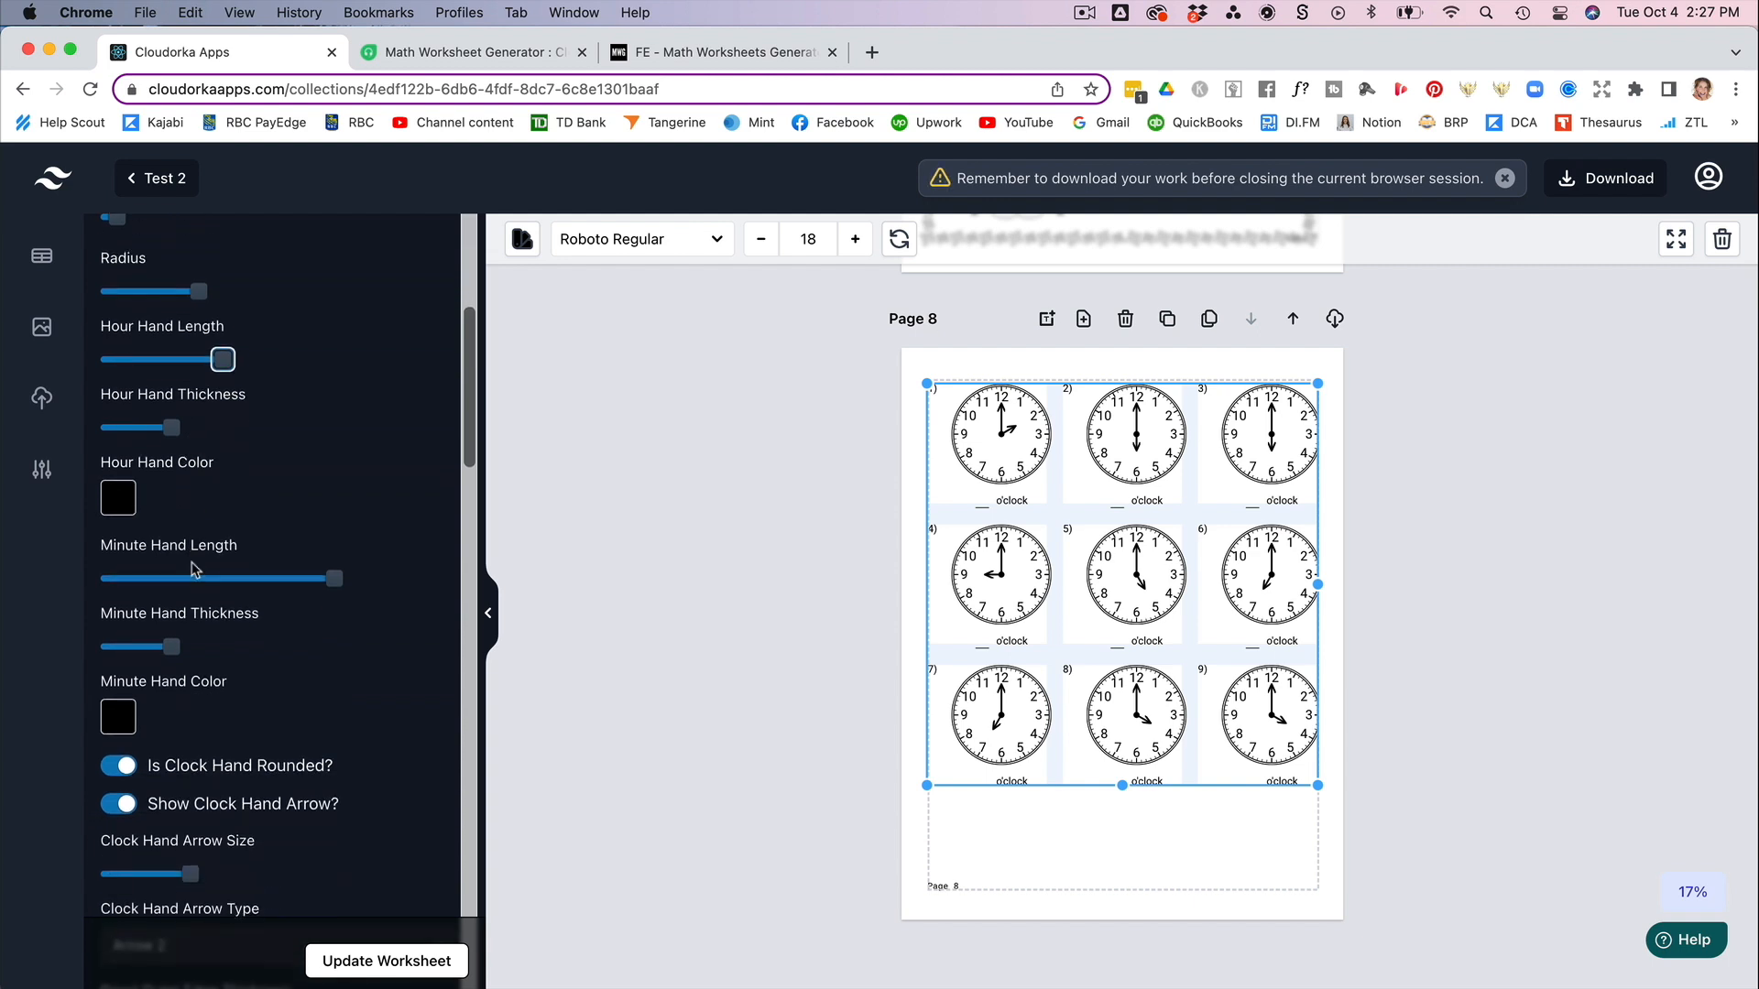
scroll(194, 570, "down", 4)
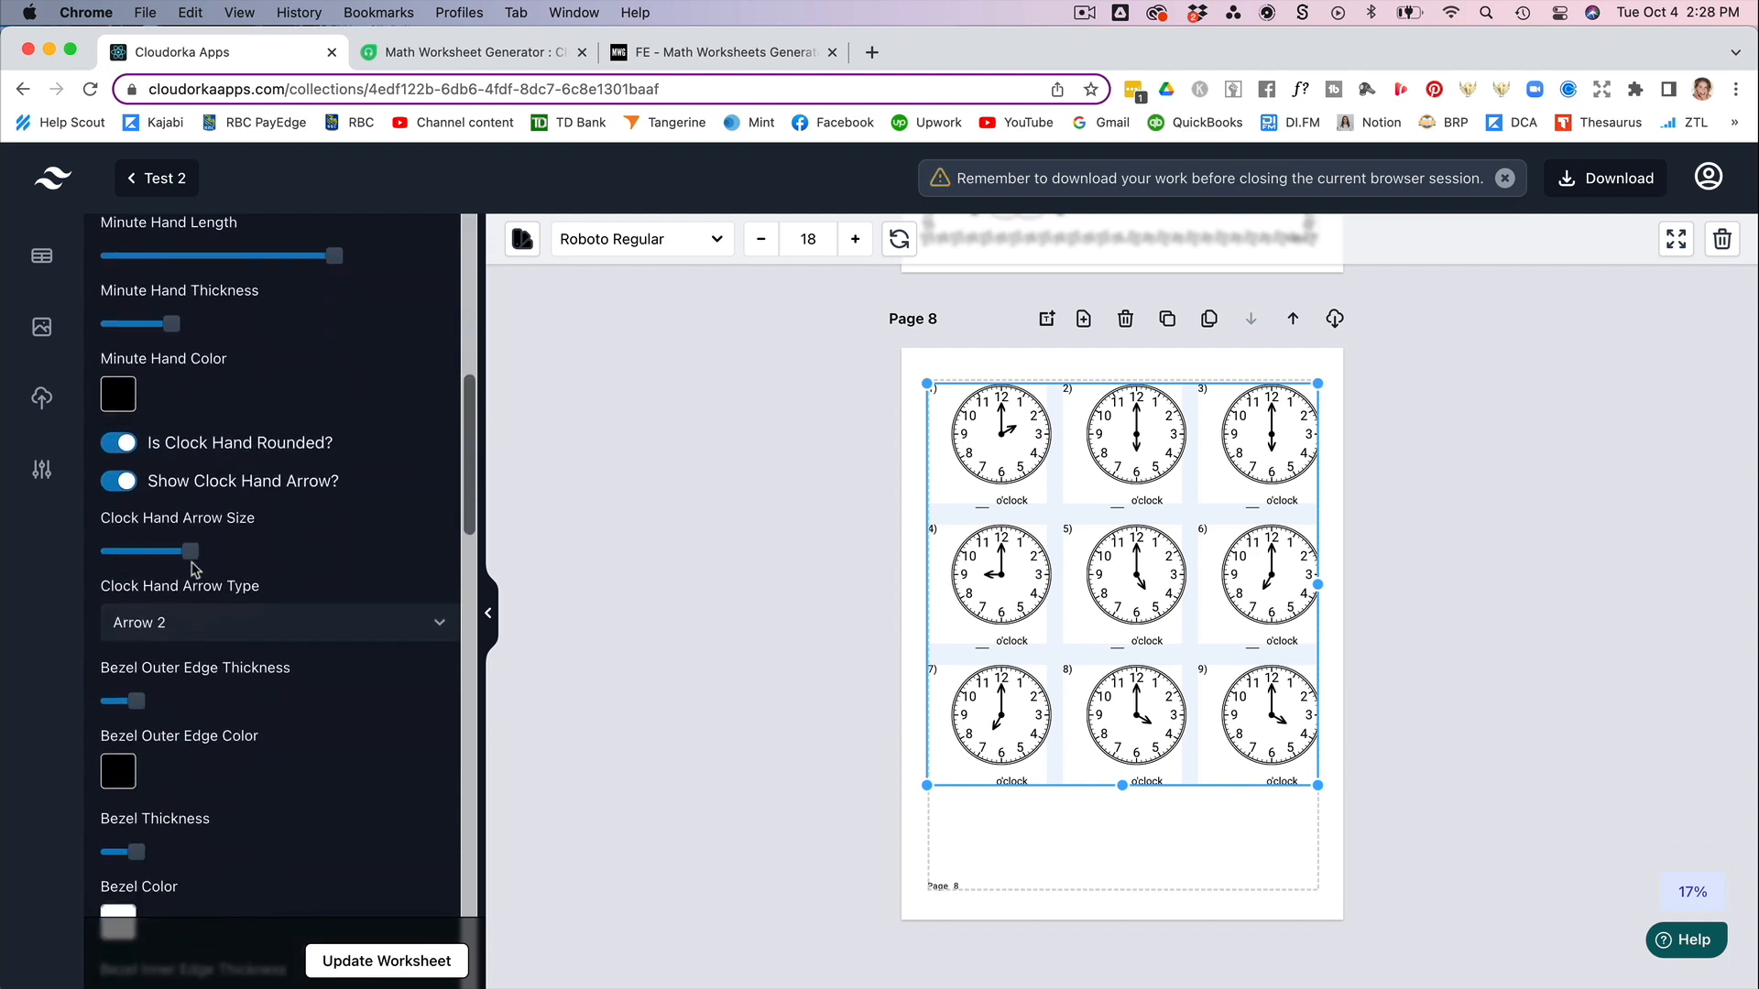
scroll(195, 570, "down", 8)
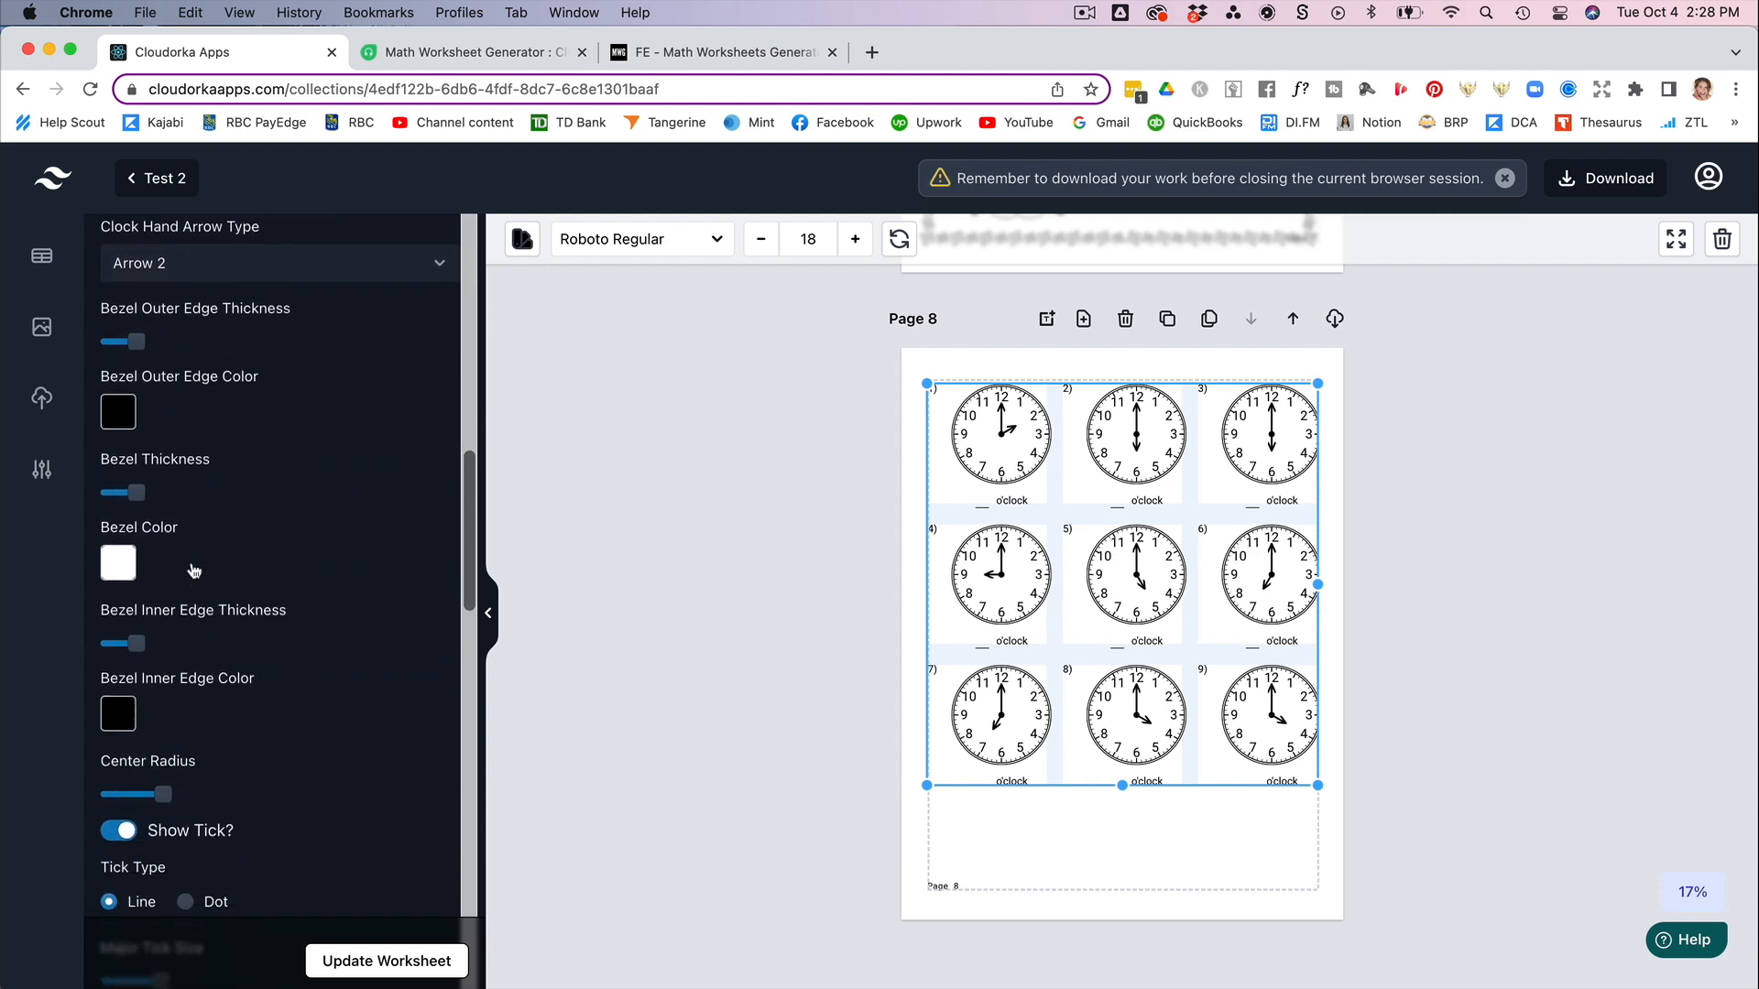
scroll(194, 570, "down", 4)
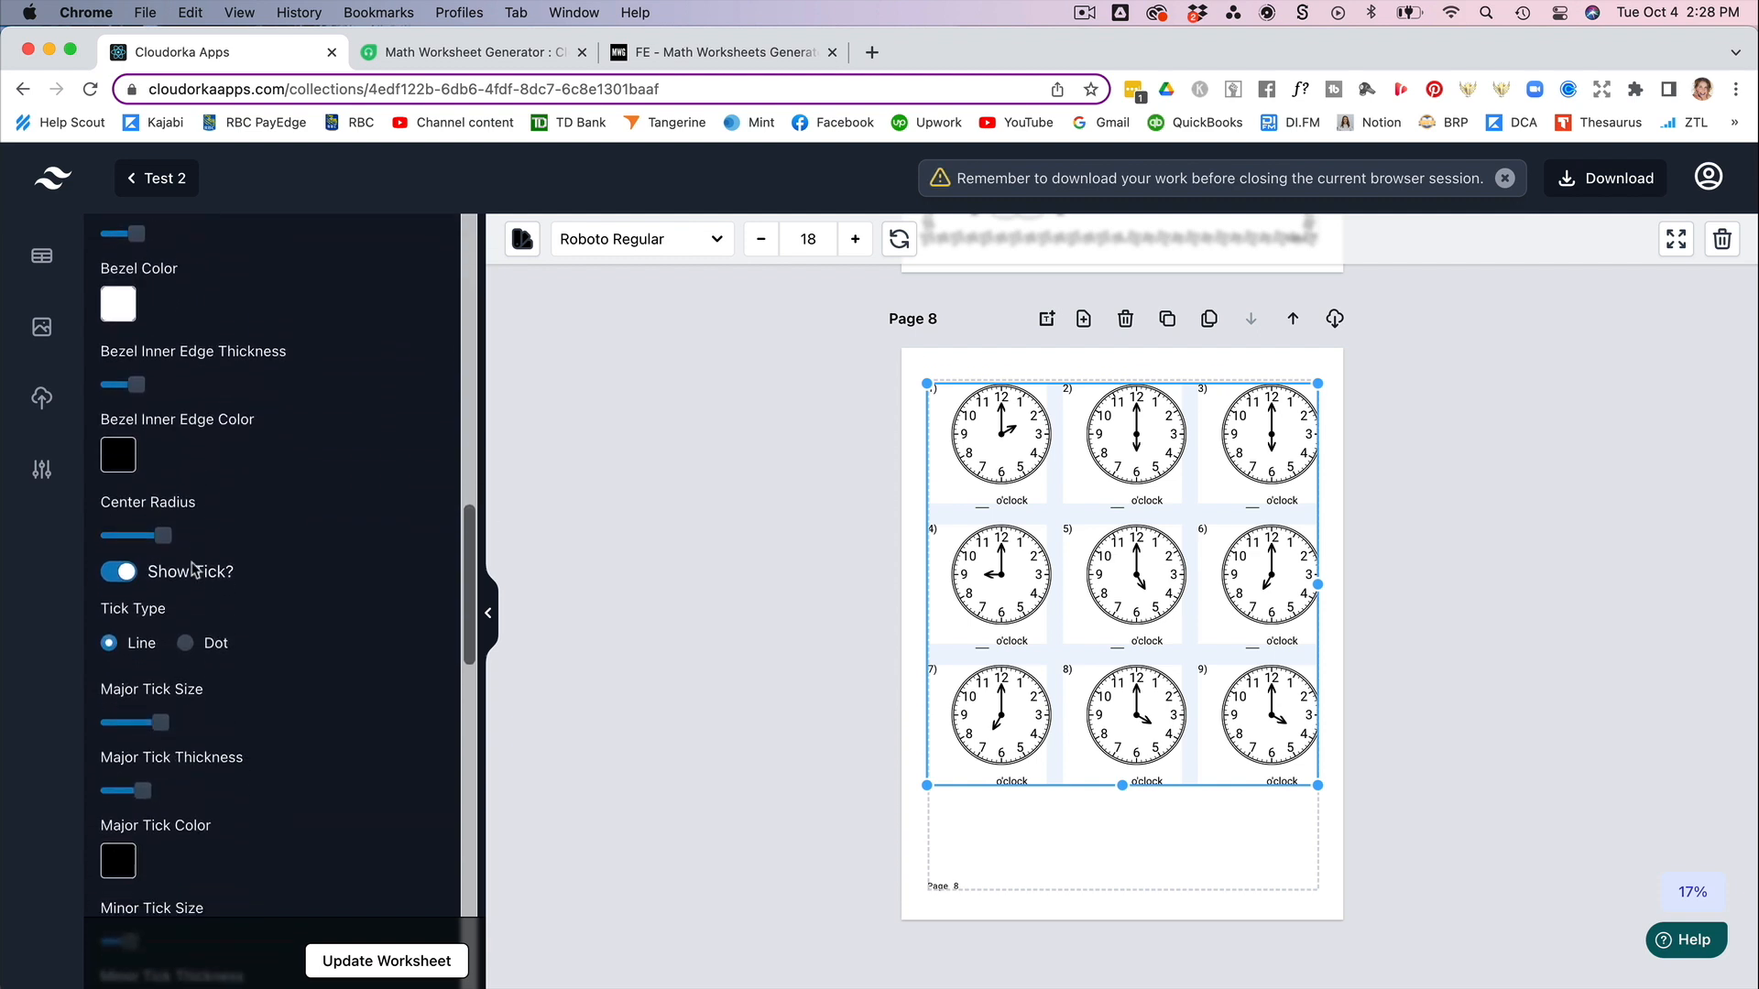
scroll(194, 569, "down", 20)
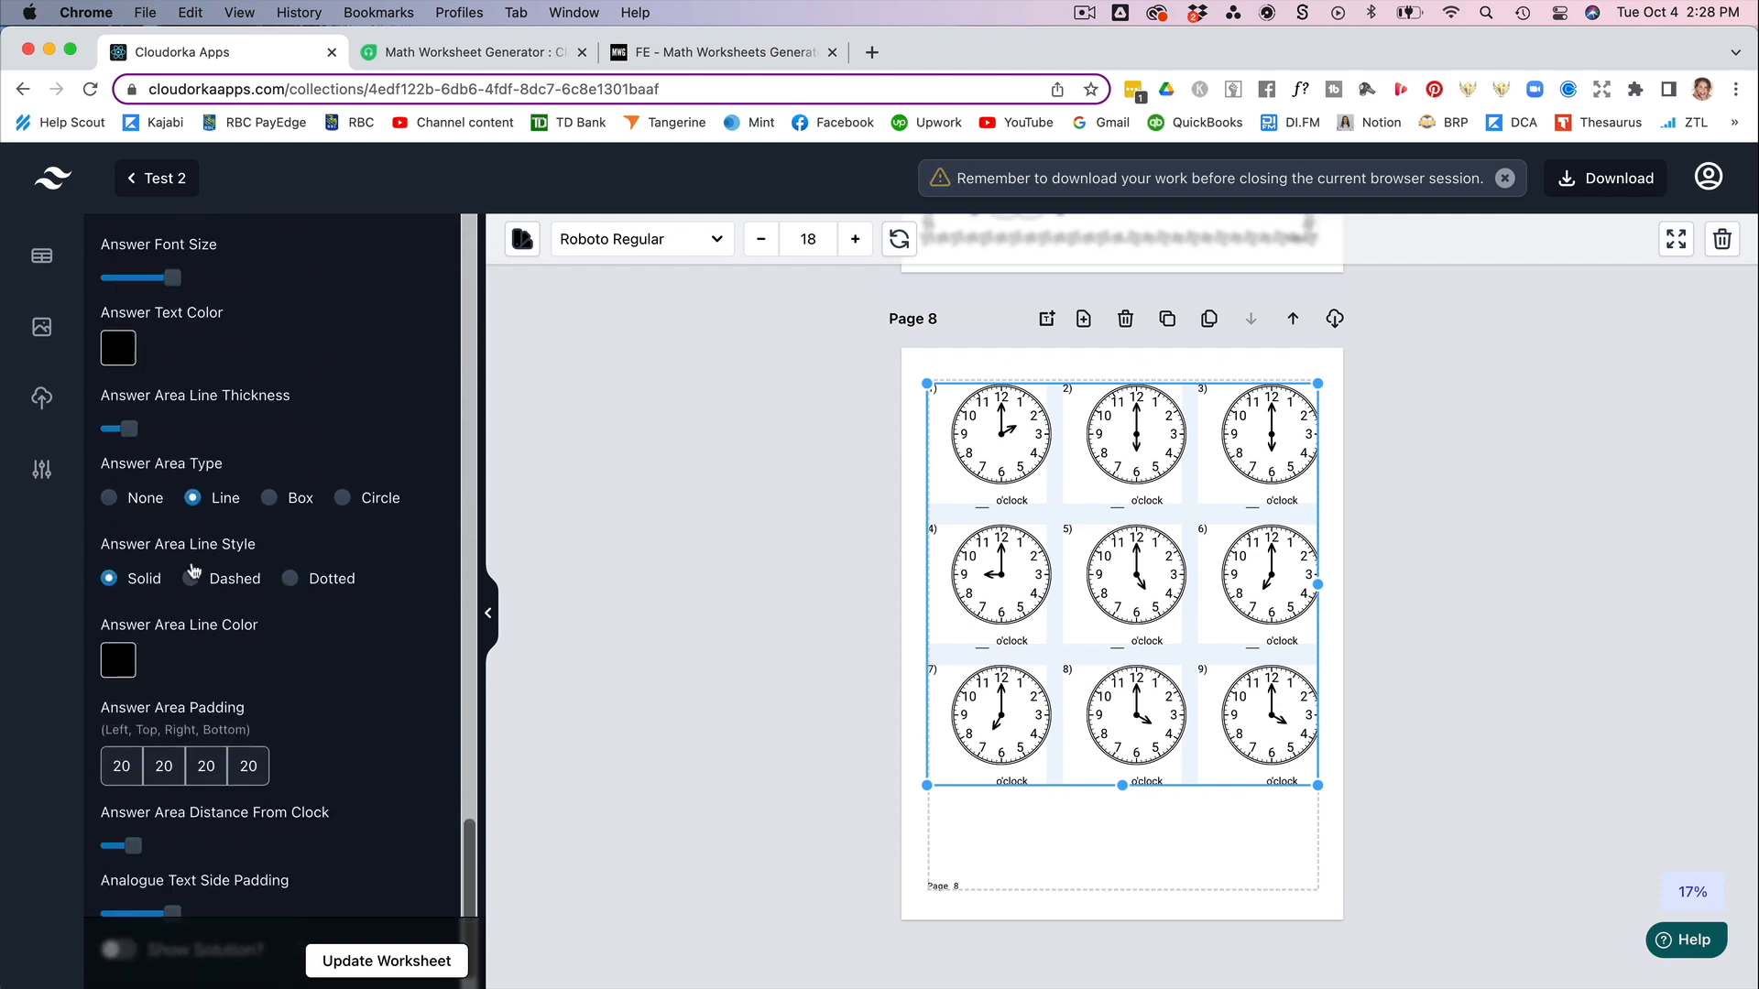
left_click(415, 961)
scroll(274, 641, "down", 5)
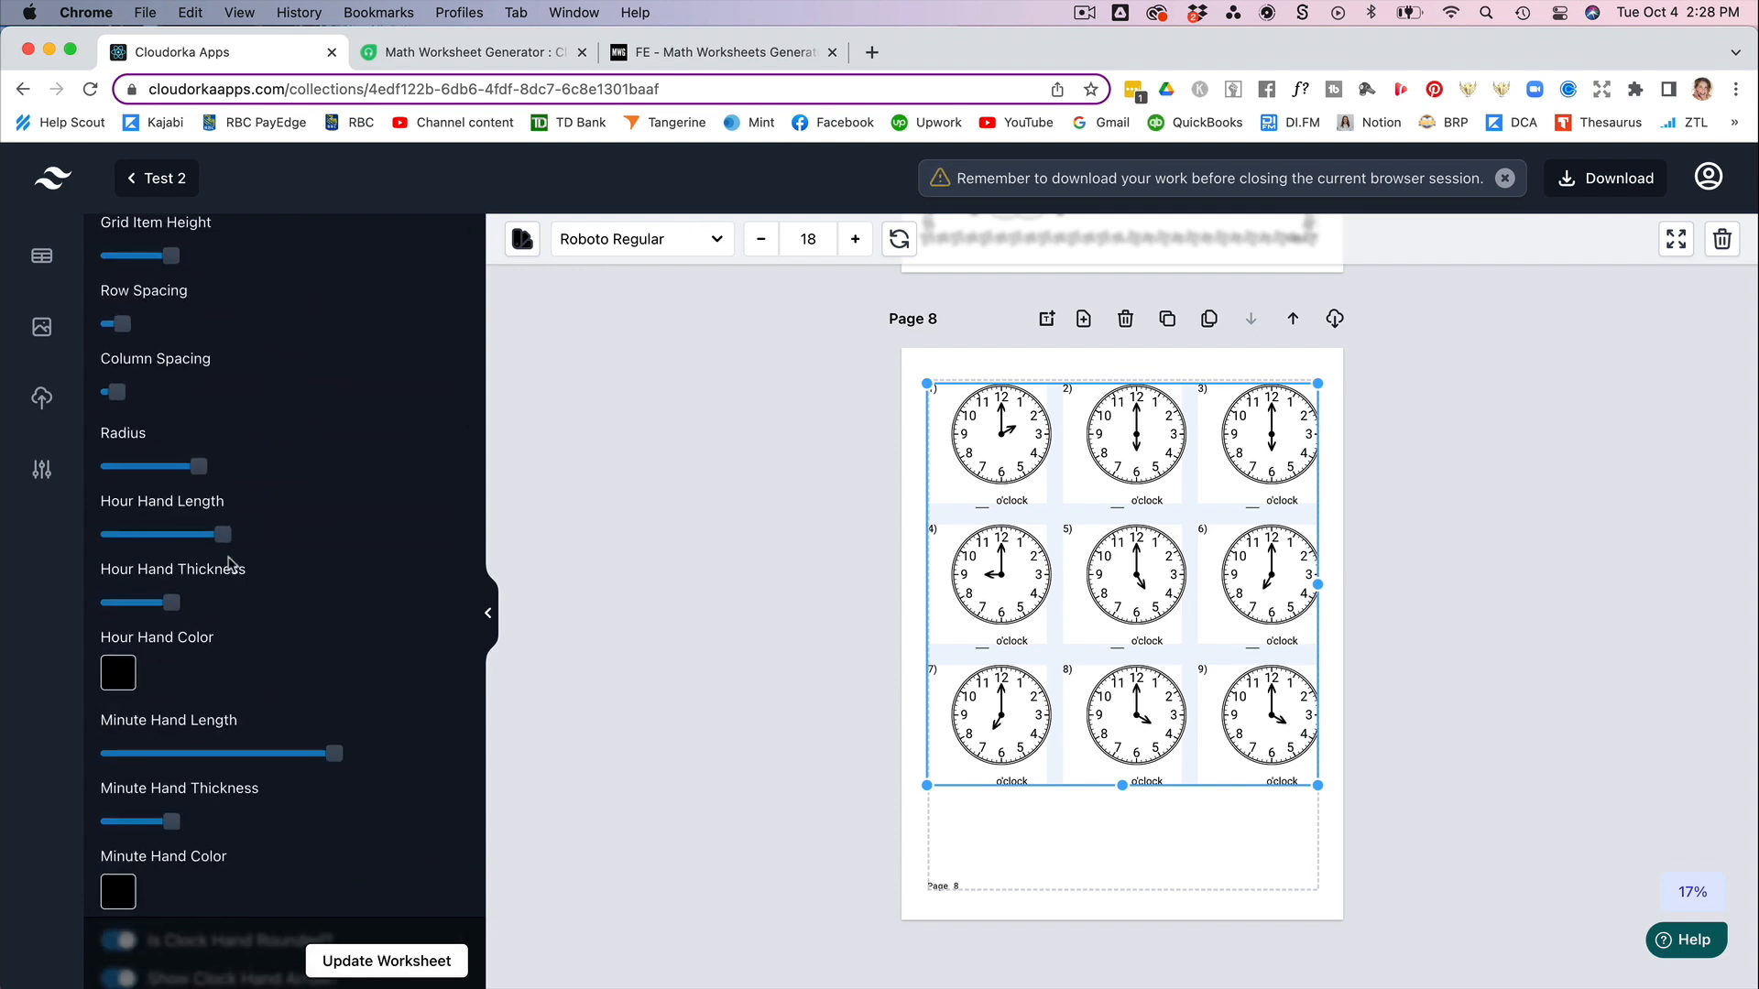
scroll(220, 541, "down", 3)
scroll(220, 542, "down", 20)
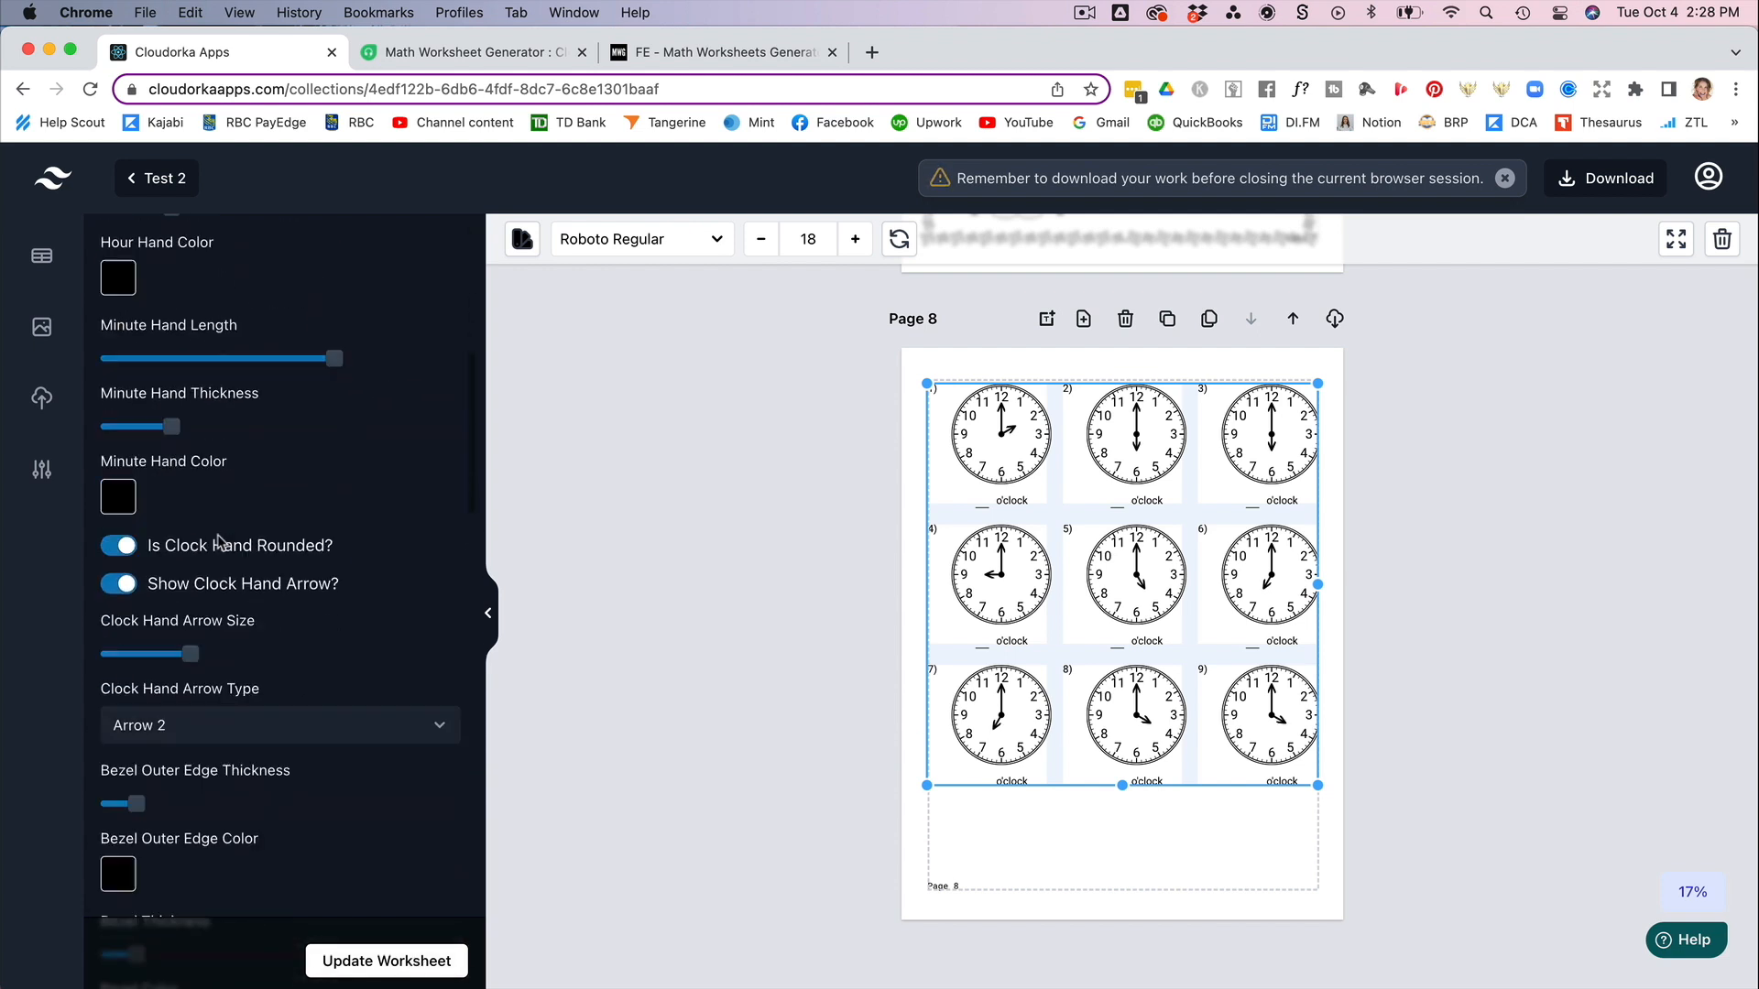
scroll(220, 541, "up", 20)
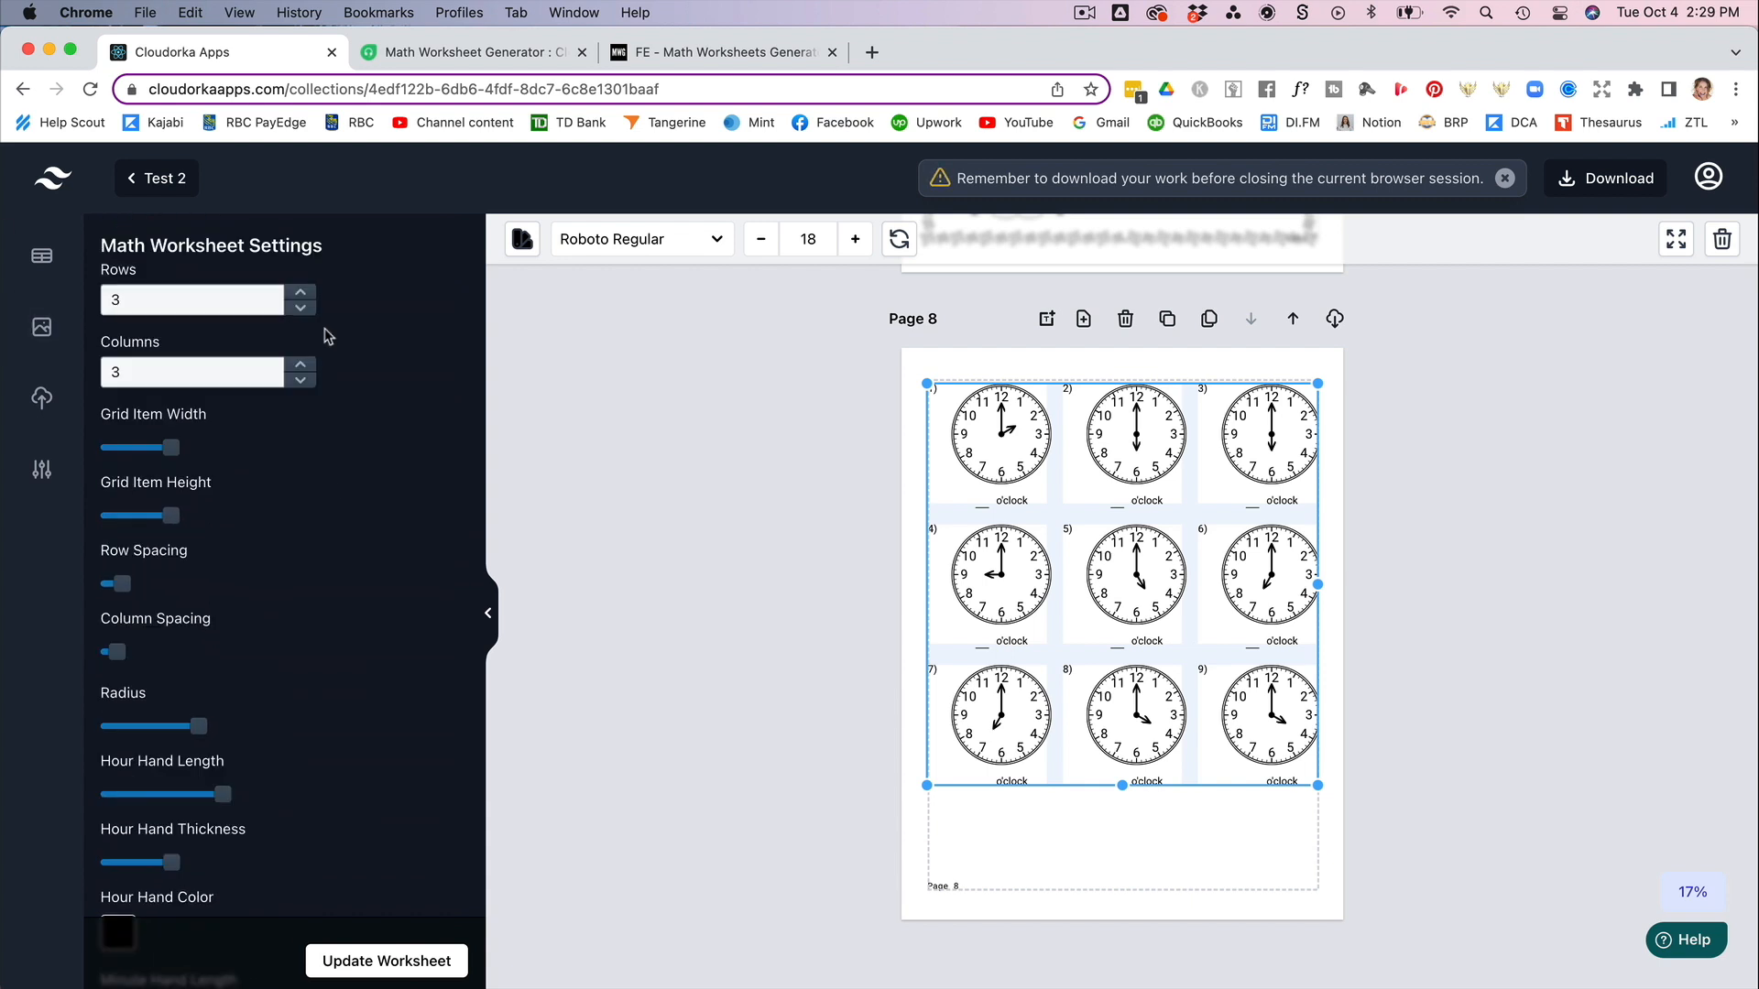
- Open the image uploads area and review the workbook's pages from page 8 up to page 1 and back
left_click(41, 400)
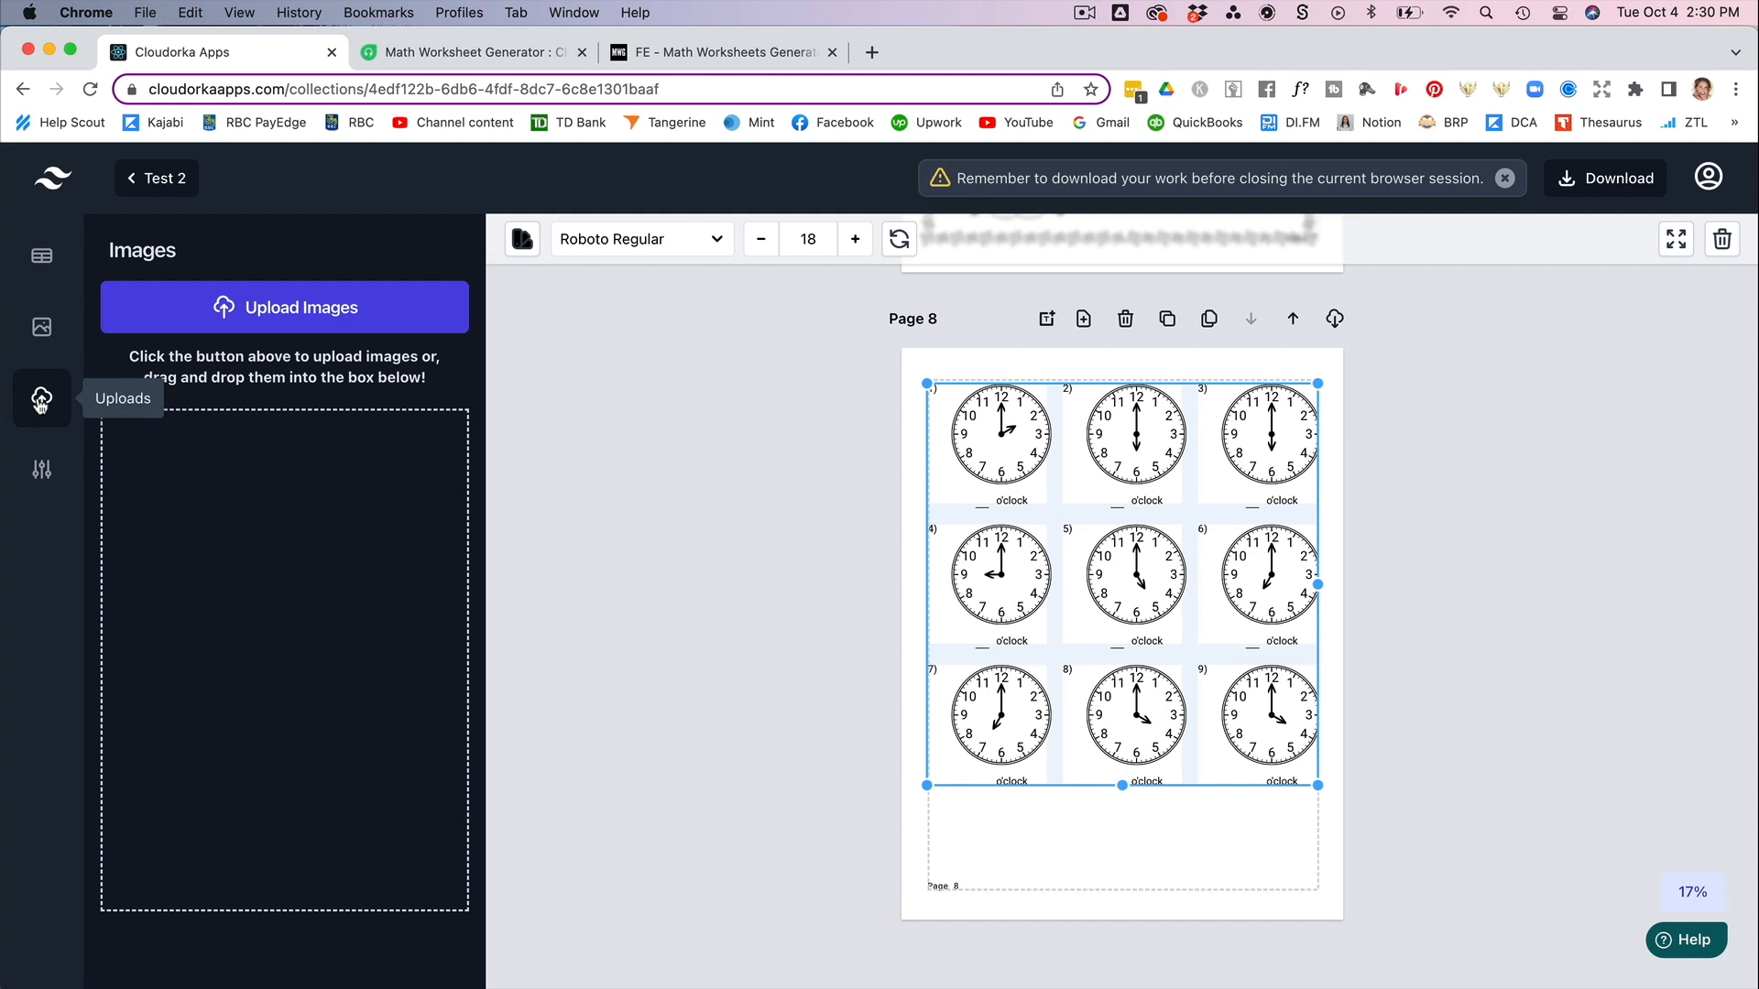
left_click(738, 591)
scroll(738, 591, "up", 10)
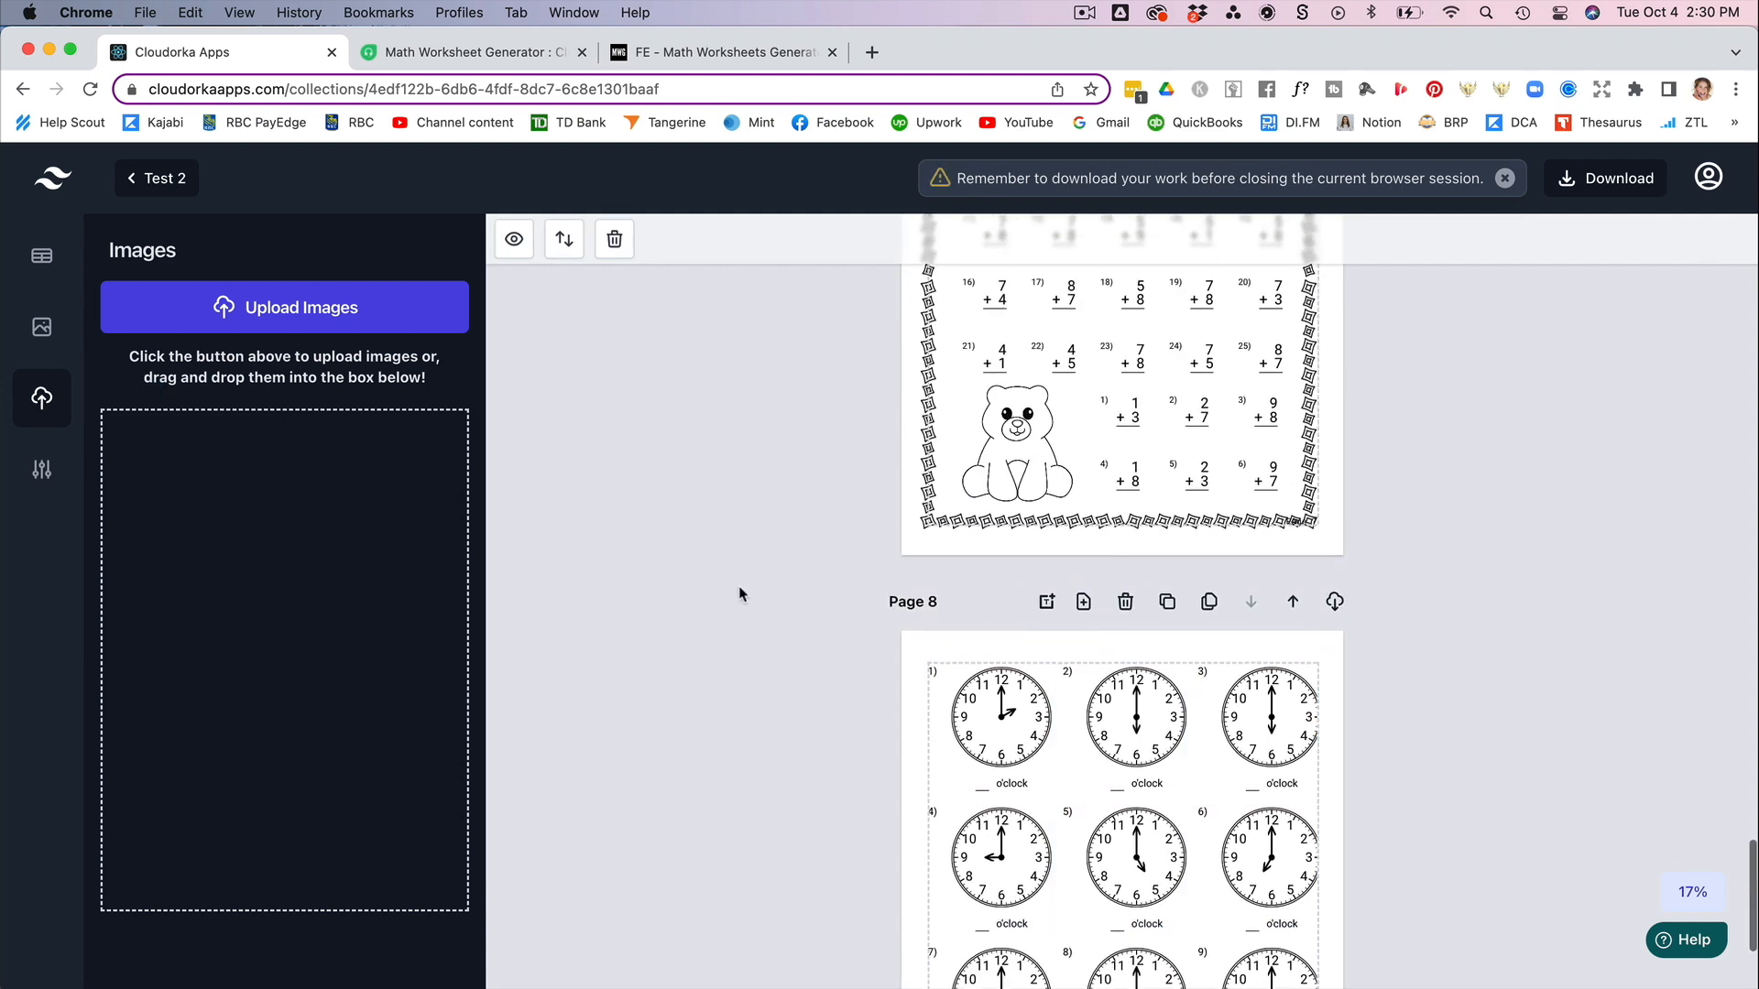
scroll(738, 588, "up", 15)
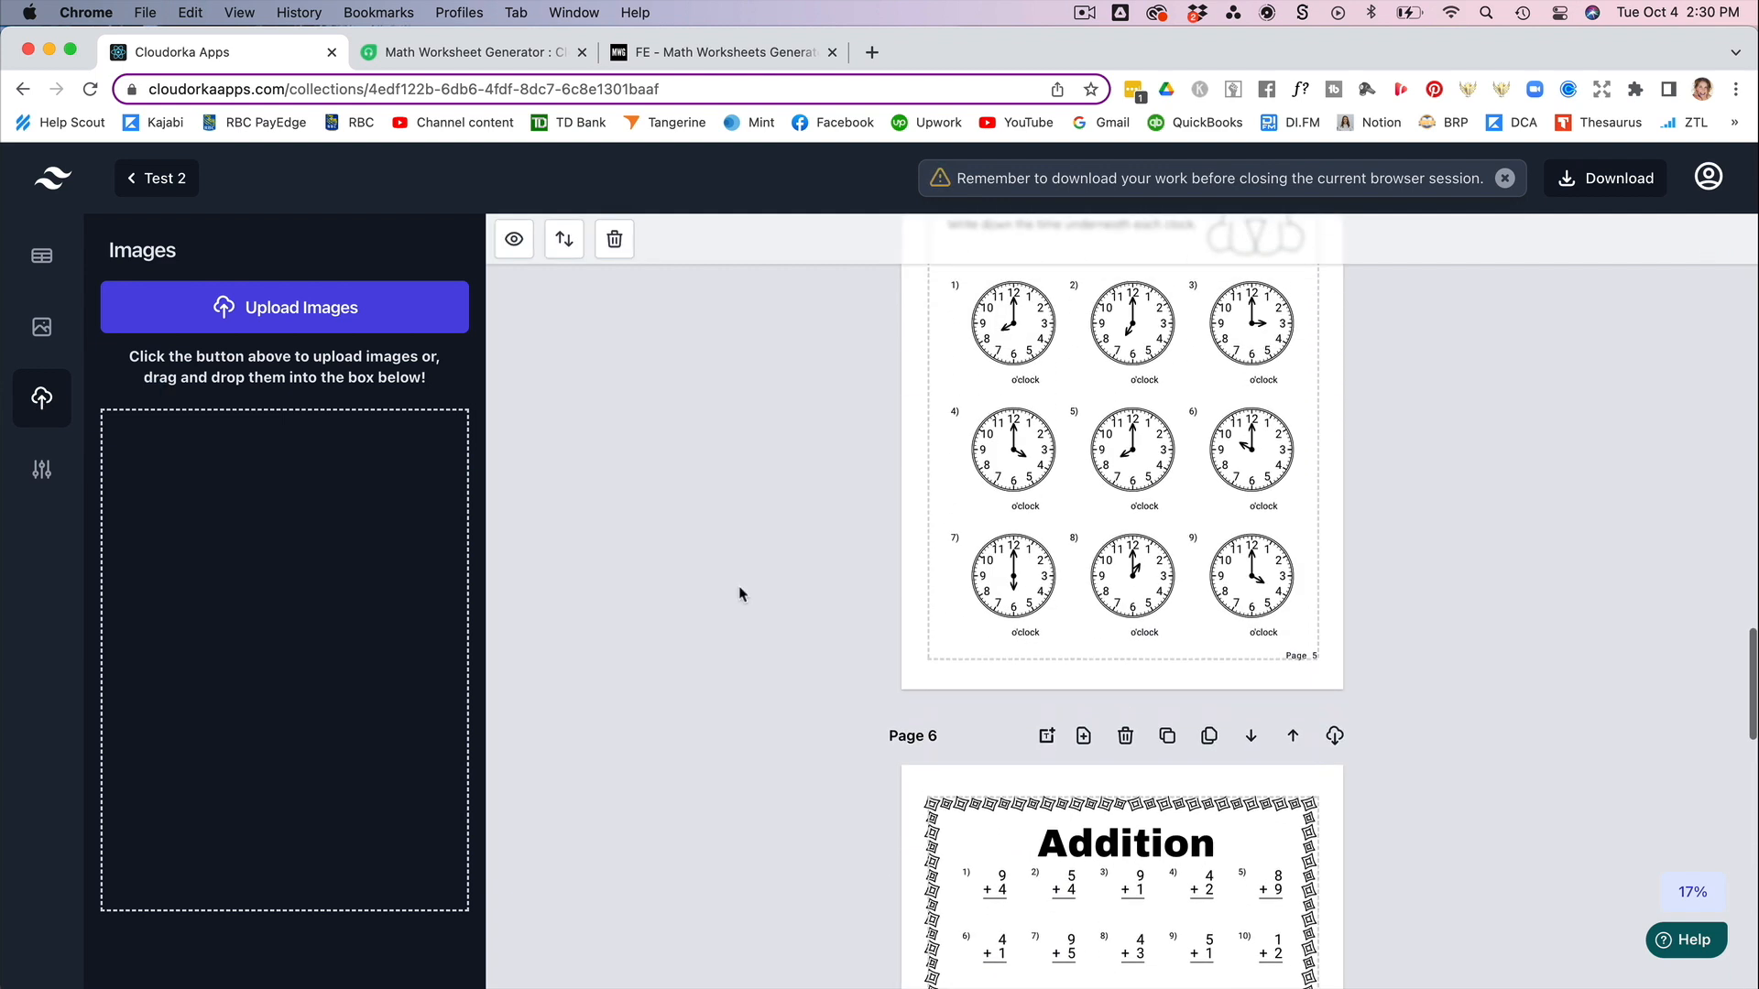
scroll(741, 594, "up", 10)
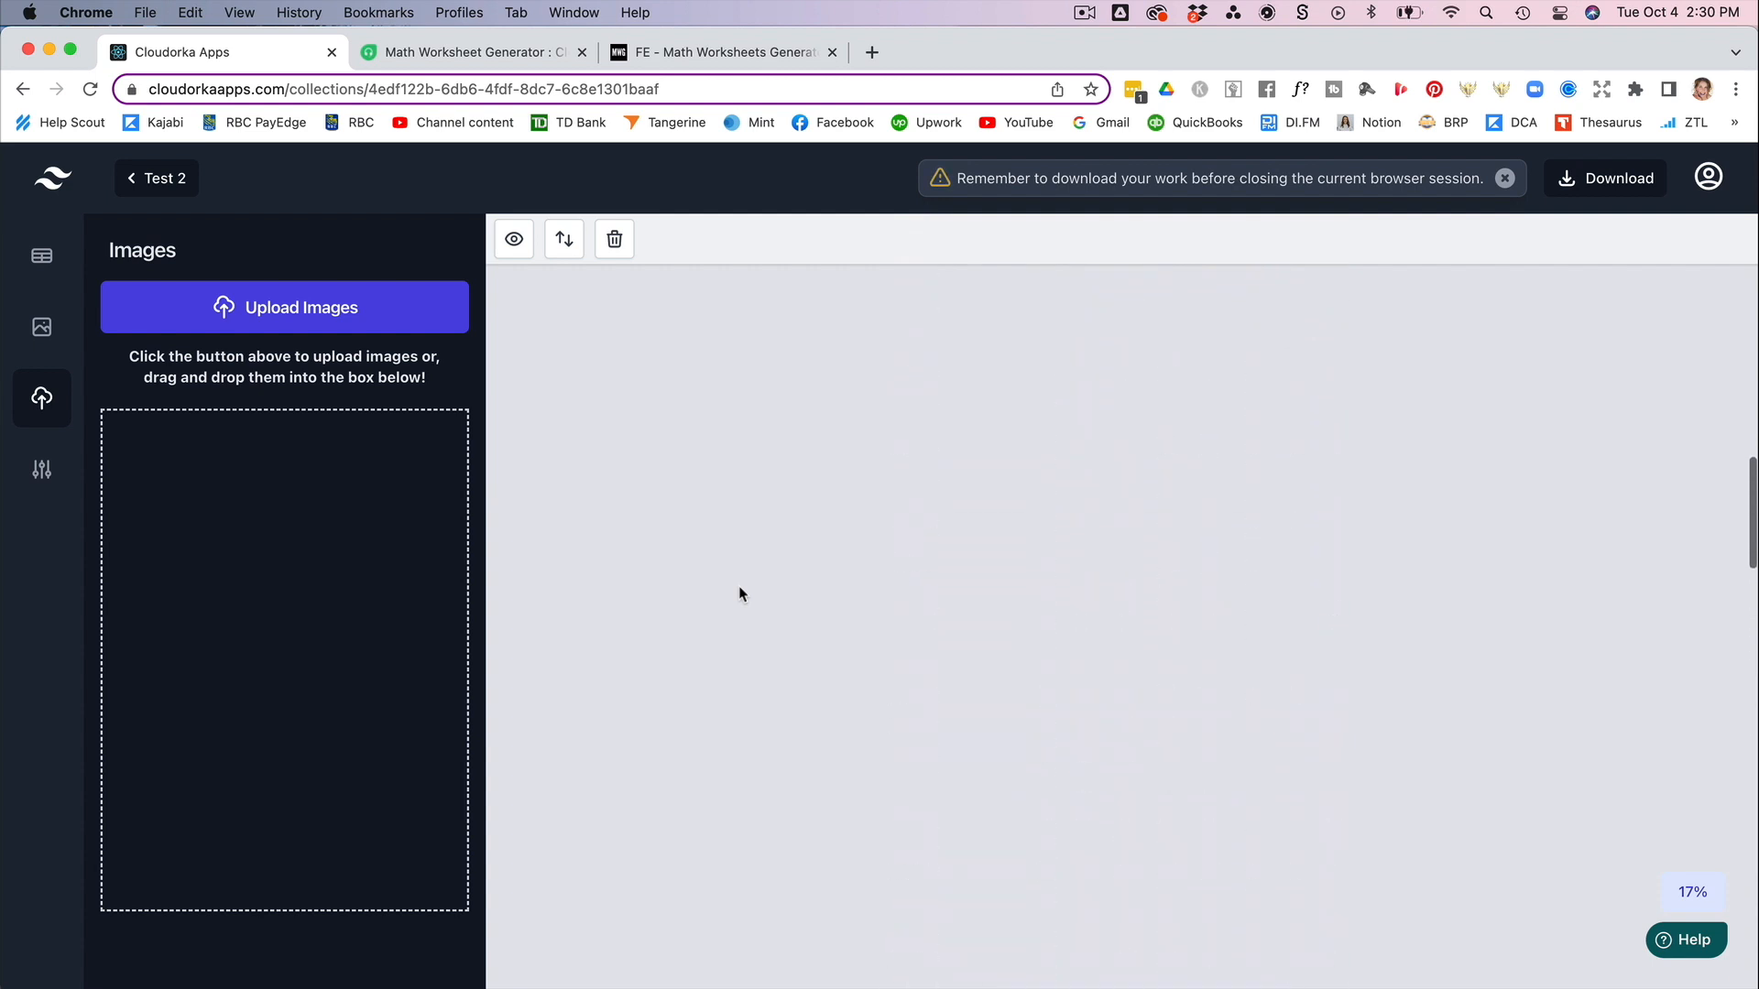
scroll(740, 593, "up", 12)
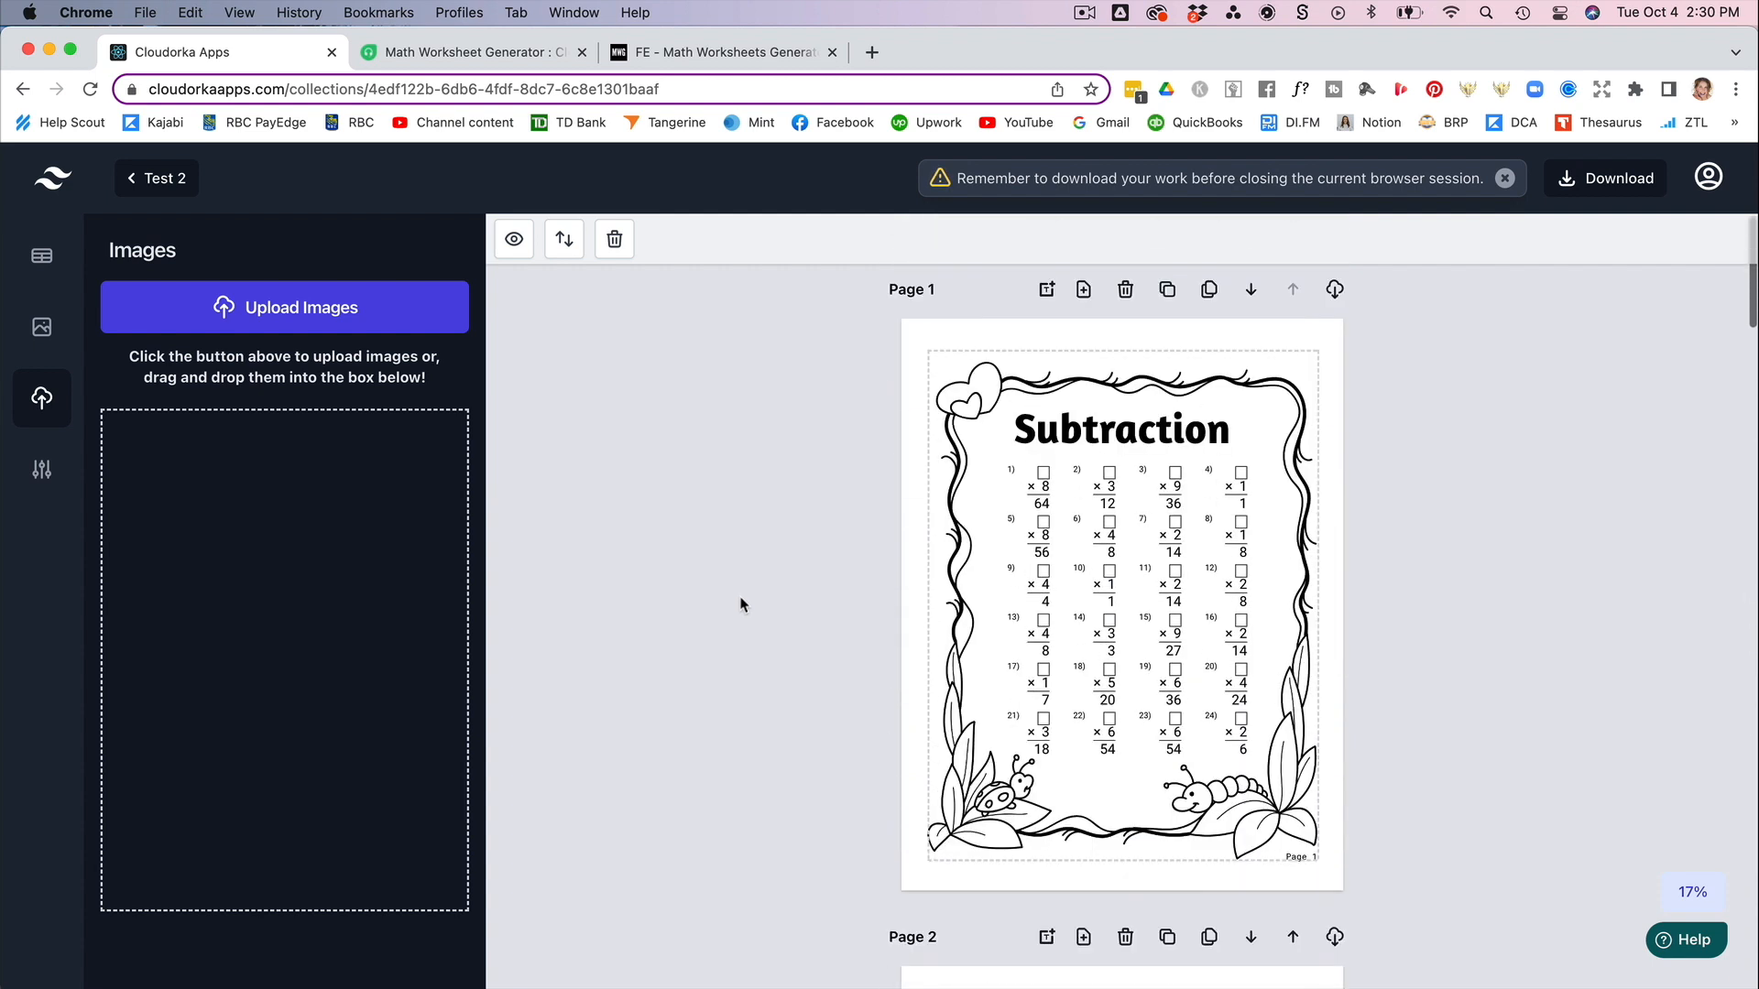
scroll(742, 605, "down", 12)
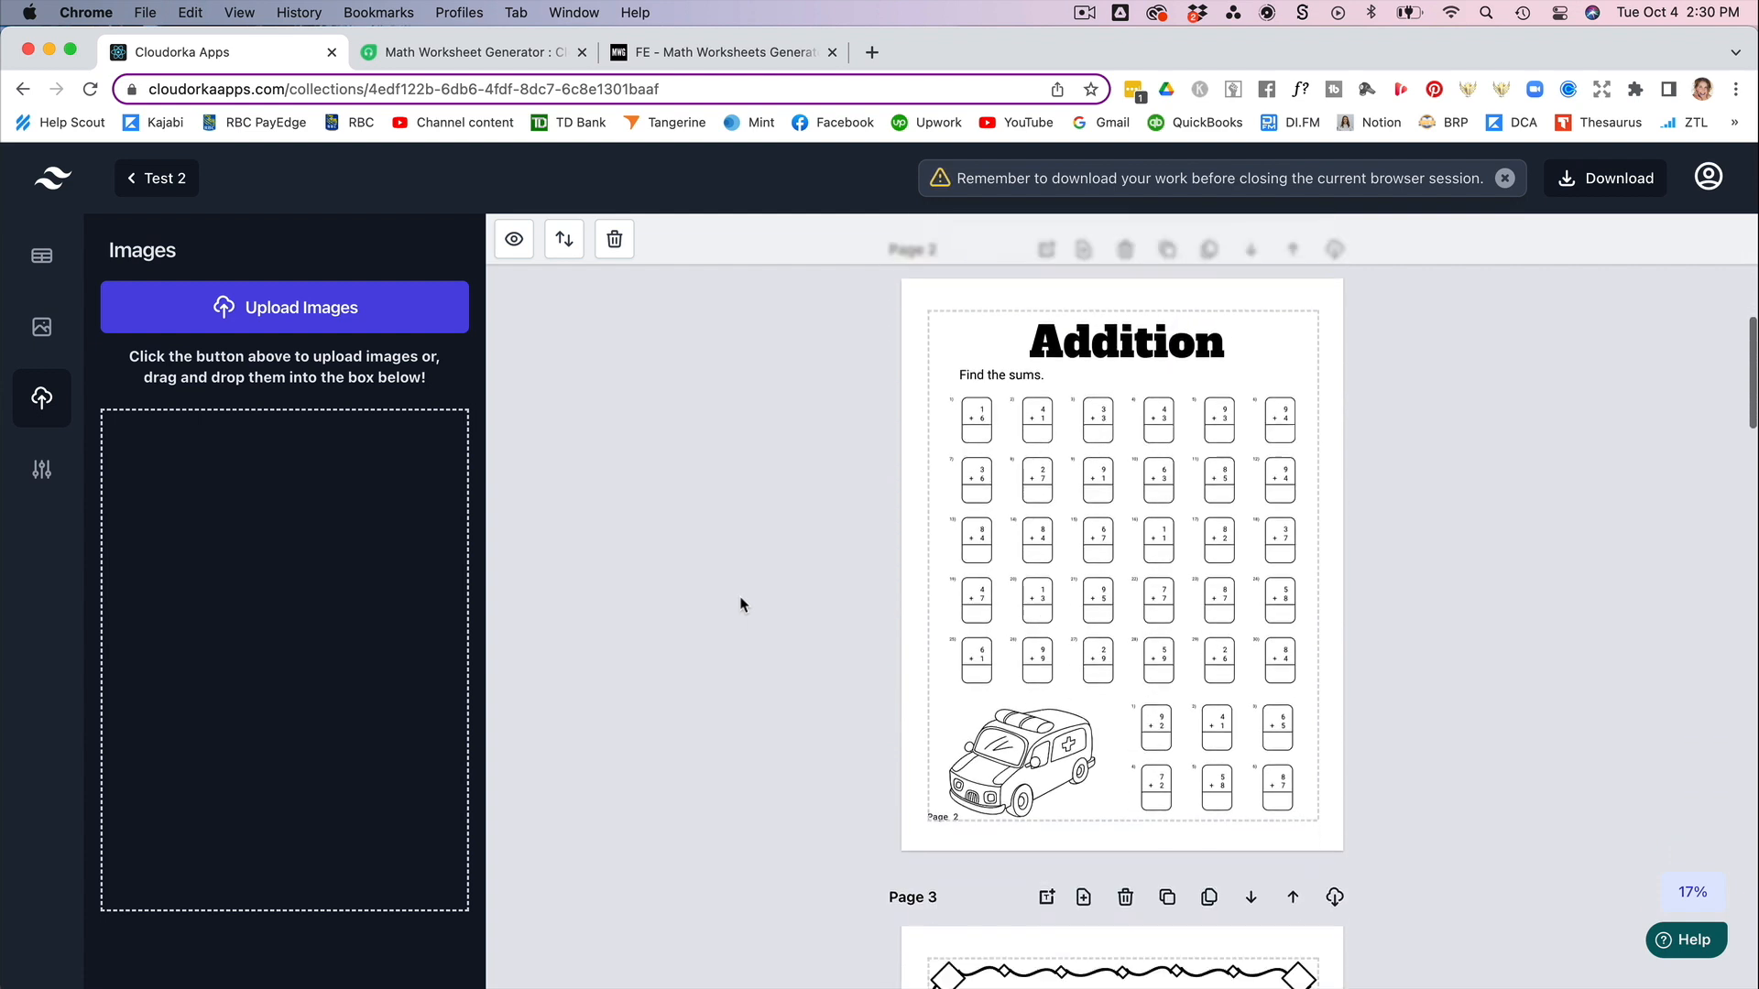
scroll(740, 604, "down", 15)
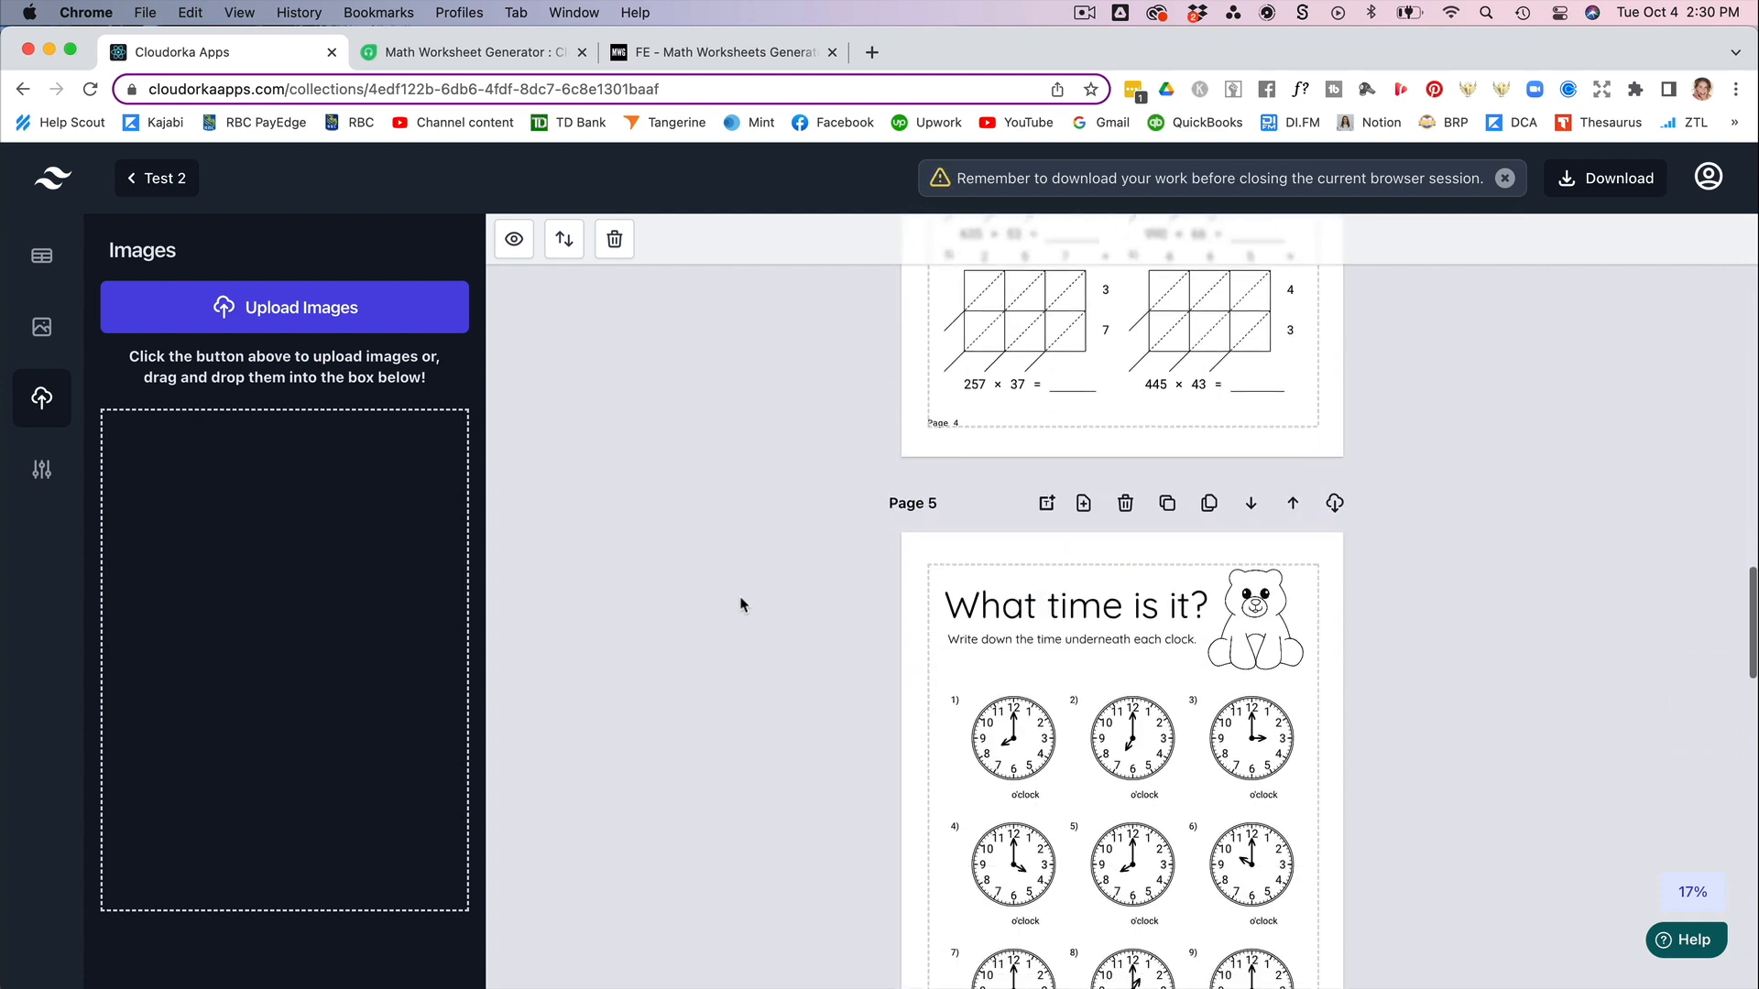
scroll(740, 604, "down", 15)
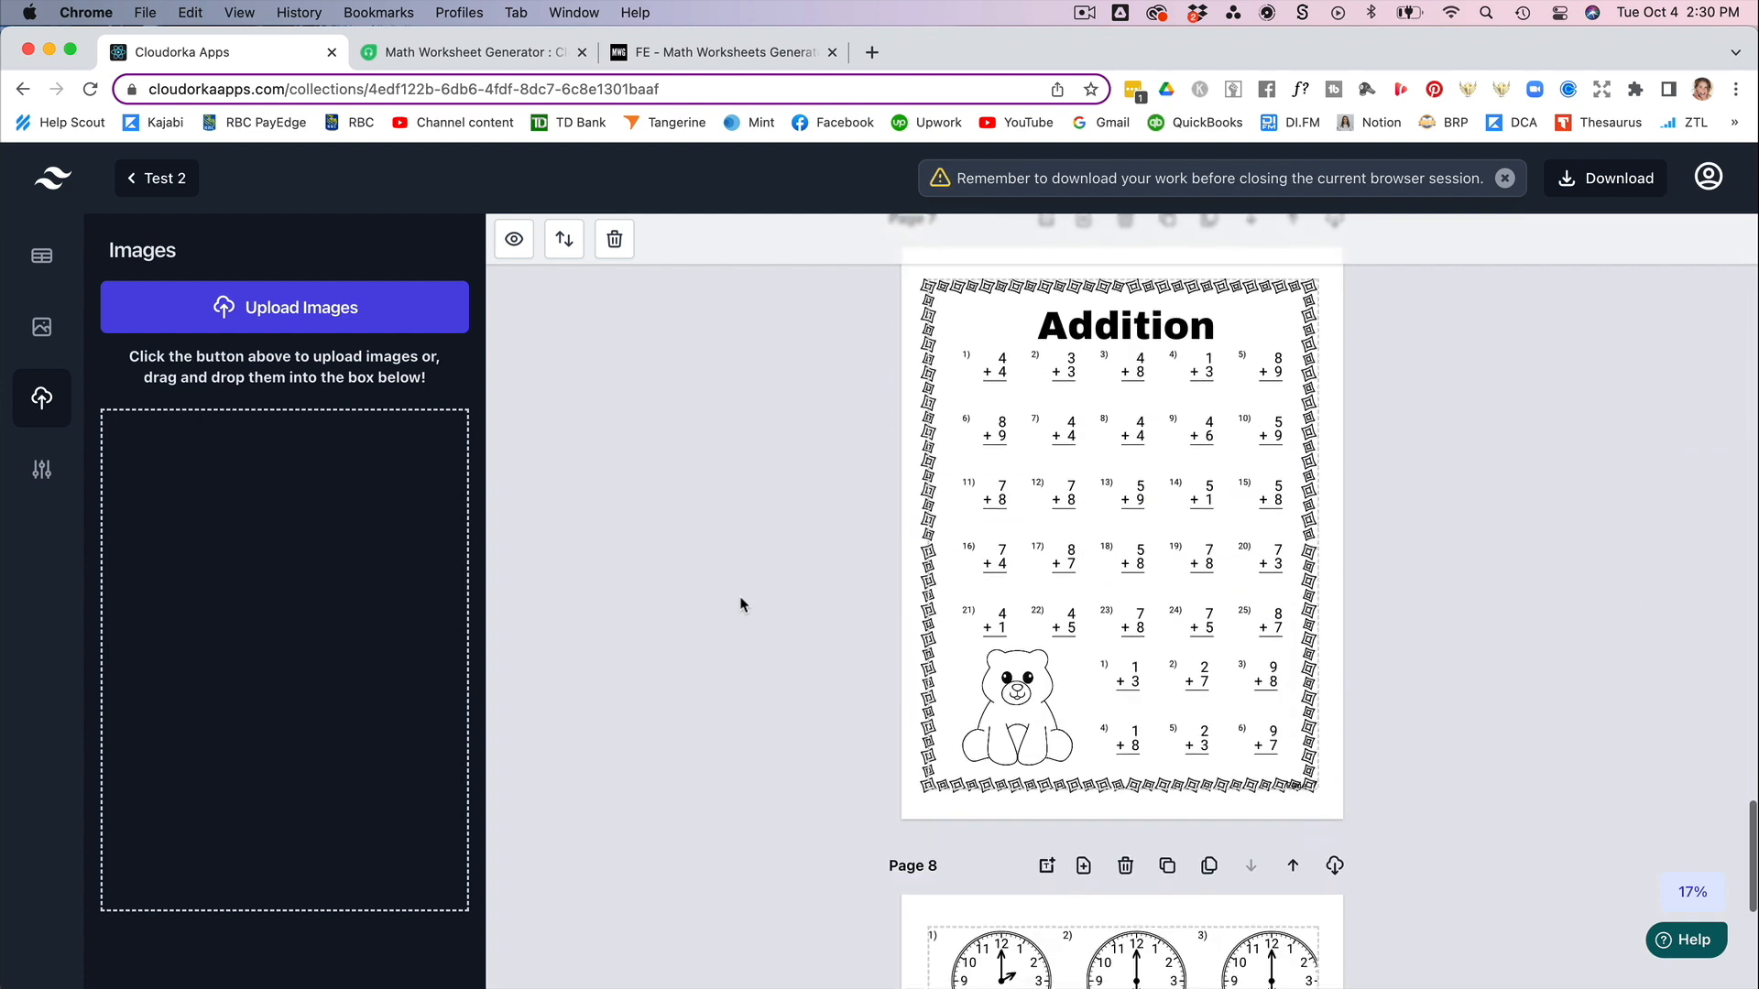
scroll(742, 604, "down", 2)
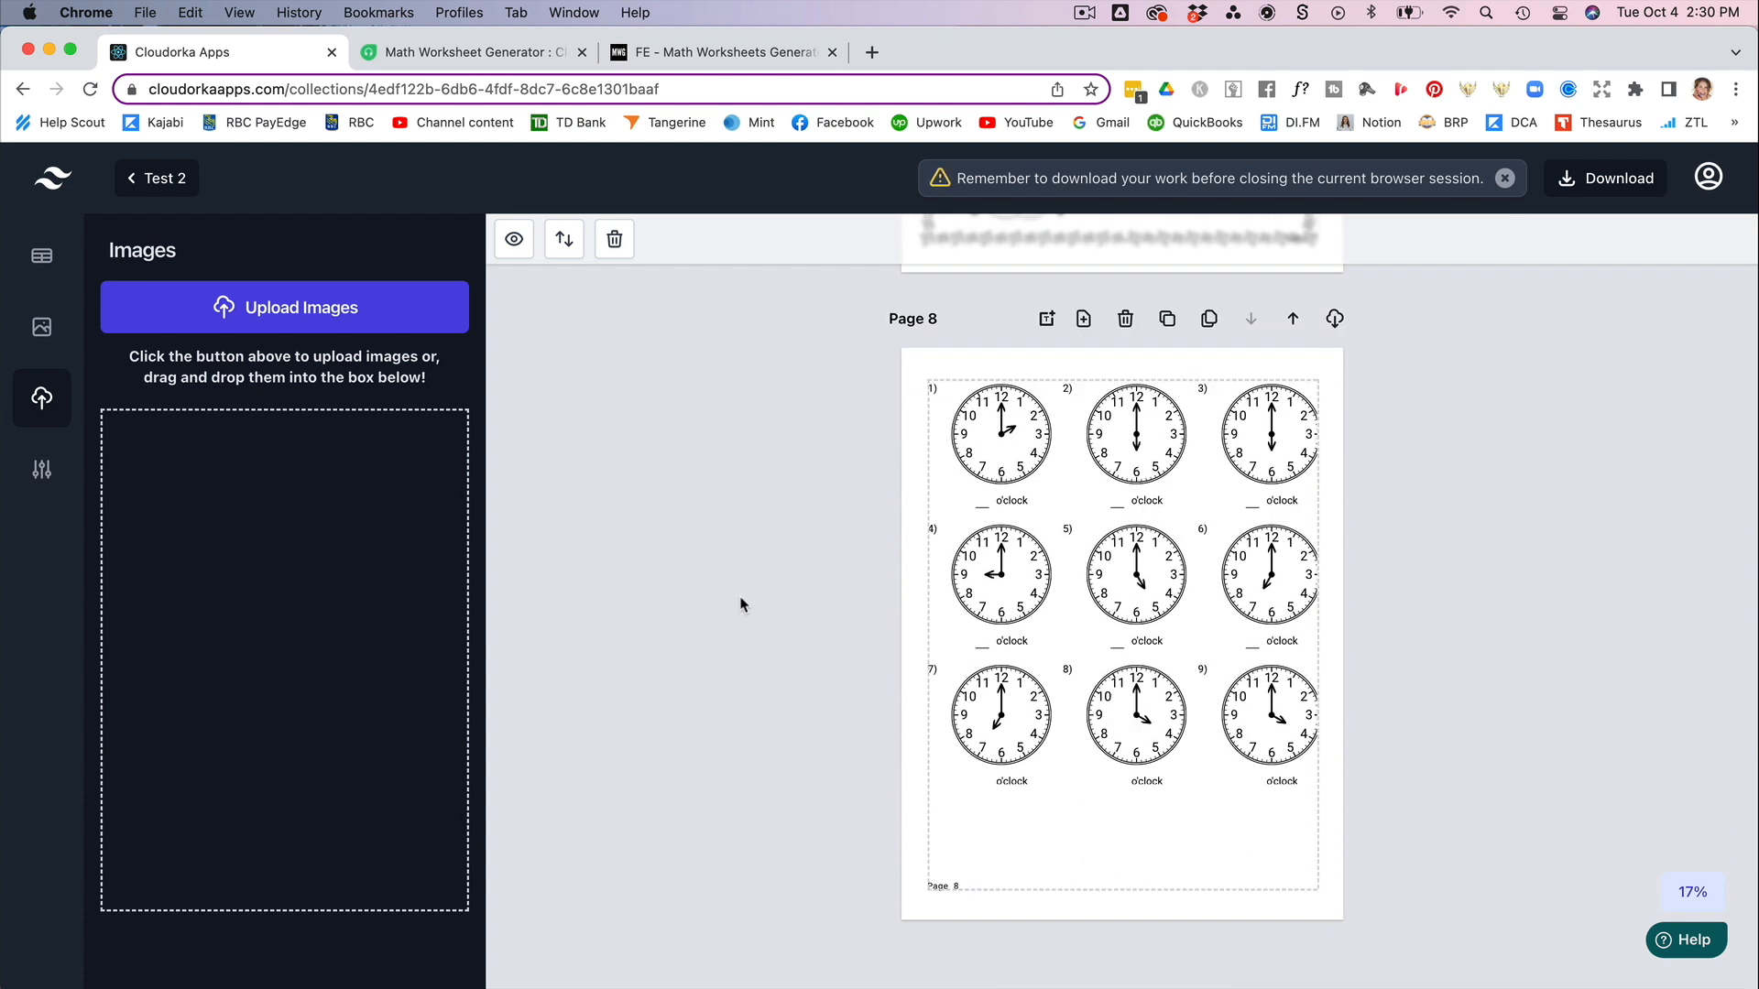
- Generate the solutions preview for the workbook, look through the answers, and return to the Test 2 collection
left_click(514, 244)
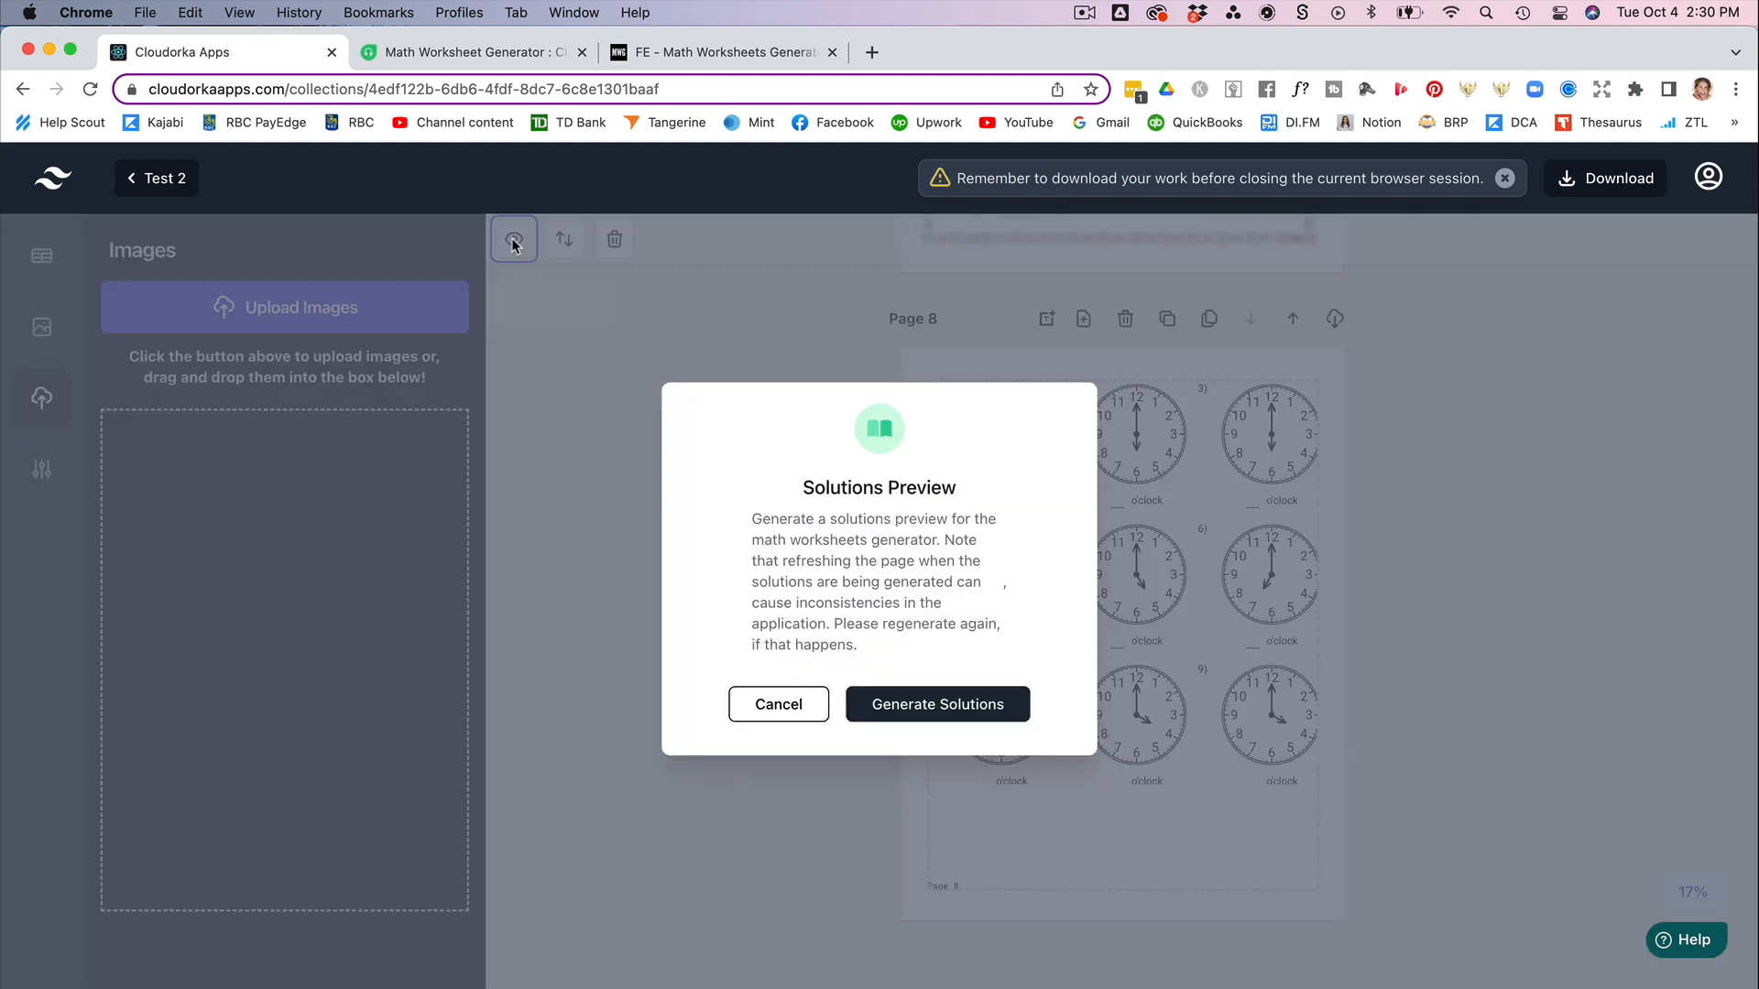
left_click(908, 703)
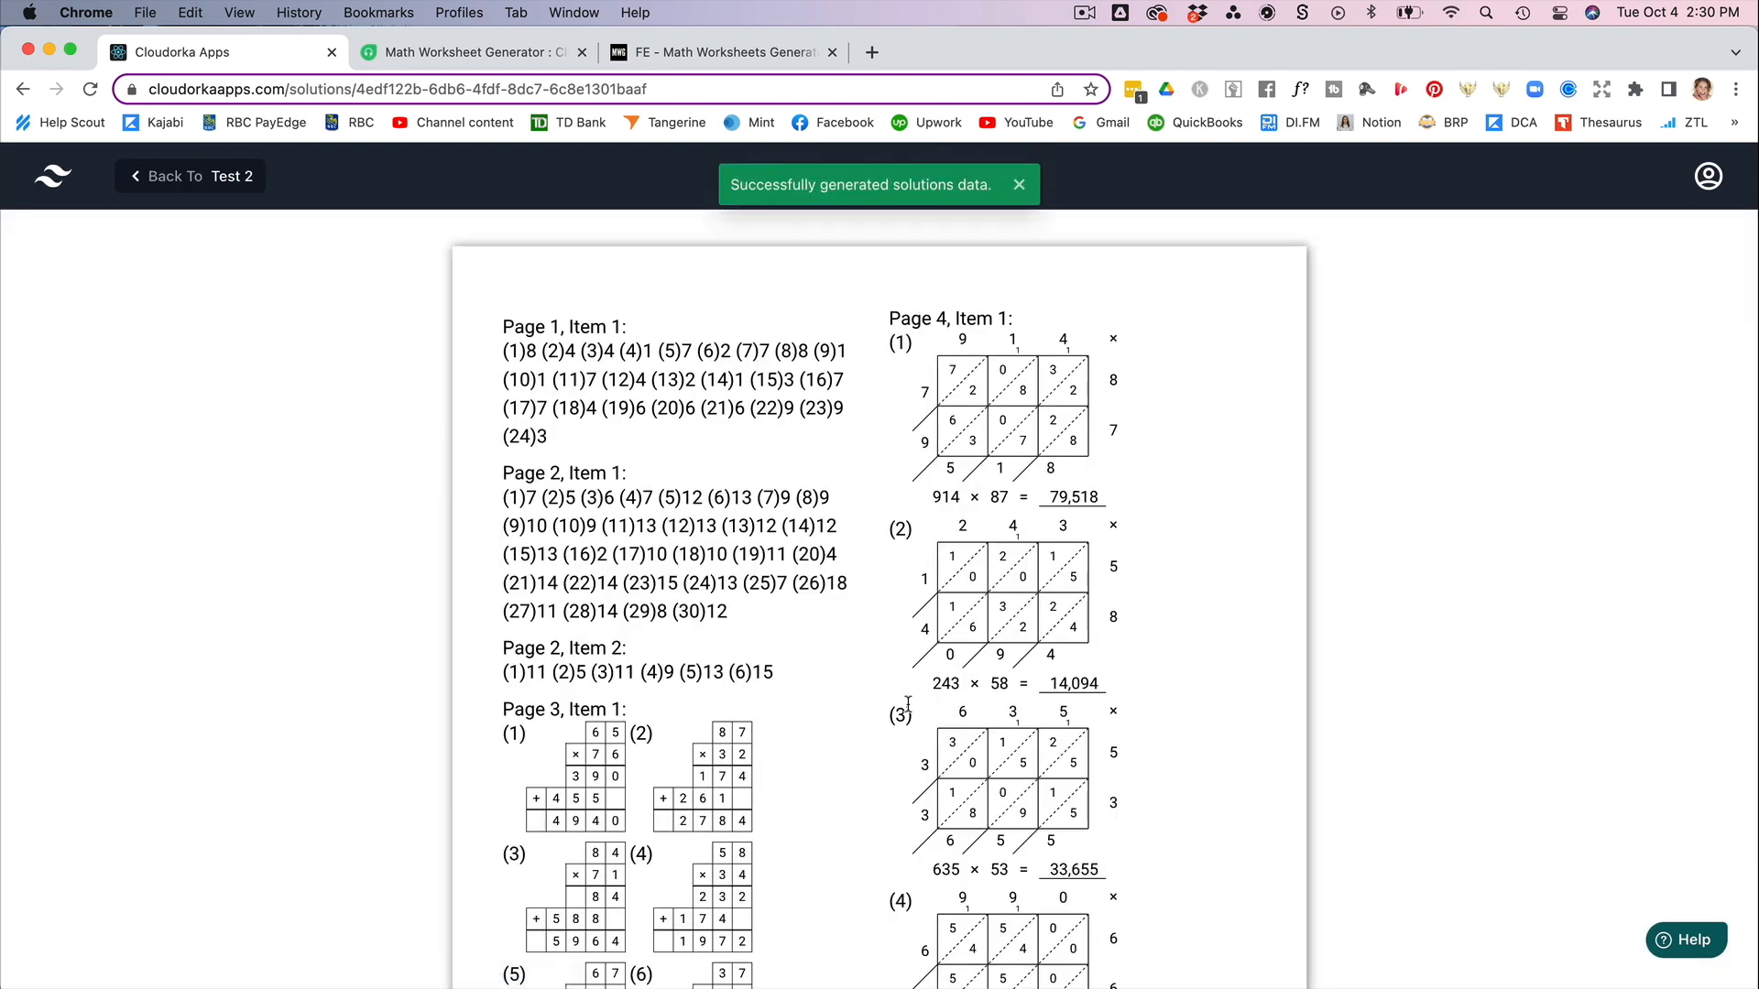
scroll(907, 703, "down", 15)
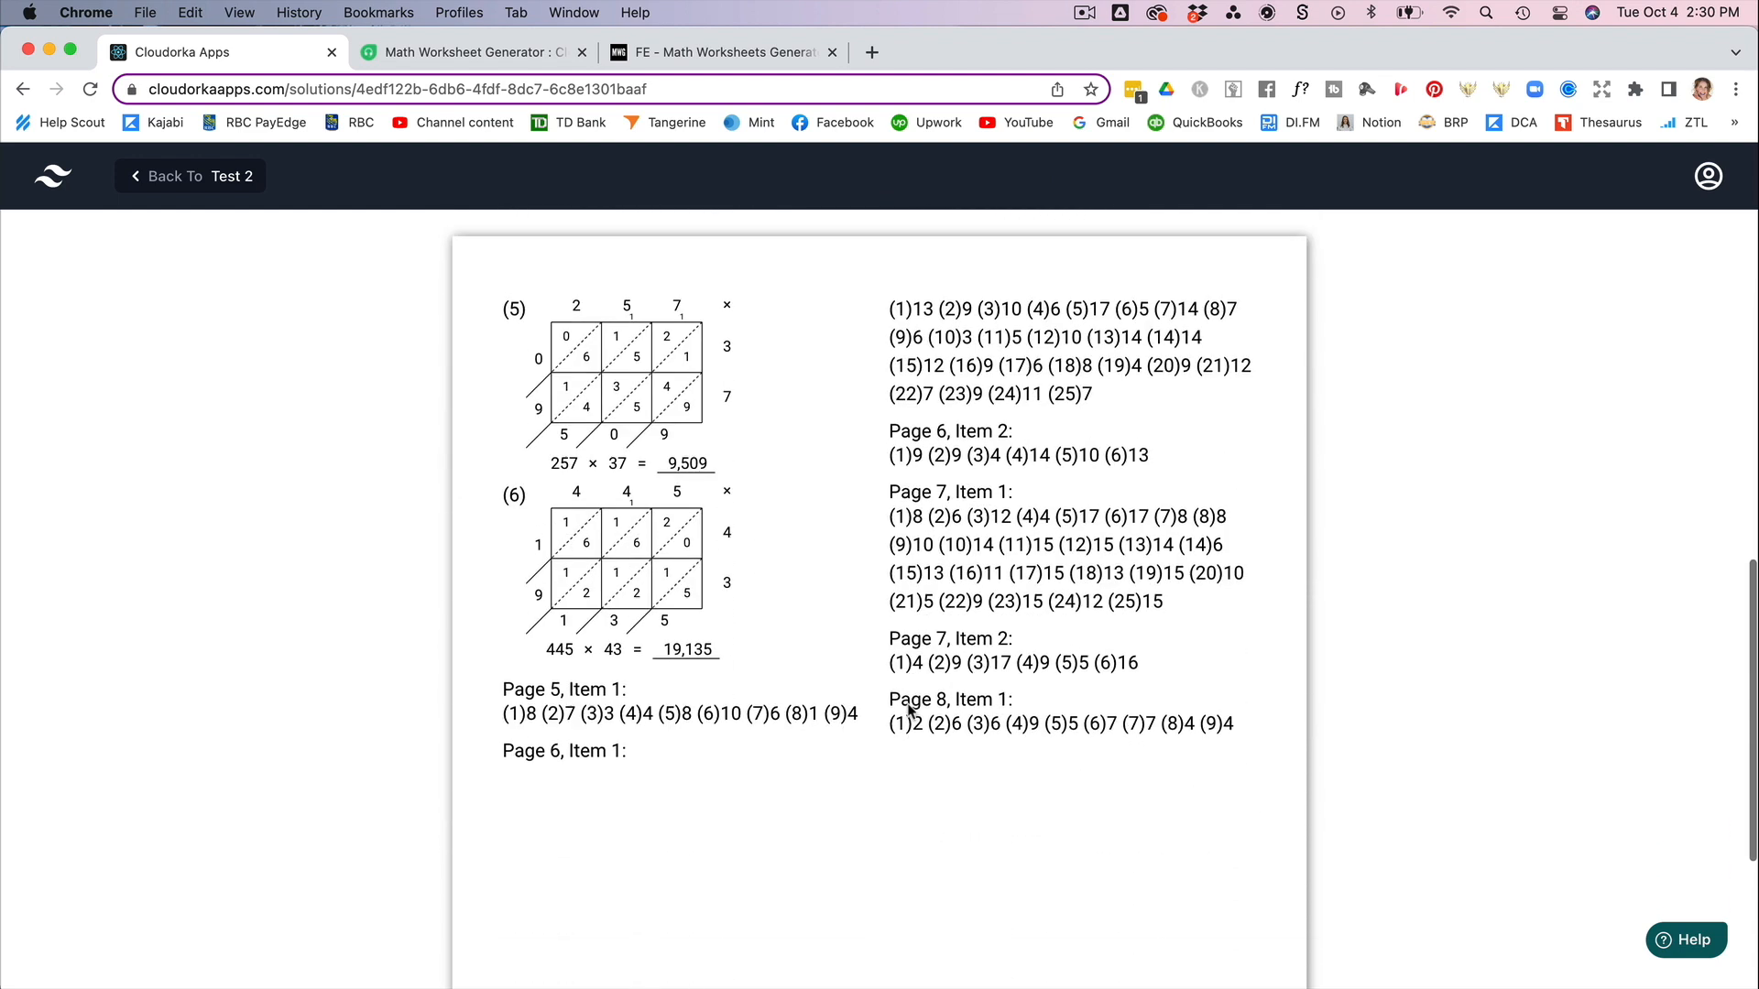
scroll(908, 711, "up", 15)
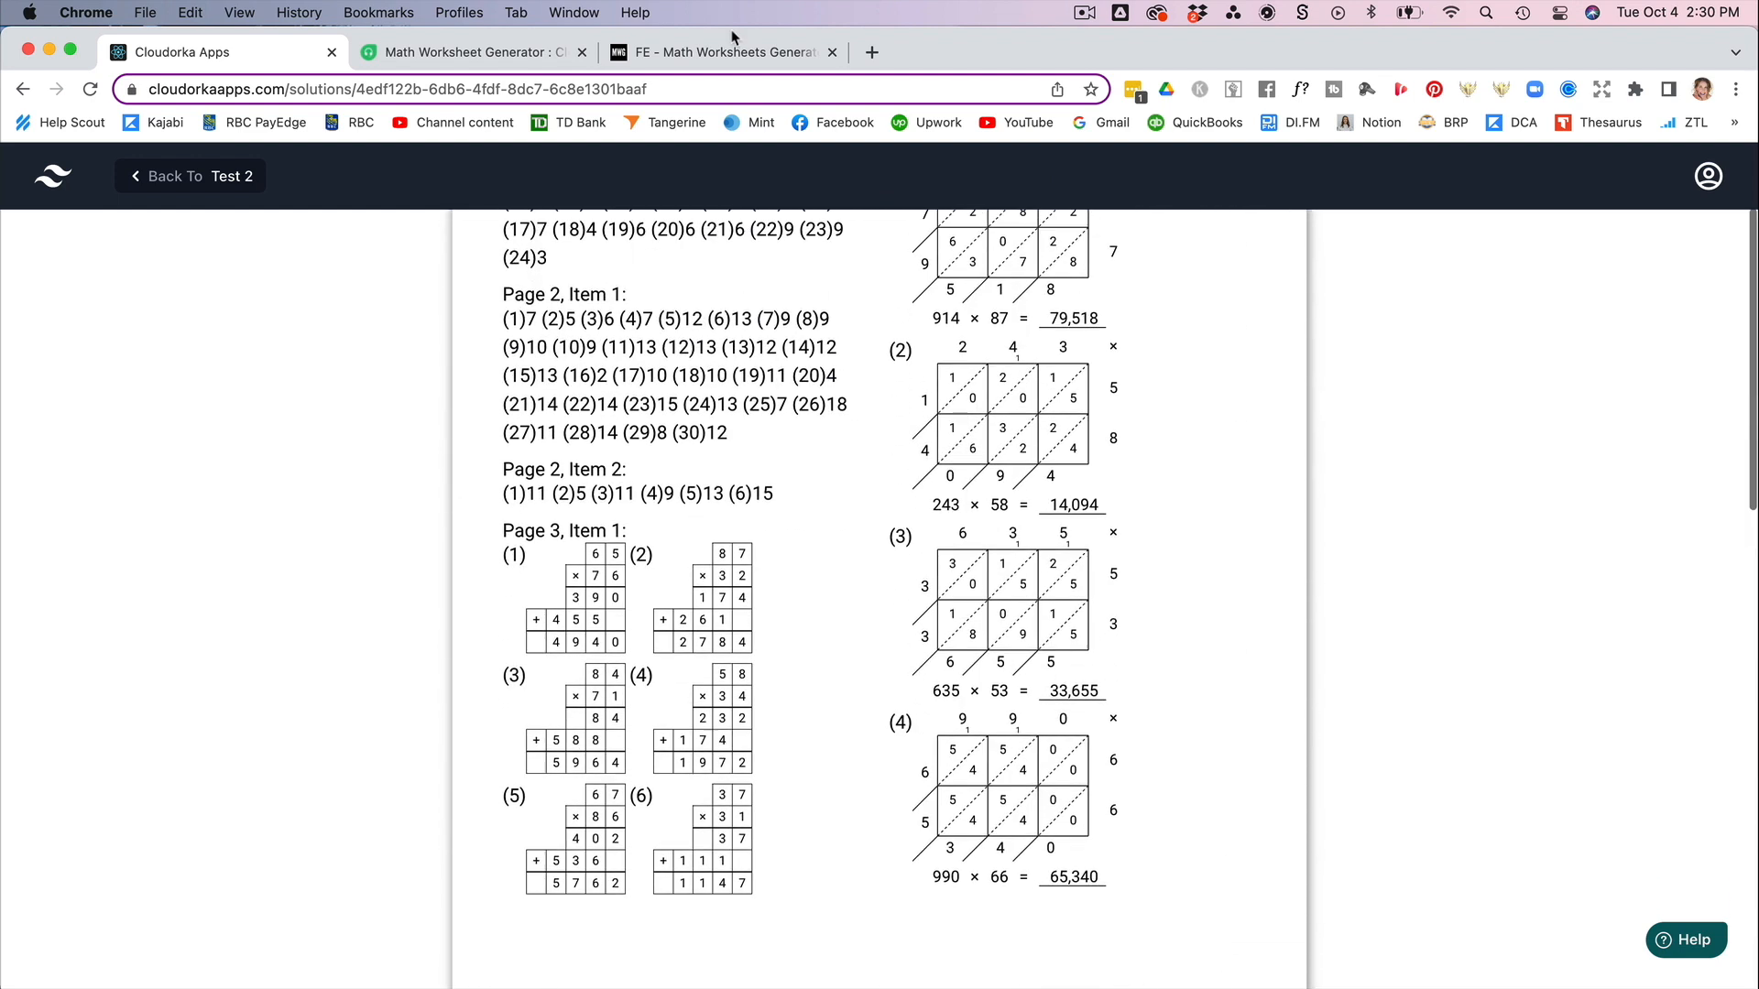
left_click(151, 176)
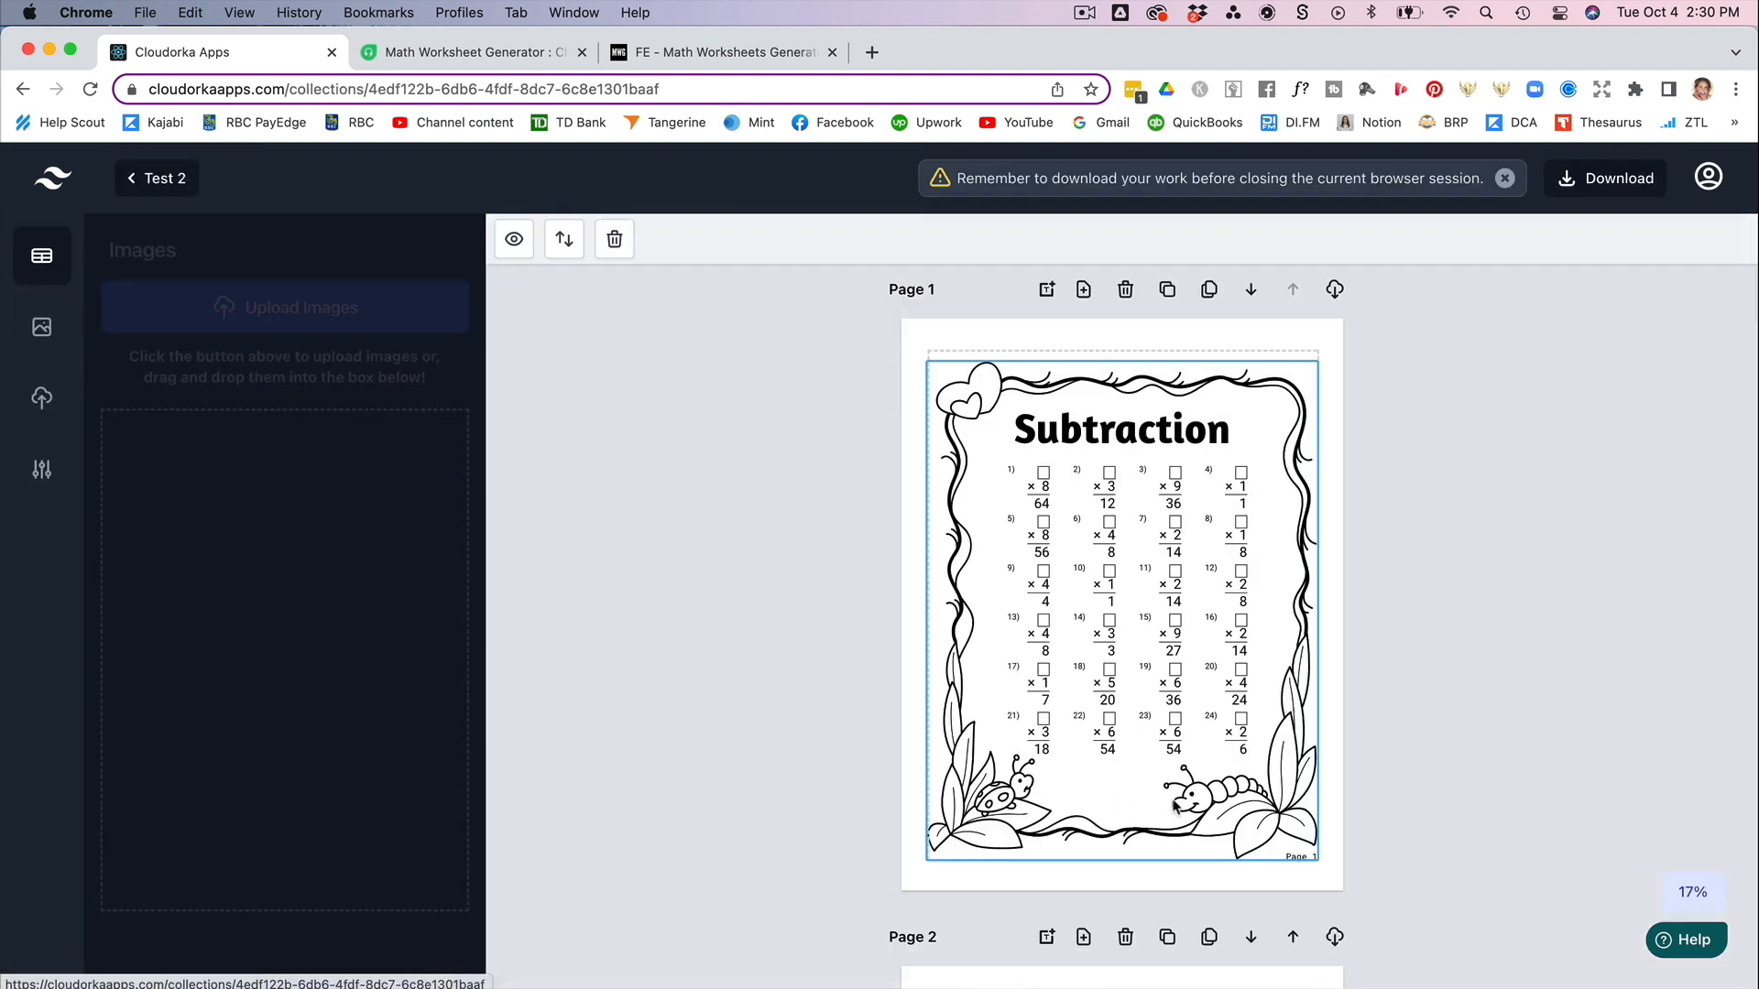
- Examine the solutions pages placed after the worksheets in the collection
scroll(1312, 838, "down", 15)
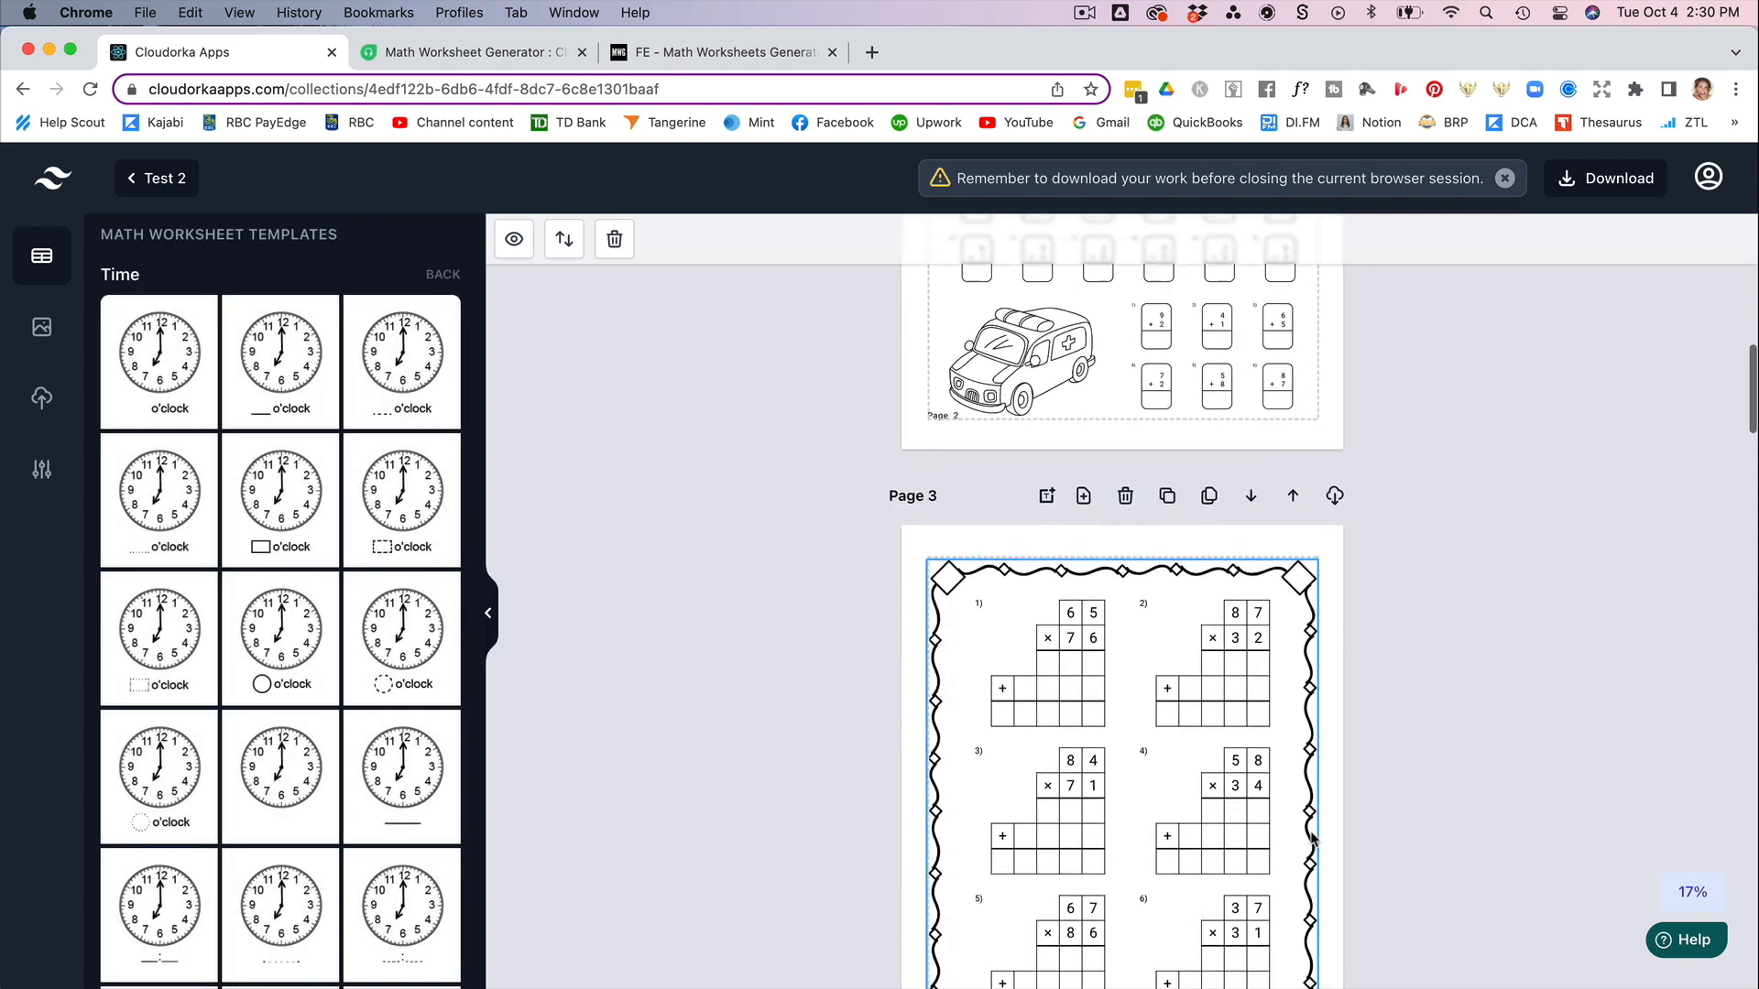
scroll(1311, 838, "down", 15)
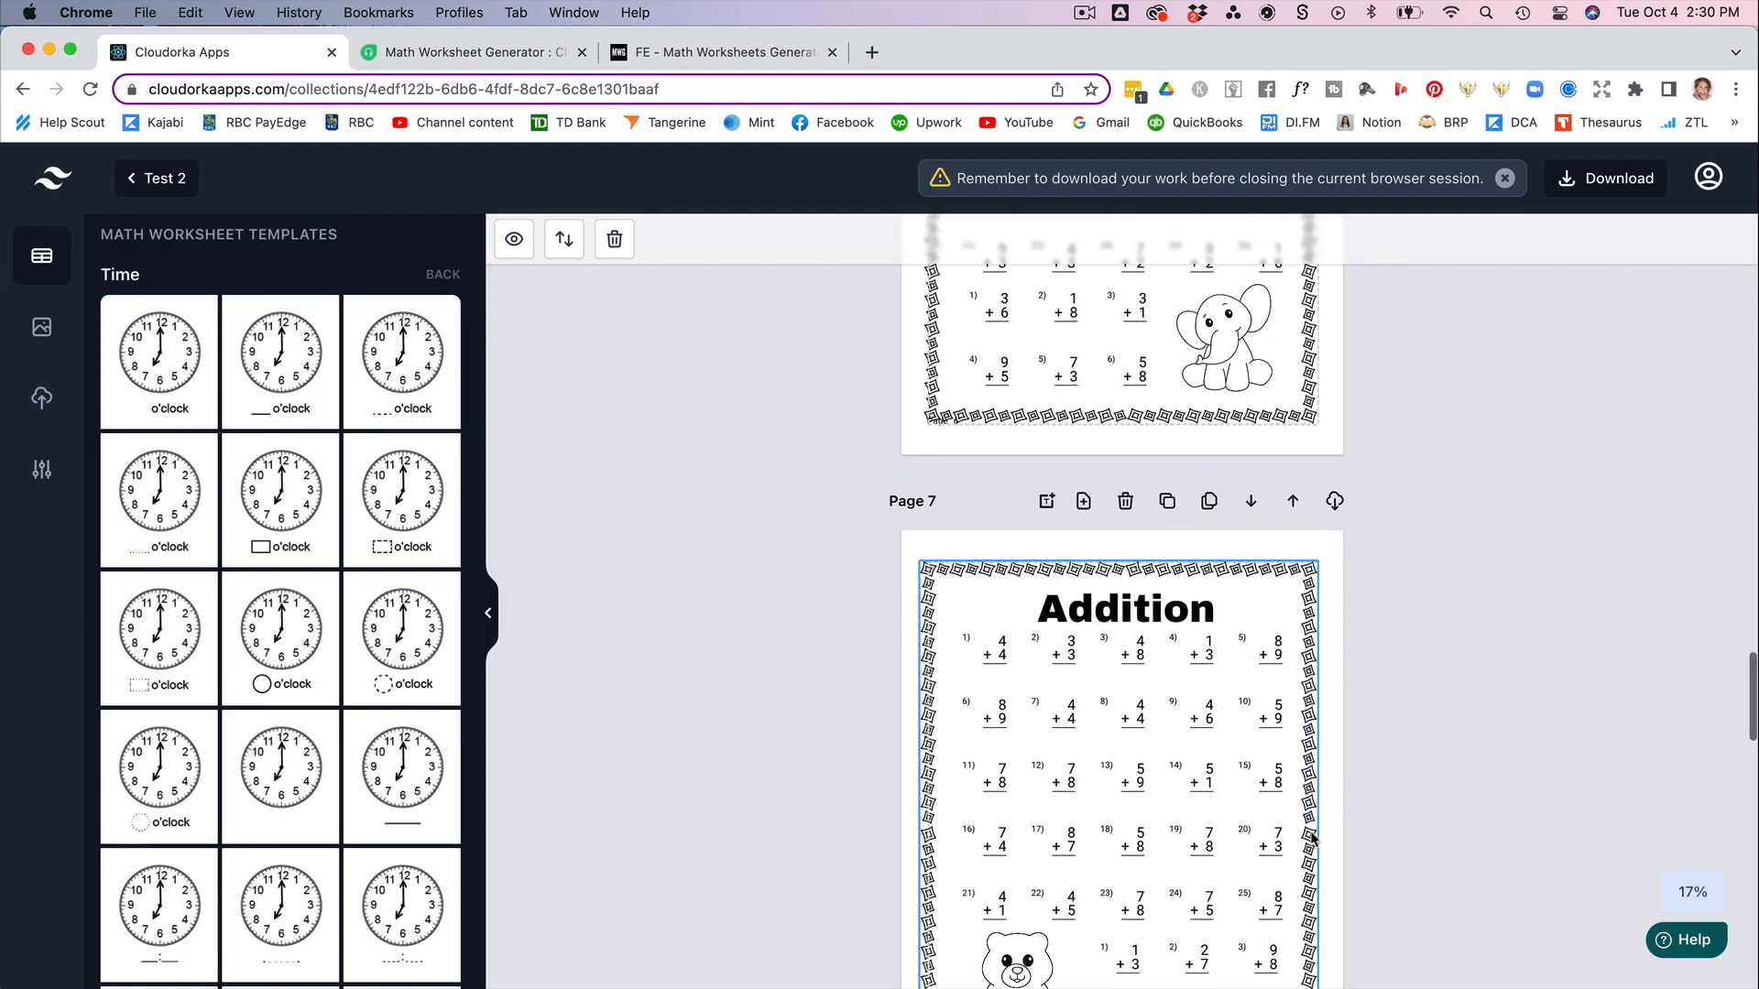
scroll(1312, 838, "down", 15)
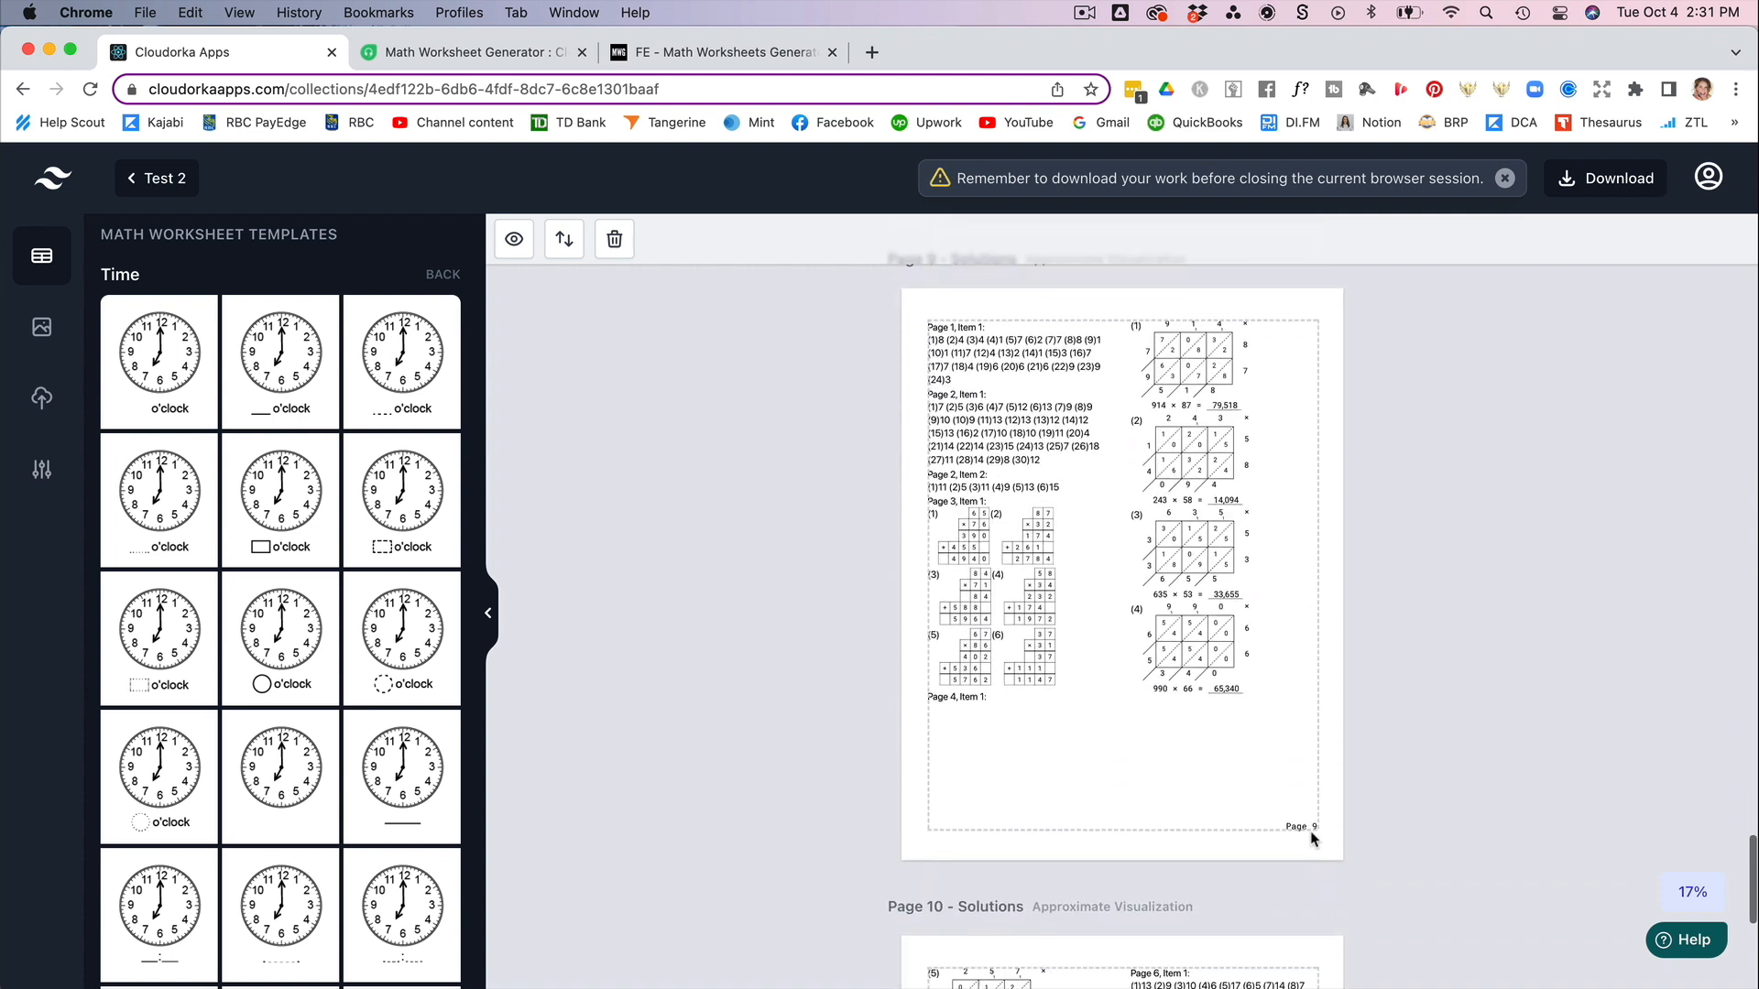
scroll(1312, 839, "down", 5)
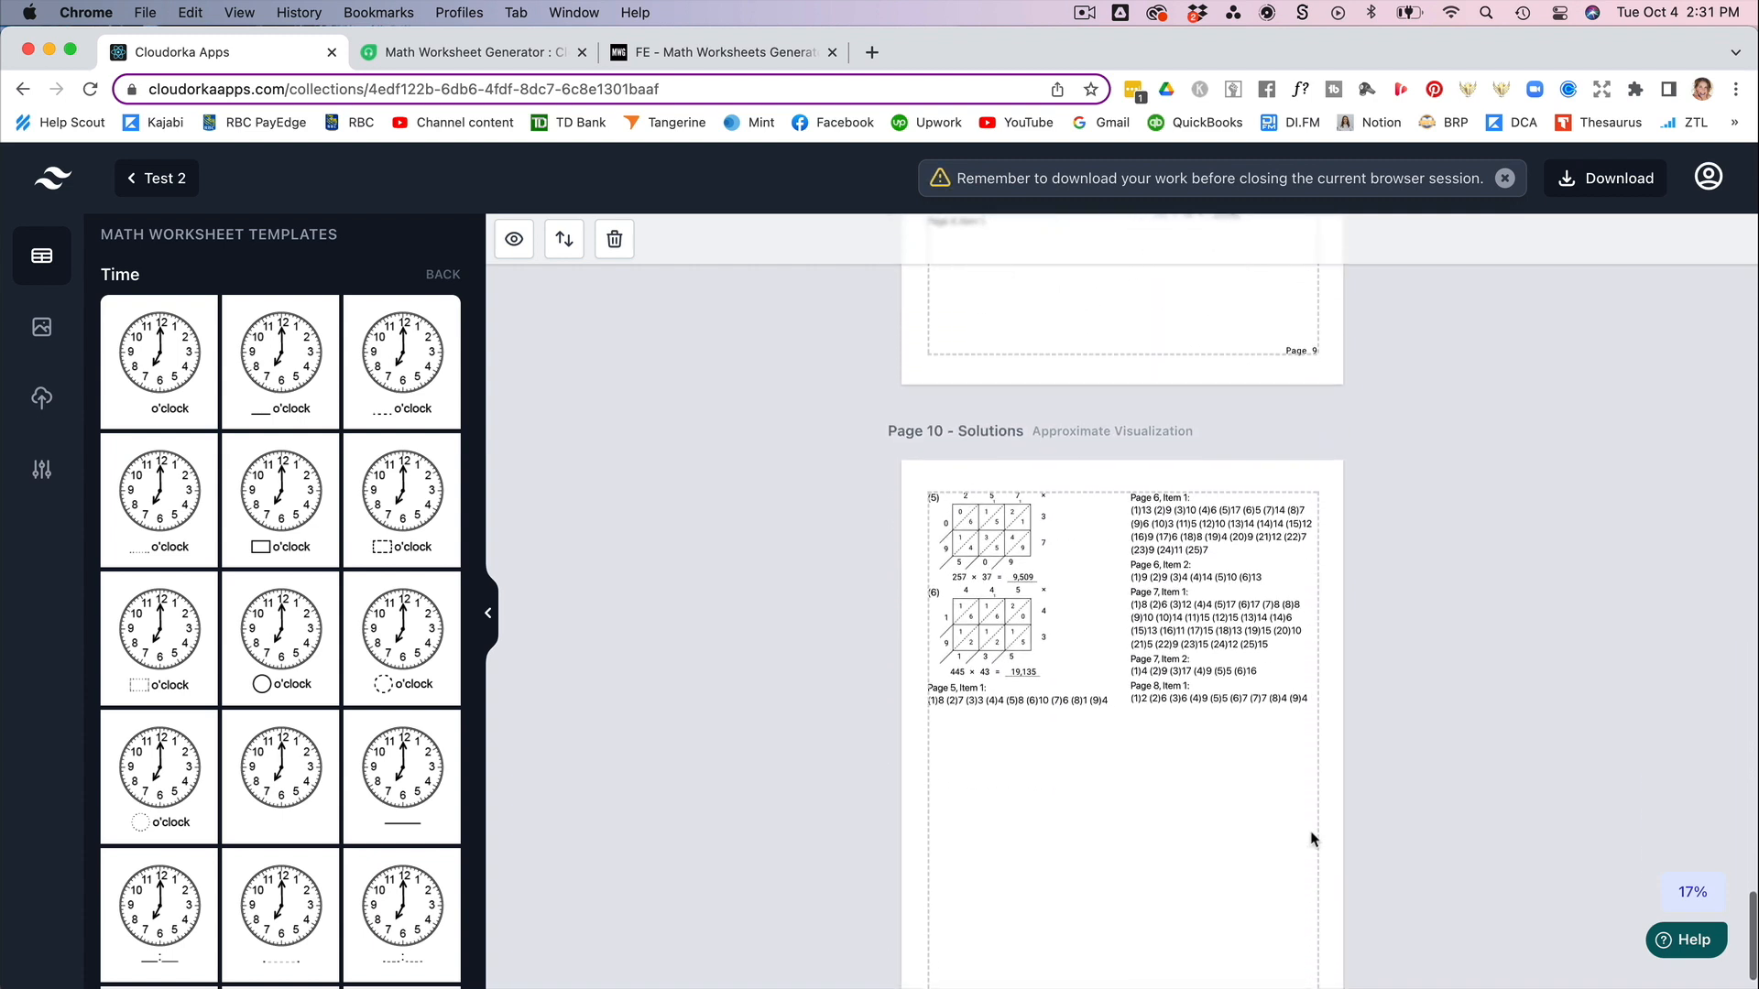
scroll(1312, 839, "up", 8)
scroll(1099, 549, "up", 10)
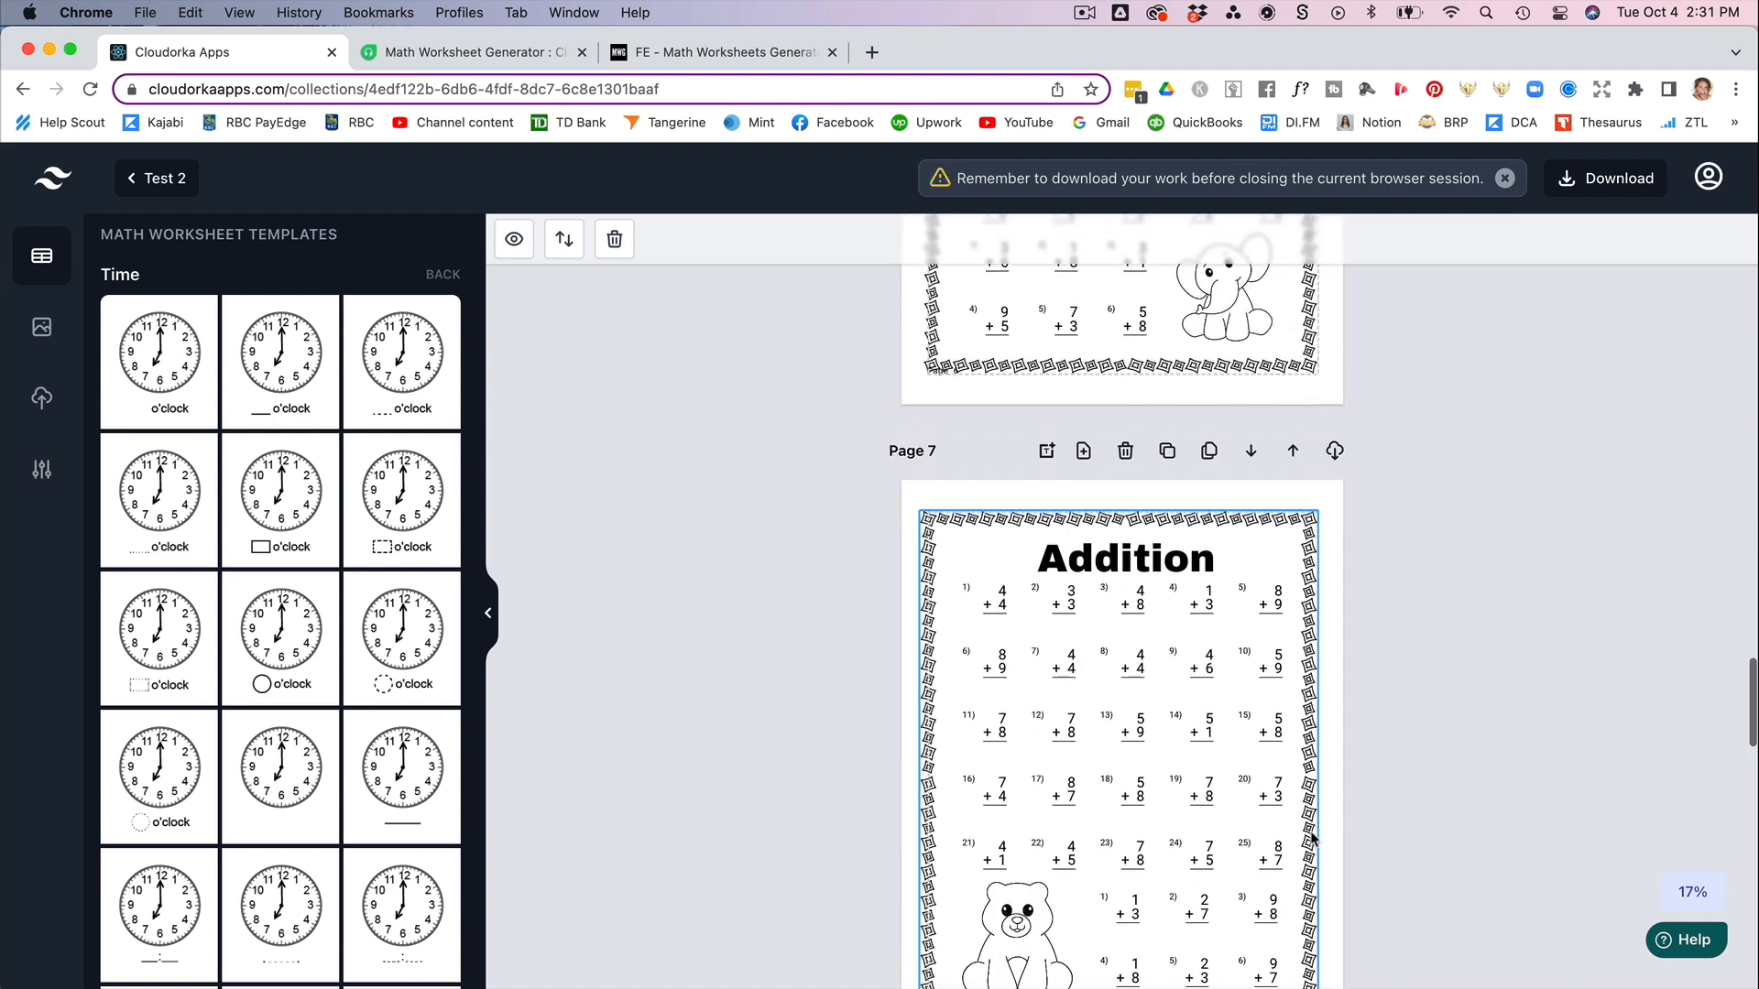
- Randomize the order of the workbook's pages and check the new sequence
left_click(562, 242)
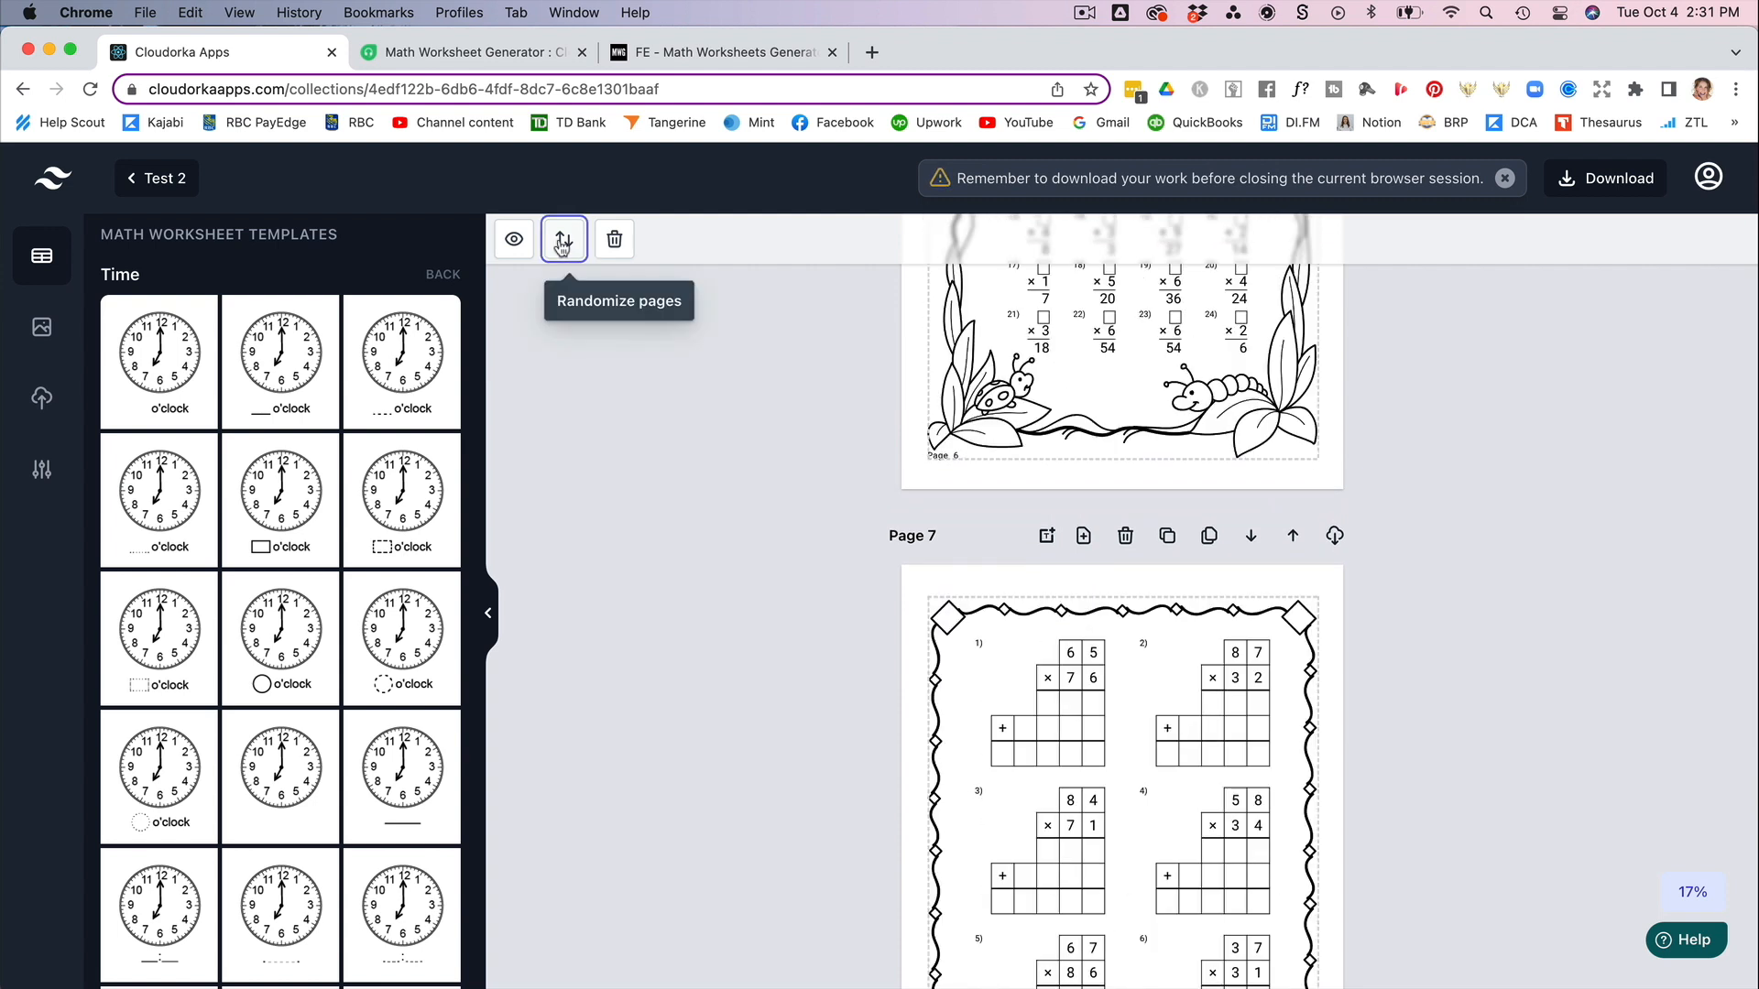
scroll(743, 578, "down", 15)
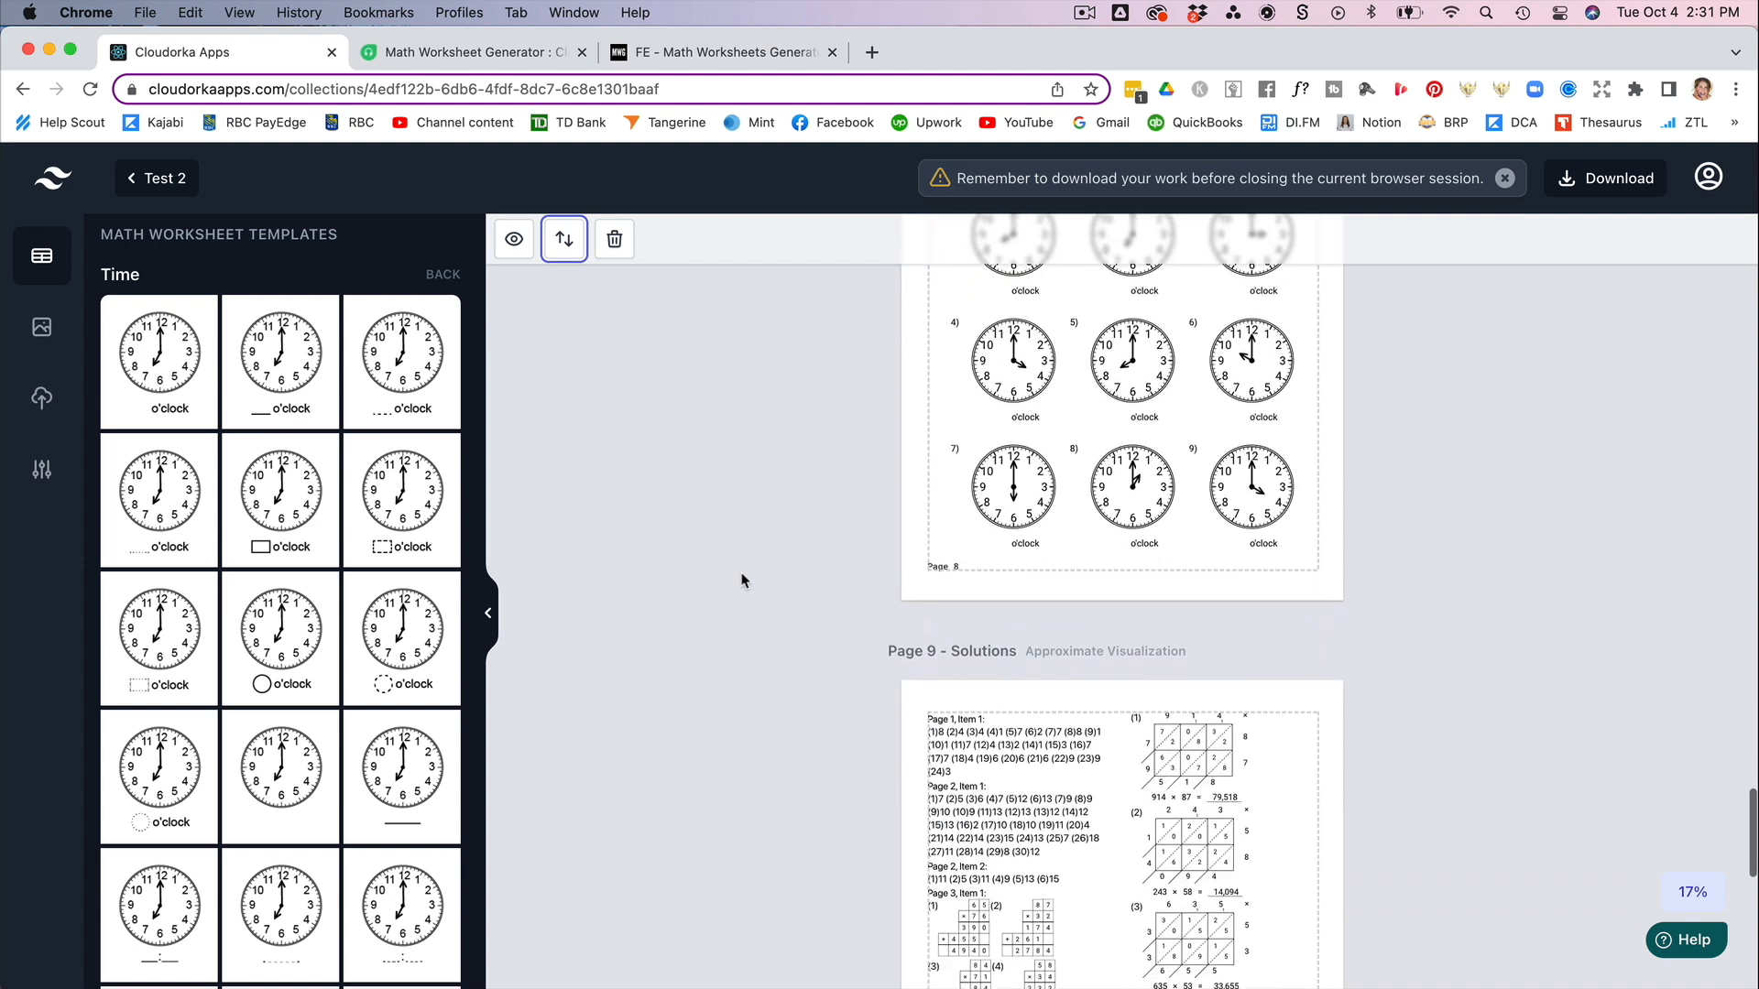
scroll(742, 579, "up", 20)
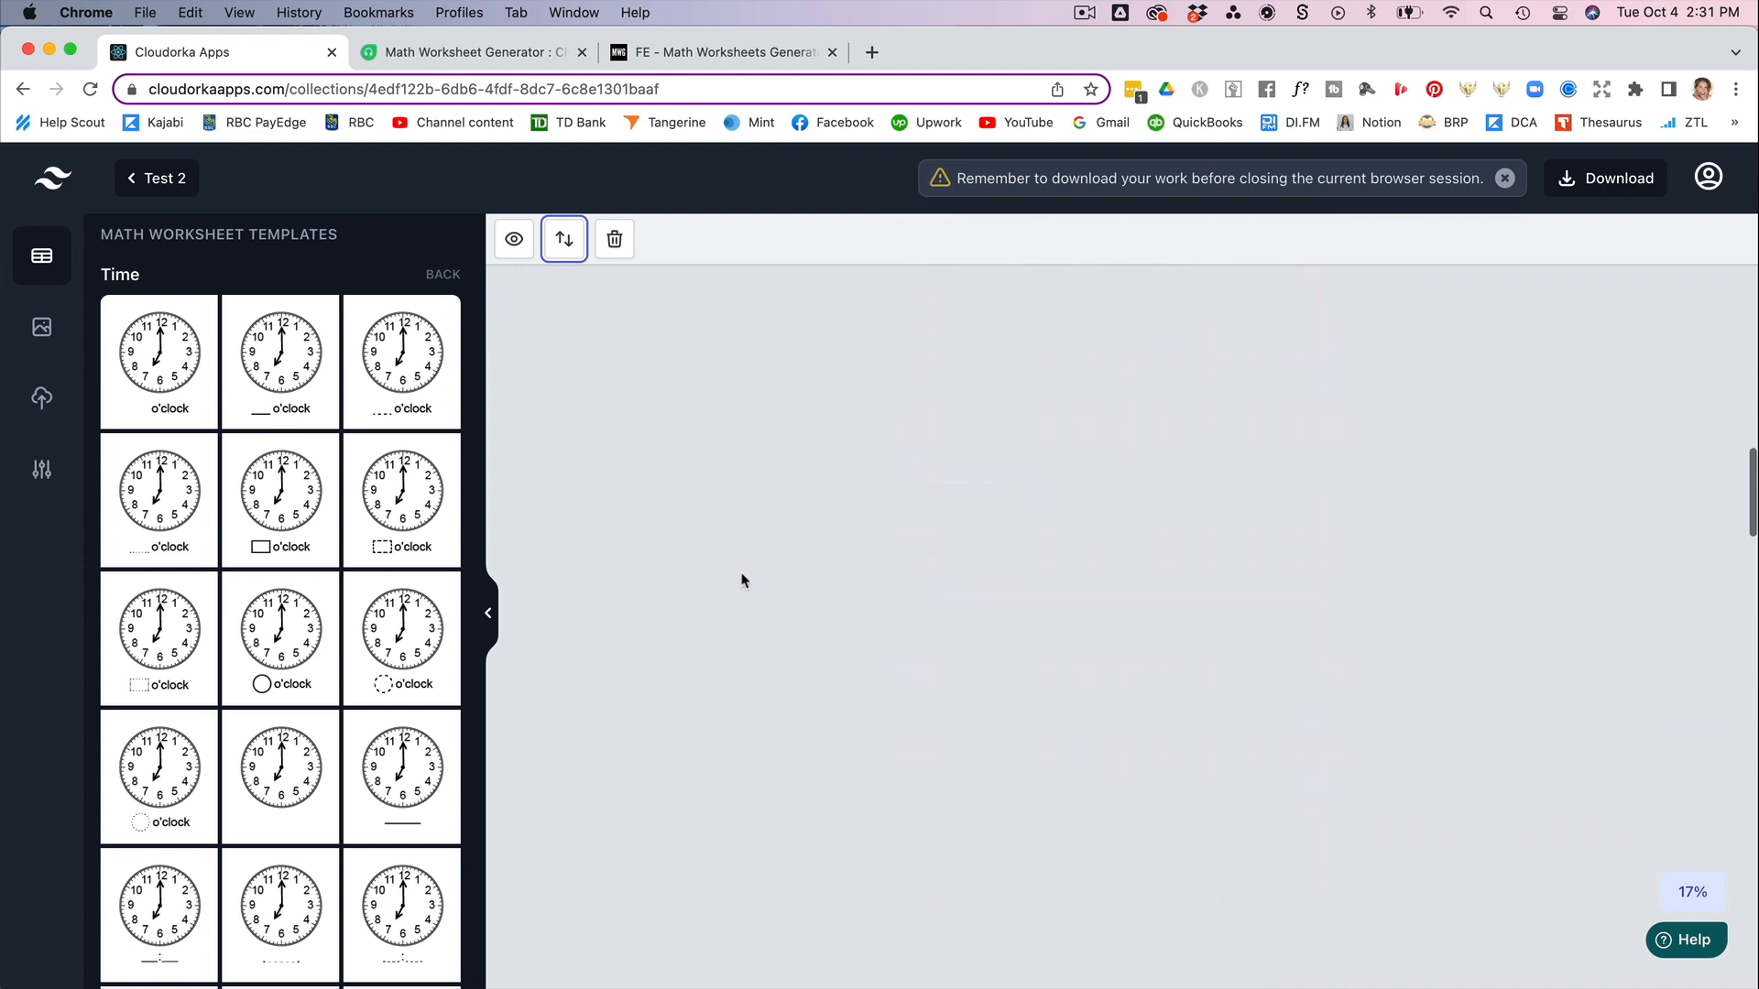
scroll(742, 581, "up", 7)
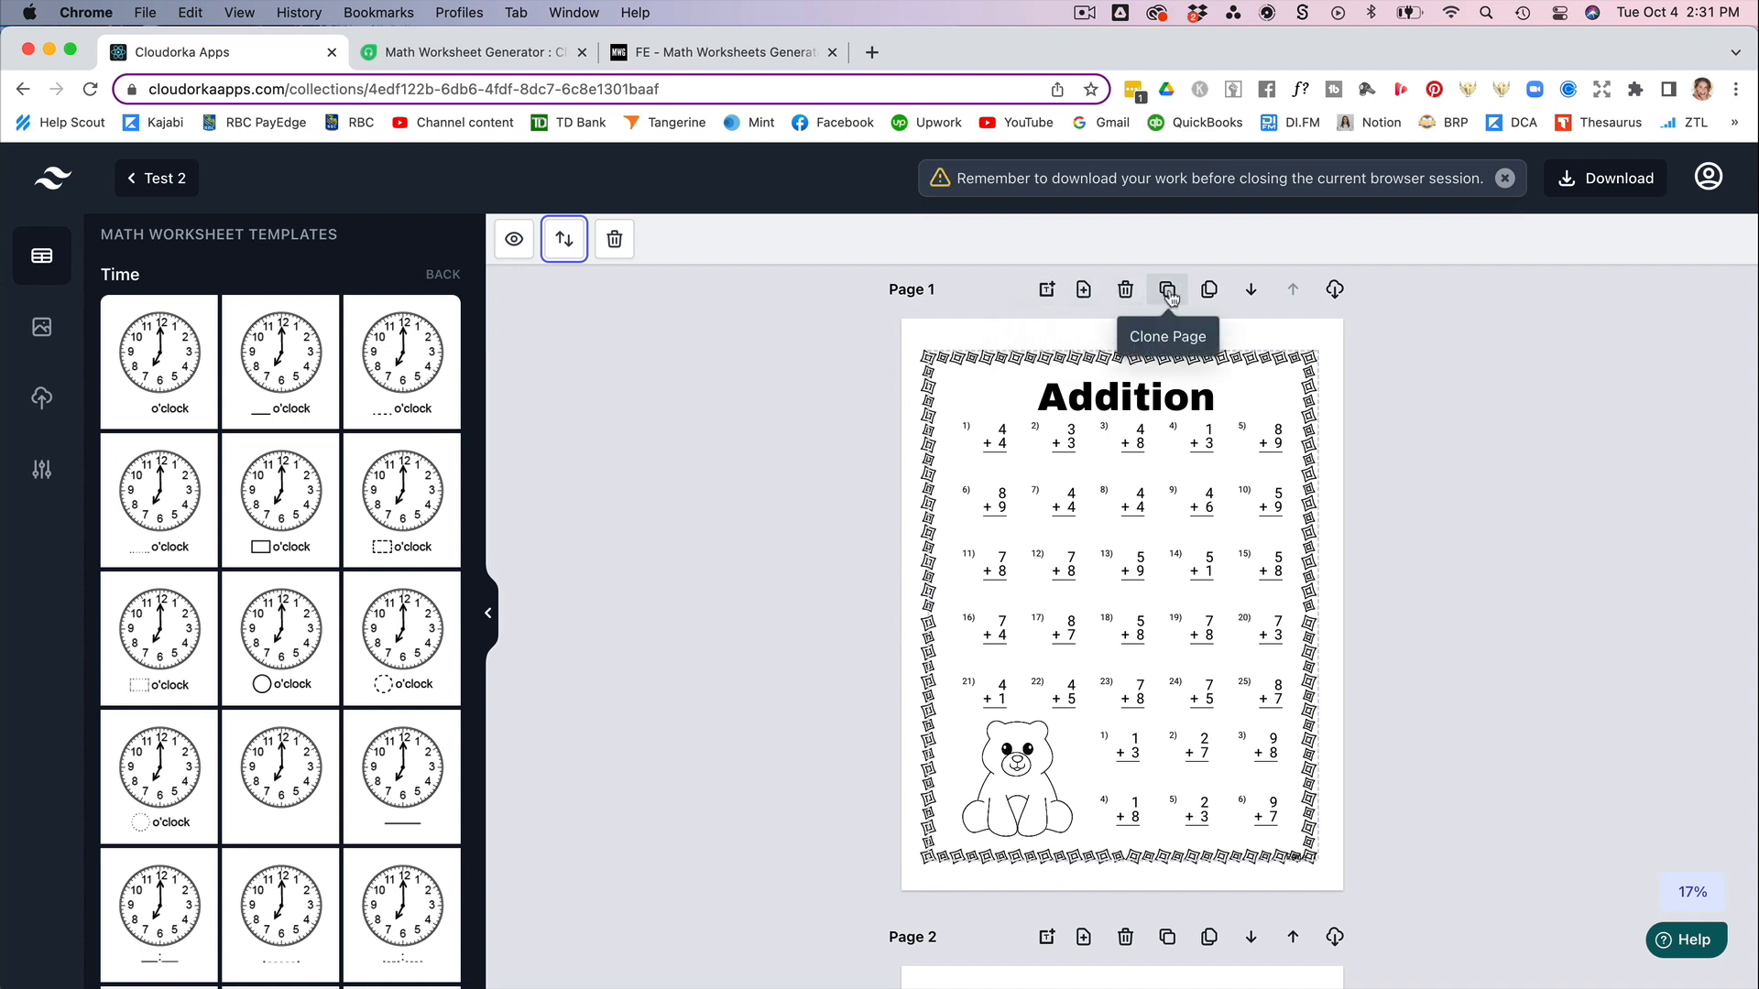
- Try reordering pages by moving the first page down one place, and move the page that replaces it down as well
left_click(1247, 291)
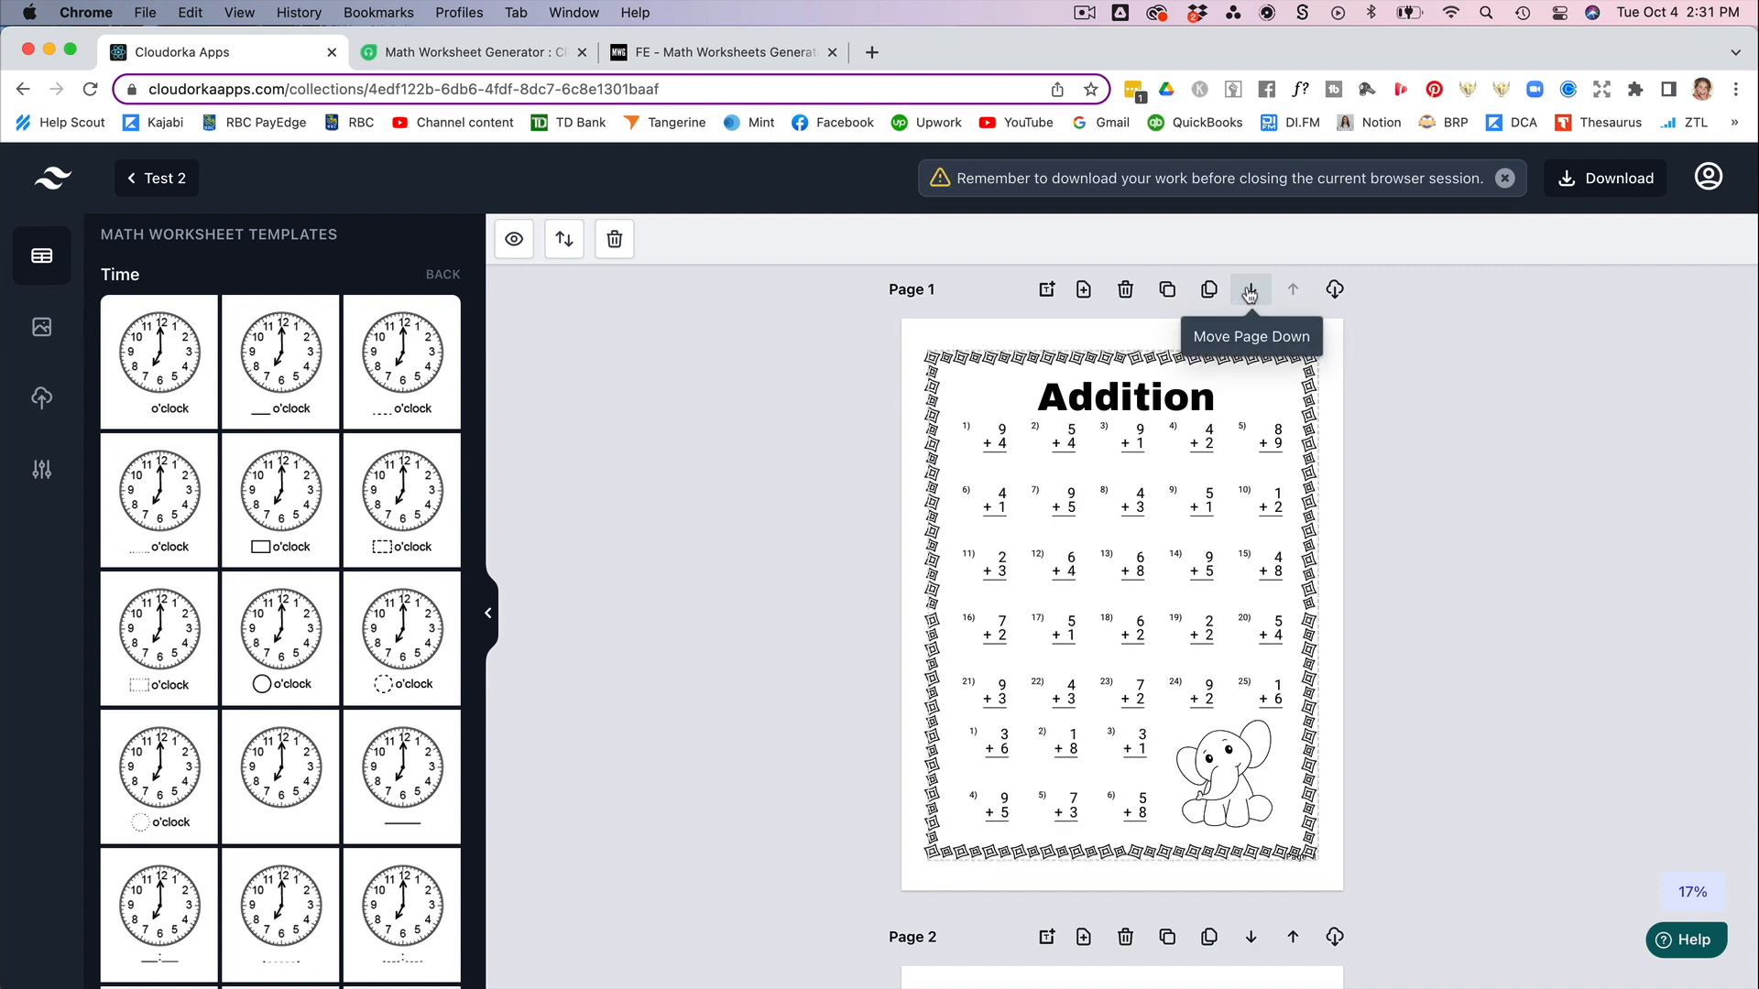
left_click(1248, 291)
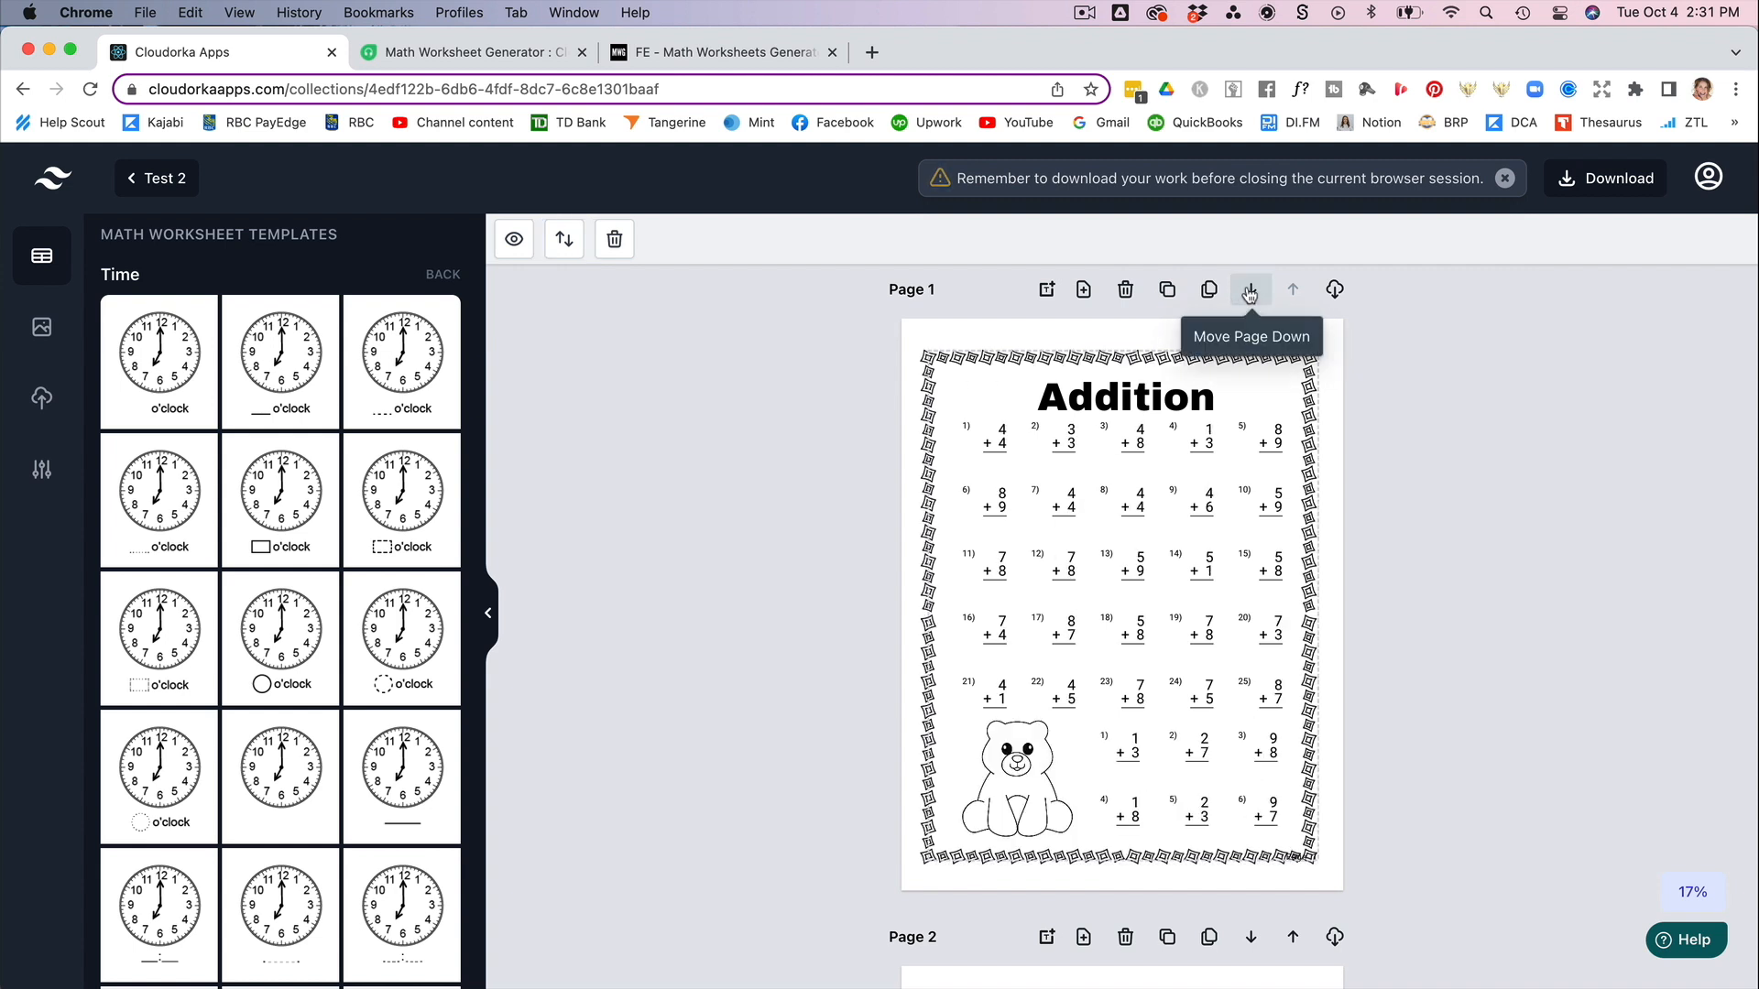
- Open the workbook's download options and review the available file formats
left_click(1595, 179)
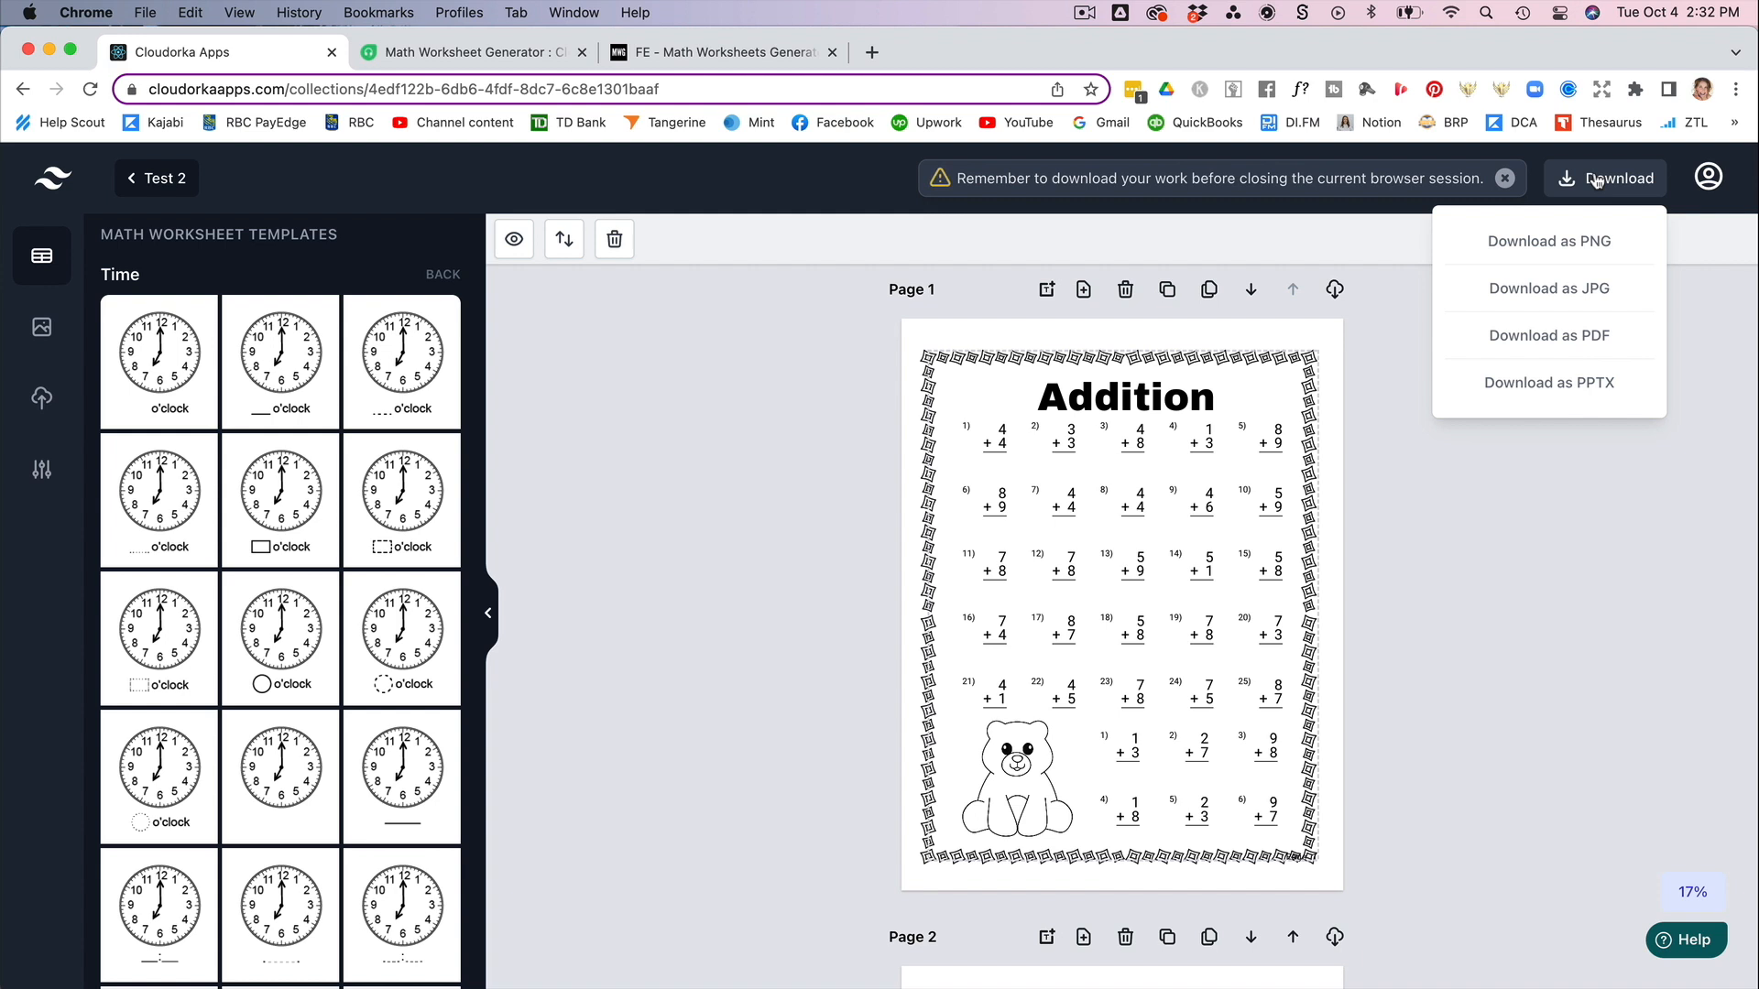
left_click(1611, 344)
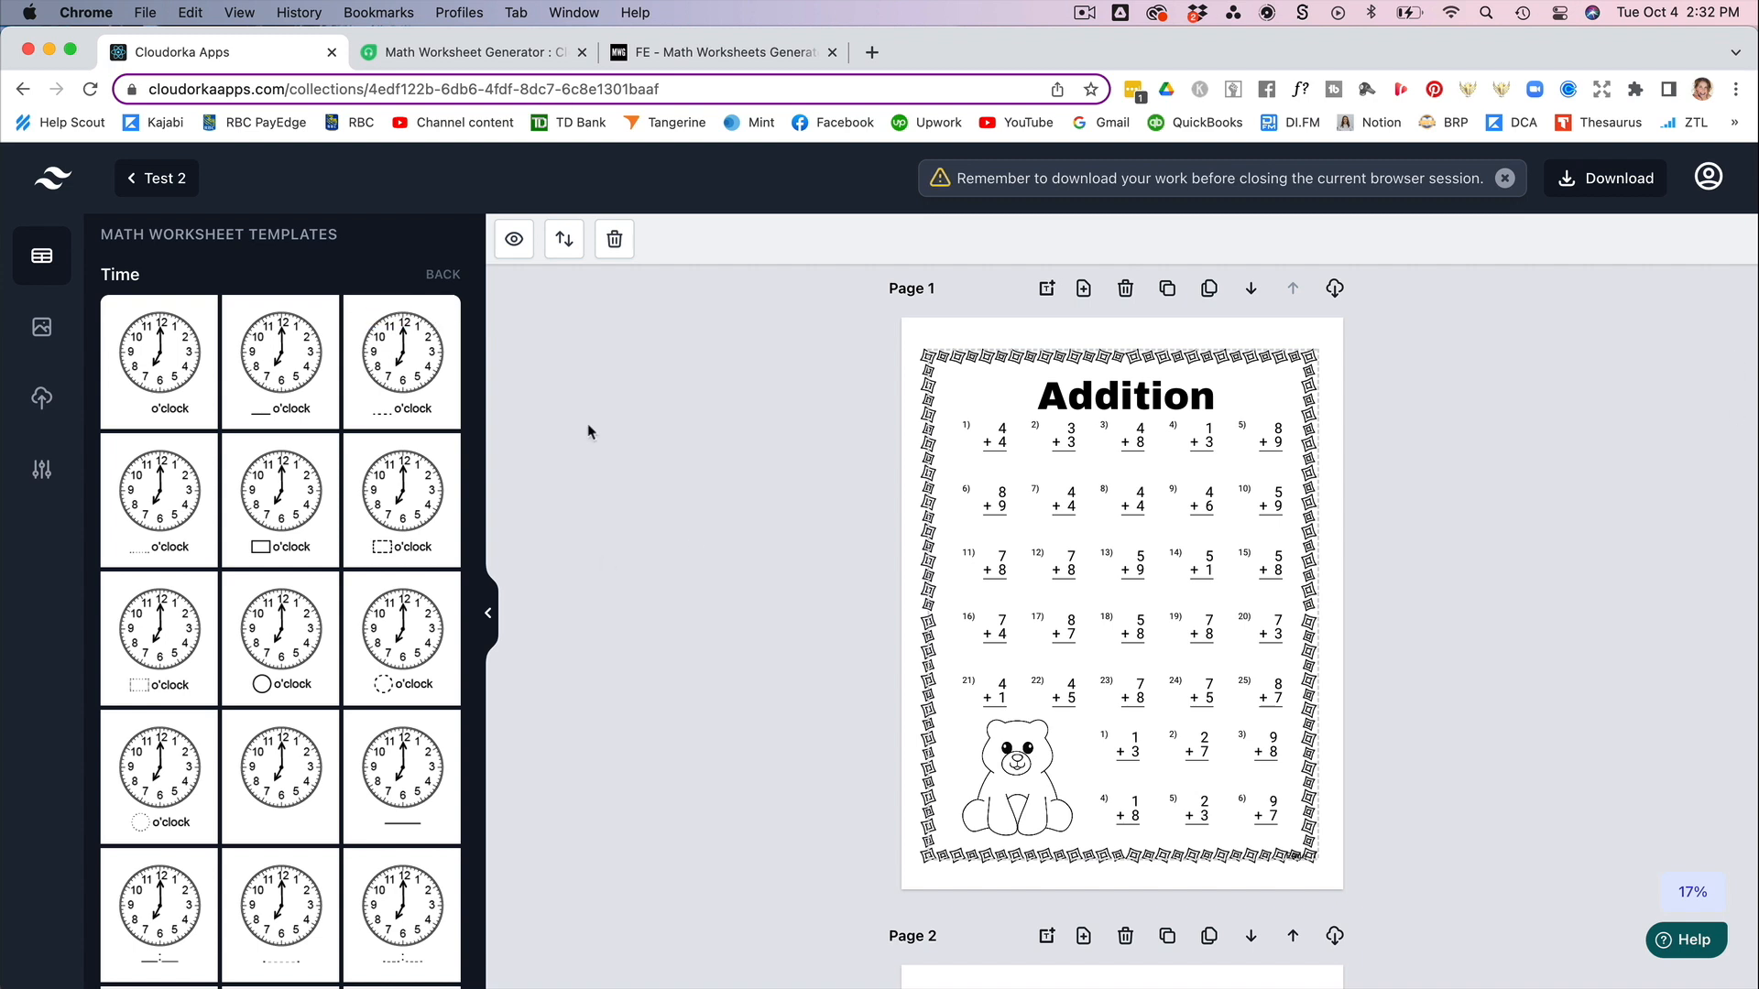
- Leave the Time templates and browse all math worksheet template categories from Addition down to Percentage
left_click(443, 274)
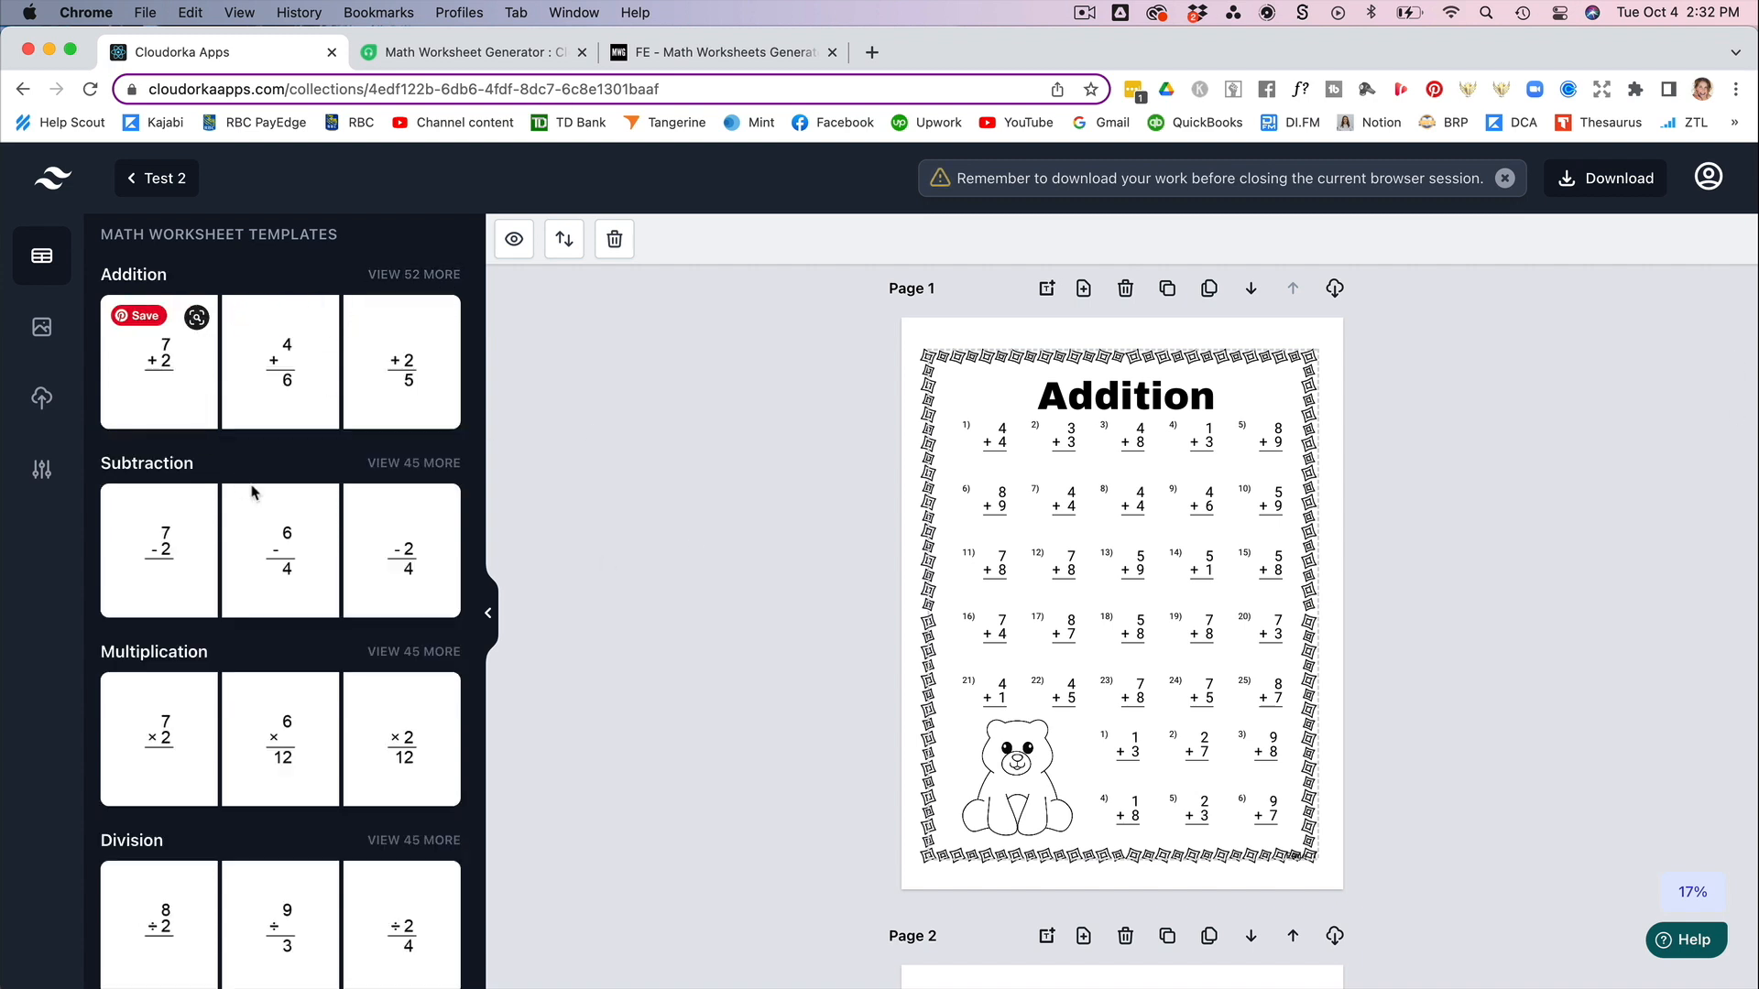
scroll(273, 506, "down", 1)
scroll(275, 513, "up", 1)
scroll(207, 884, "down", 1)
scroll(328, 901, "up", 1)
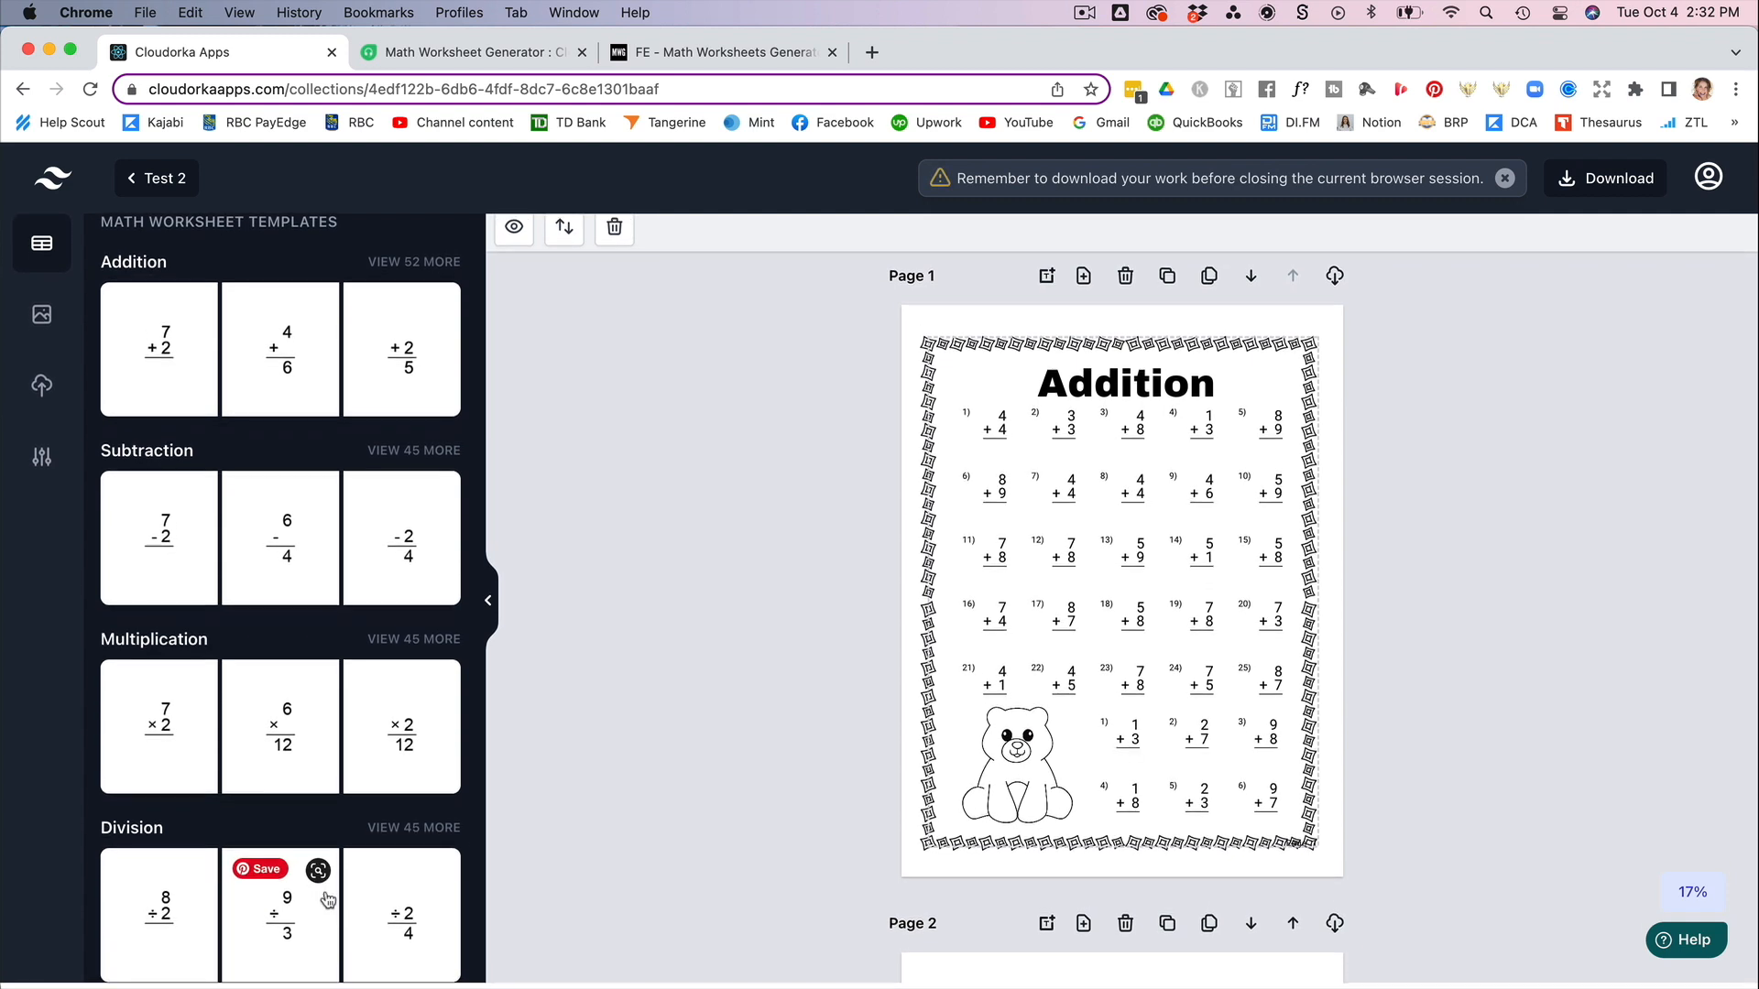
scroll(458, 907, "down", 3)
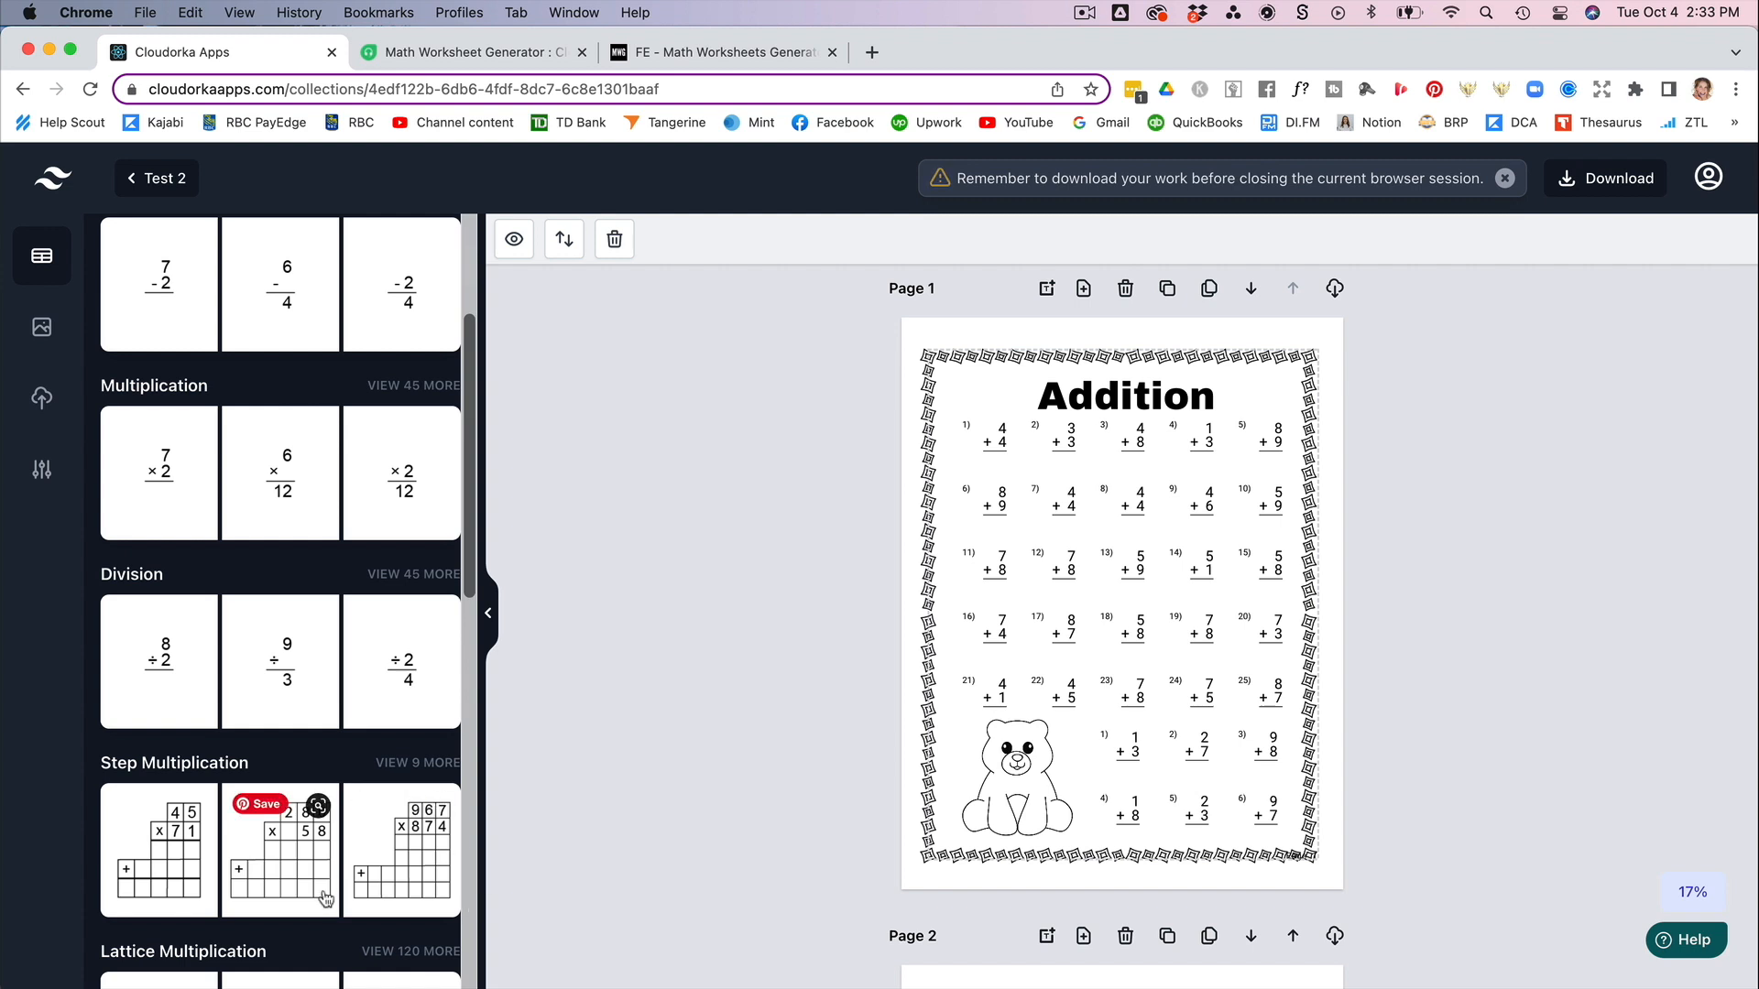
scroll(367, 871, "down", 6)
scroll(326, 900, "down", 6)
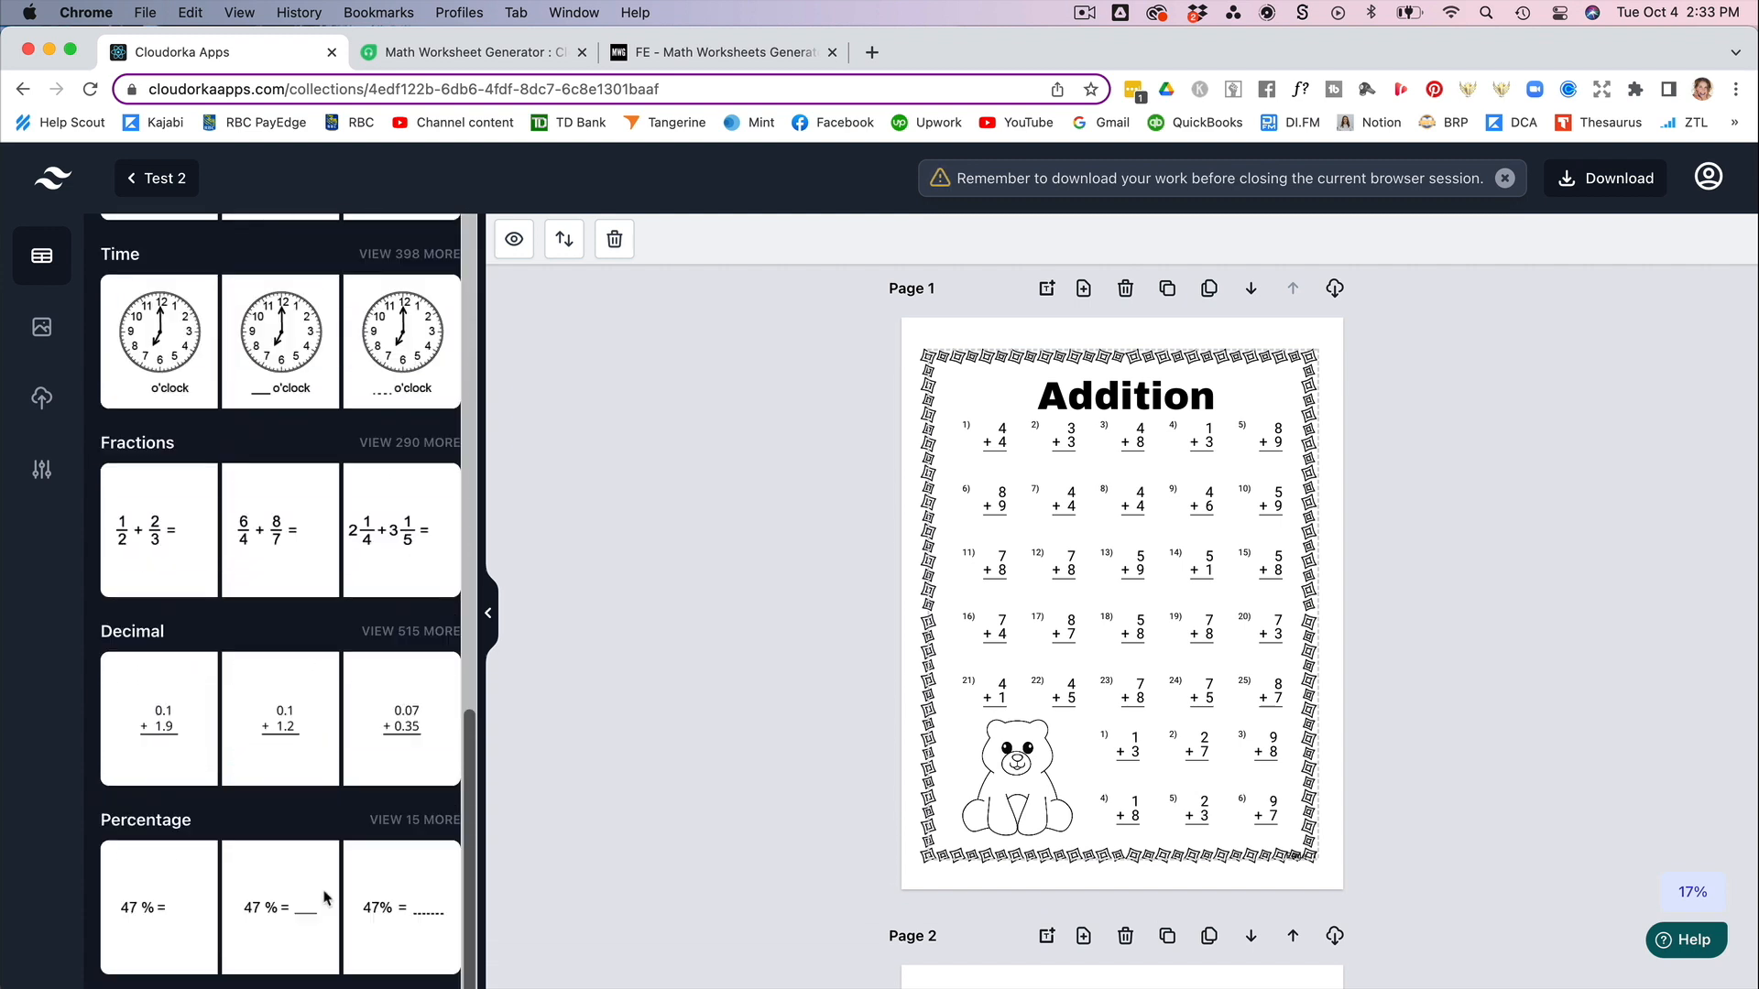